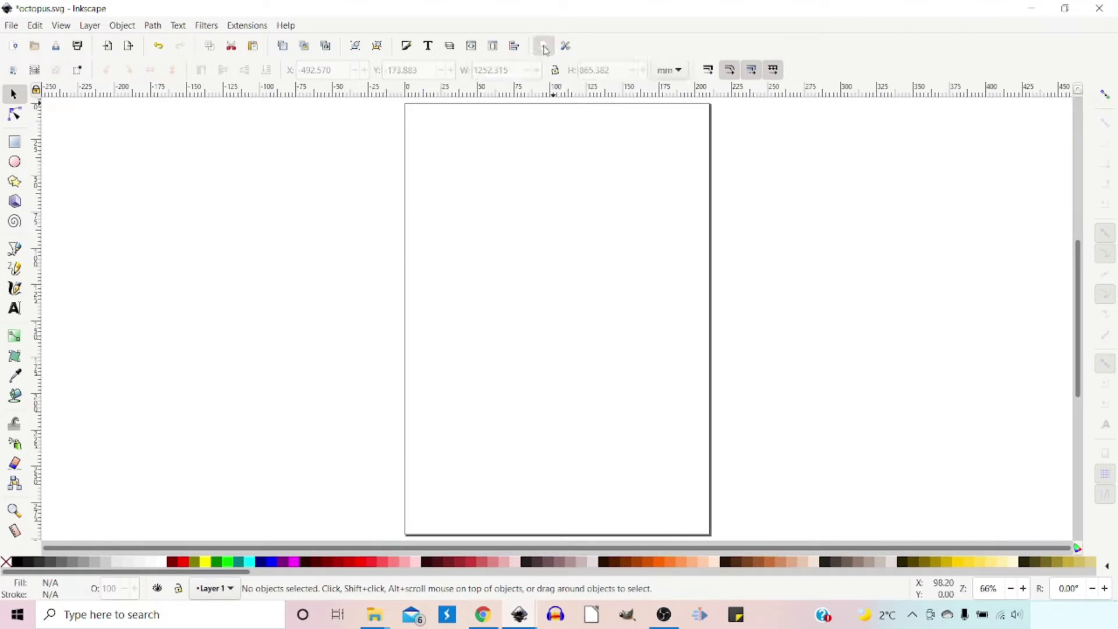
Hide the page border in the document properties.
{"action": "left_click", "coordinate": [545, 48]}
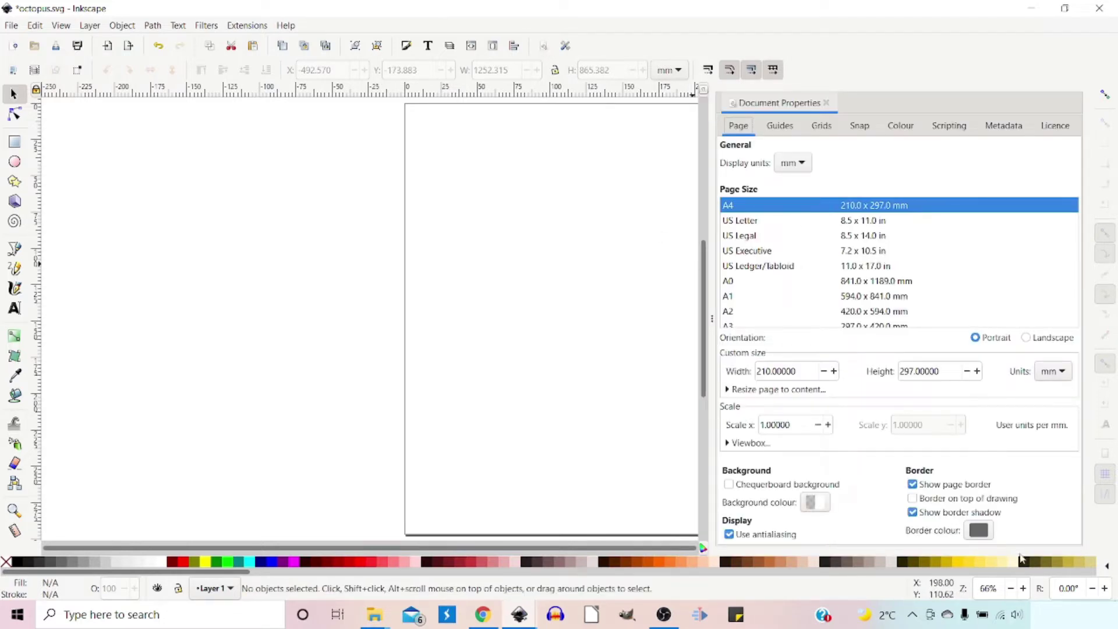
{"action": "left_click", "coordinate": [912, 485]}
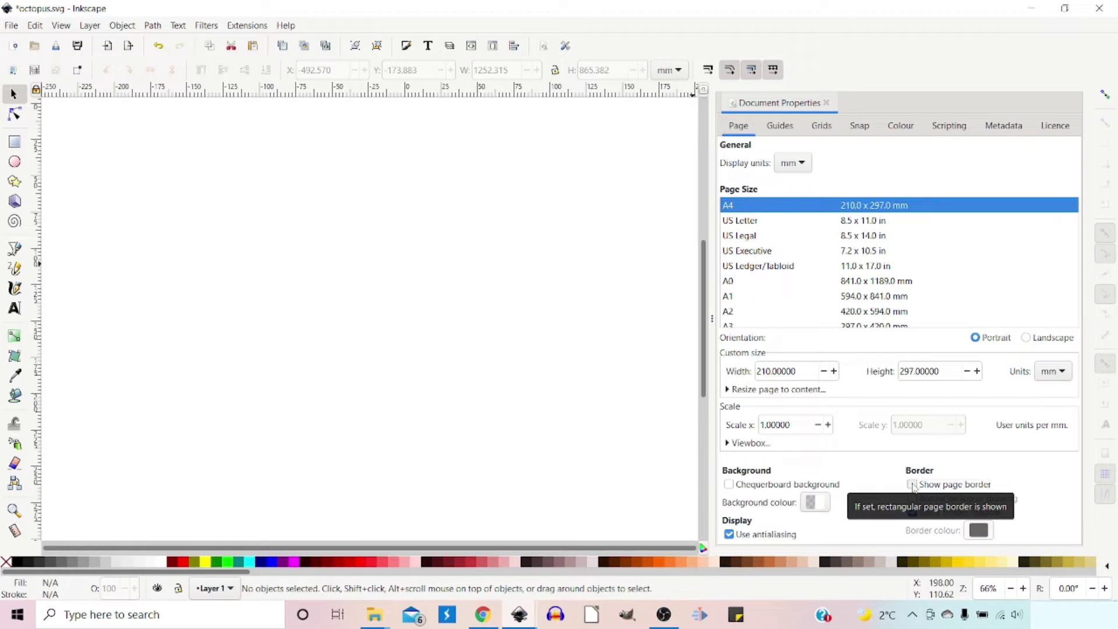
{"action": "left_click", "coordinate": [826, 103]}
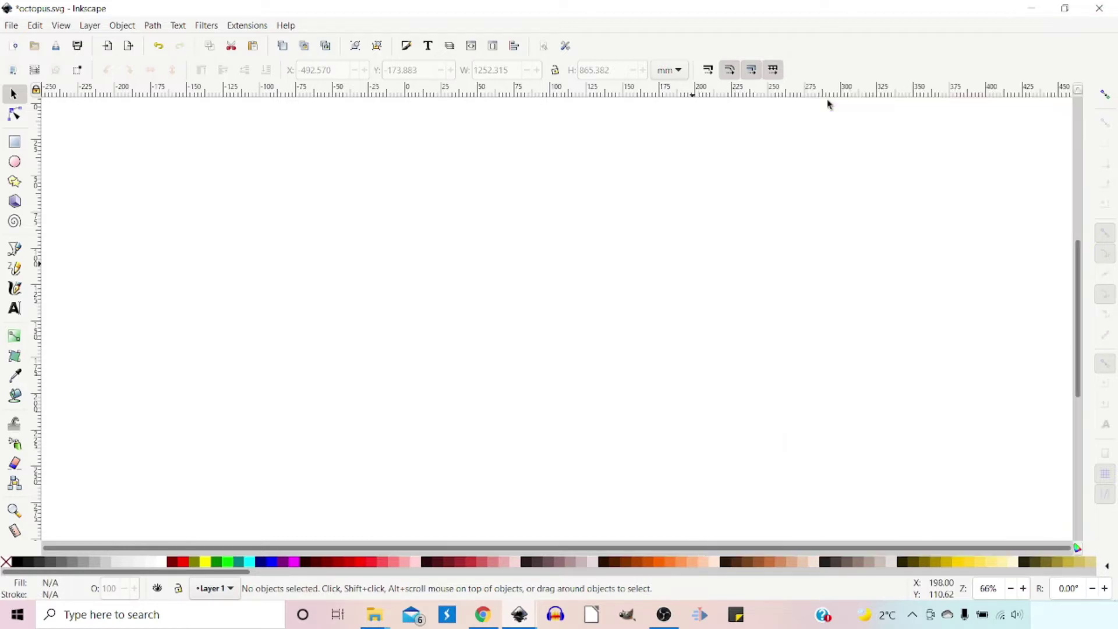
Draw an open, green-filled wedge about 296 mm long with the Pen tool, tapering from a wide left end to a point on the right.
{"action": "left_click", "coordinate": [406, 49]}
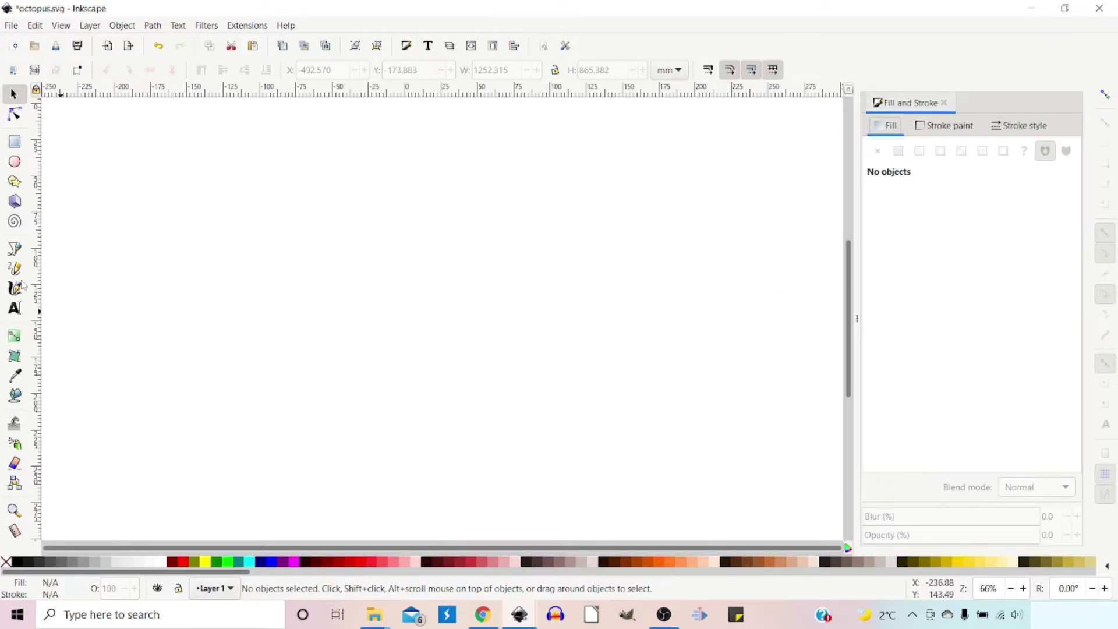
{"action": "left_click", "coordinate": [15, 250]}
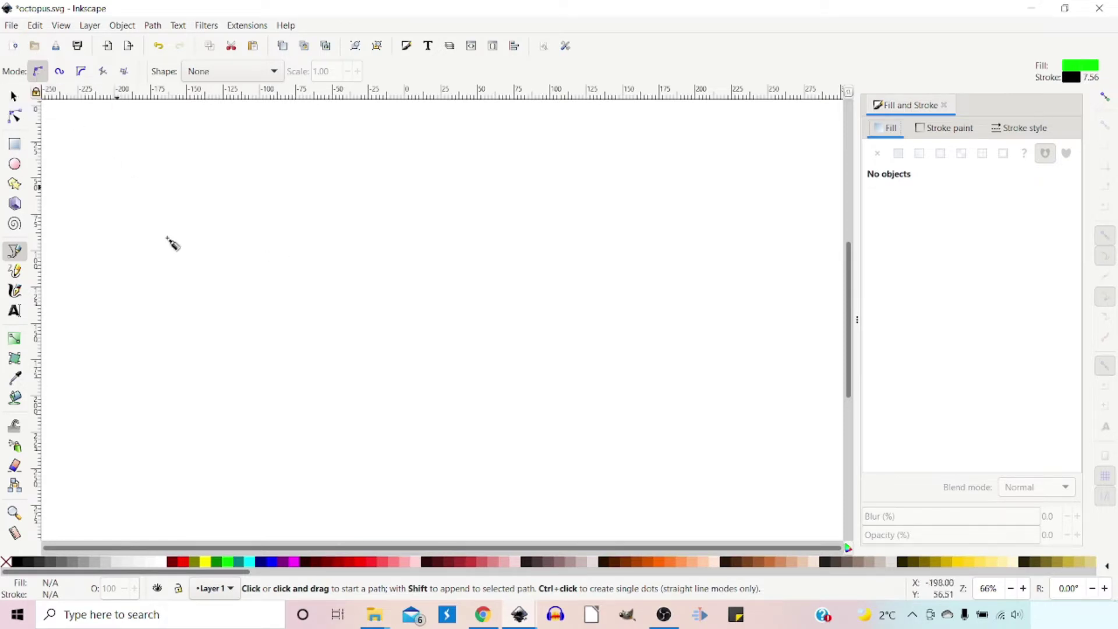
{"action": "left_click", "coordinate": [233, 246]}
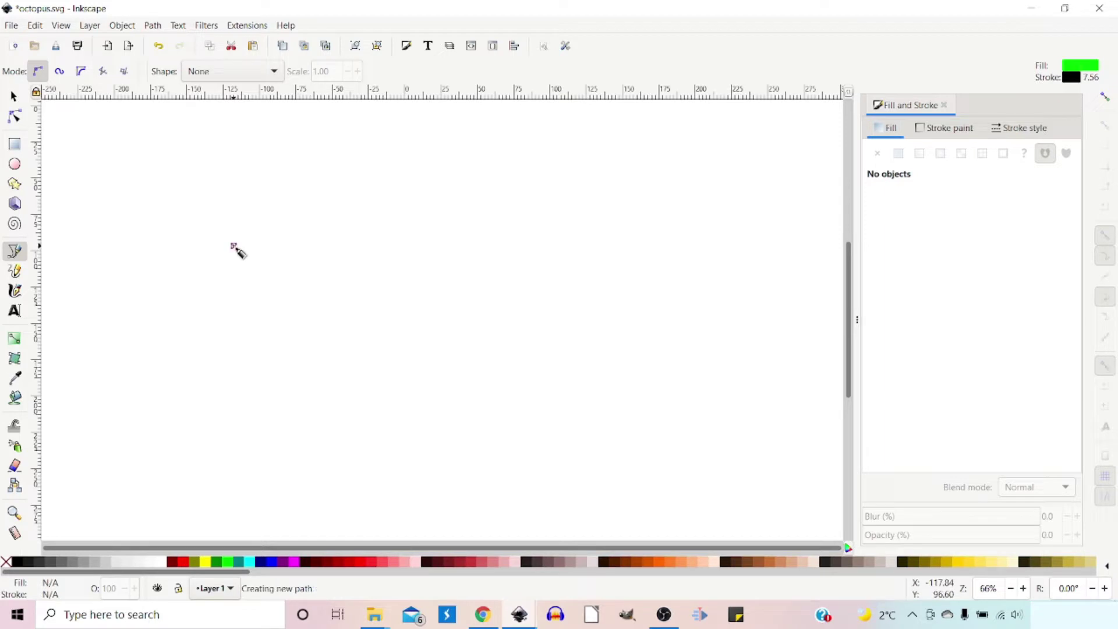
{"action": "left_click", "coordinate": [657, 315]}
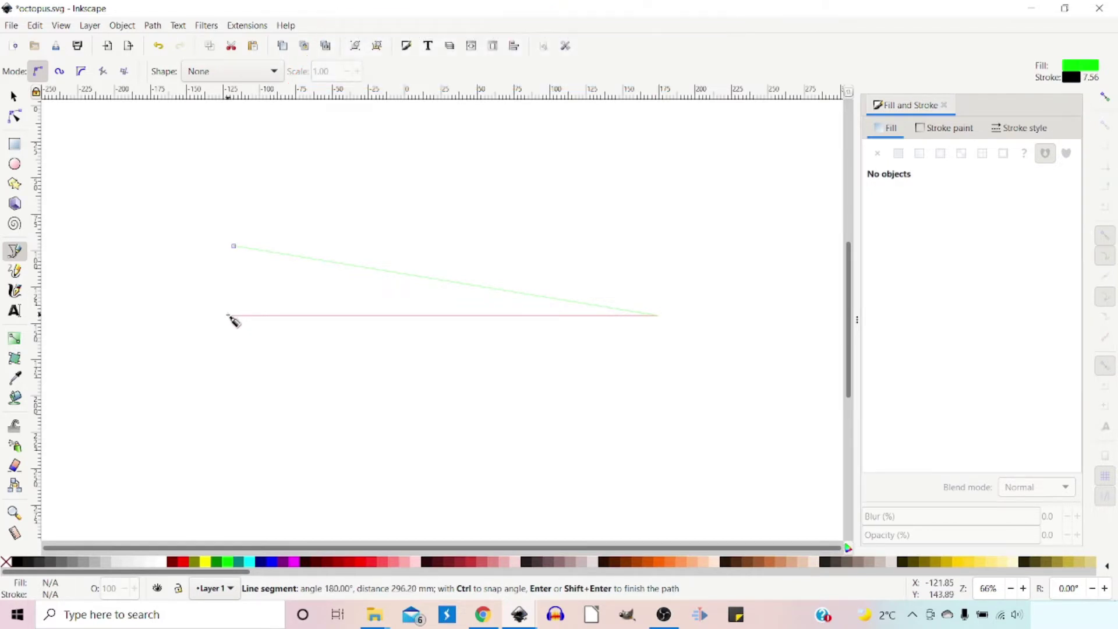
{"action": "left_click", "coordinate": [228, 315]}
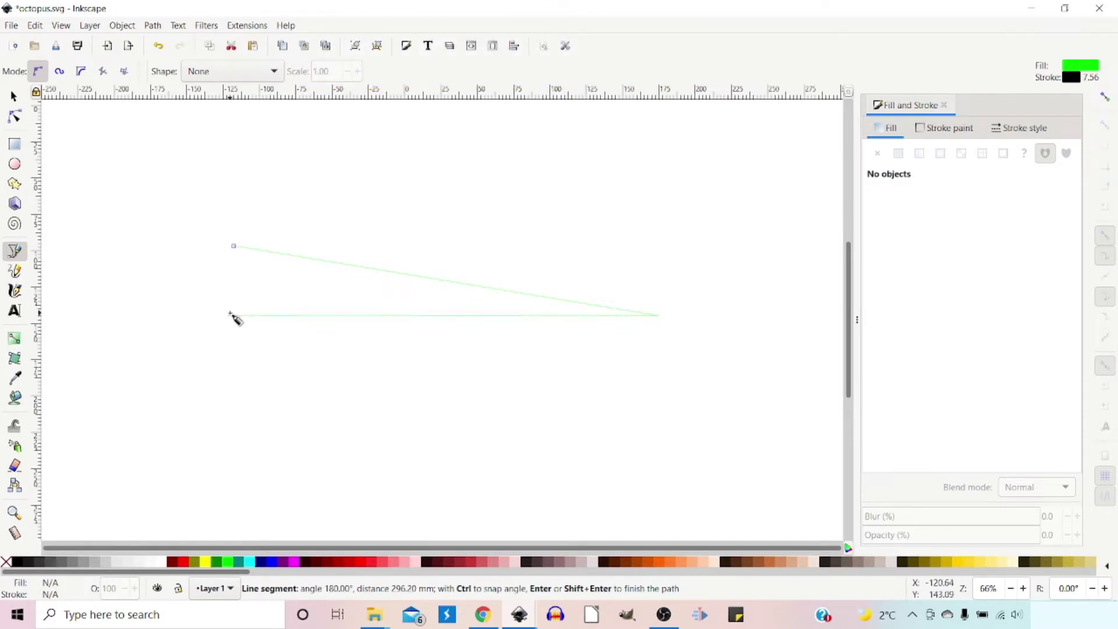
{"action": "key", "text": "Return"}
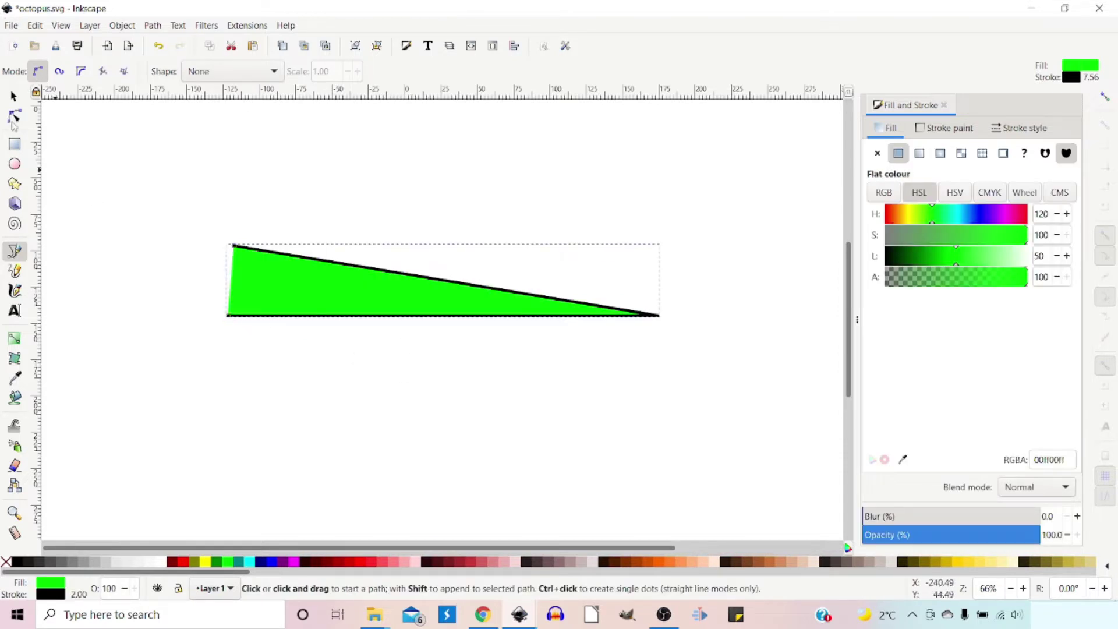
Bend the wedge's upper edge into a slight curve with a rounded tip, shaping it as a tentacle.
{"action": "left_click", "coordinate": [14, 118]}
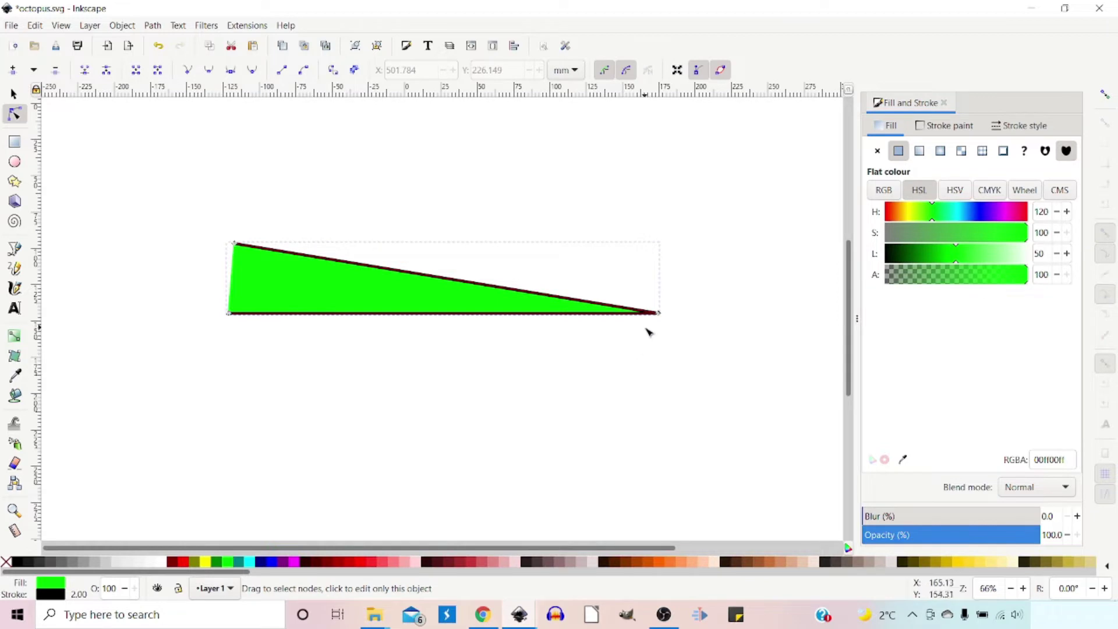
{"action": "left_click_drag", "start_coordinate": [645, 310], "coordinate": [673, 313]}
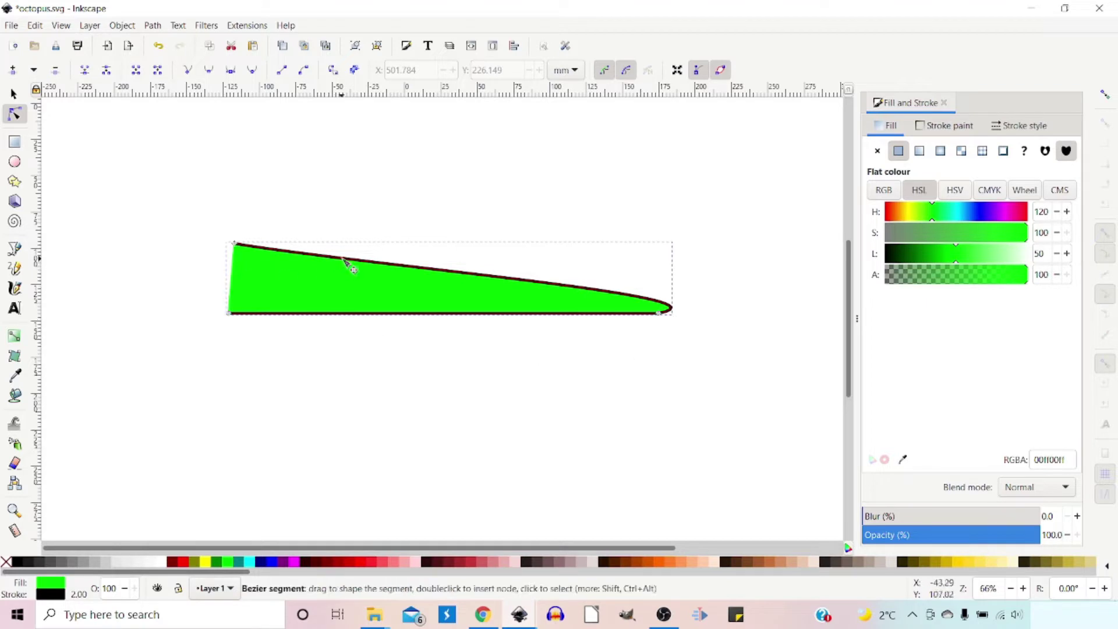
{"action": "left_click_drag", "start_coordinate": [341, 260], "coordinate": [335, 261]}
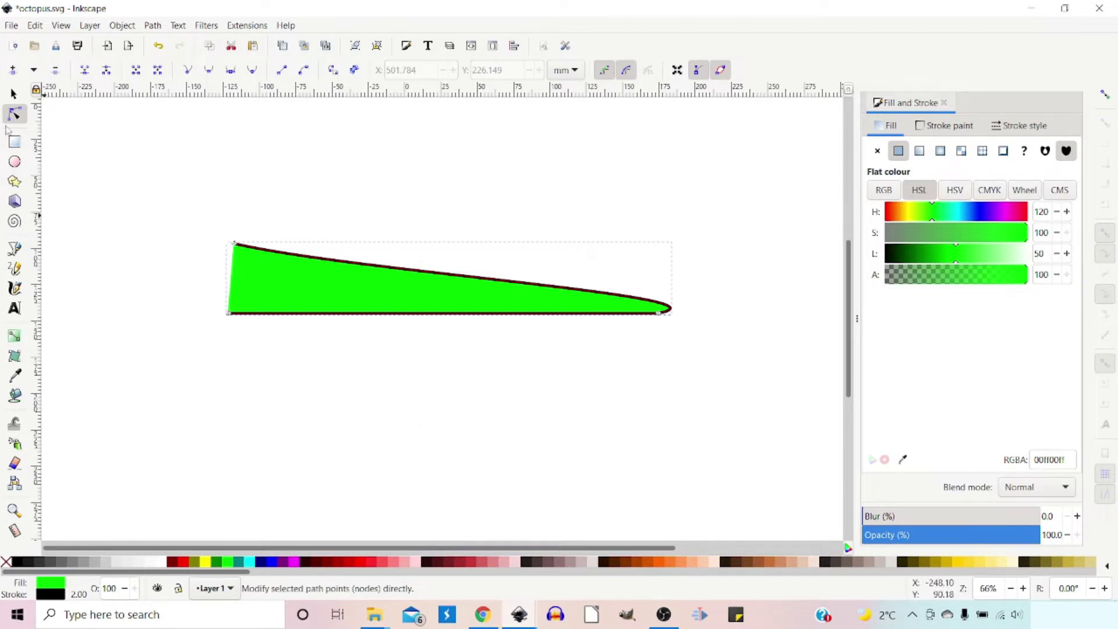
Draw a rectangle about 44 × 9 mm just beneath the tentacle's wide end.
{"action": "left_click", "coordinate": [15, 143]}
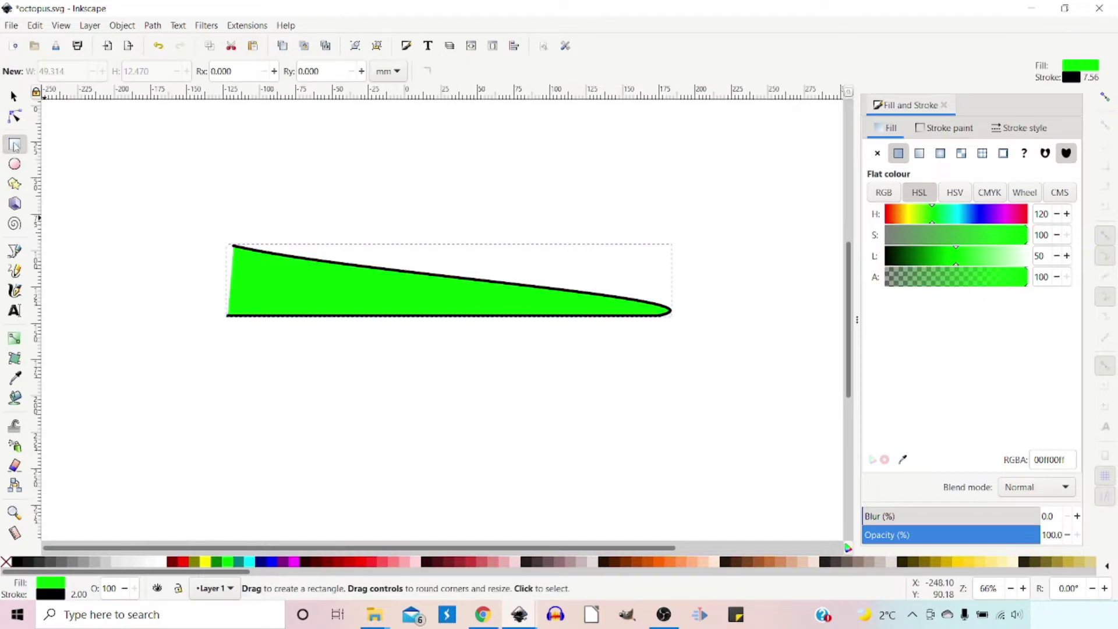
{"action": "left_click_drag", "start_coordinate": [245, 331], "coordinate": [311, 344]}
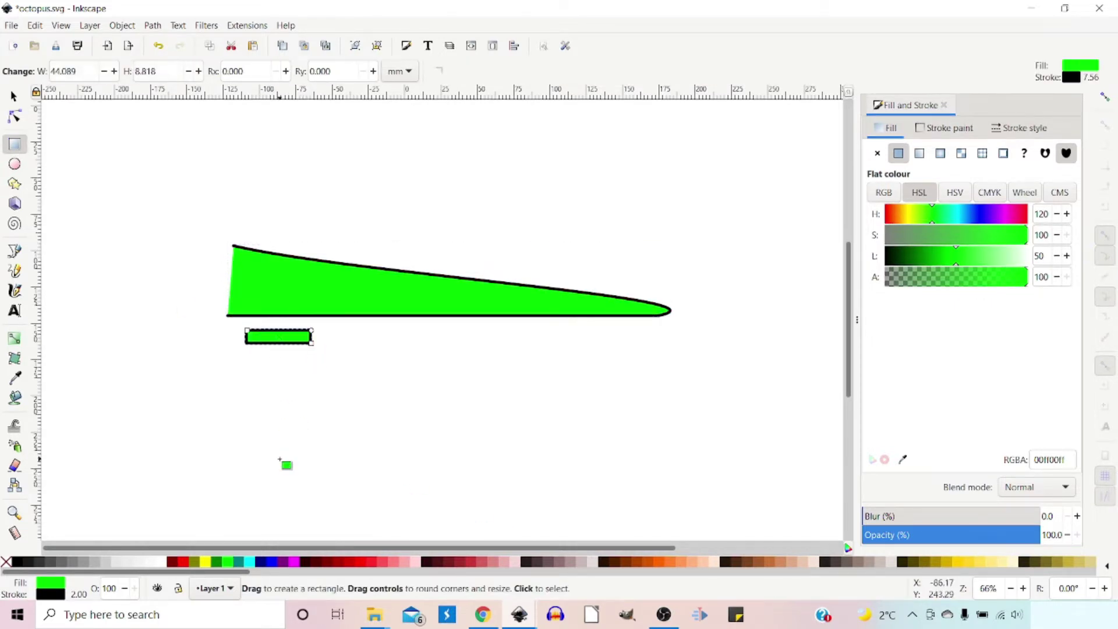
Convert the small rectangle to a path and bring its bottom corners inward to form a trapezoid.
{"action": "left_click", "coordinate": [16, 120]}
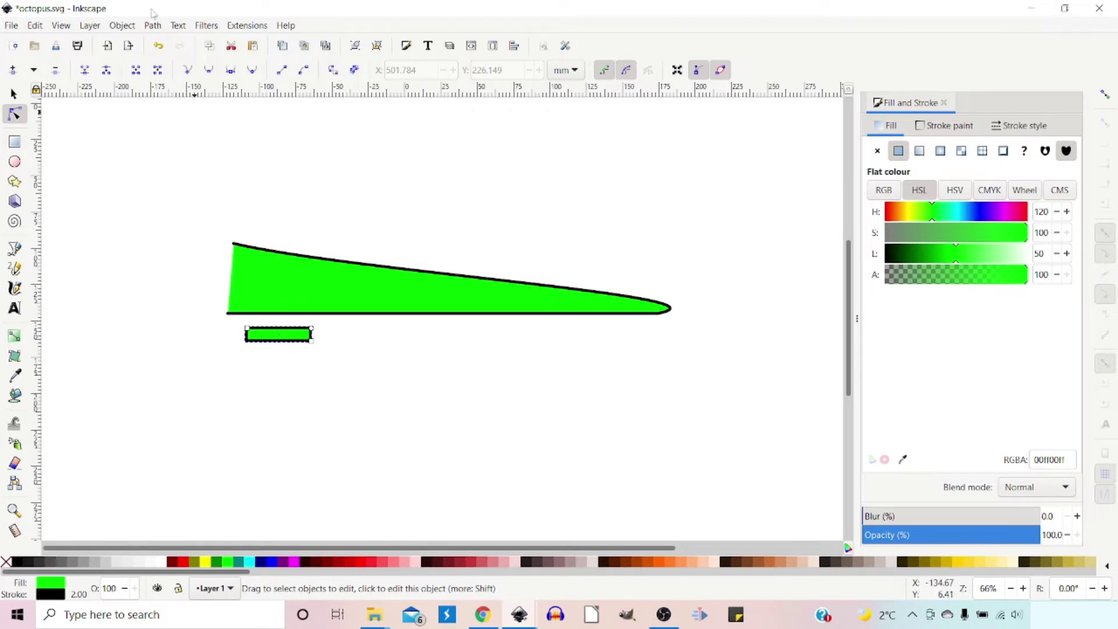
{"action": "left_click", "coordinate": [154, 25]}
{"action": "left_click", "coordinate": [181, 40]}
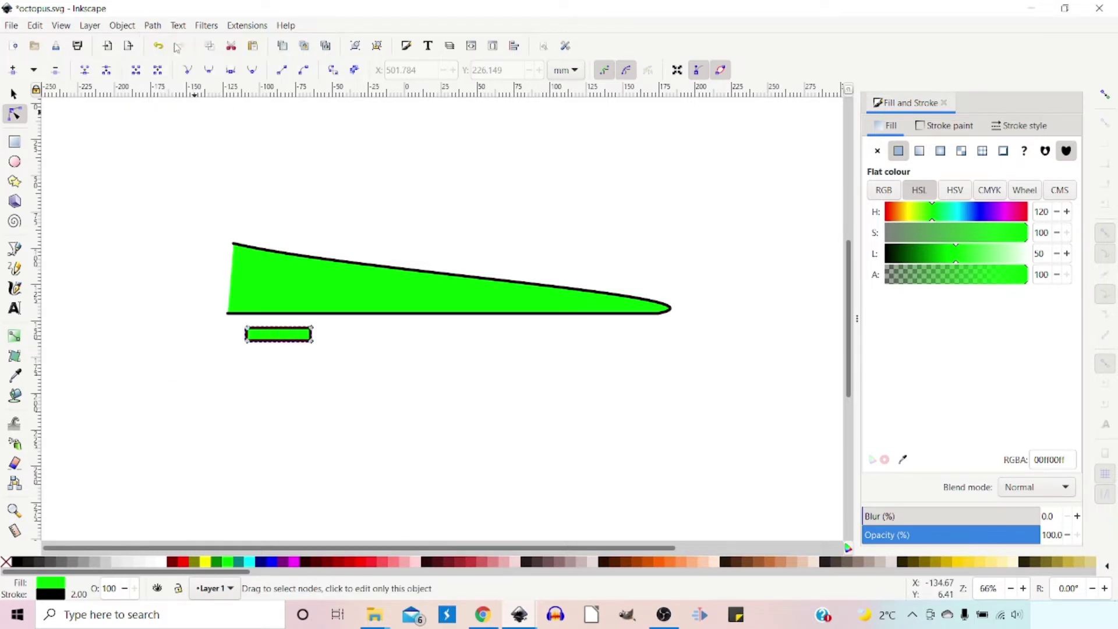
{"action": "left_click_drag", "start_coordinate": [248, 341], "coordinate": [297, 336]}
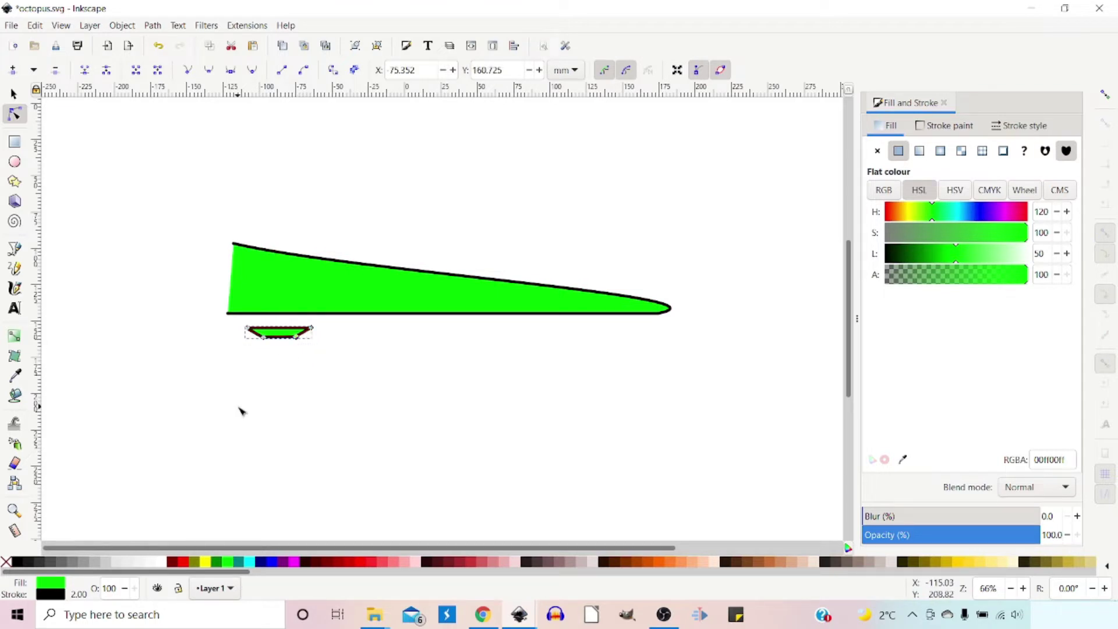
Curve the trapezoid's bottom edge slightly and both slanted sides inward to shape a sucker.
{"action": "scroll", "coordinate": [240, 357], "scroll_direction": "up", "scroll_amount": 4}
{"action": "left_click_drag", "start_coordinate": [340, 279], "coordinate": [402, 271]}
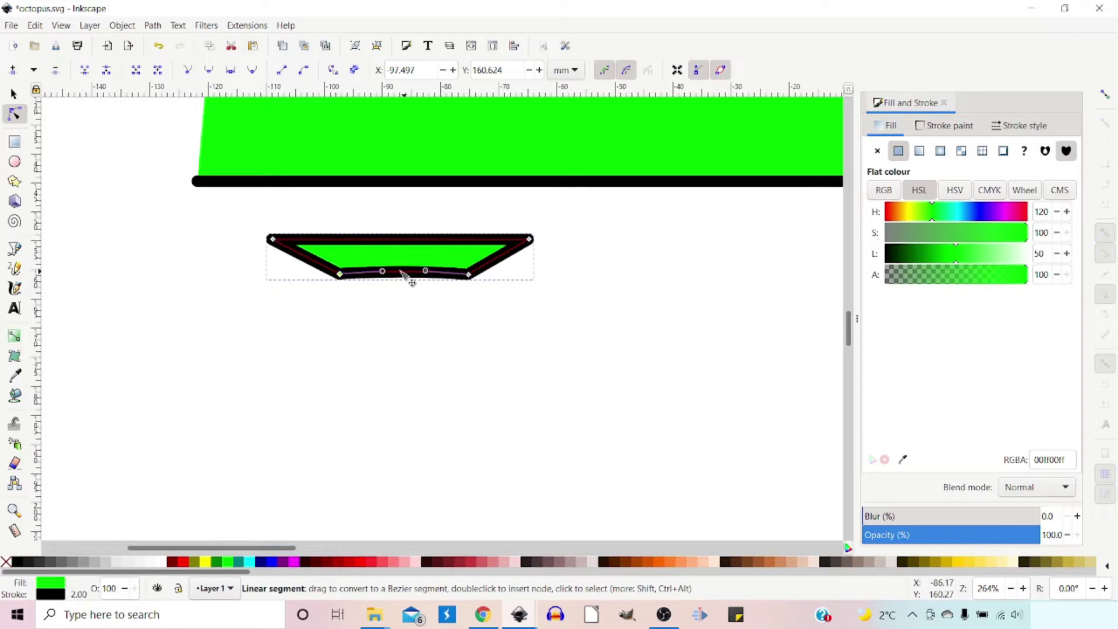
{"action": "left_click_drag", "start_coordinate": [329, 268], "coordinate": [331, 265]}
{"action": "left_click_drag", "start_coordinate": [480, 268], "coordinate": [479, 265]}
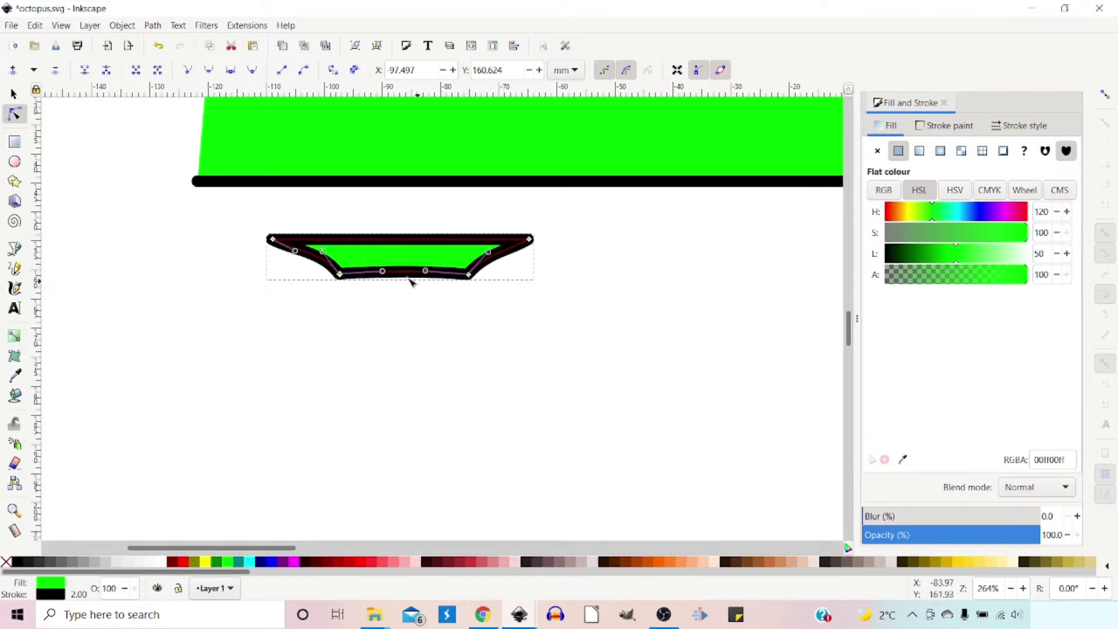
{"action": "left_click_drag", "start_coordinate": [295, 251], "coordinate": [299, 244]}
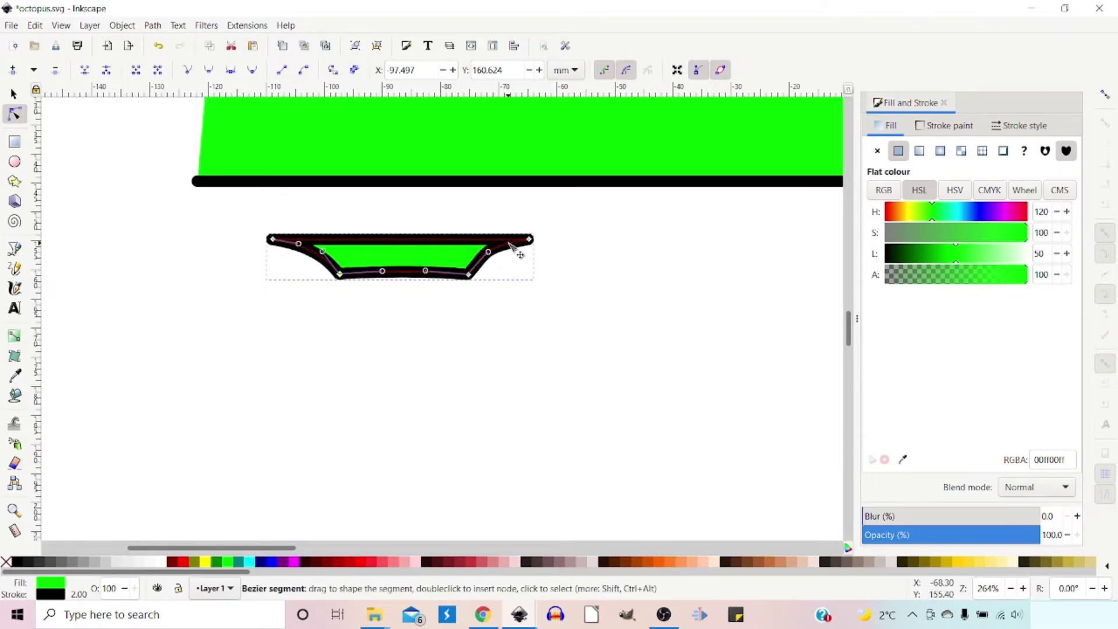
{"action": "left_click_drag", "start_coordinate": [489, 253], "coordinate": [488, 257]}
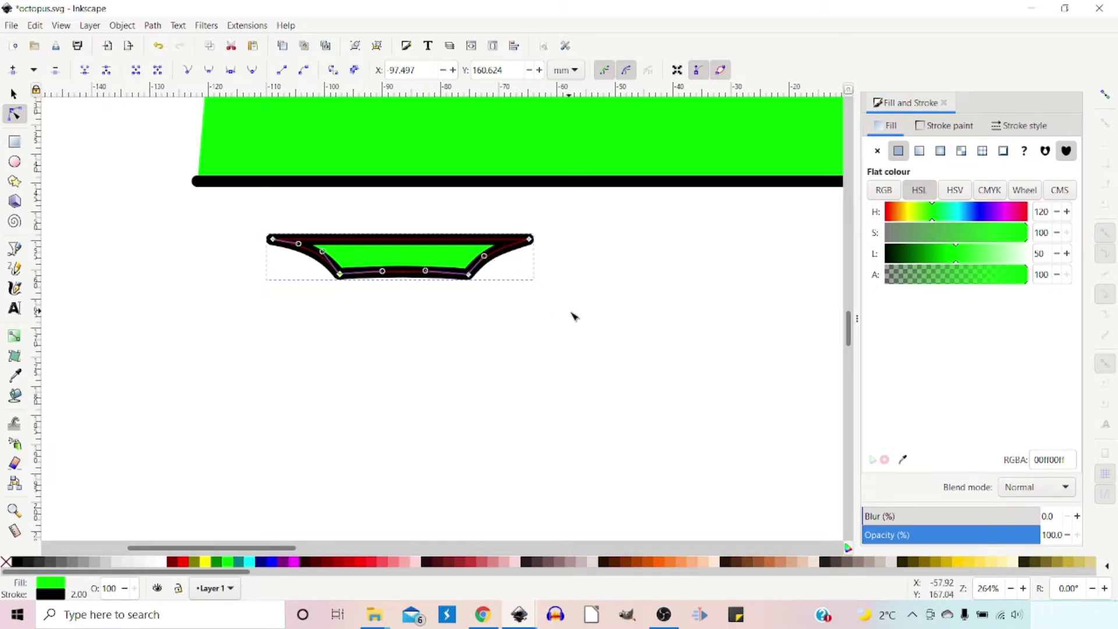
{"action": "left_click", "coordinate": [532, 445]}
Undo the last edit and move the sucker closer to the tentacle's lower edge.
{"action": "scroll", "coordinate": [668, 431], "scroll_direction": "down", "scroll_amount": 2}
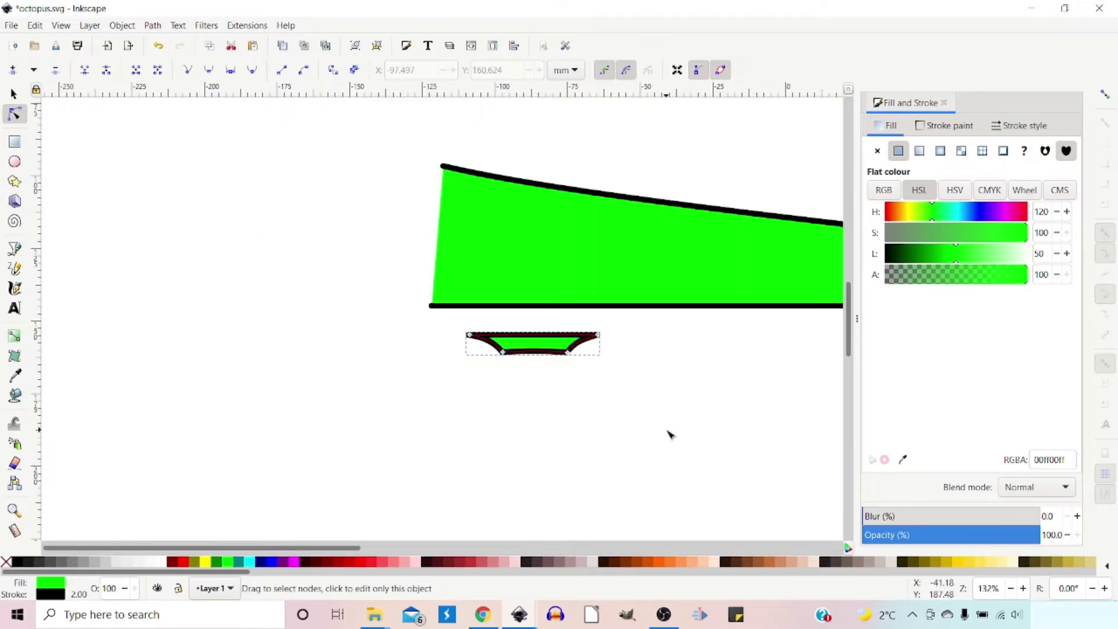
{"action": "left_click_drag", "start_coordinate": [671, 288], "coordinate": [177, 216]}
{"action": "scroll", "coordinate": [697, 524], "scroll_direction": "down", "scroll_amount": 1}
{"action": "key", "text": "minus"}
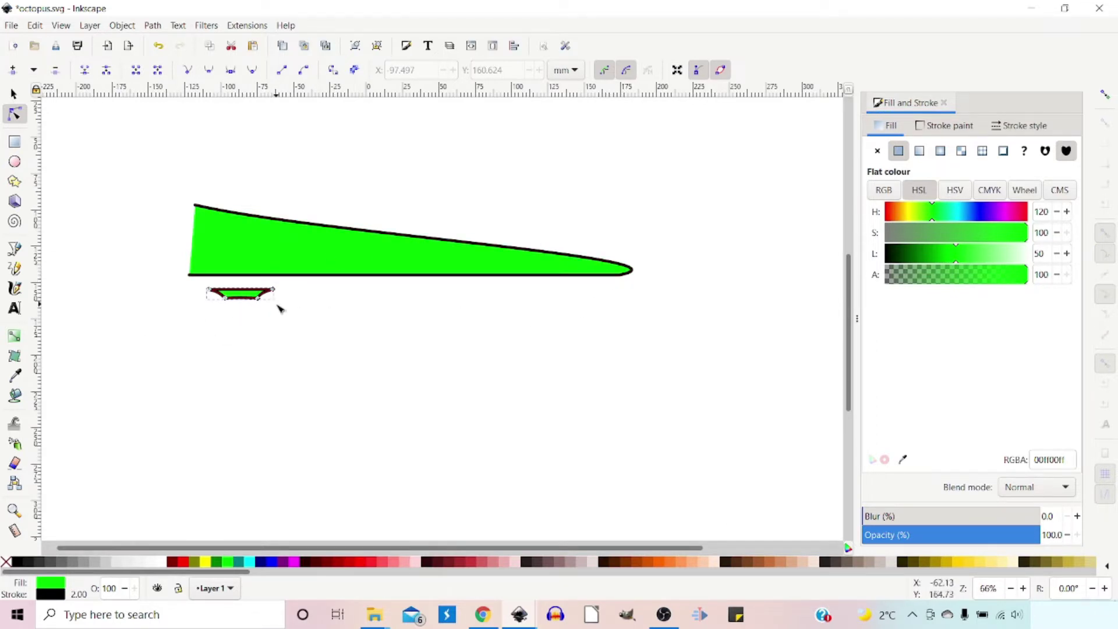
{"action": "key", "text": "ctrl+z"}
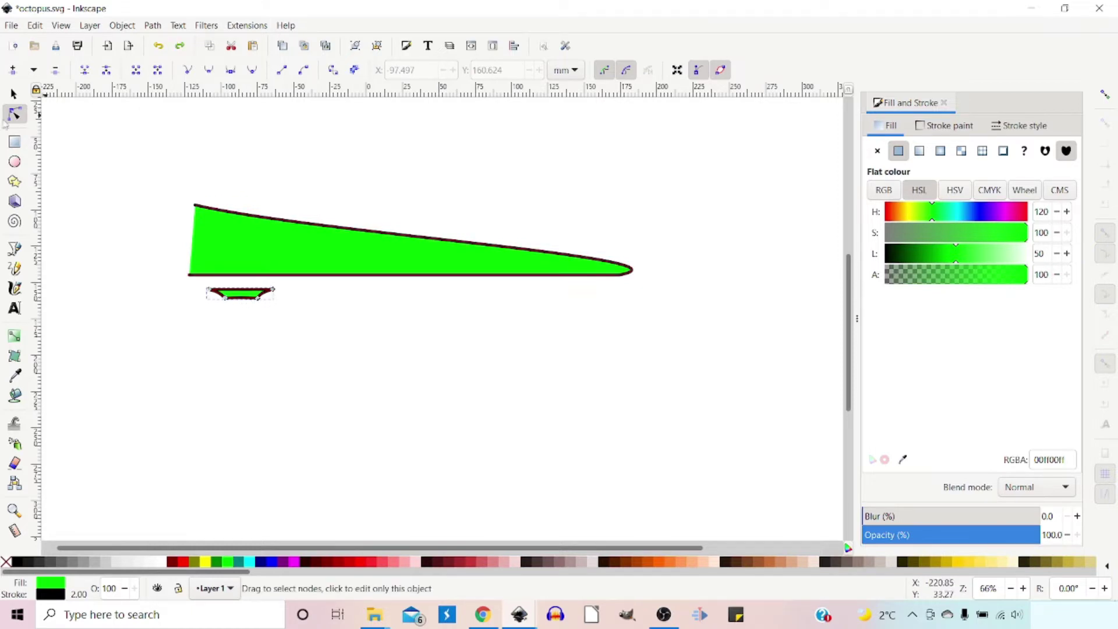
{"action": "left_click", "coordinate": [14, 94]}
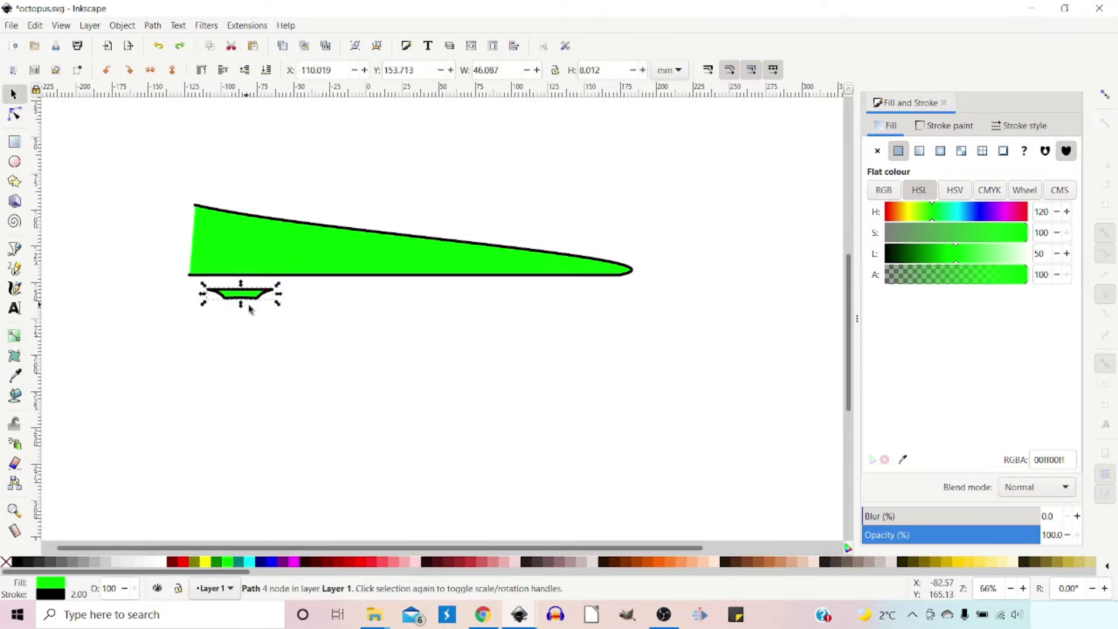
{"action": "left_click_drag", "start_coordinate": [257, 298], "coordinate": [254, 292]}
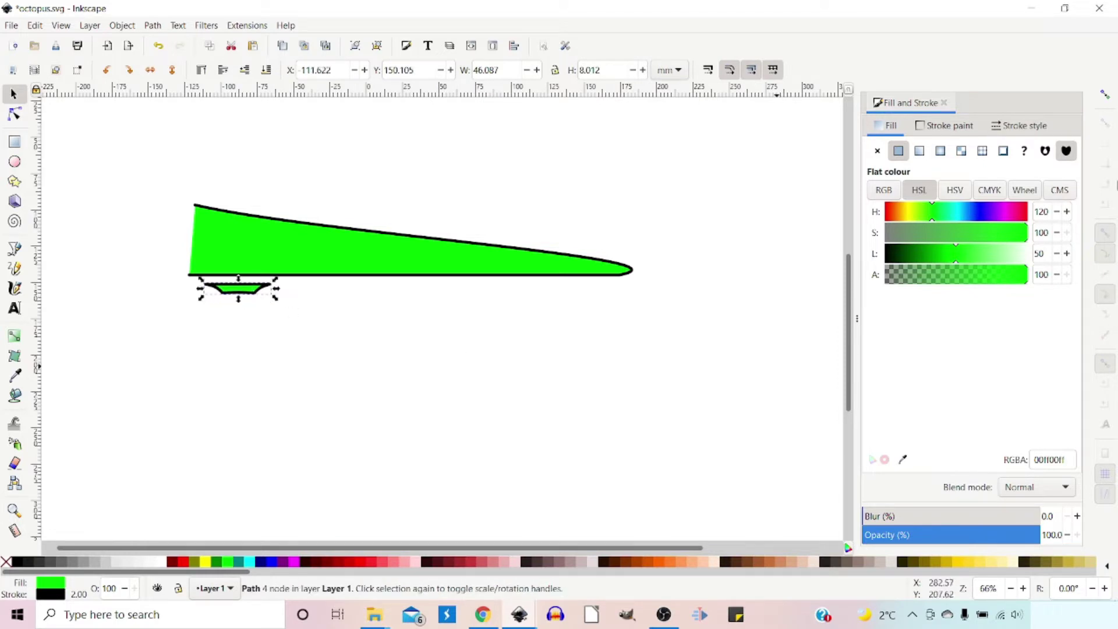
Enable snapping, including to paths and cusp nodes, and snap the sucker against the tentacle's lower edge near its wide end.
{"action": "left_click", "coordinate": [1104, 94]}
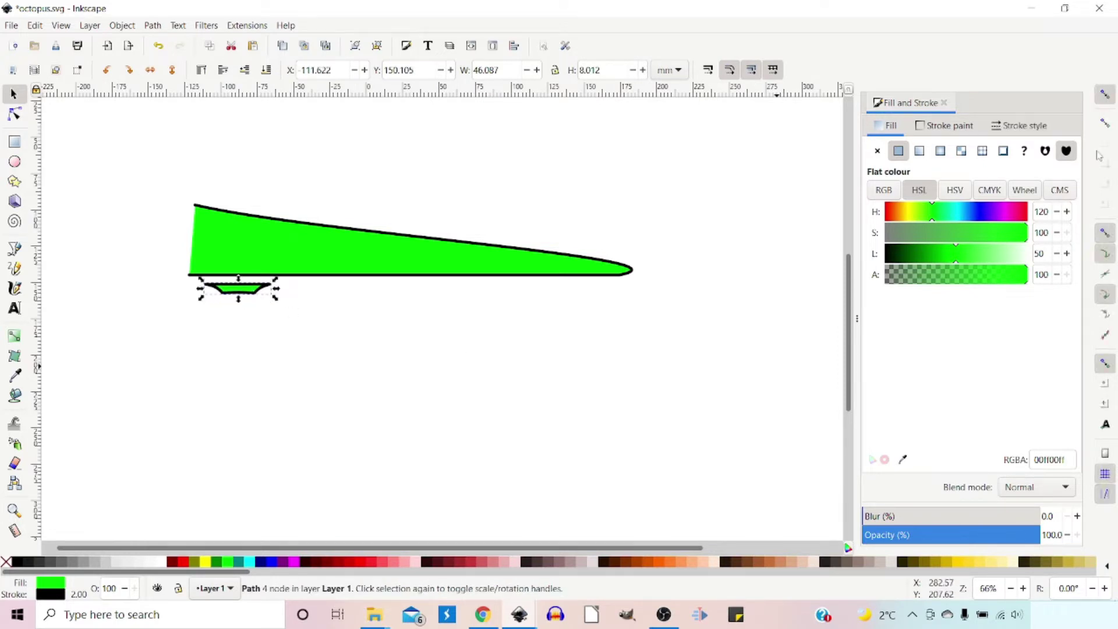
{"action": "left_click", "coordinate": [1106, 255]}
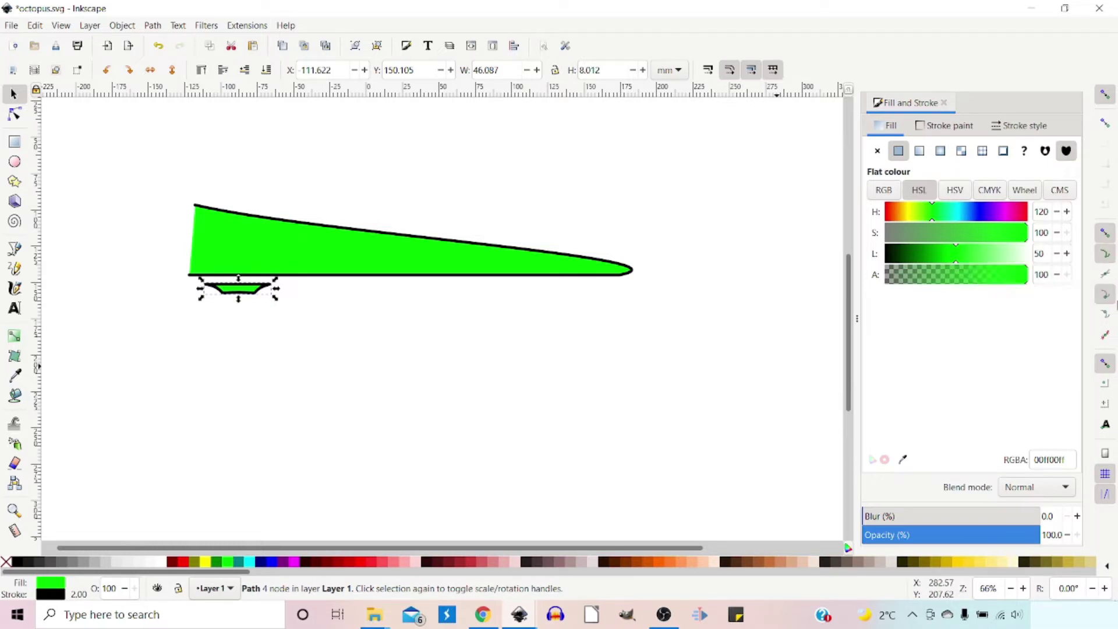
{"action": "left_click", "coordinate": [1106, 299]}
{"action": "left_click_drag", "start_coordinate": [249, 285], "coordinate": [250, 281]}
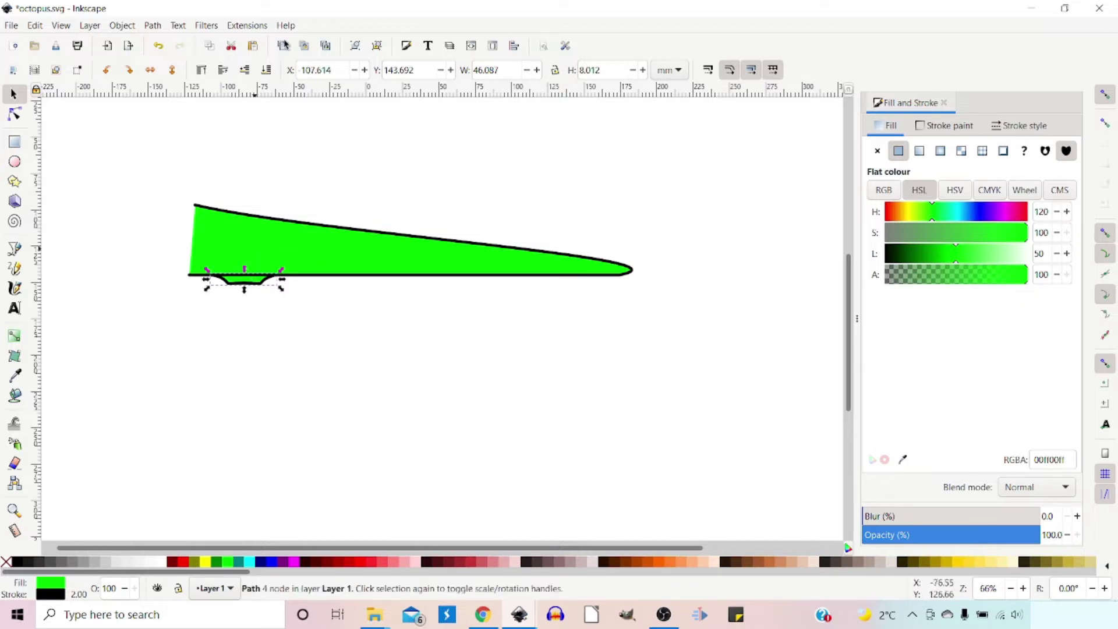
Snap a duplicate of the sucker, shrunk to about 28 × 6 mm, onto the tentacle's lower edge near its tip.
{"action": "left_click_drag", "start_coordinate": [267, 282], "coordinate": [583, 323]}
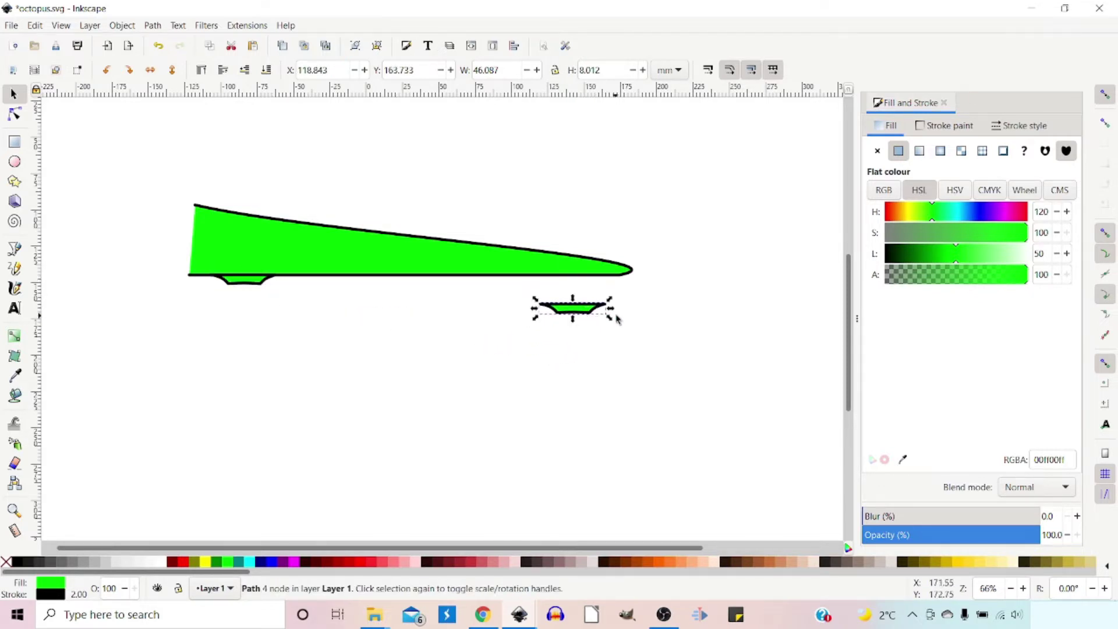
{"action": "key", "text": "ctrl"}
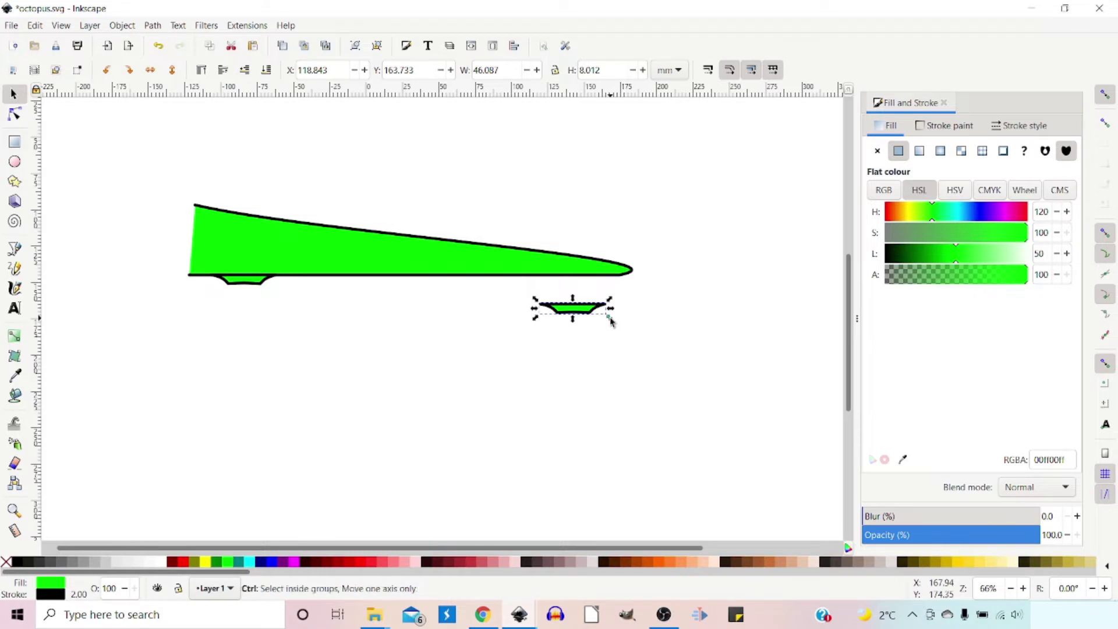
{"action": "left_click_drag", "start_coordinate": [610, 322], "coordinate": [560, 318]}
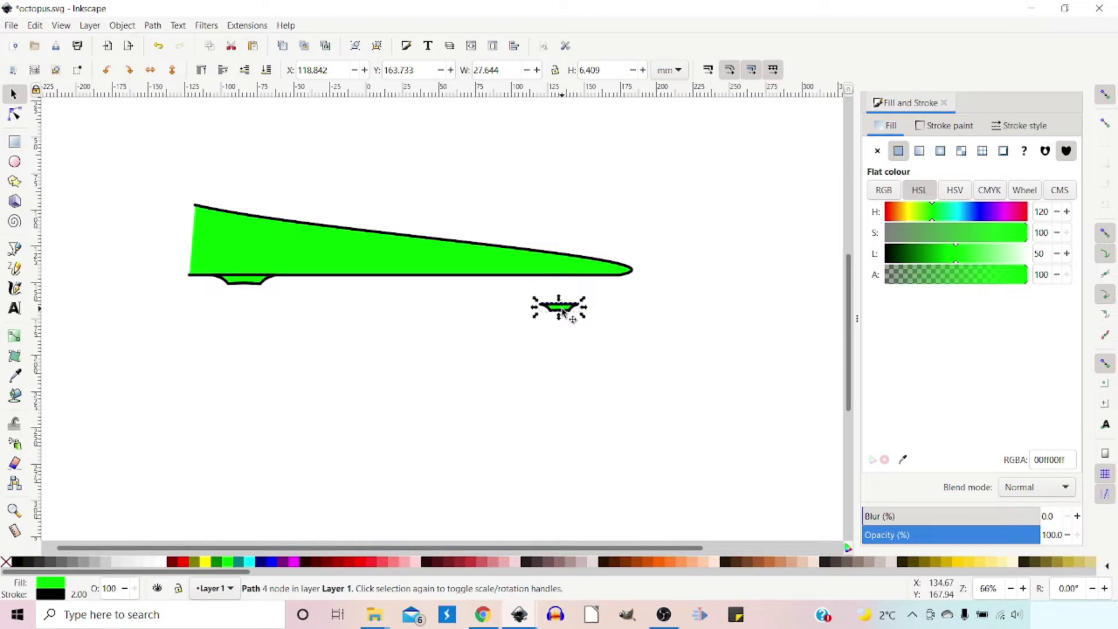
{"action": "left_click_drag", "start_coordinate": [562, 311], "coordinate": [600, 294]}
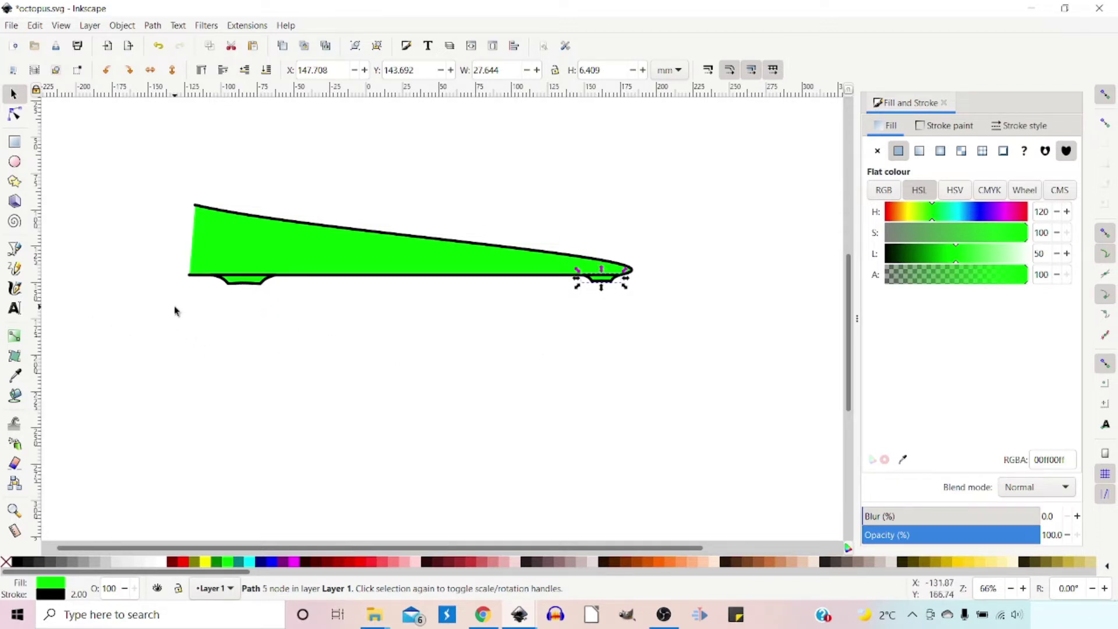
Interpolate between the wide-end sucker and the tip sucker with 5 steps, method 2 and an exponent of 0.2.
{"action": "key", "text": "shift"}
{"action": "left_click", "coordinate": [256, 286], "text": "shift"}
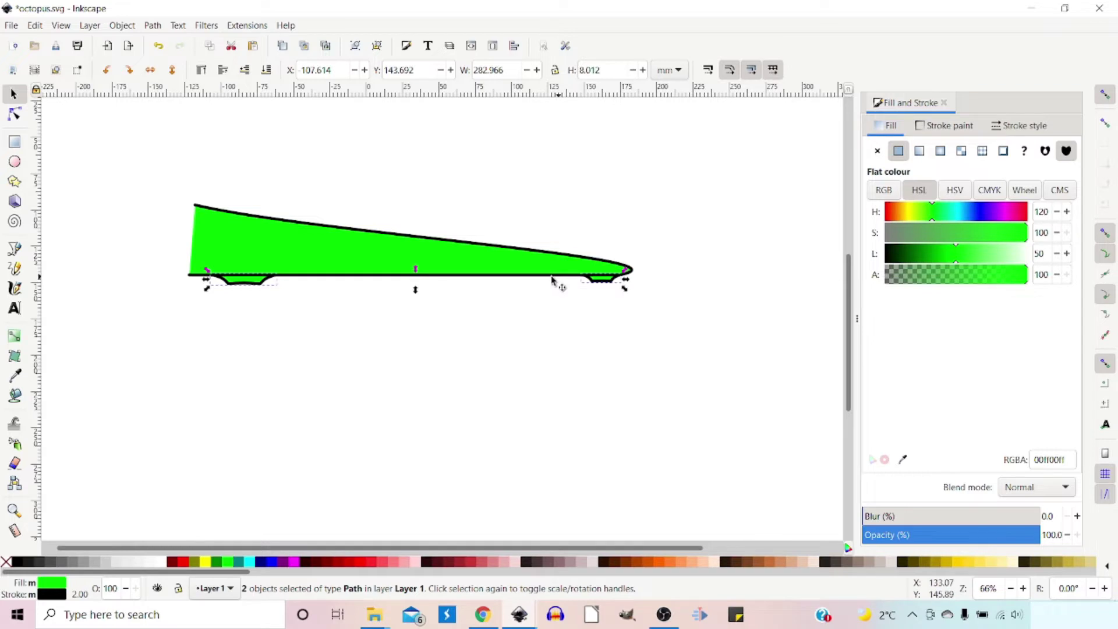
{"action": "left_click", "coordinate": [248, 26]}
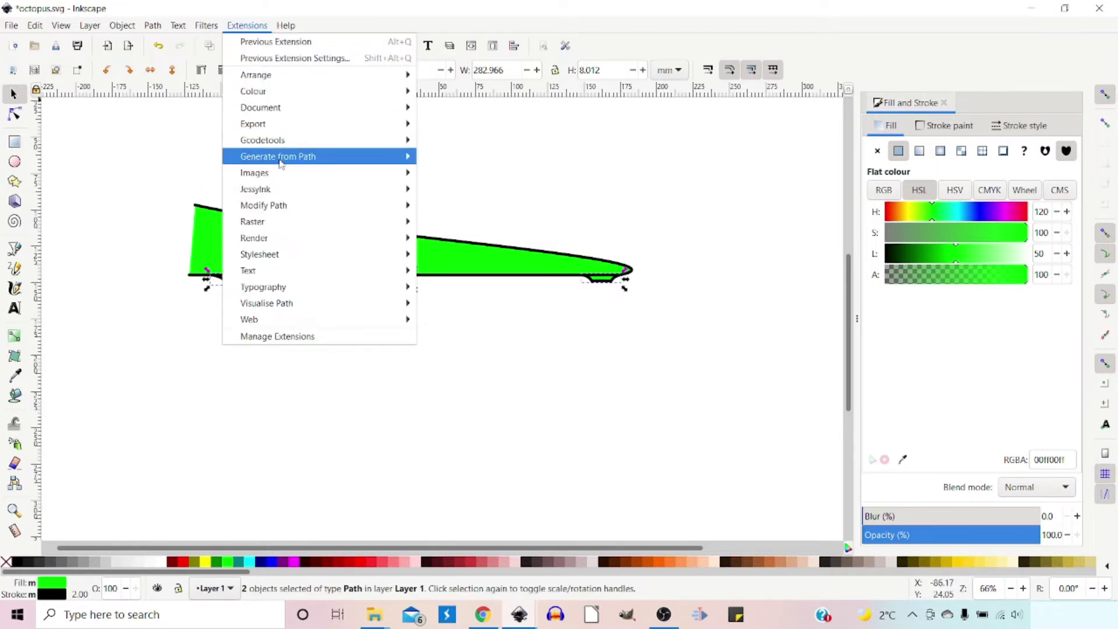
{"action": "mouse_move", "coordinate": [281, 157]}
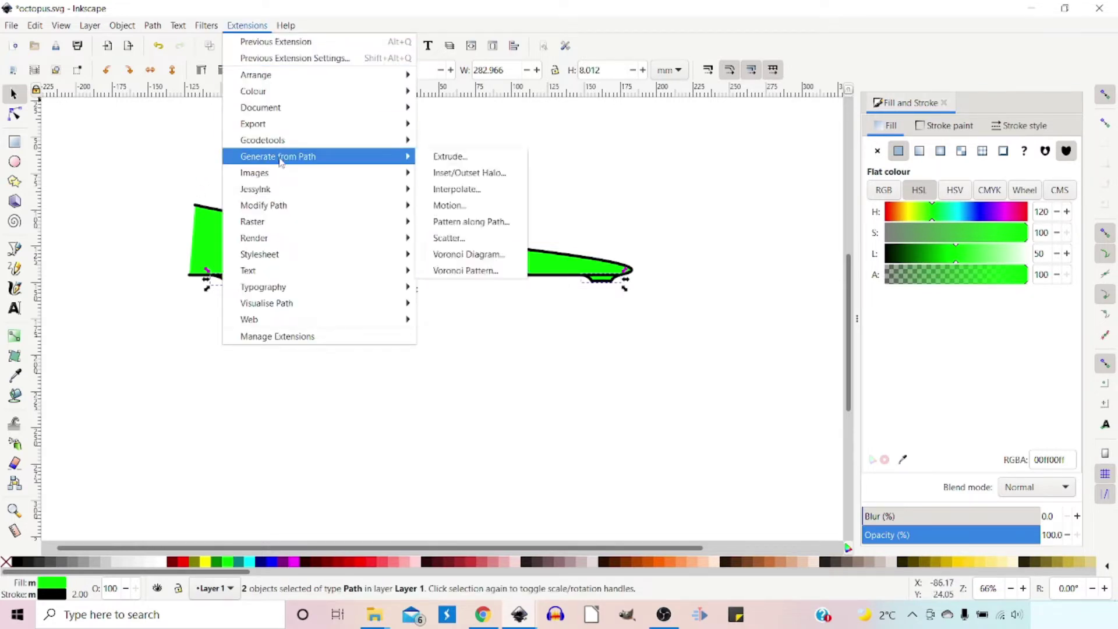
{"action": "left_click", "coordinate": [451, 190]}
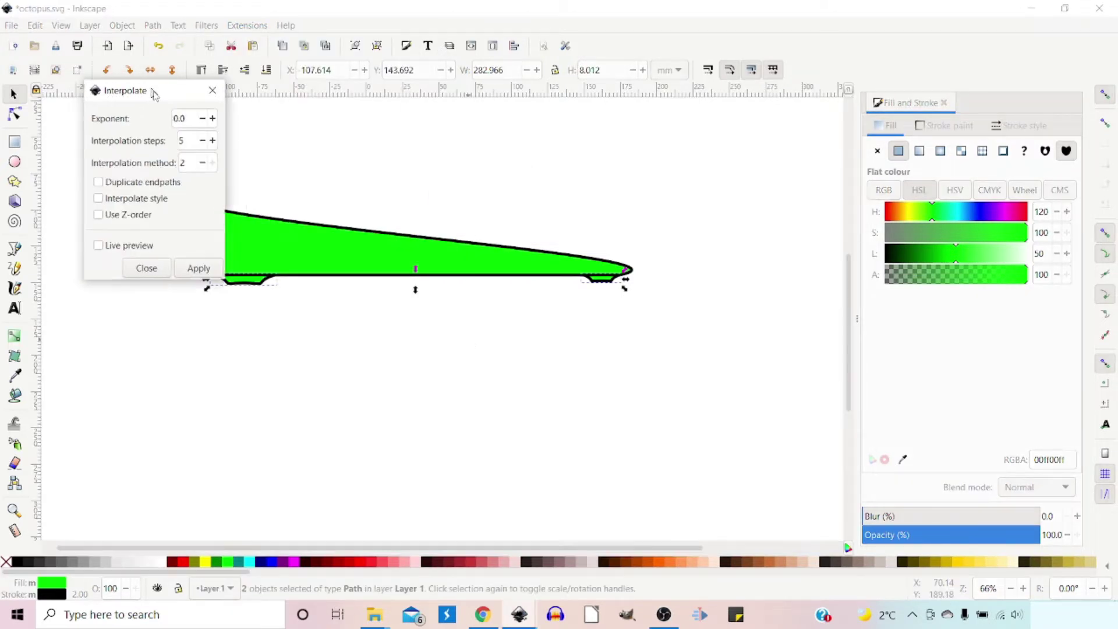
{"action": "mouse_move", "coordinate": [148, 88]}
{"action": "left_mouse_down"}
{"action": "mouse_move", "coordinate": [692, 284]}
{"action": "mouse_move", "coordinate": [814, 295]}
{"action": "mouse_move", "coordinate": [787, 291]}
{"action": "mouse_move", "coordinate": [899, 259]}
{"action": "mouse_move", "coordinate": [955, 219]}
{"action": "left_mouse_up"}
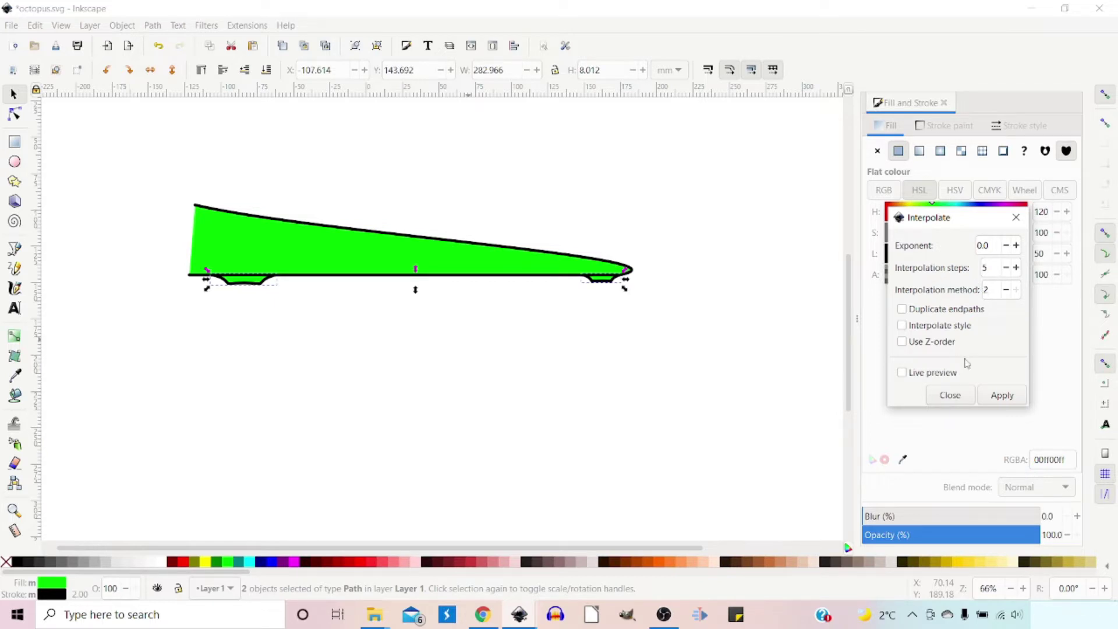
{"action": "left_click", "coordinate": [903, 373]}
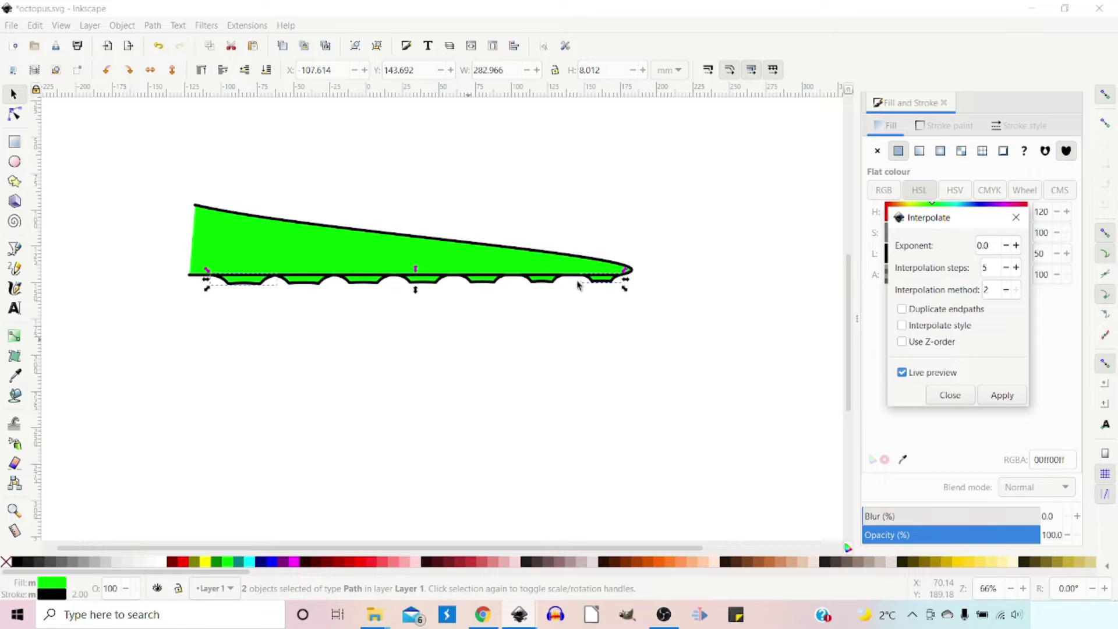
{"action": "left_click", "coordinate": [1016, 245]}
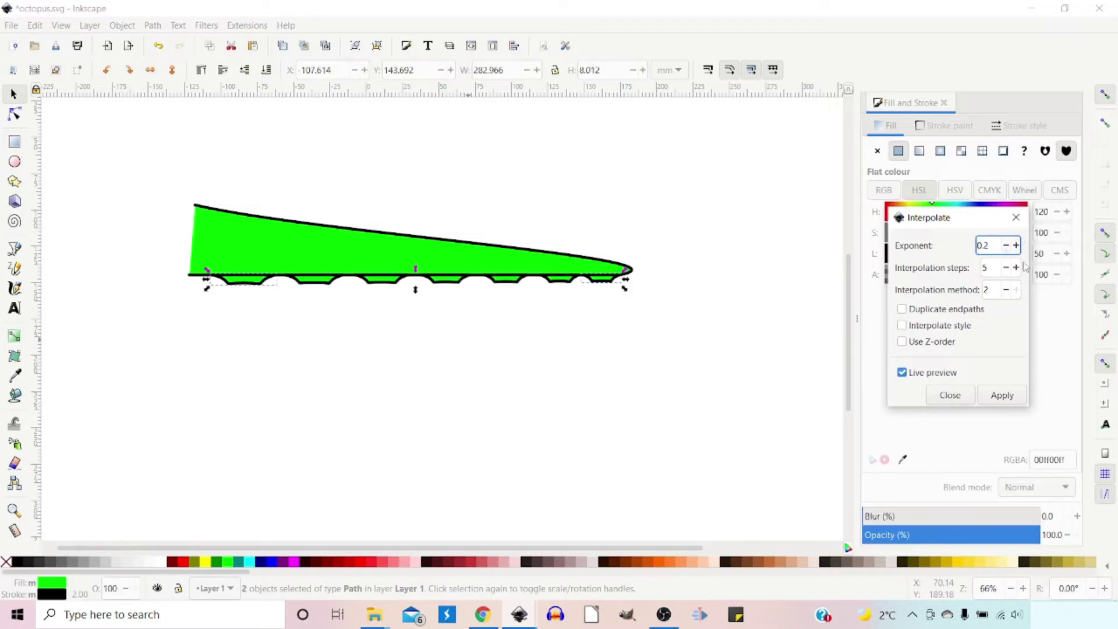
{"action": "left_click", "coordinate": [1003, 397]}
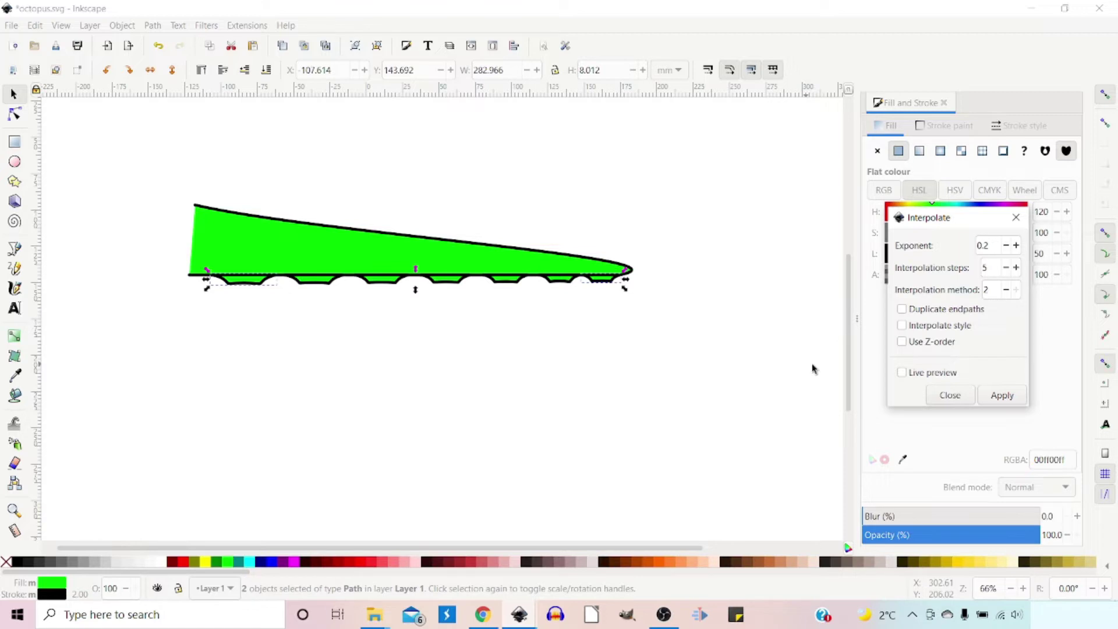
{"action": "left_click", "coordinate": [1016, 217]}
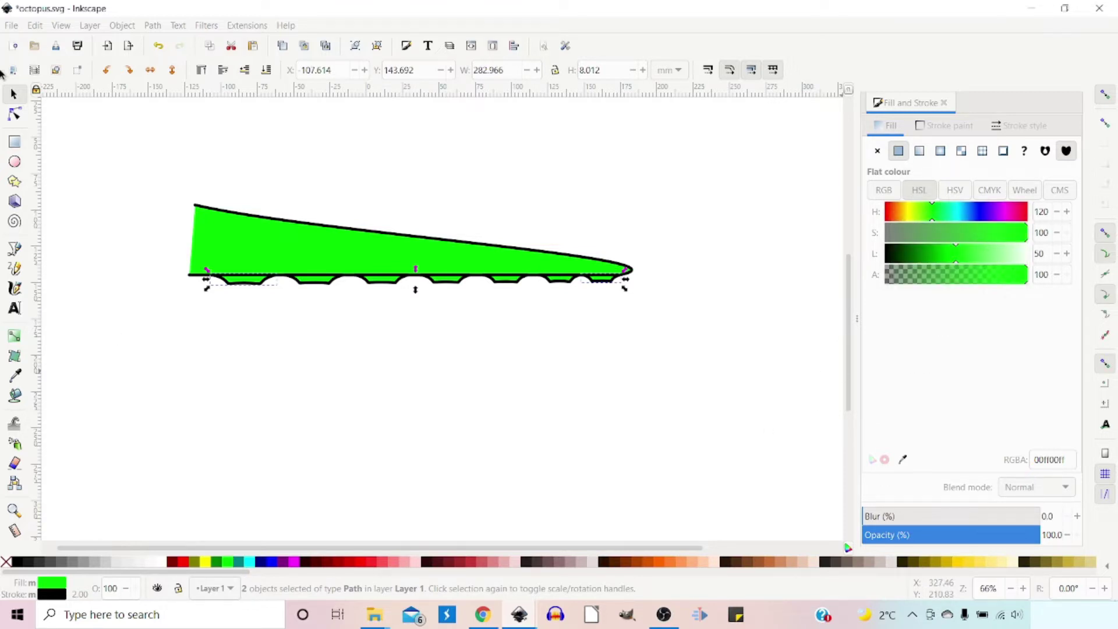
Ungroup the interpolated suckers and unite all suckers with the tentacle into a single path.
{"action": "mouse_move", "coordinate": [124, 173]}
{"action": "left_mouse_down"}
{"action": "mouse_move", "coordinate": [149, 212]}
{"action": "mouse_move", "coordinate": [379, 348]}
{"action": "mouse_move", "coordinate": [671, 338]}
{"action": "left_mouse_up"}
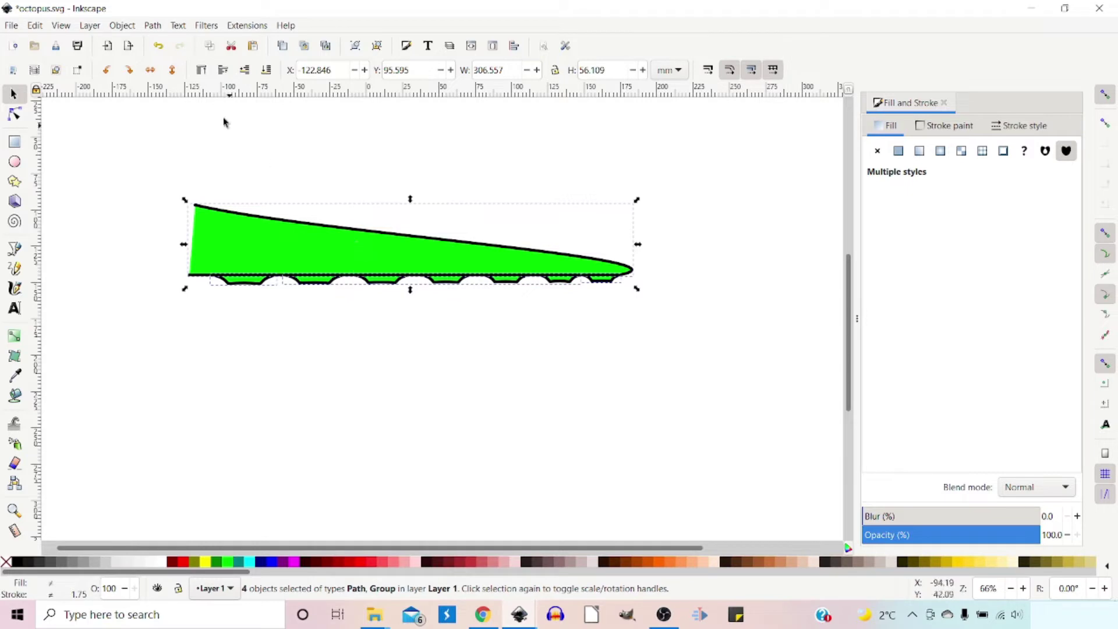
{"action": "left_click", "coordinate": [378, 46]}
{"action": "left_click", "coordinate": [378, 47]}
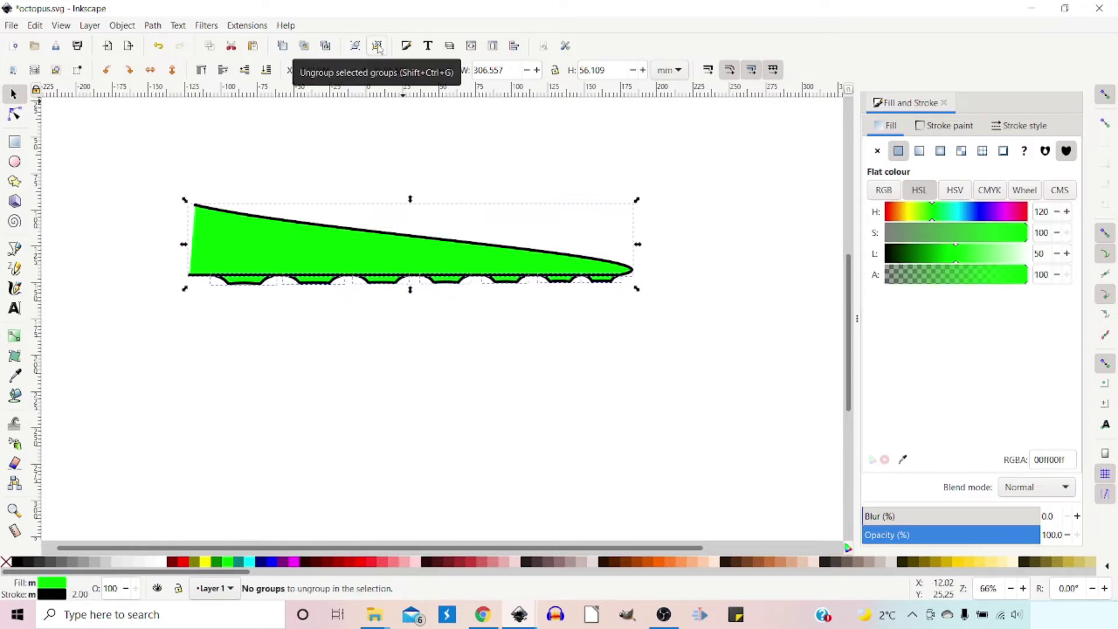
{"action": "left_click", "coordinate": [153, 26]}
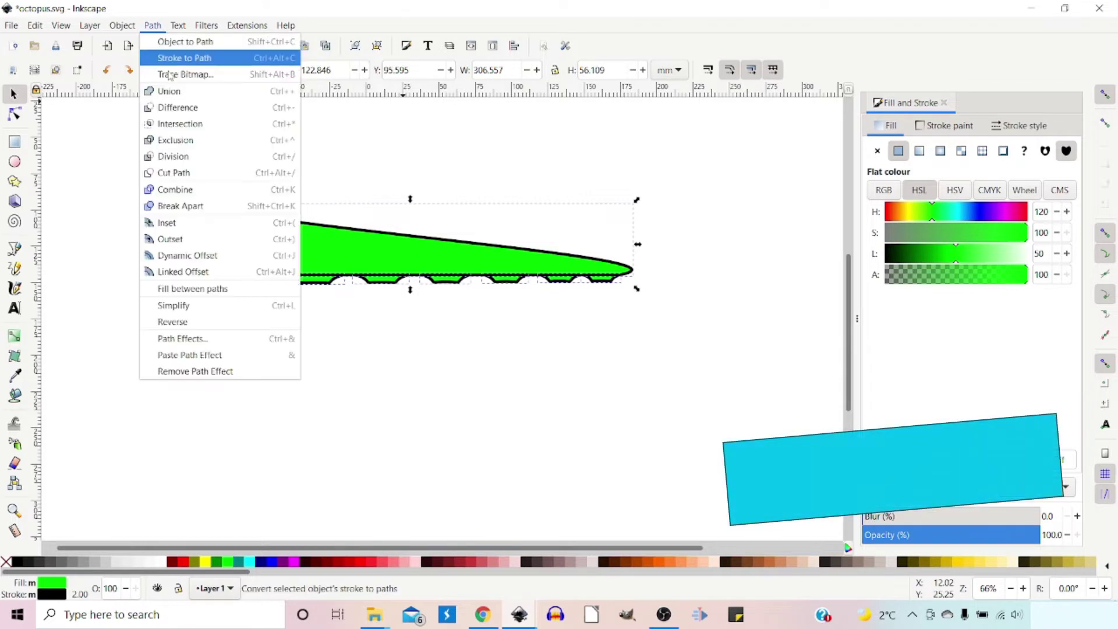
{"action": "left_click", "coordinate": [173, 94]}
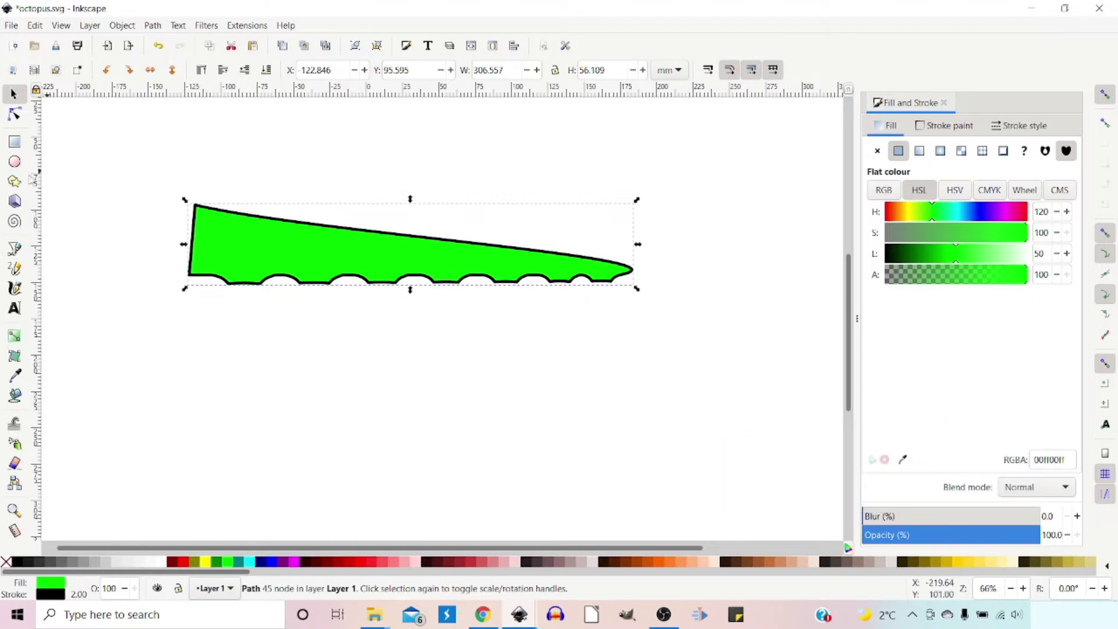
With snapping off, draw a closed shape about 307 × 74 mm with a curved upper edge over the tentacle's lower part and fill it yellow.
{"action": "left_click", "coordinate": [15, 250]}
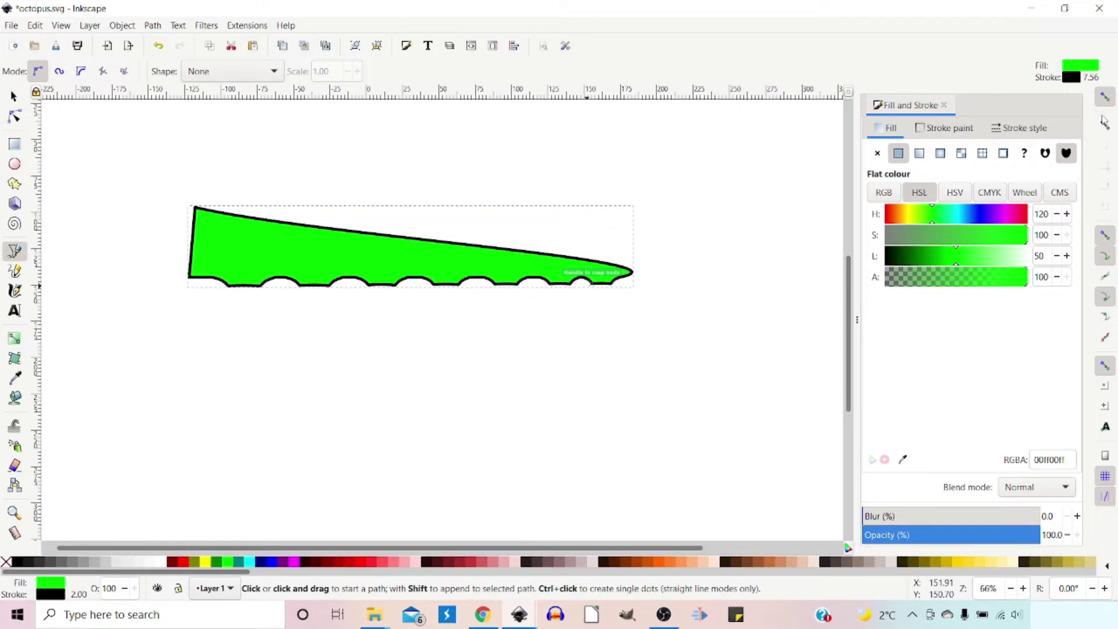
{"action": "left_click", "coordinate": [1105, 97]}
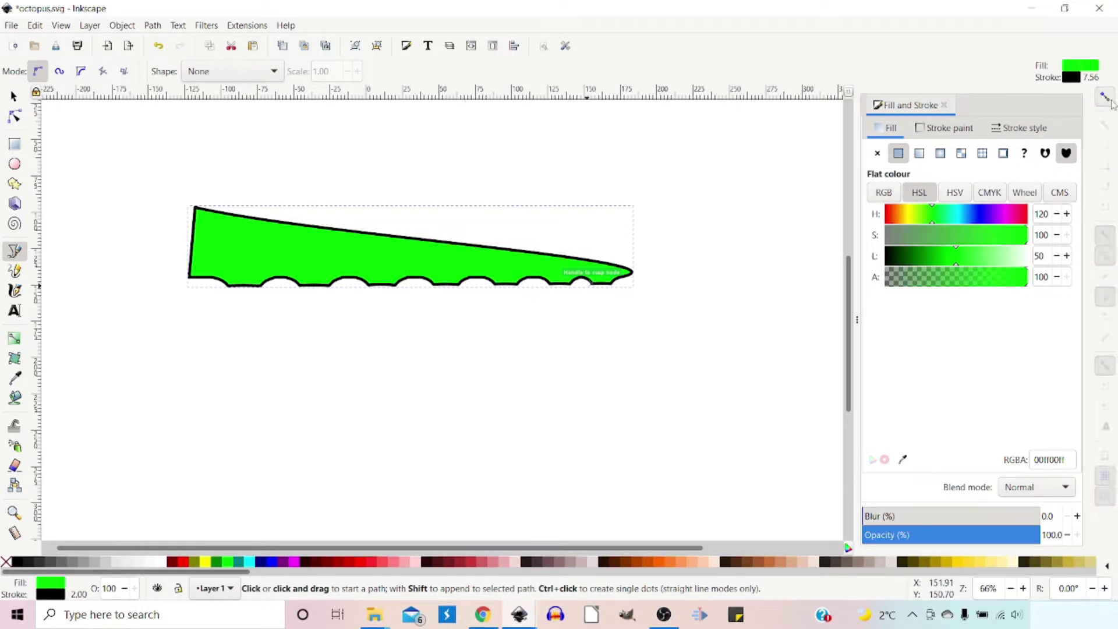
{"action": "left_click", "coordinate": [195, 290]}
{"action": "left_click_drag", "start_coordinate": [258, 262], "coordinate": [308, 256]}
{"action": "left_click_drag", "start_coordinate": [423, 265], "coordinate": [441, 267]}
{"action": "left_click_drag", "start_coordinate": [606, 272], "coordinate": [611, 271]}
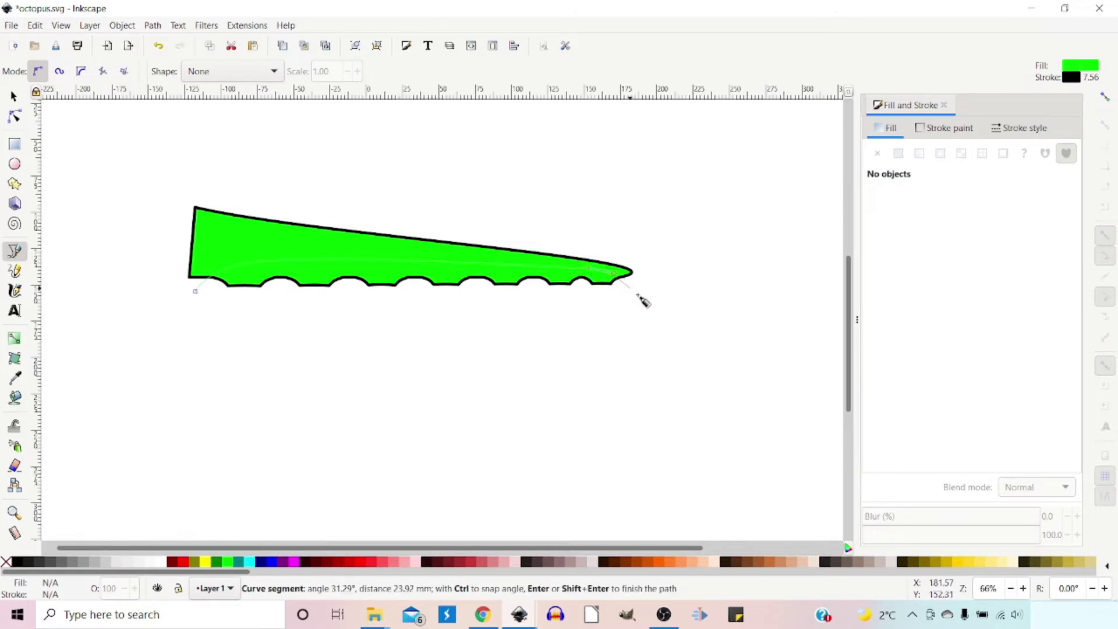
{"action": "left_click", "coordinate": [637, 296]}
{"action": "left_click", "coordinate": [448, 364]}
{"action": "left_click", "coordinate": [236, 343]}
{"action": "left_click", "coordinate": [196, 292]}
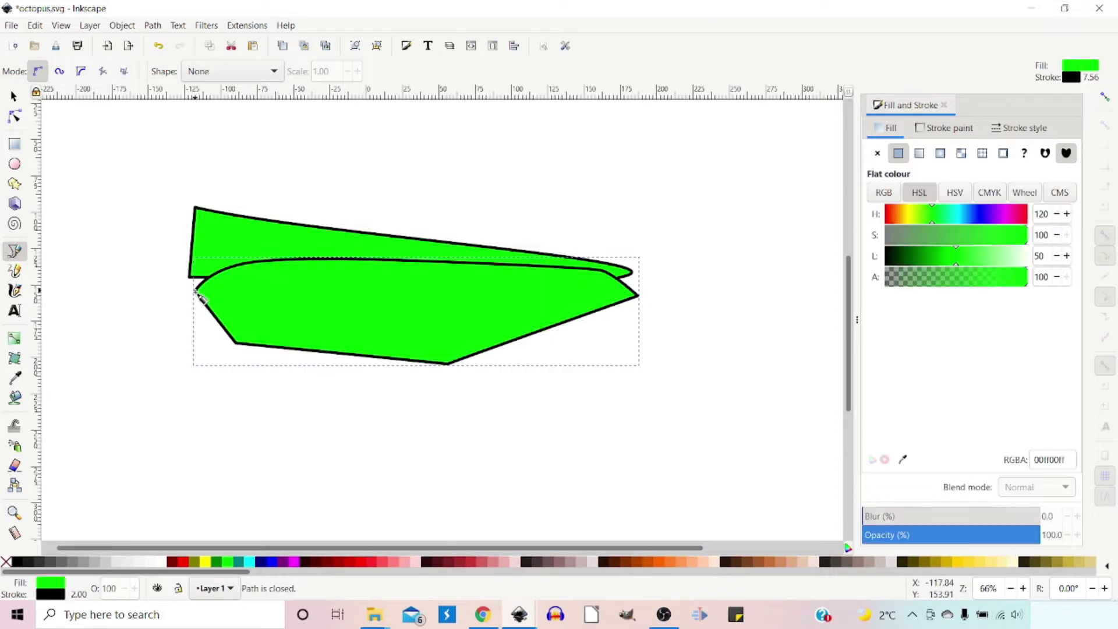
{"action": "left_click", "coordinate": [211, 562]}
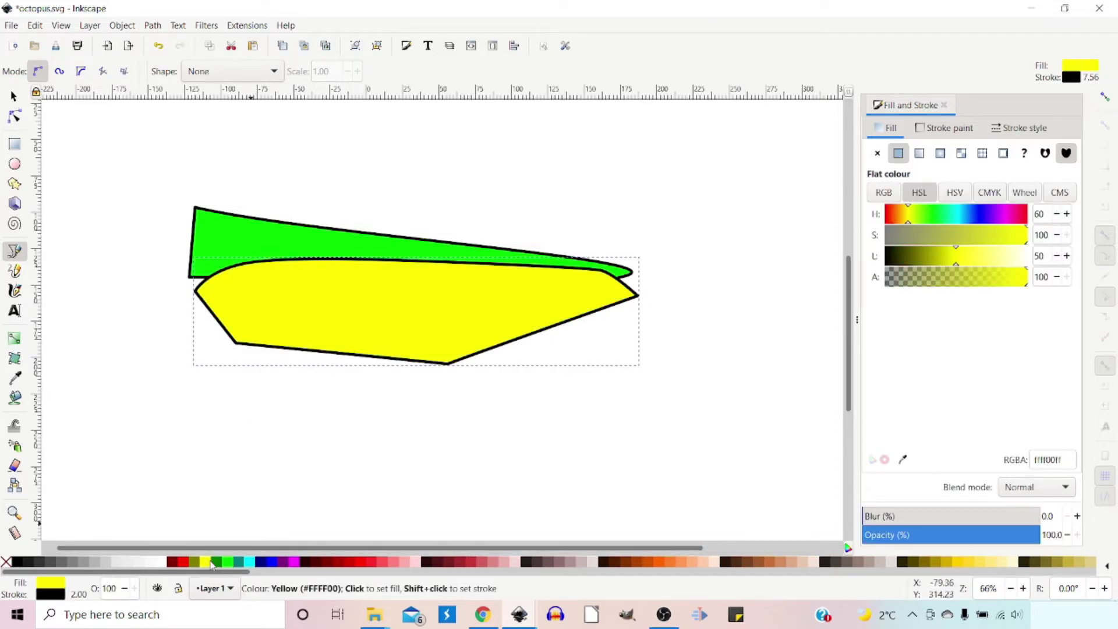
Intersect the yellow shape with a duplicate of the tentacle raised above it, keeping the original tentacle.
{"action": "left_click", "coordinate": [15, 96]}
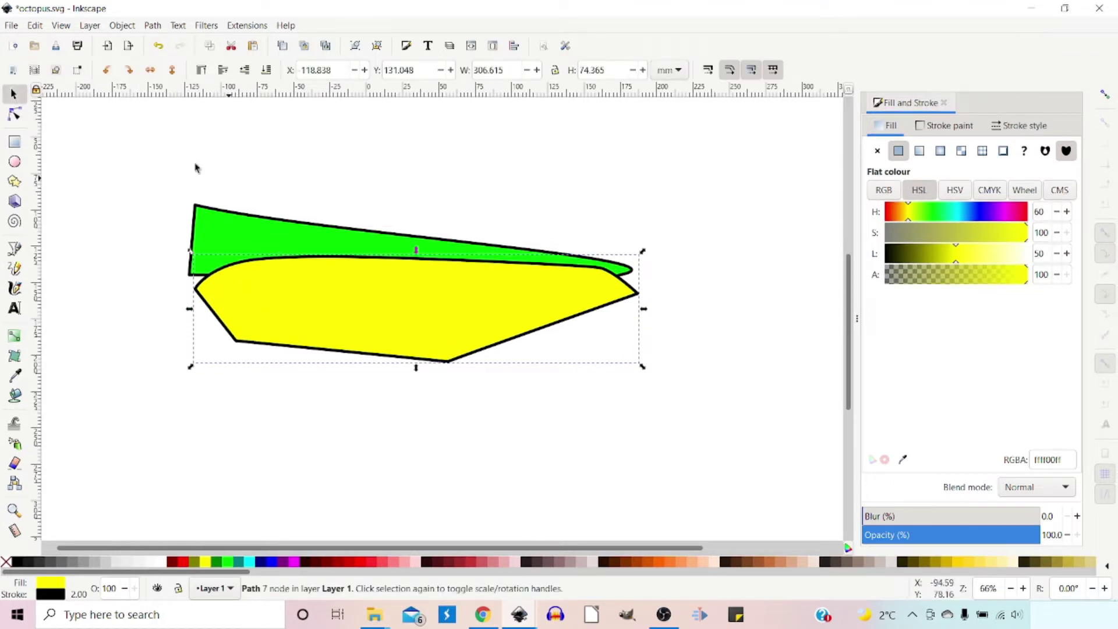
{"action": "left_click", "coordinate": [209, 240]}
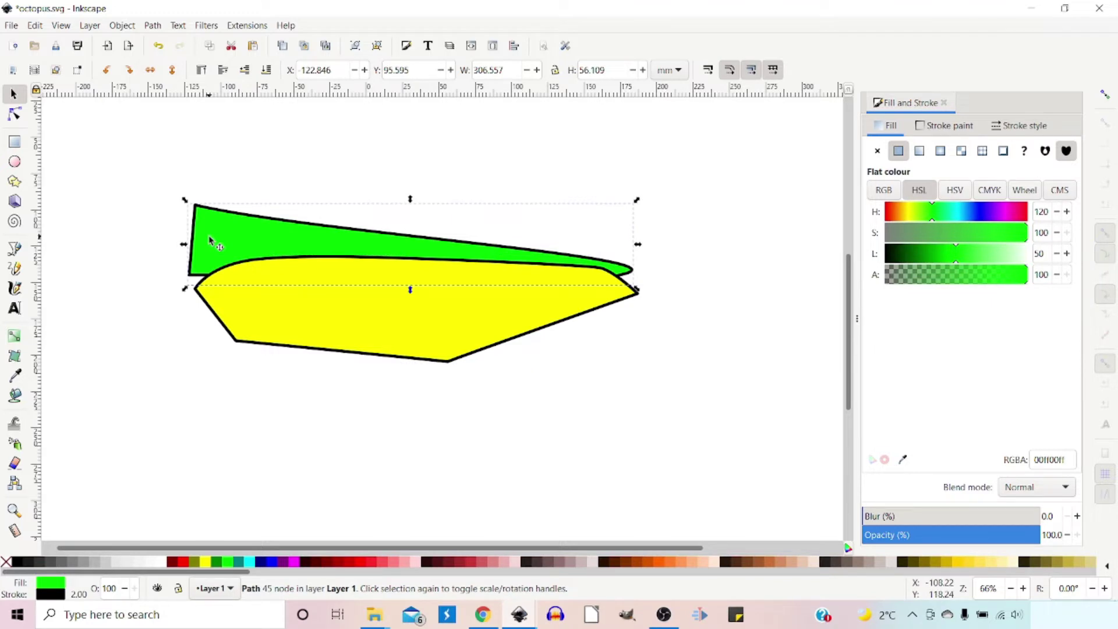
{"action": "key", "text": "ctrl"}
{"action": "key", "text": "Page_Up"}
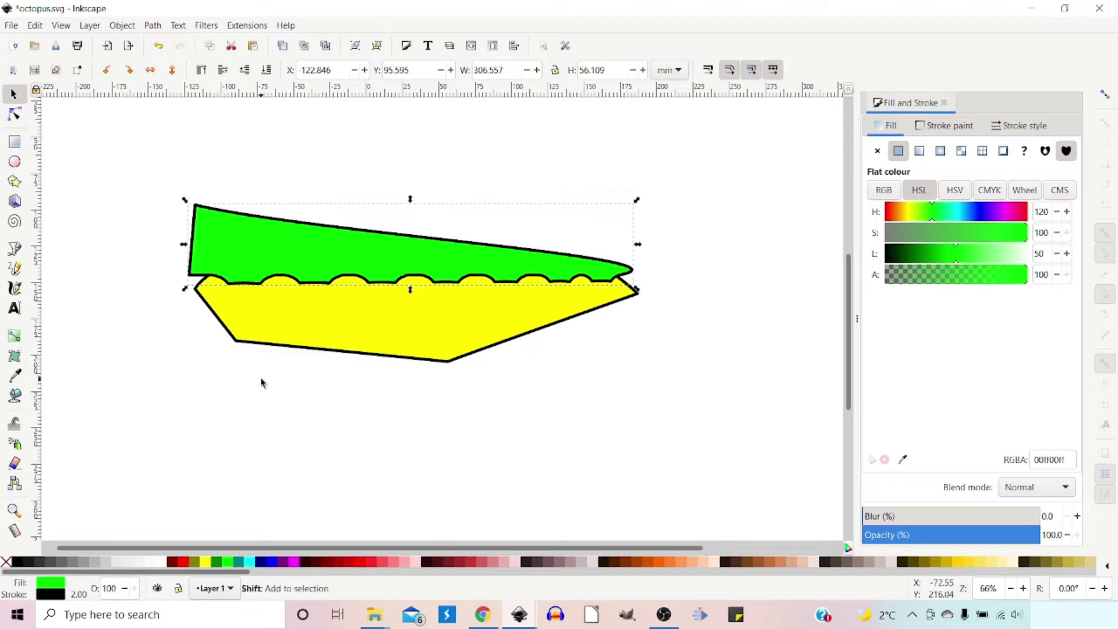
{"action": "left_click", "coordinate": [292, 318], "text": "shift"}
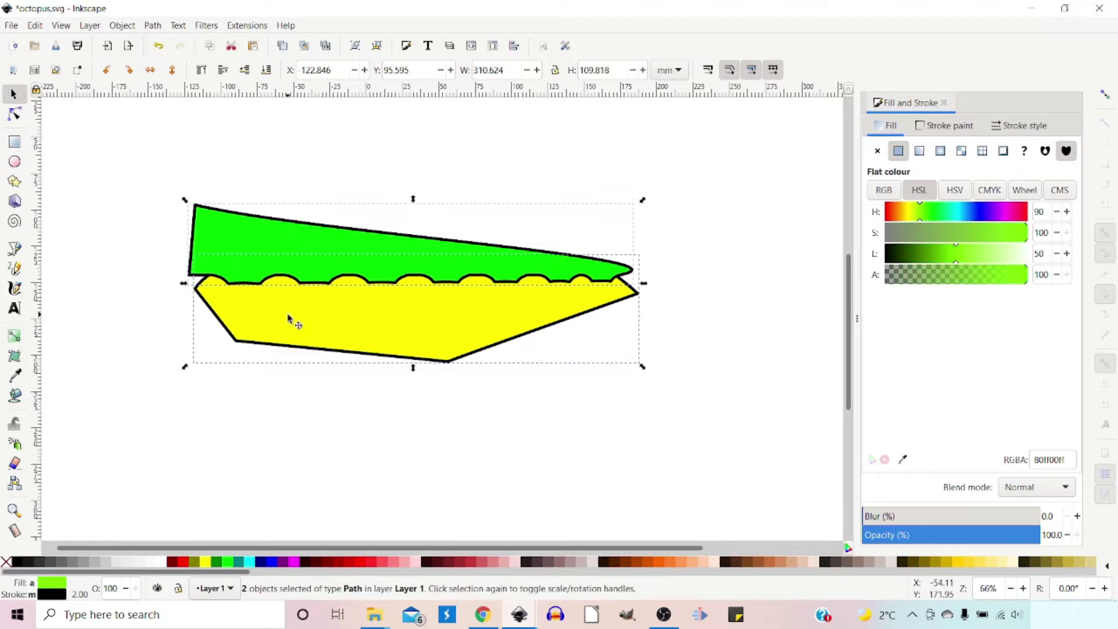
{"action": "left_click", "coordinate": [153, 26]}
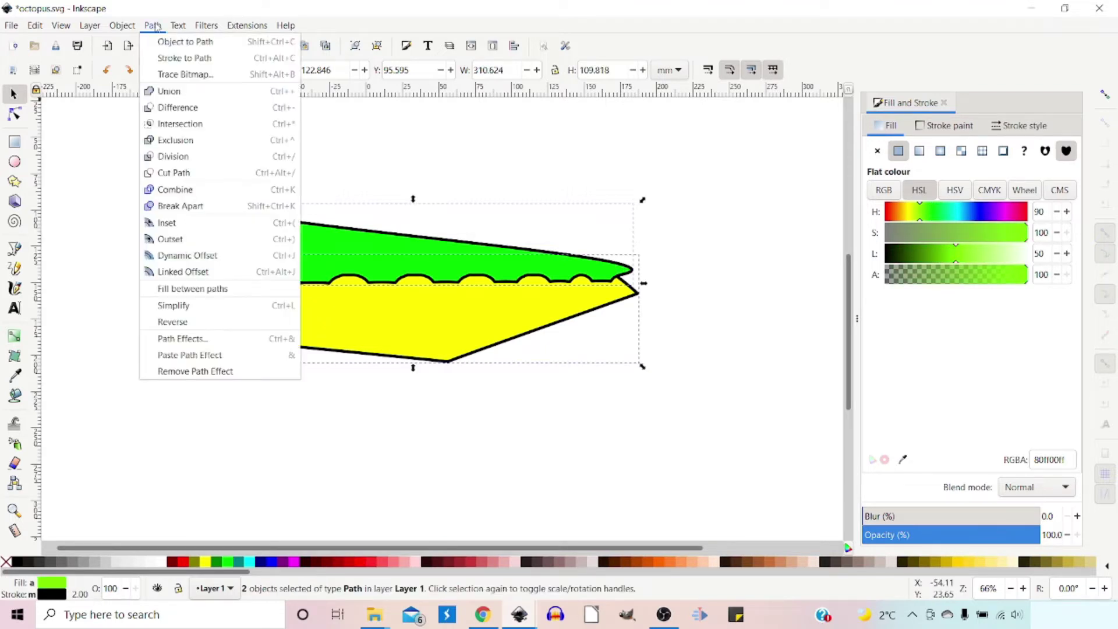
{"action": "left_click", "coordinate": [181, 124]}
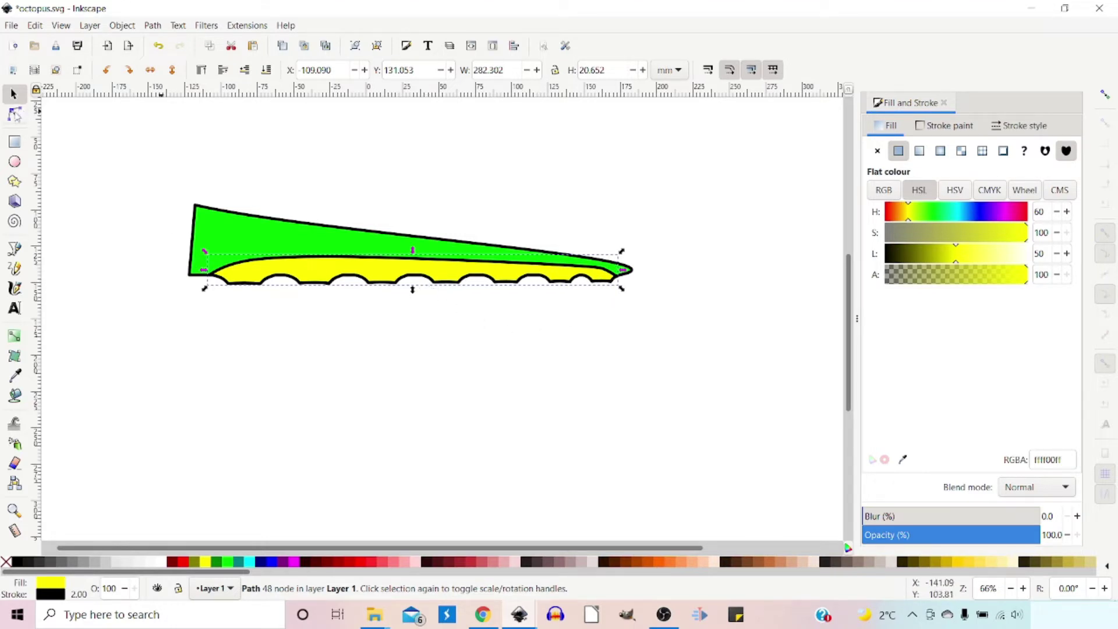
Move the end nodes of the yellow underside's upper edge inward near the tip and slightly lower near the base.
{"action": "left_click", "coordinate": [14, 114]}
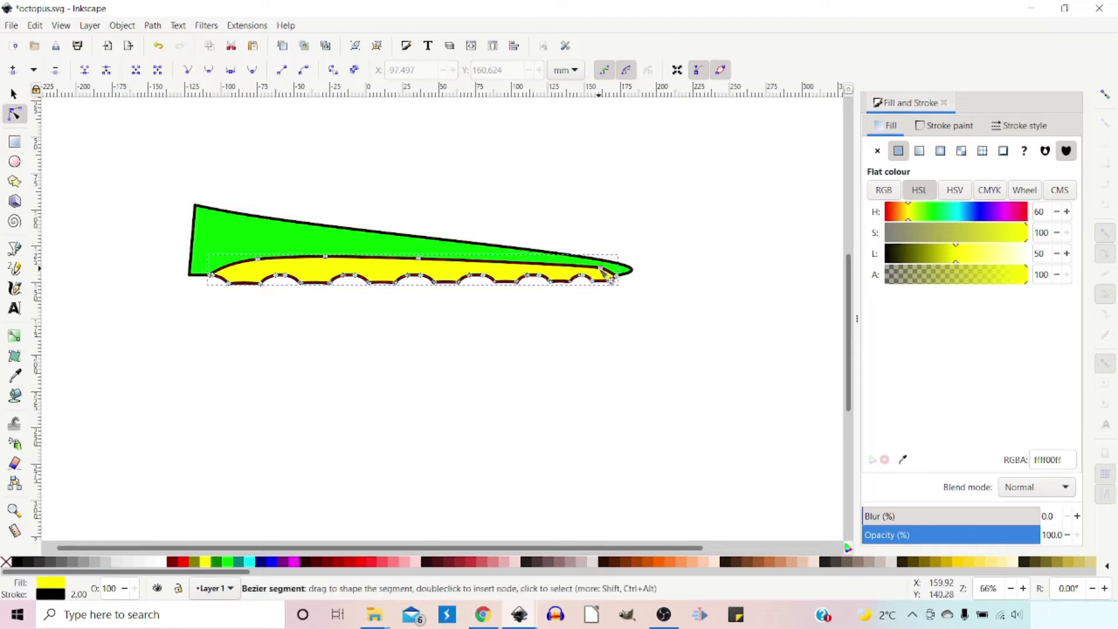
{"action": "left_click_drag", "start_coordinate": [602, 267], "coordinate": [555, 264]}
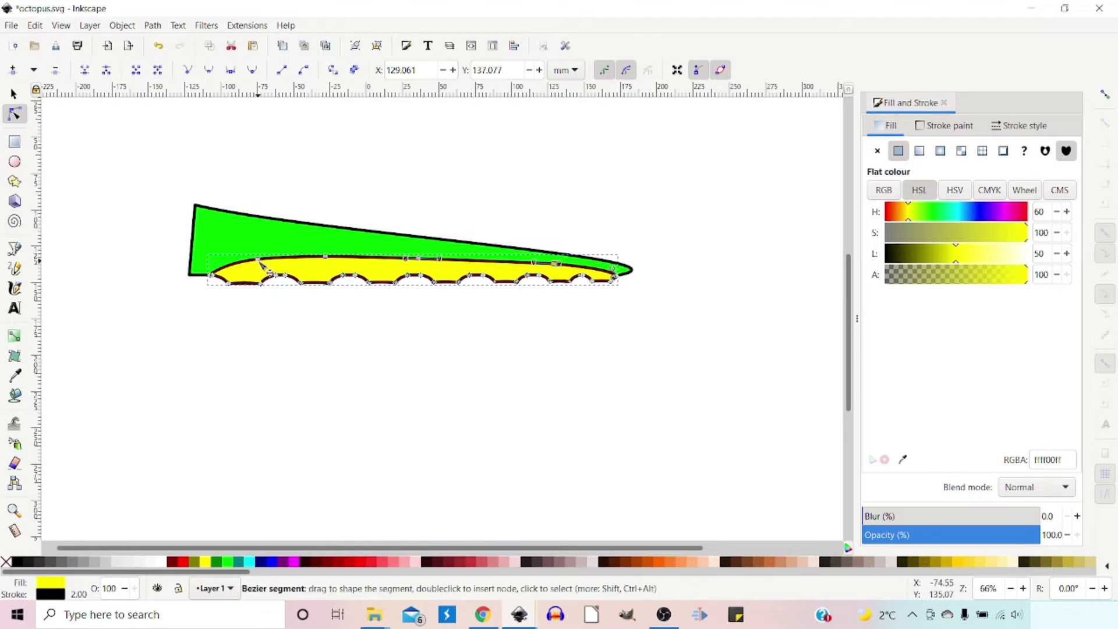
{"action": "left_click_drag", "start_coordinate": [264, 266], "coordinate": [297, 294]}
{"action": "key", "text": "ctrl+z"}
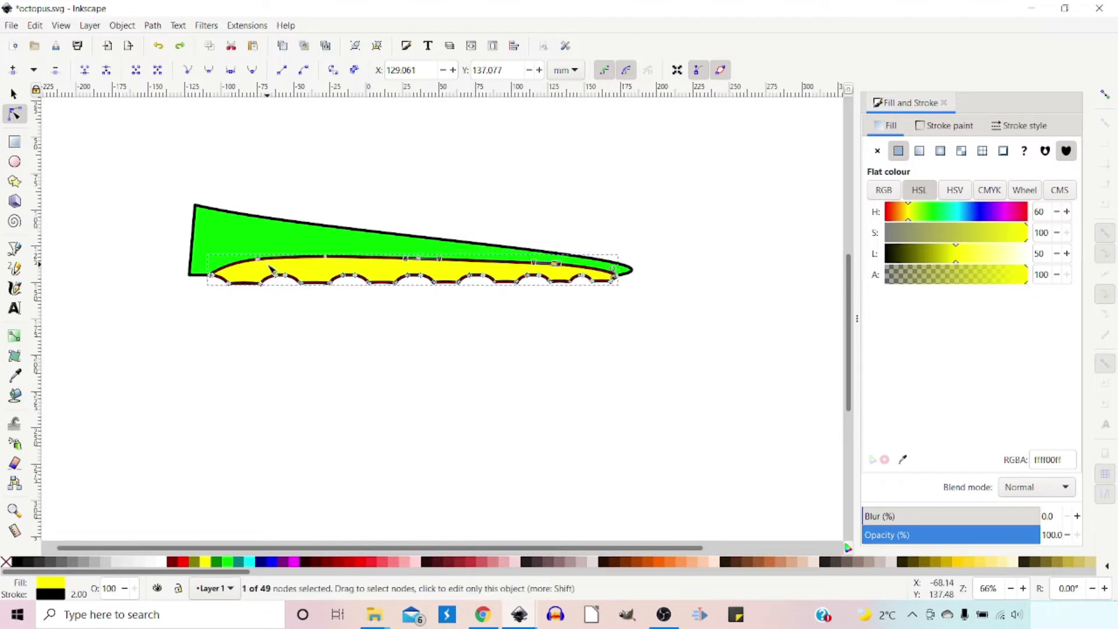
{"action": "left_click_drag", "start_coordinate": [259, 258], "coordinate": [263, 264]}
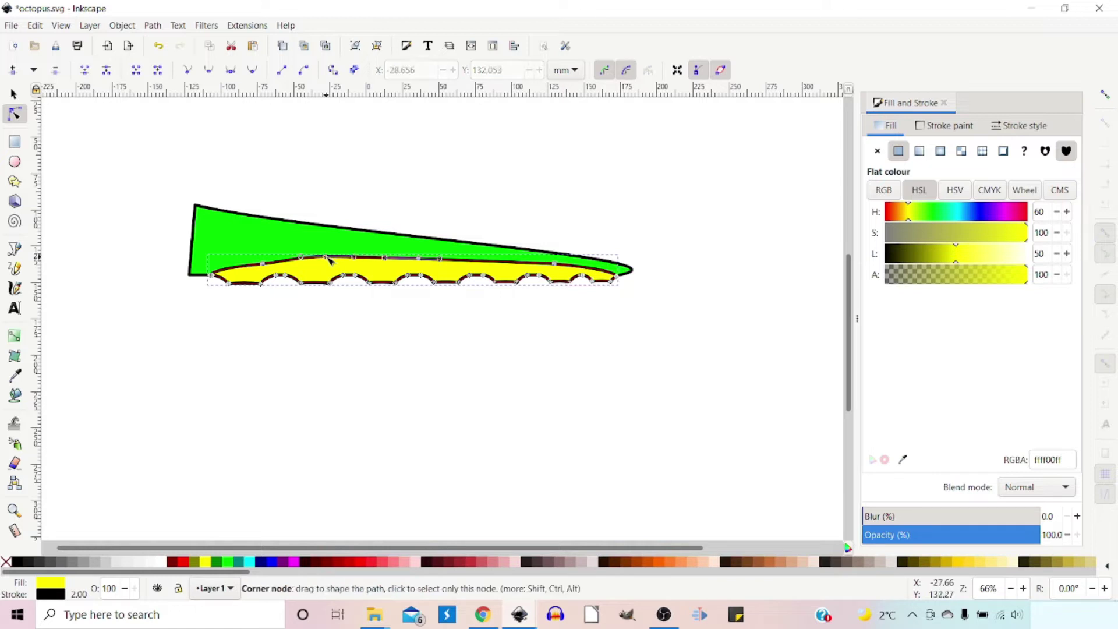
Delete the corner node on the yellow underside's upper edge, smooth the middle node and lower it slightly.
{"action": "left_click", "coordinate": [329, 260]}
{"action": "left_click_drag", "start_coordinate": [364, 255], "coordinate": [367, 263]}
{"action": "left_click", "coordinate": [419, 260]}
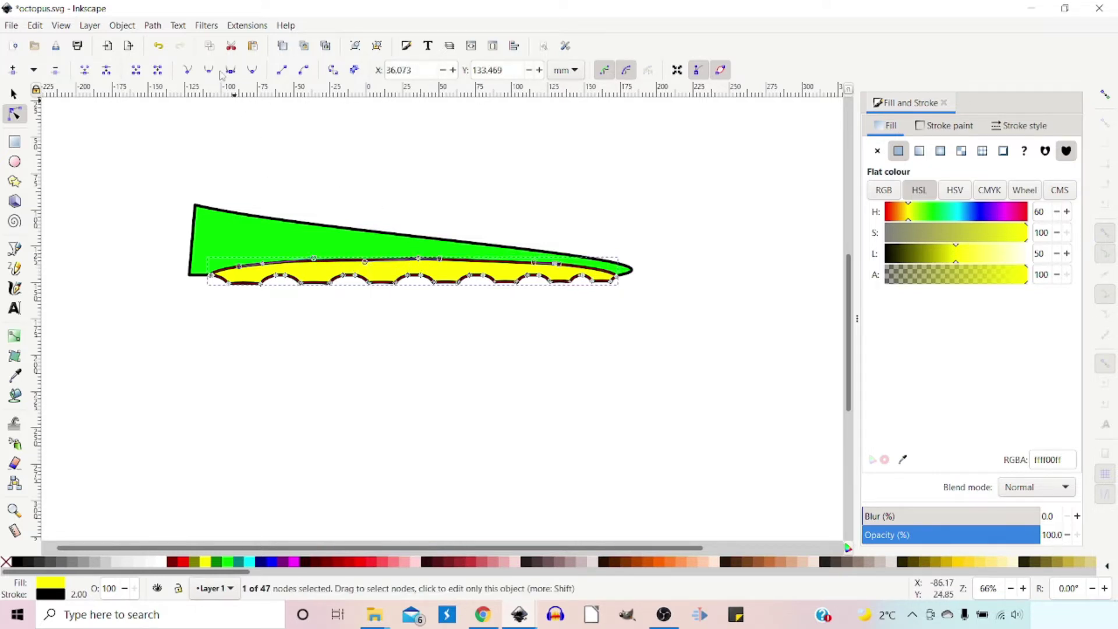
{"action": "left_click_drag", "start_coordinate": [419, 260], "coordinate": [421, 268]}
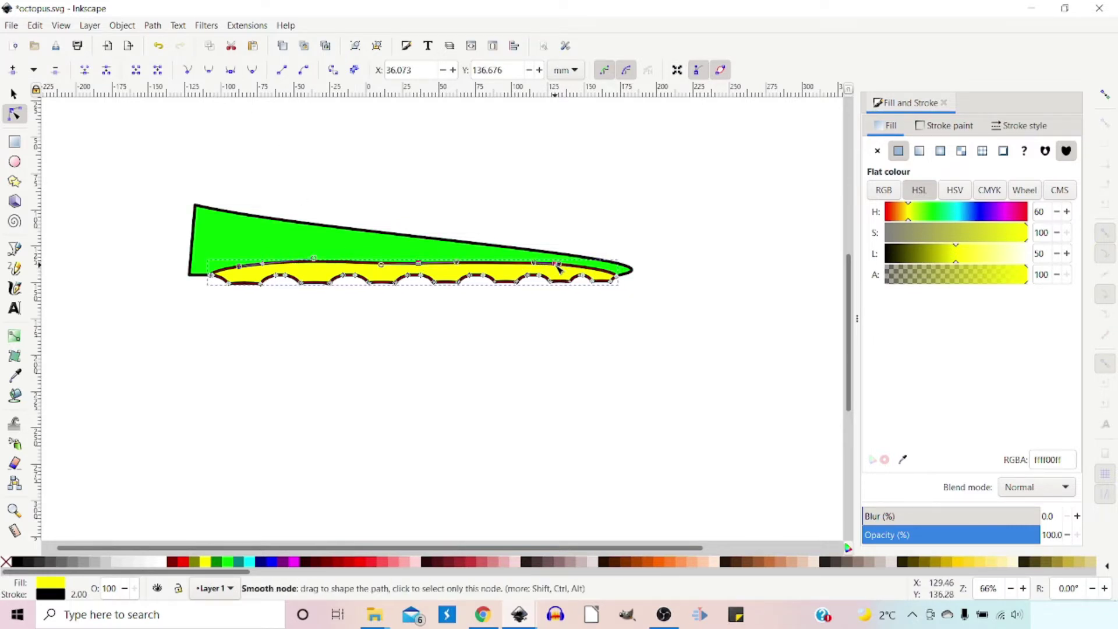
Fine-tune the yellow underside's upper-edge nodes near the tip and base and adjust the middle handle for a flatter curve.
{"action": "left_click_drag", "start_coordinate": [556, 265], "coordinate": [554, 266]}
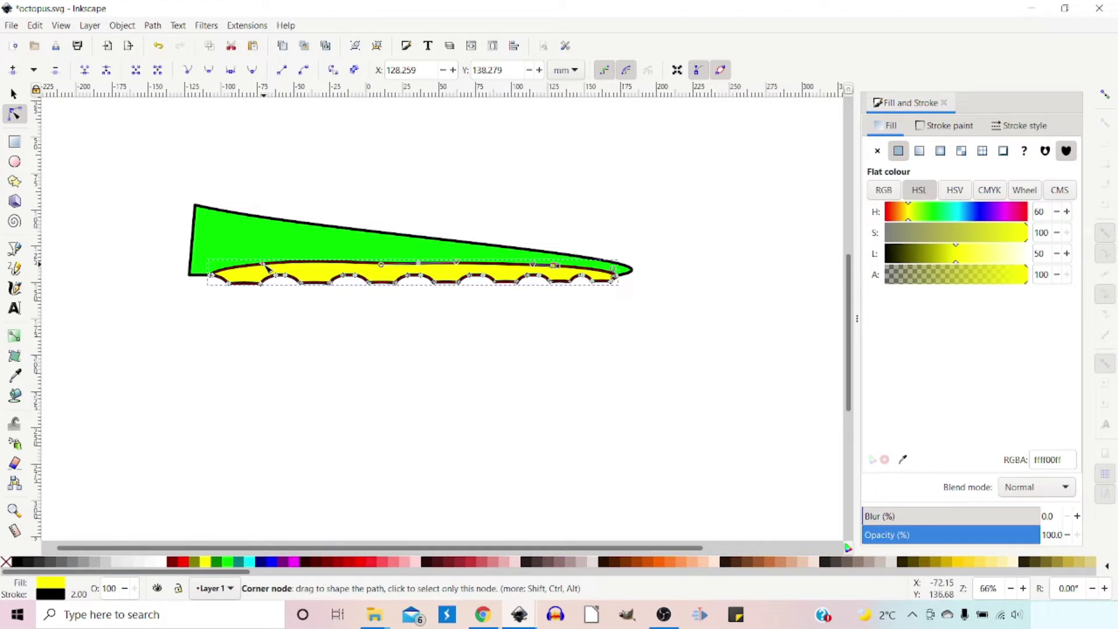
{"action": "mouse_move", "coordinate": [265, 265]}
{"action": "left_mouse_down"}
{"action": "mouse_move", "coordinate": [237, 274]}
{"action": "mouse_move", "coordinate": [279, 264]}
{"action": "left_mouse_up"}
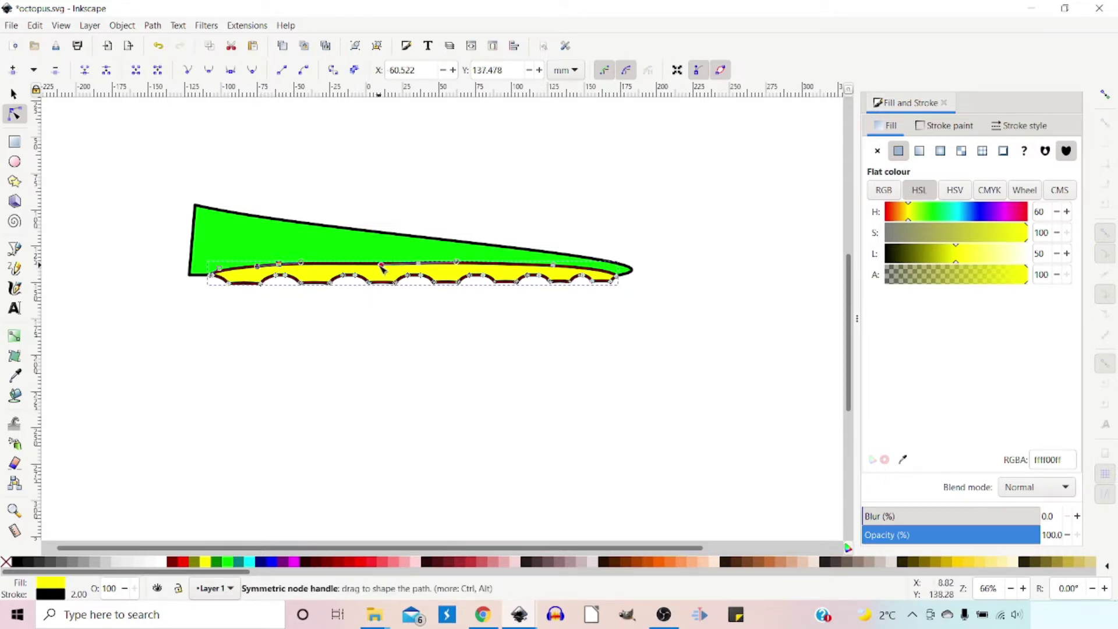
{"action": "left_click_drag", "start_coordinate": [381, 265], "coordinate": [381, 263]}
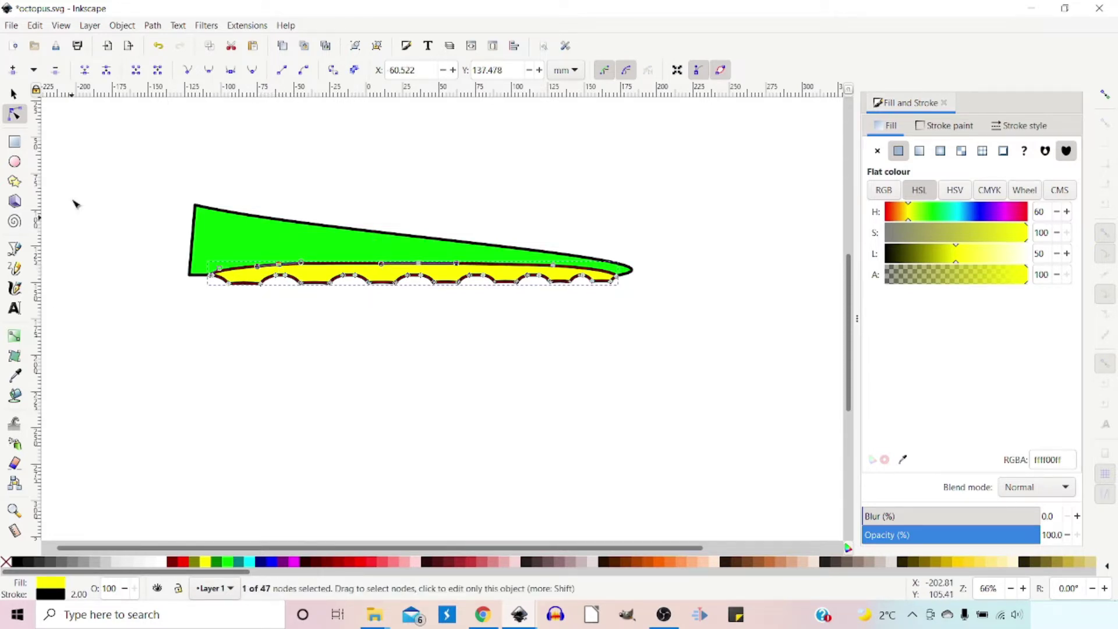
Select the green tentacle together with its yellow underside and combine them into a single path.
{"action": "left_click", "coordinate": [13, 93]}
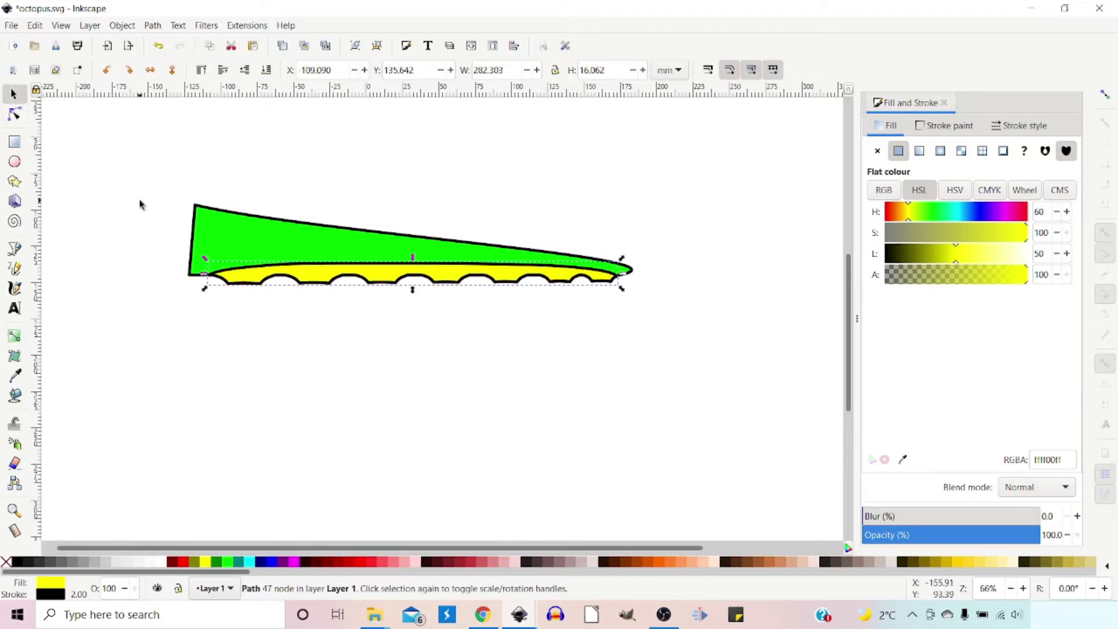
{"action": "left_click_drag", "start_coordinate": [153, 179], "coordinate": [270, 329]}
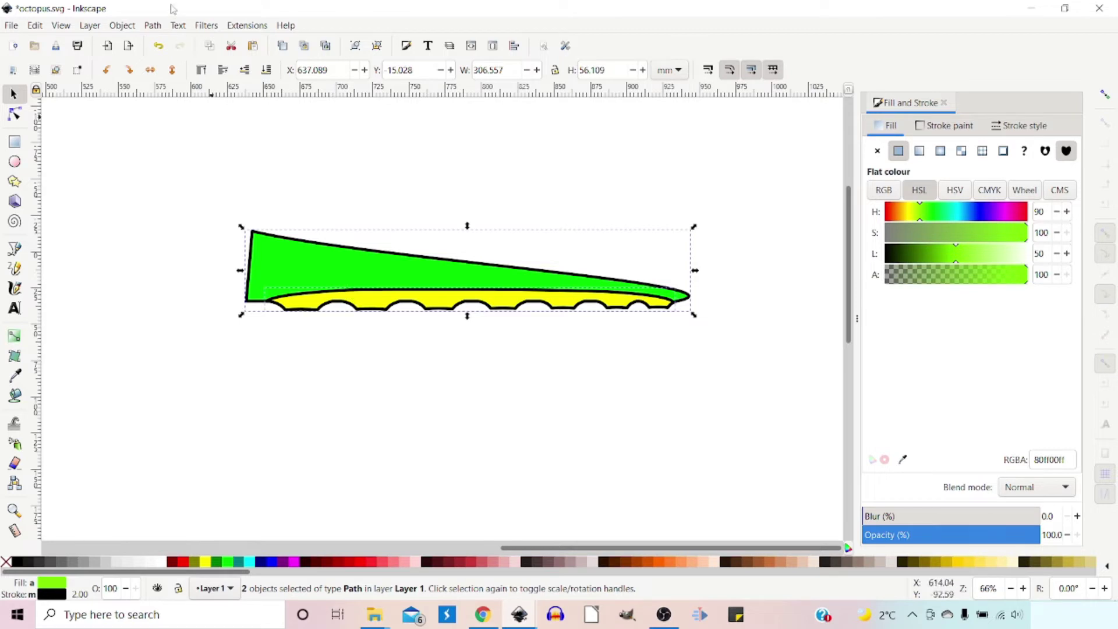
{"action": "left_click", "coordinate": [154, 26]}
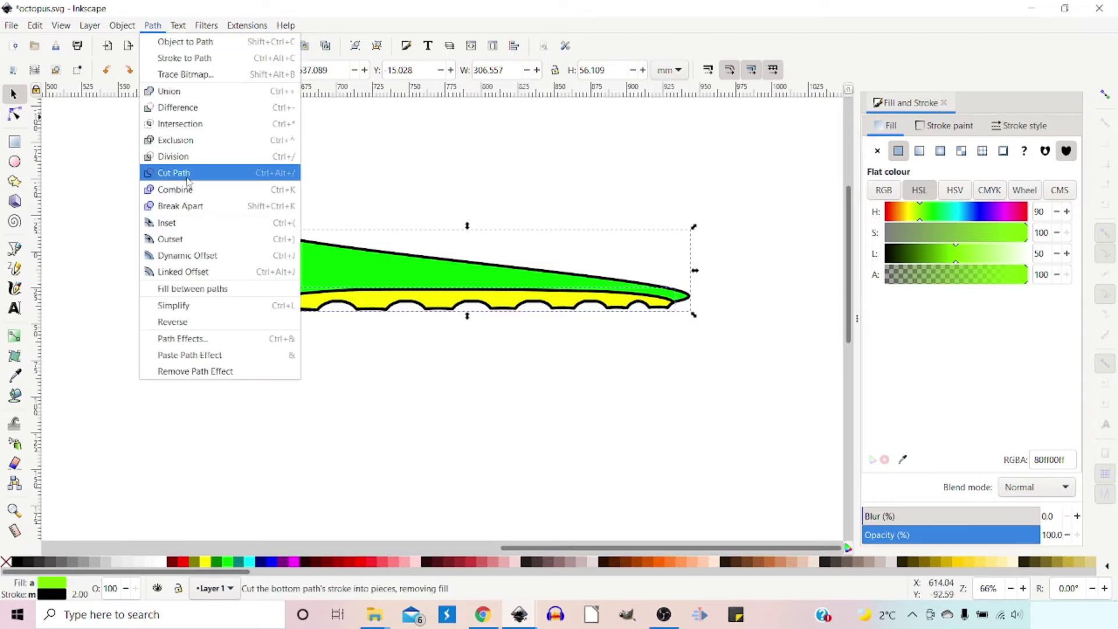
{"action": "left_click", "coordinate": [180, 190]}
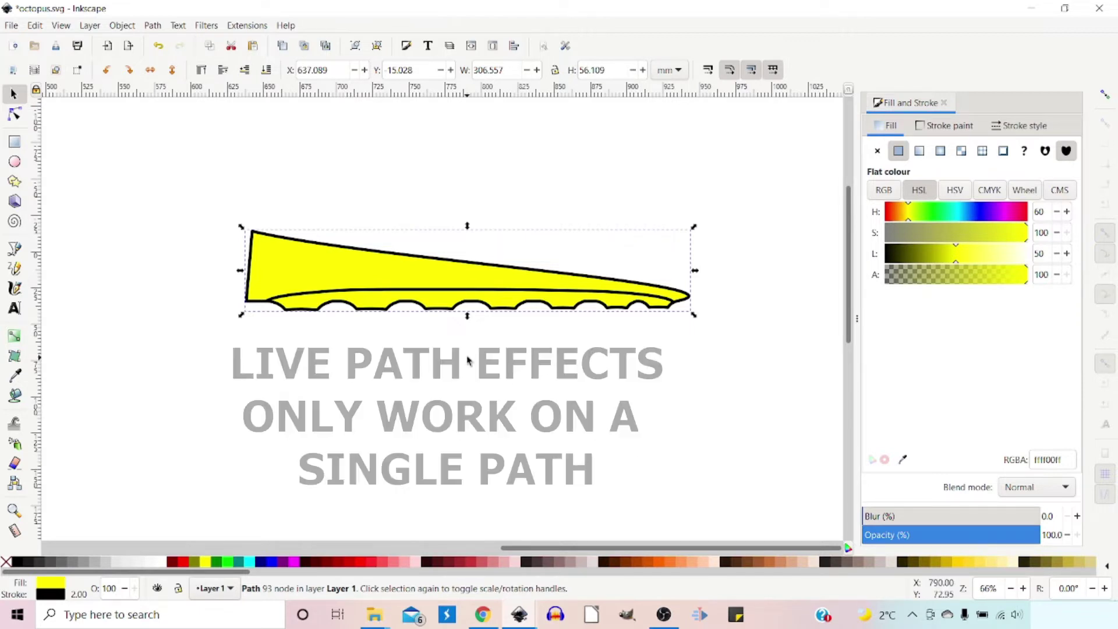
Draw an open Spiro curve in the empty area below the tentacle, sweeping right and curling up and back counter-clockwise, with no fill.
{"action": "scroll", "coordinate": [477, 354], "scroll_direction": "down", "scroll_amount": 2}
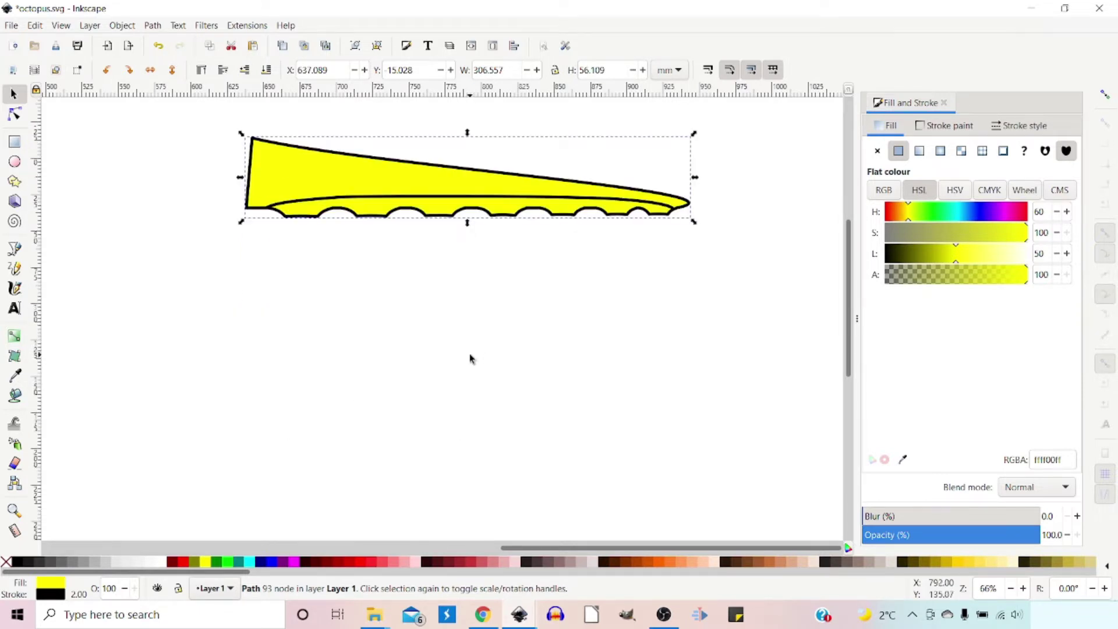
{"action": "scroll", "coordinate": [856, 280], "scroll_direction": "down", "scroll_amount": 2}
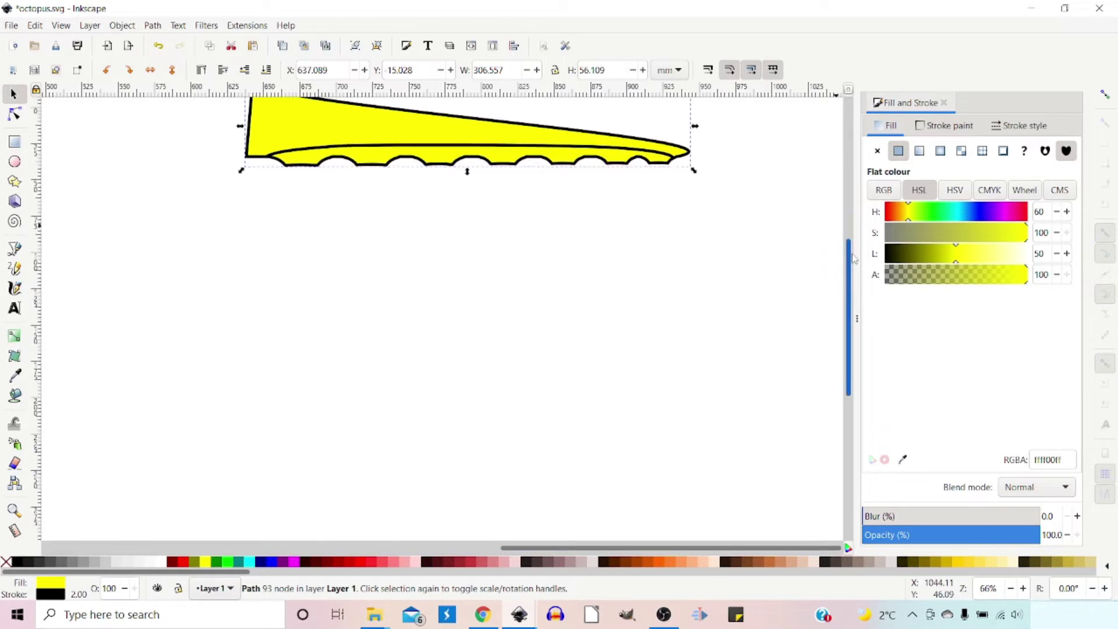
{"action": "scroll", "coordinate": [856, 280], "scroll_direction": "down", "scroll_amount": 1}
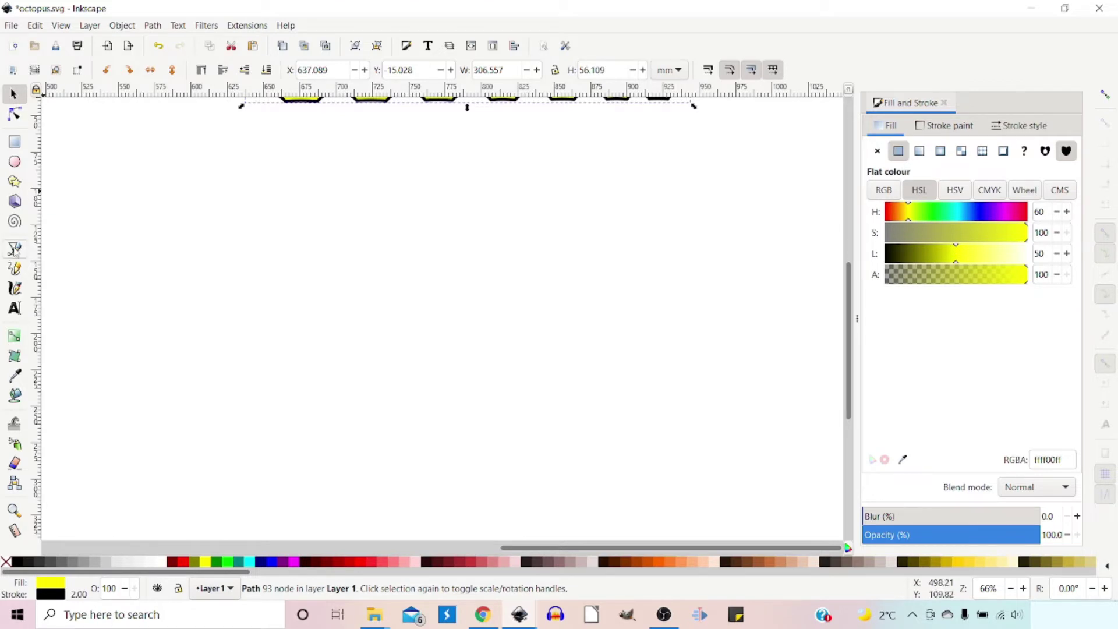
{"action": "left_click", "coordinate": [15, 247]}
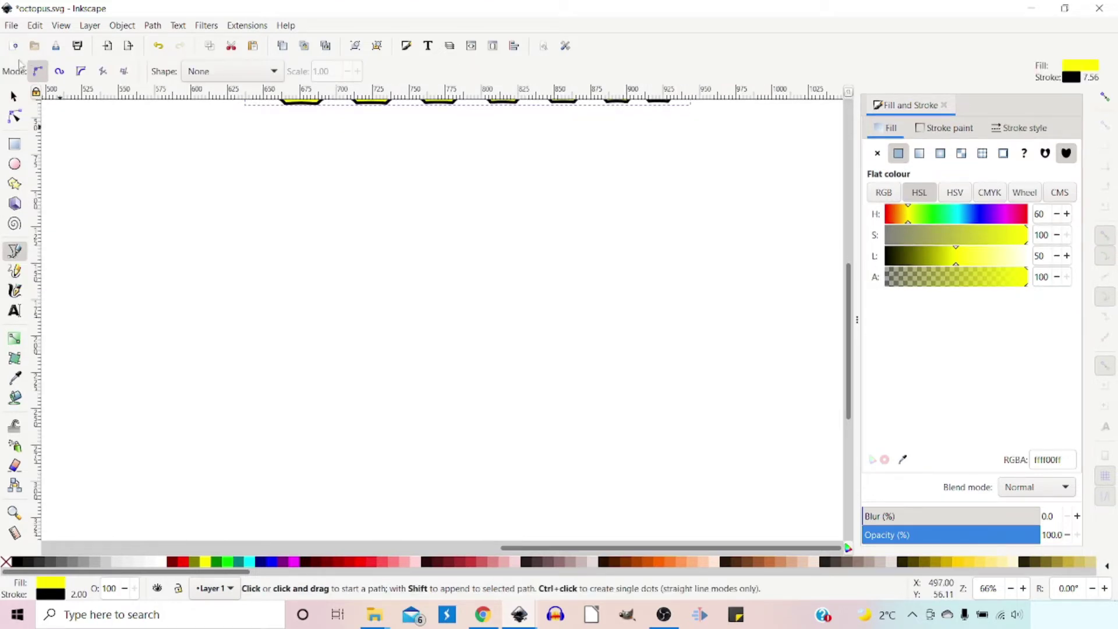
{"action": "left_click", "coordinate": [59, 72]}
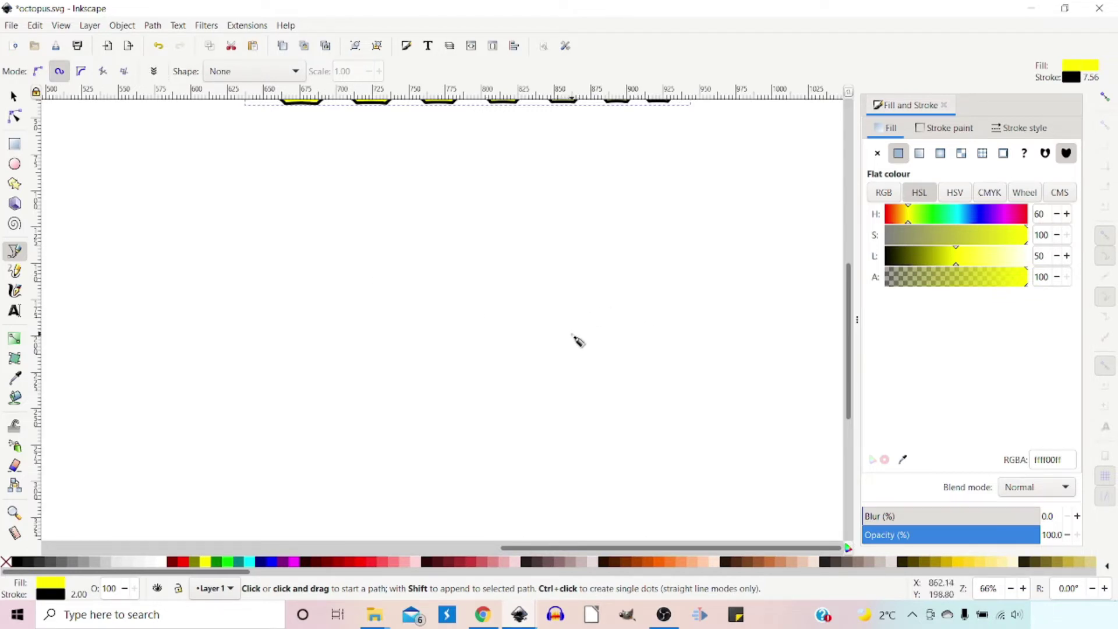
{"action": "left_click", "coordinate": [551, 304]}
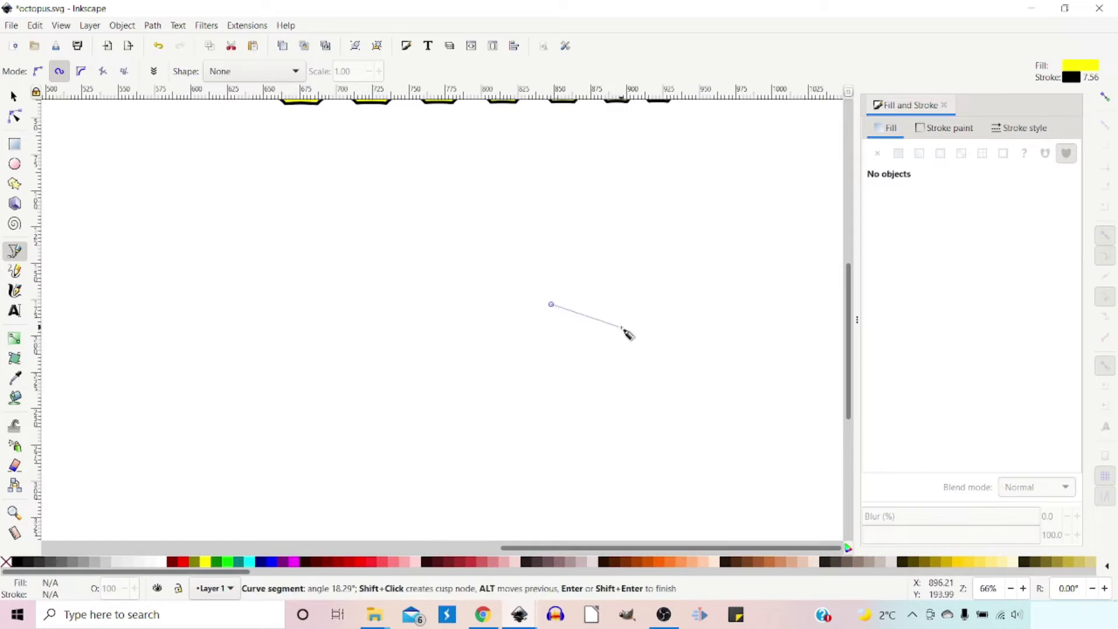
{"action": "left_click", "coordinate": [622, 325]}
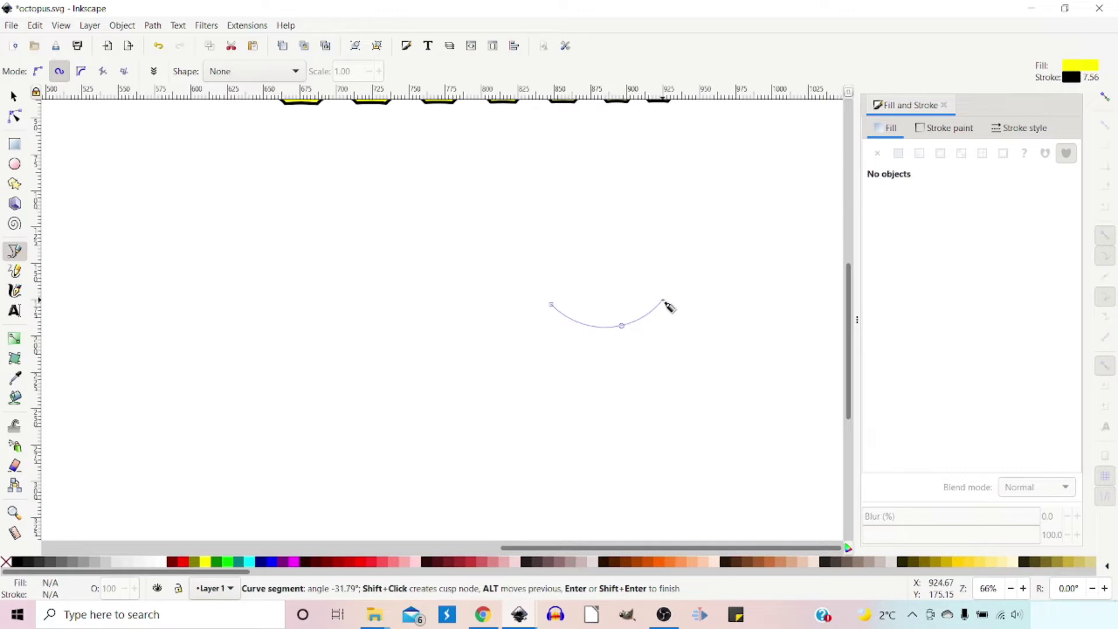
{"action": "left_click", "coordinate": [663, 301]}
{"action": "left_click", "coordinate": [657, 242]}
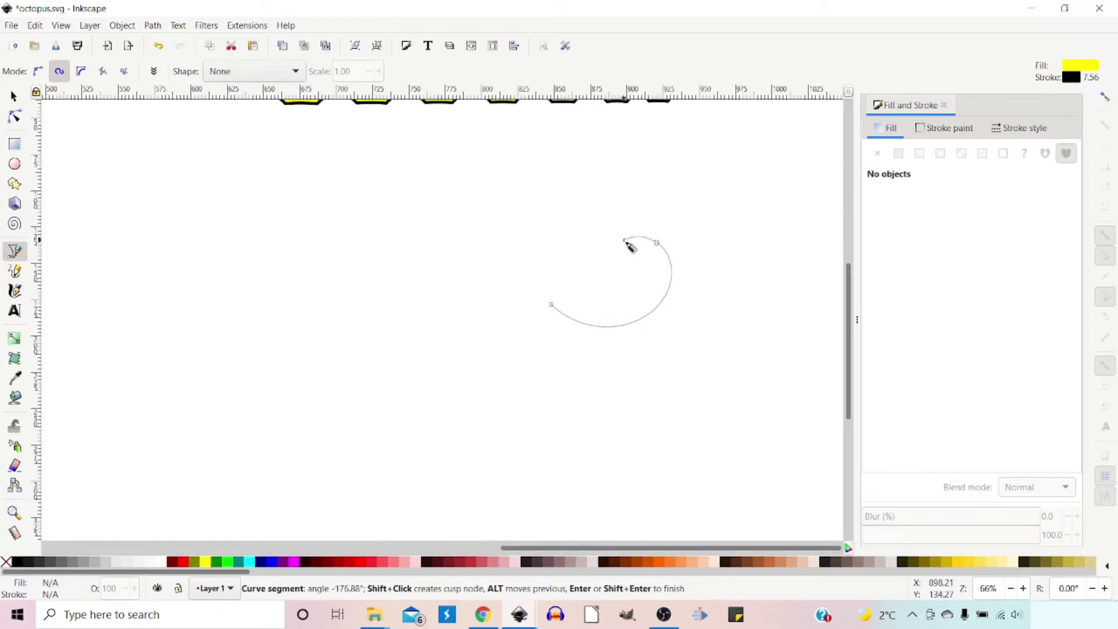
{"action": "double_click", "coordinate": [634, 272]}
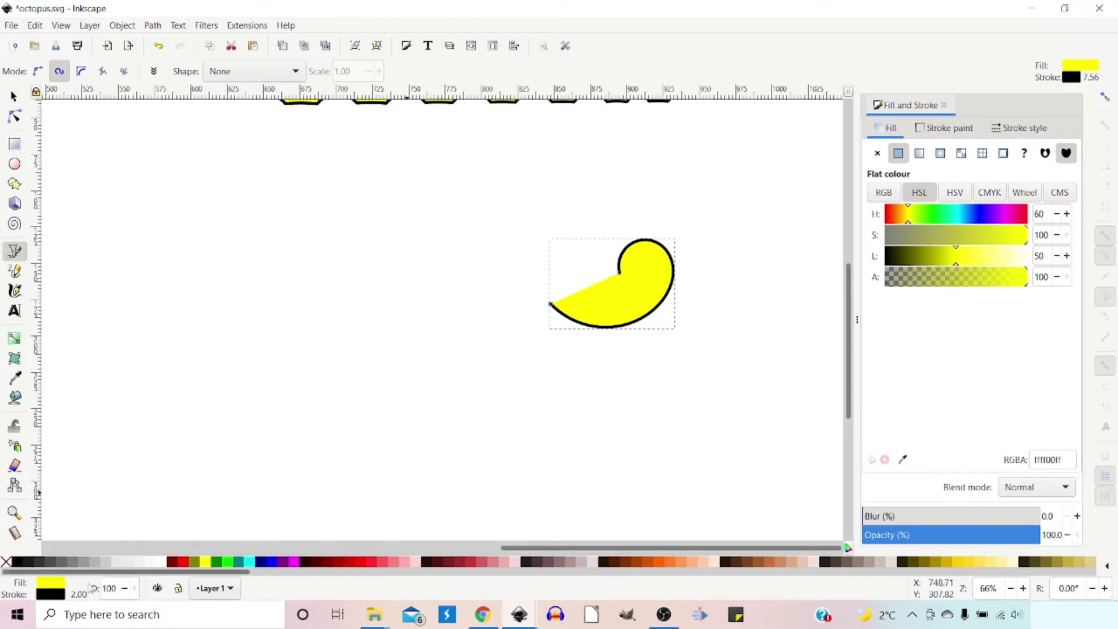
{"action": "left_click", "coordinate": [6, 562]}
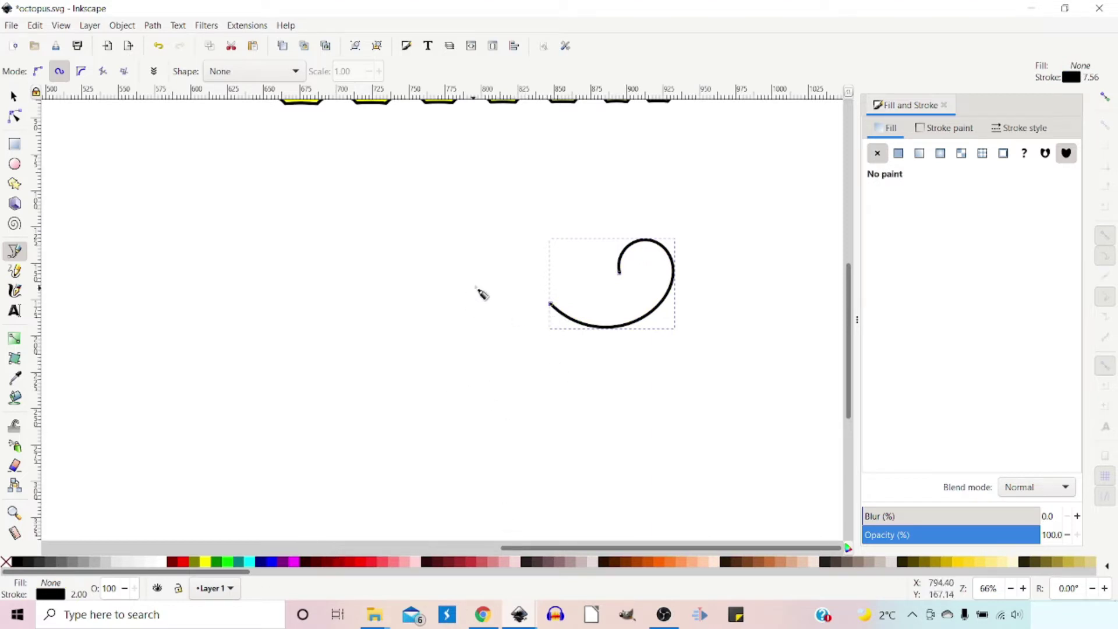
Draw a second Spiro curve starting just below the first, dipping, rising to the right and ending in a clockwise curl.
{"action": "left_click", "coordinate": [540, 316]}
{"action": "left_click", "coordinate": [662, 365]}
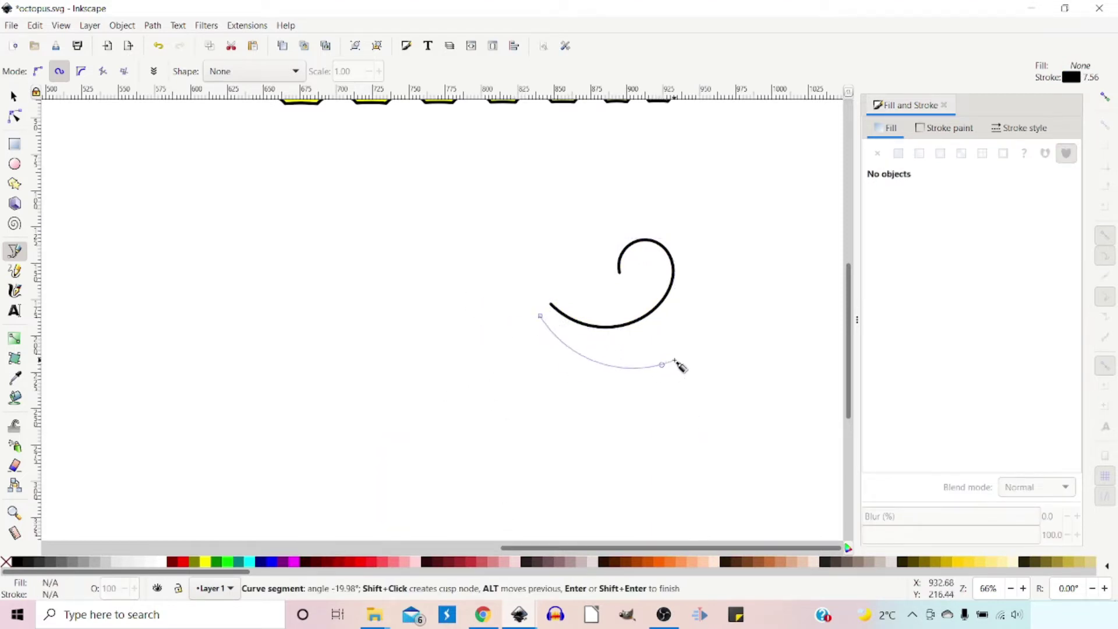
{"action": "left_click", "coordinate": [733, 302]}
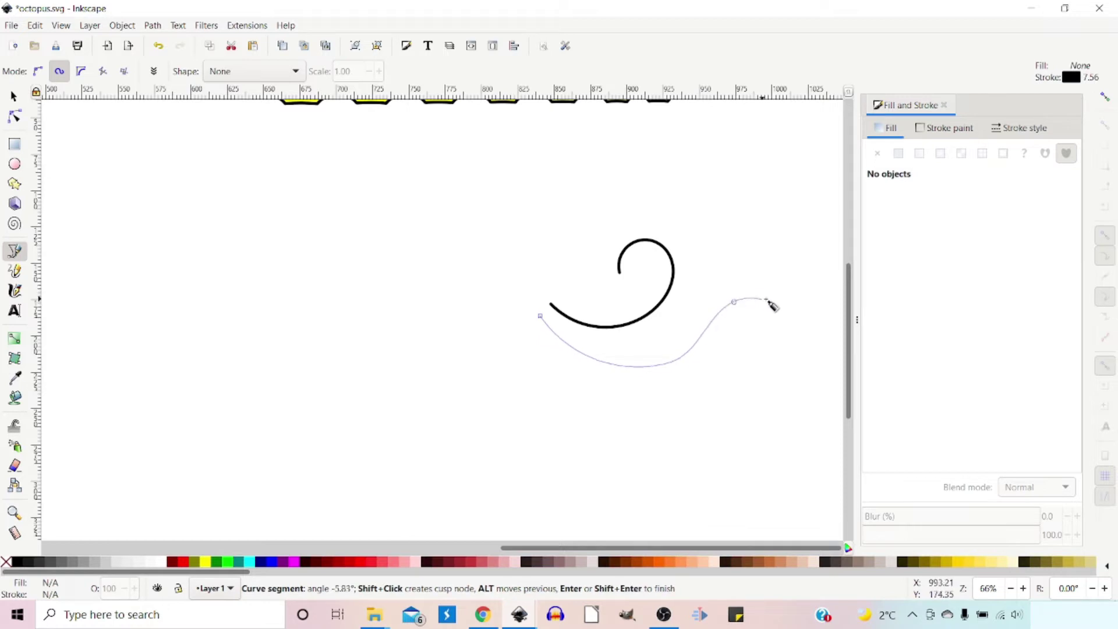
{"action": "left_click", "coordinate": [768, 366]}
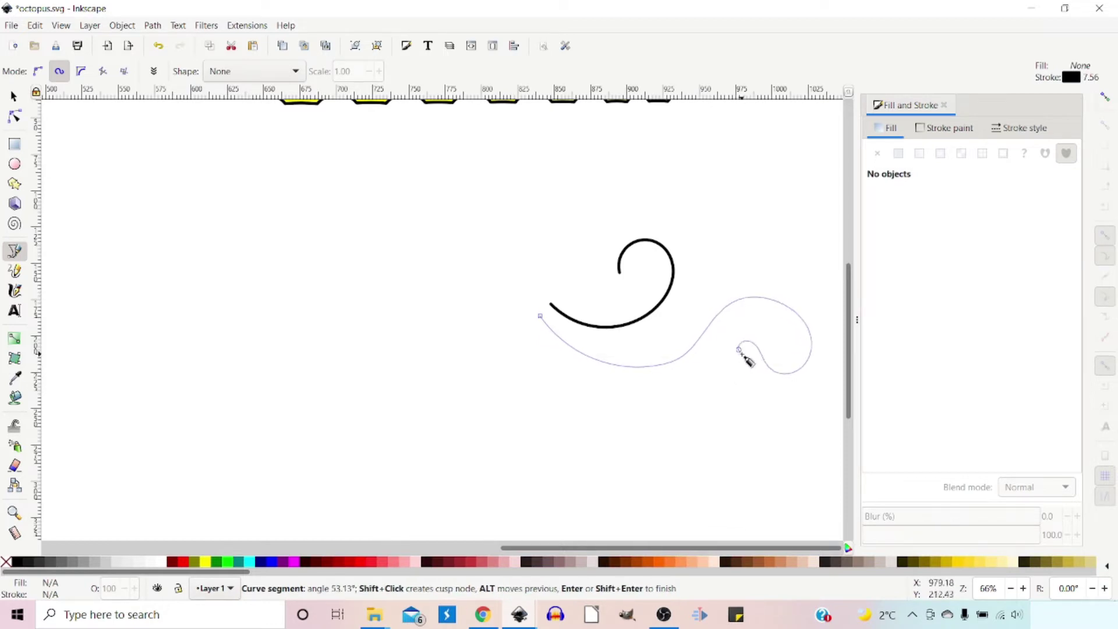
{"action": "double_click", "coordinate": [739, 349]}
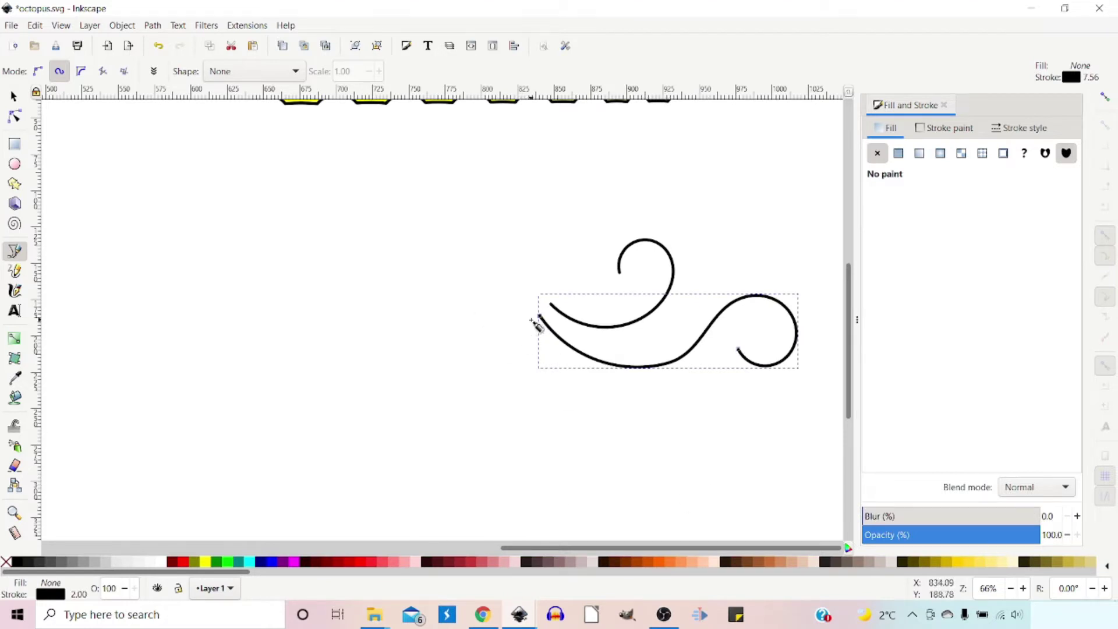
Draw a third Spiro curve beneath the second, sweeping right and ending in a large clockwise curl below it.
{"action": "left_click", "coordinate": [531, 320]}
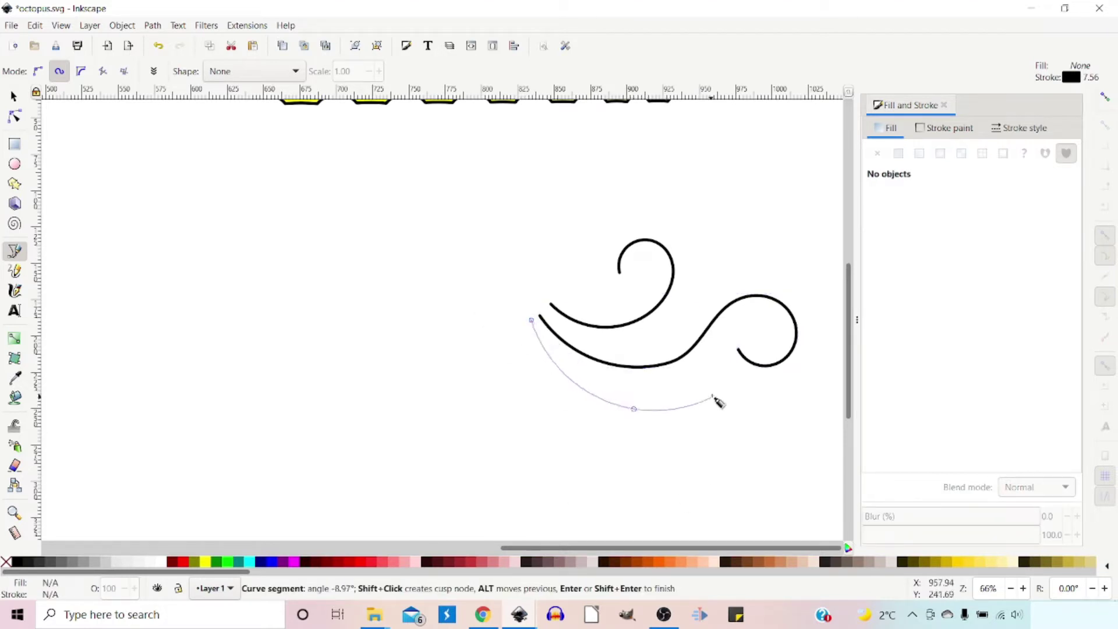
{"action": "left_click", "coordinate": [765, 398]}
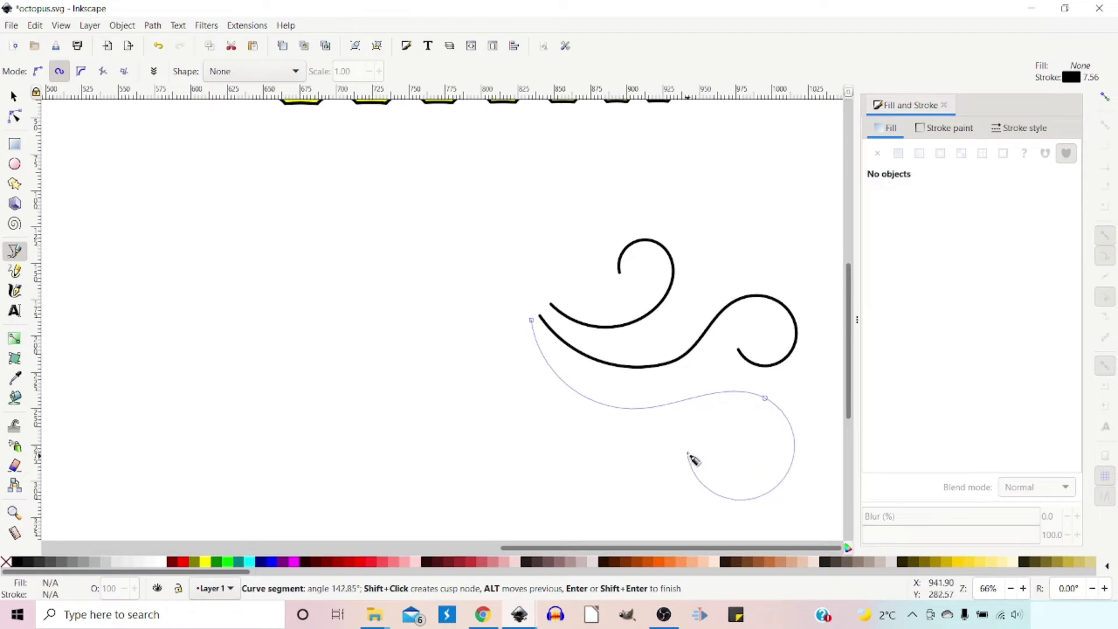
{"action": "left_click", "coordinate": [691, 444]}
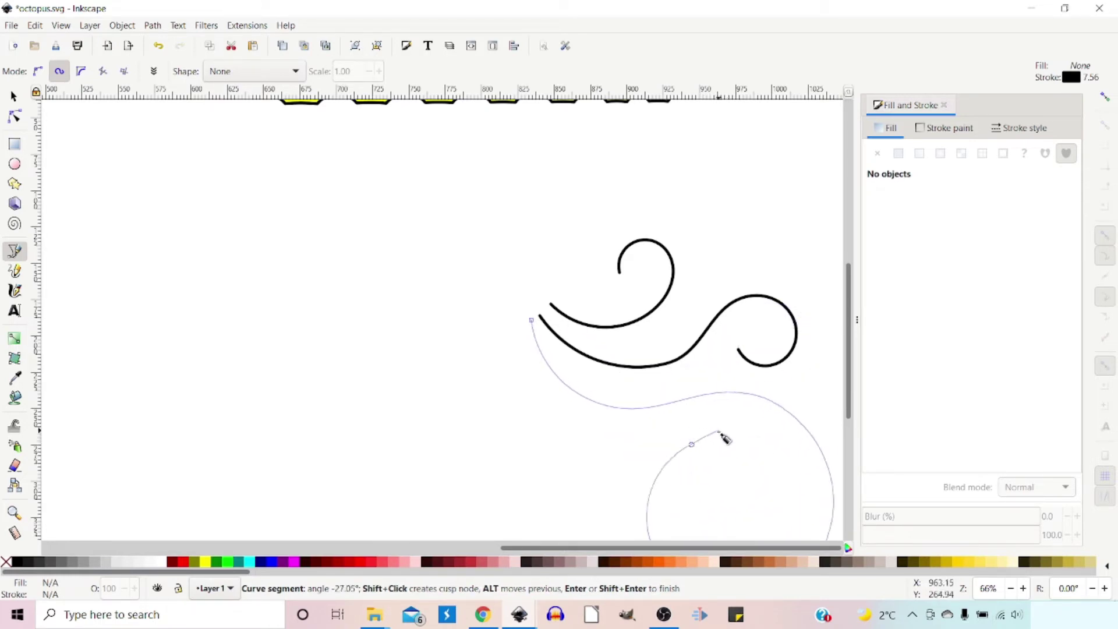
{"action": "left_click", "coordinate": [709, 459]}
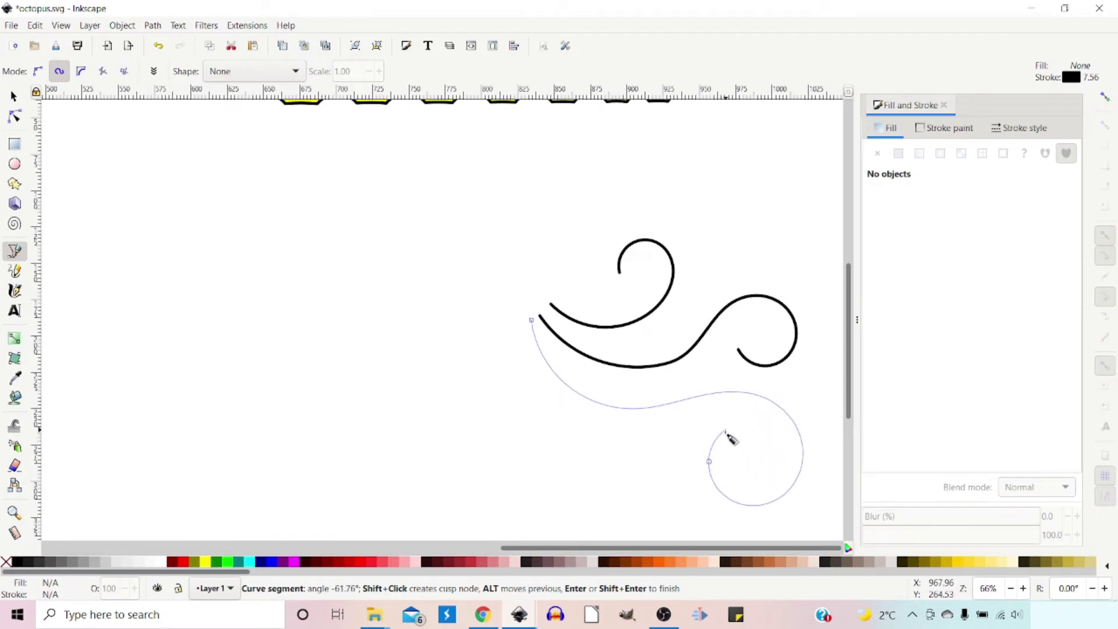
{"action": "double_click", "coordinate": [724, 432]}
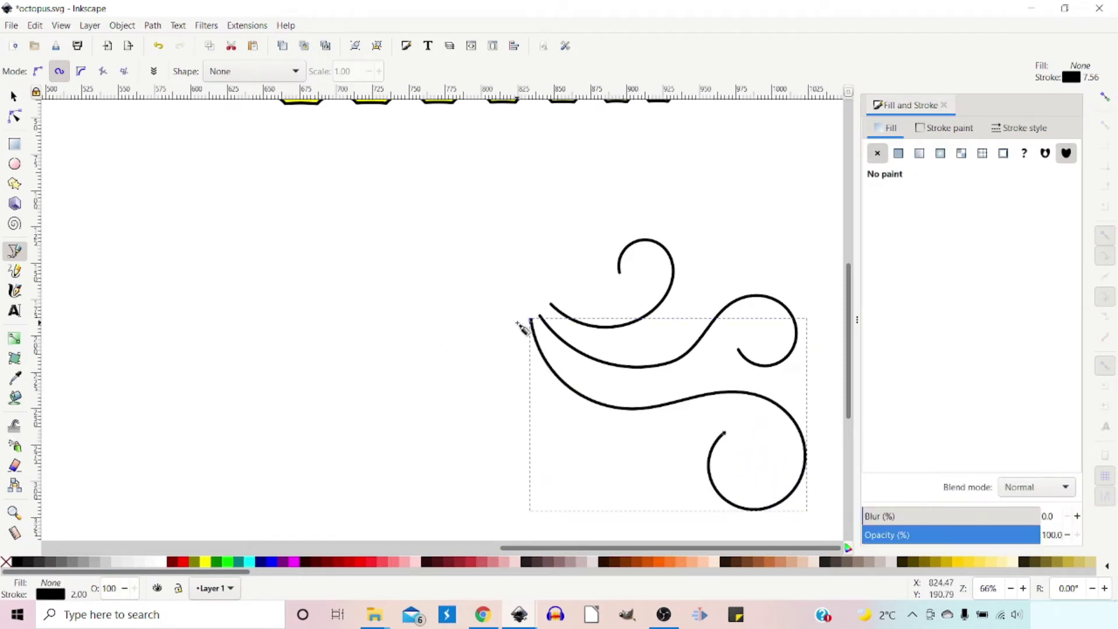
Draw a fourth Spiro curve that starts beside the third, drops downward and curls counter-clockwise up to the right.
{"action": "left_click", "coordinate": [514, 320]}
{"action": "left_click", "coordinate": [553, 416]}
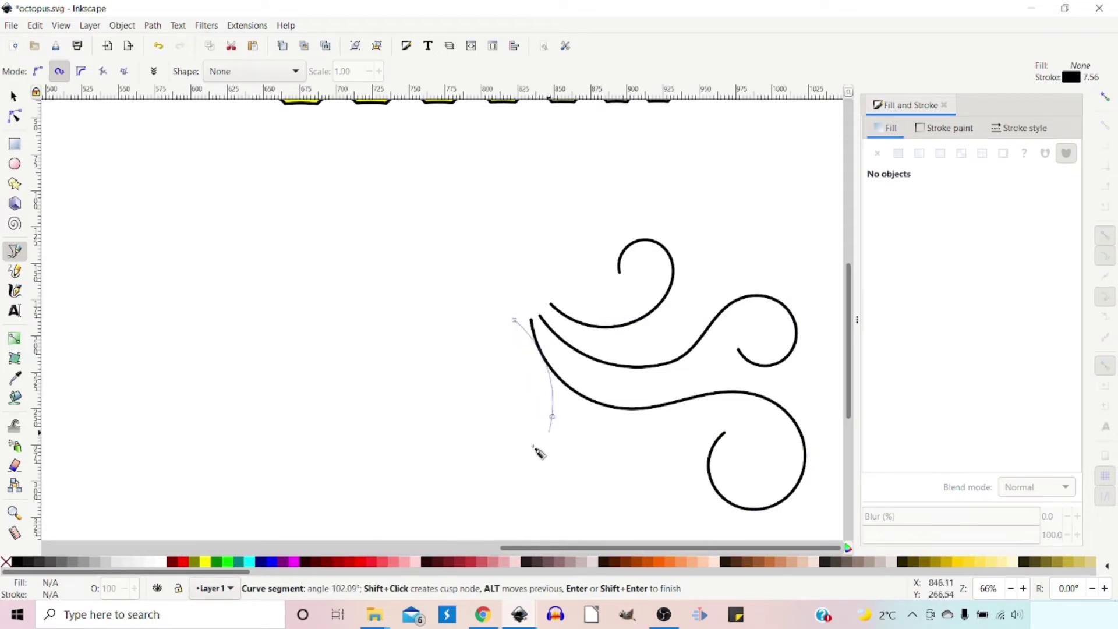
{"action": "left_click", "coordinate": [553, 467]}
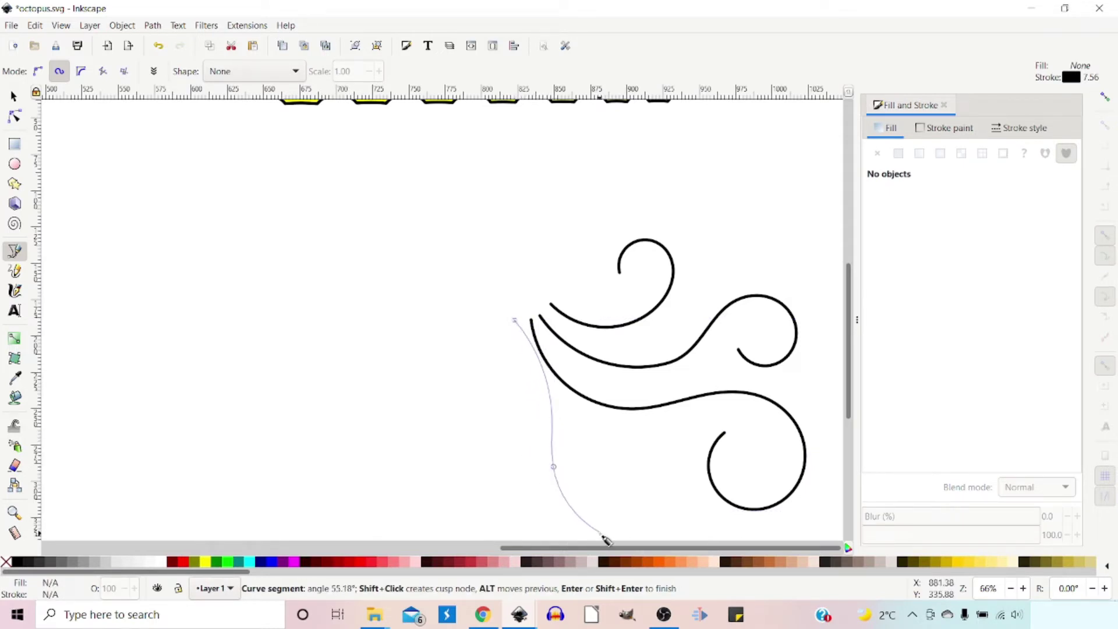
{"action": "left_click_drag", "start_coordinate": [576, 510], "coordinate": [533, 391]}
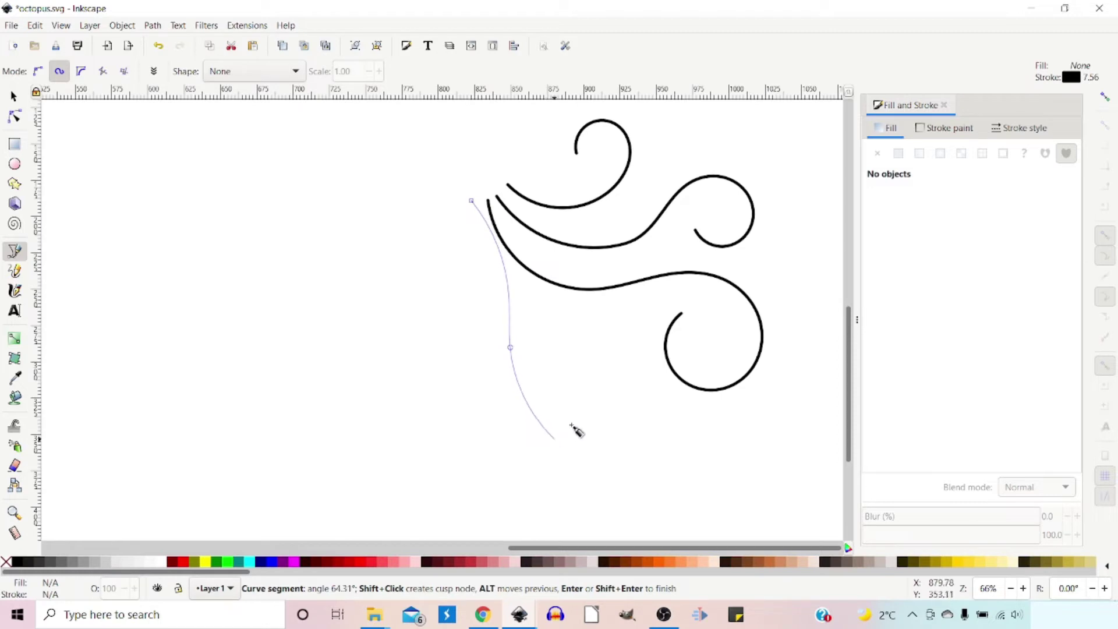
{"action": "left_click", "coordinate": [570, 434]}
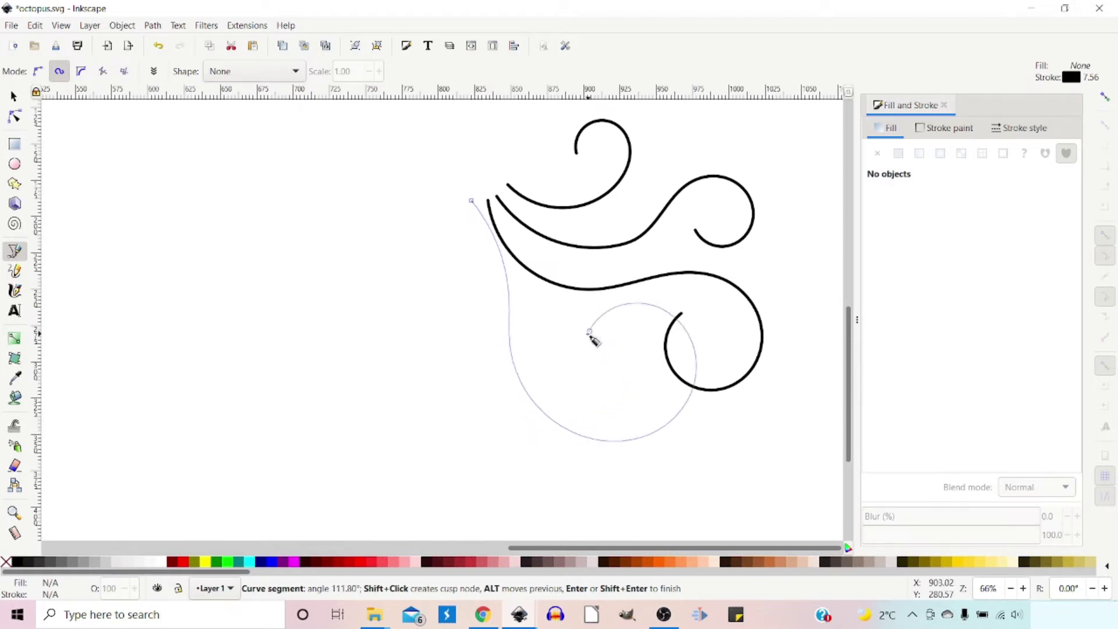
{"action": "double_click", "coordinate": [590, 331]}
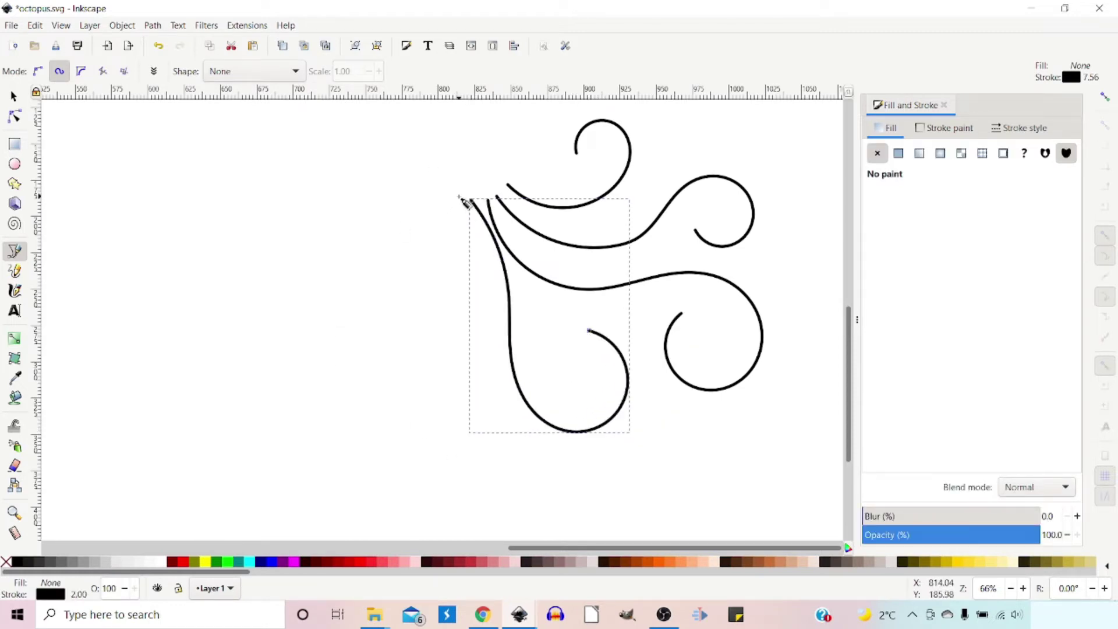
Draw a fifth Spiro curve left of the fourth, sweeping down to the left and ending in a wide counter-clockwise curl.
{"action": "left_click", "coordinate": [459, 197]}
{"action": "left_click", "coordinate": [452, 267]}
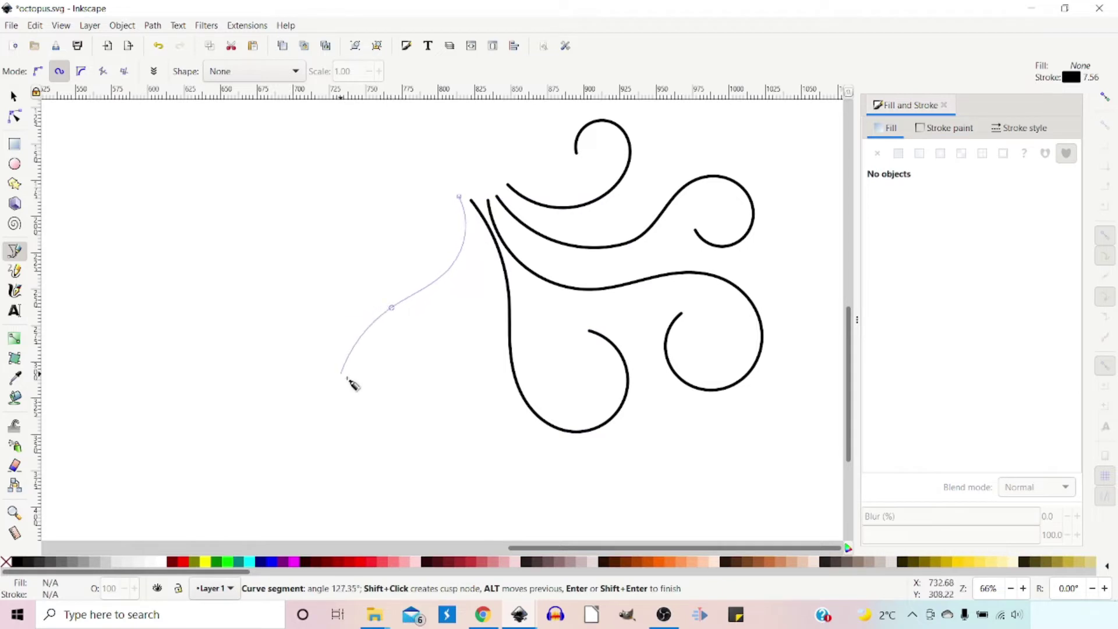
{"action": "left_click", "coordinate": [348, 383]}
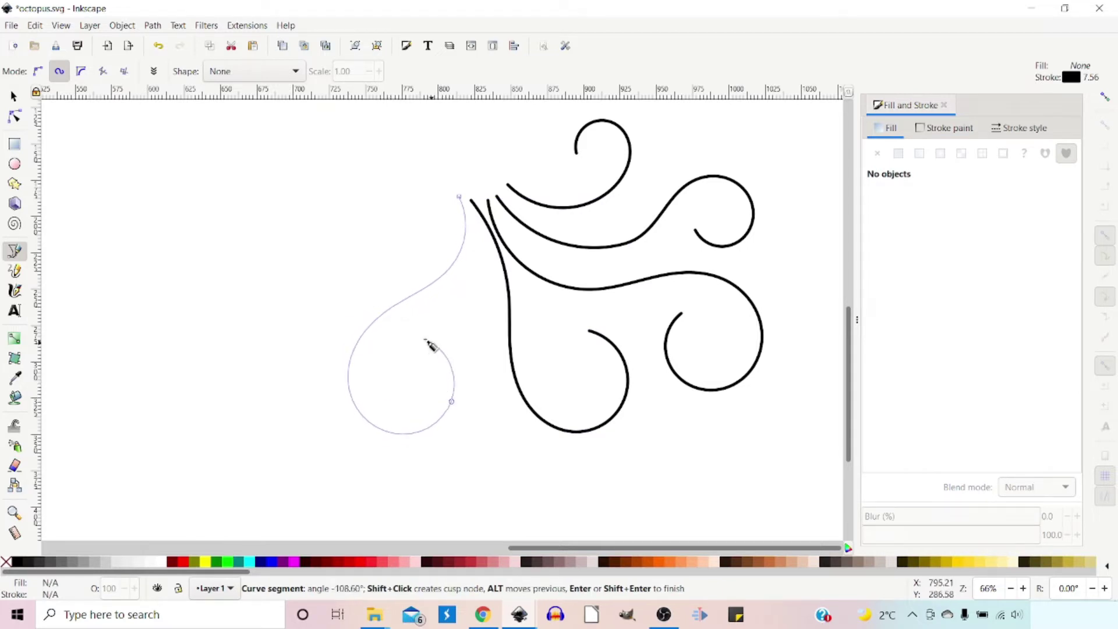
{"action": "double_click", "coordinate": [395, 366]}
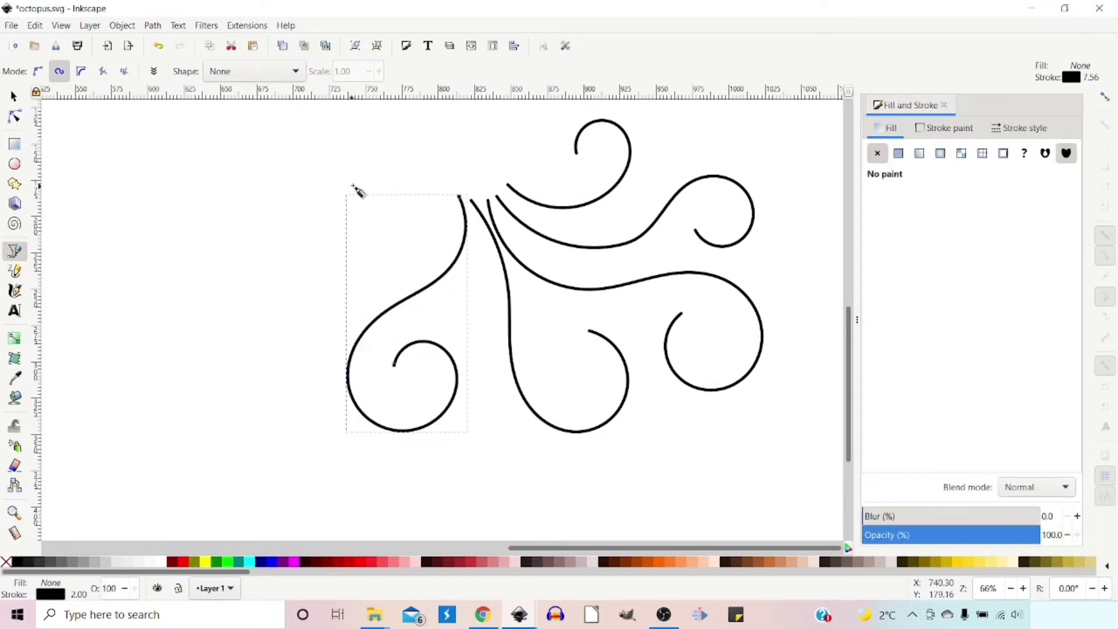
Draw a sixth Spiro curve above the fifth, sweeping farther left and ending in a small counter-clockwise curl.
{"action": "left_click", "coordinate": [449, 186]}
{"action": "left_click", "coordinate": [417, 248]}
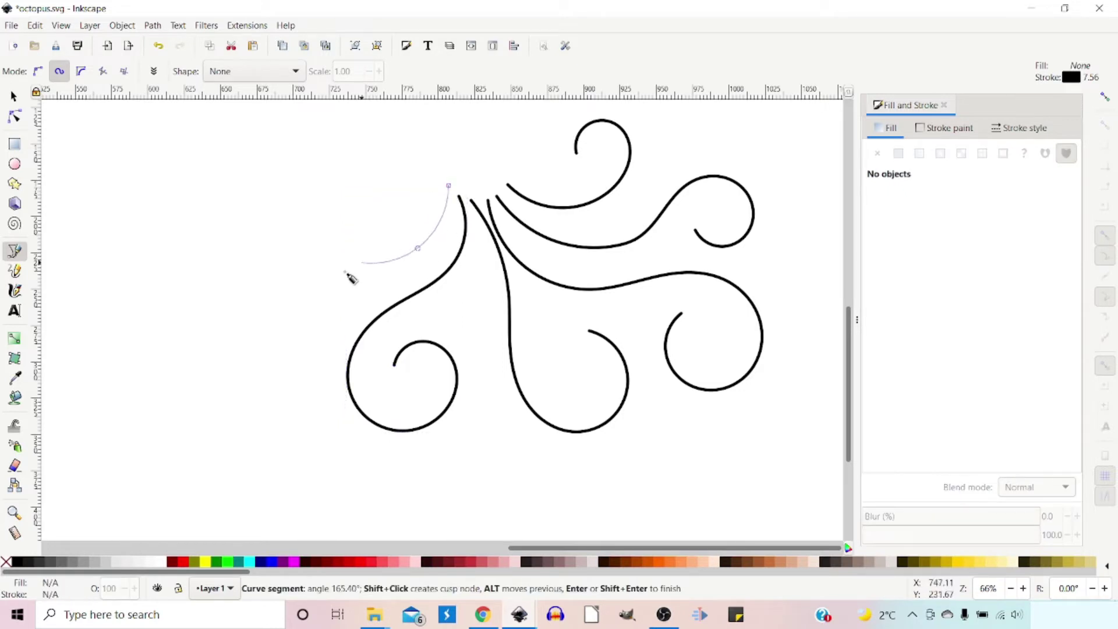
{"action": "left_click", "coordinate": [249, 343]}
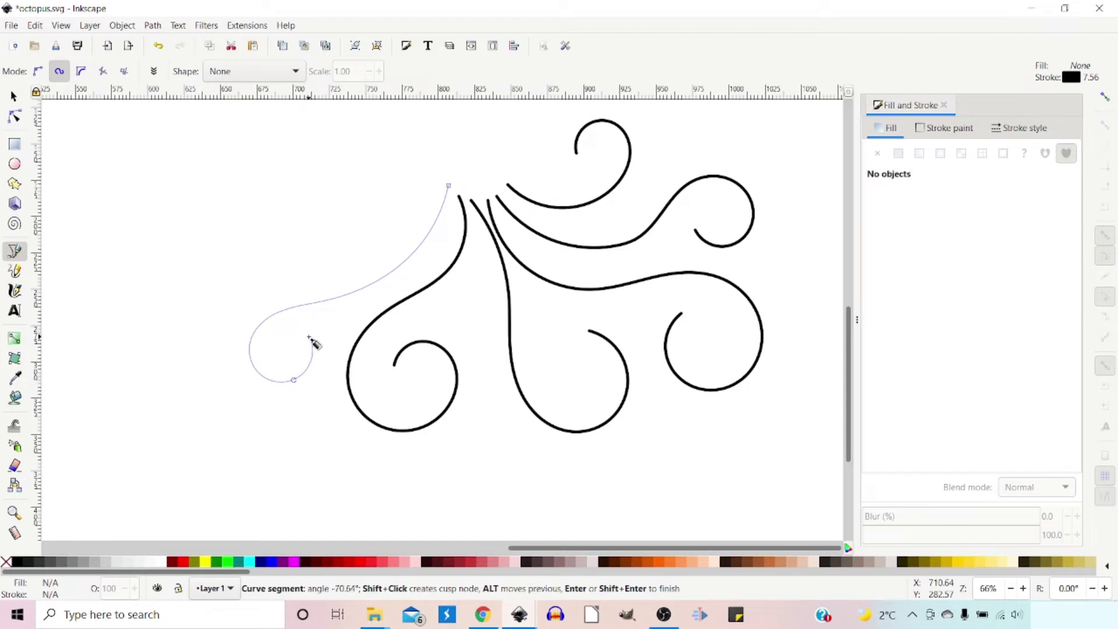
{"action": "left_click", "coordinate": [310, 336]}
{"action": "right_click", "coordinate": [275, 346]}
Draw a seventh Spiro curve above the sixth, sweeping left and ending in a wide counter-clockwise curl.
{"action": "left_click", "coordinate": [440, 169]}
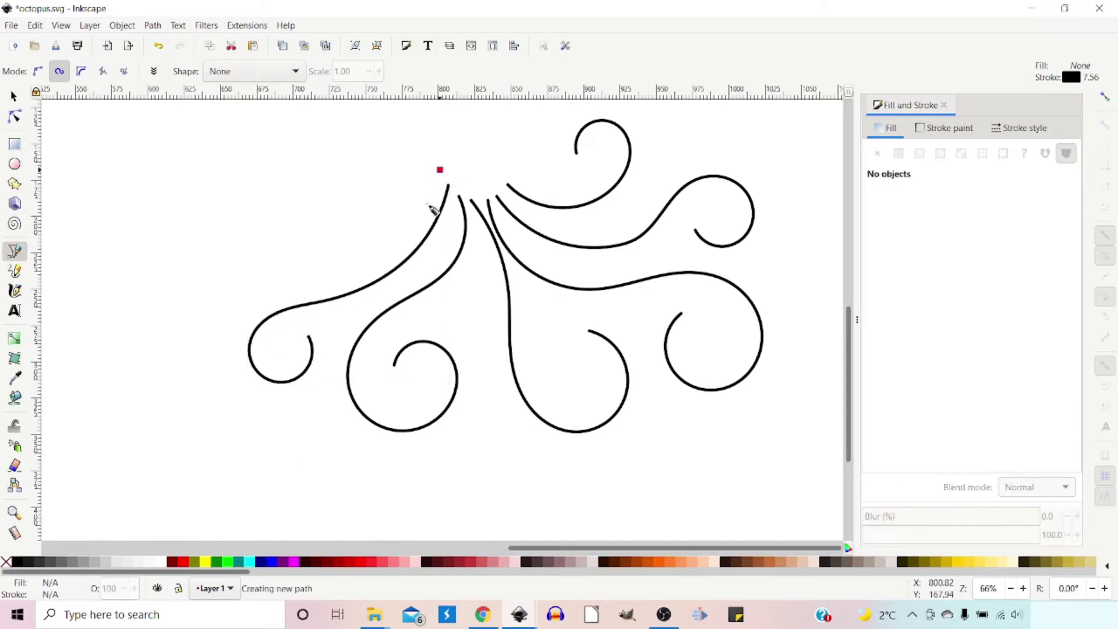
{"action": "left_click", "coordinate": [415, 232]}
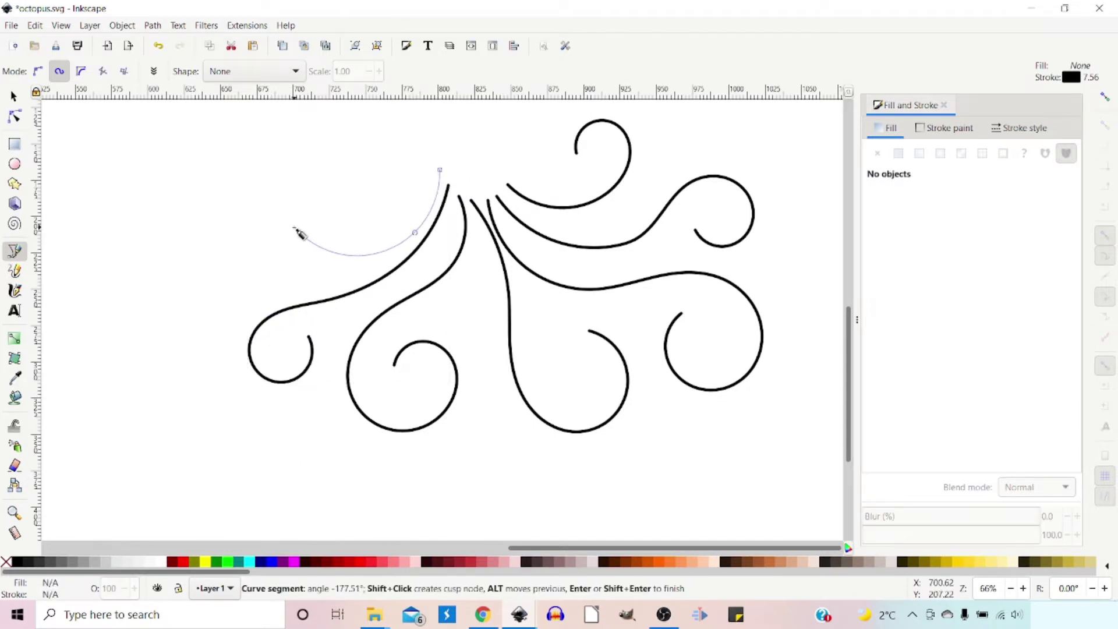
{"action": "left_click", "coordinate": [233, 199]}
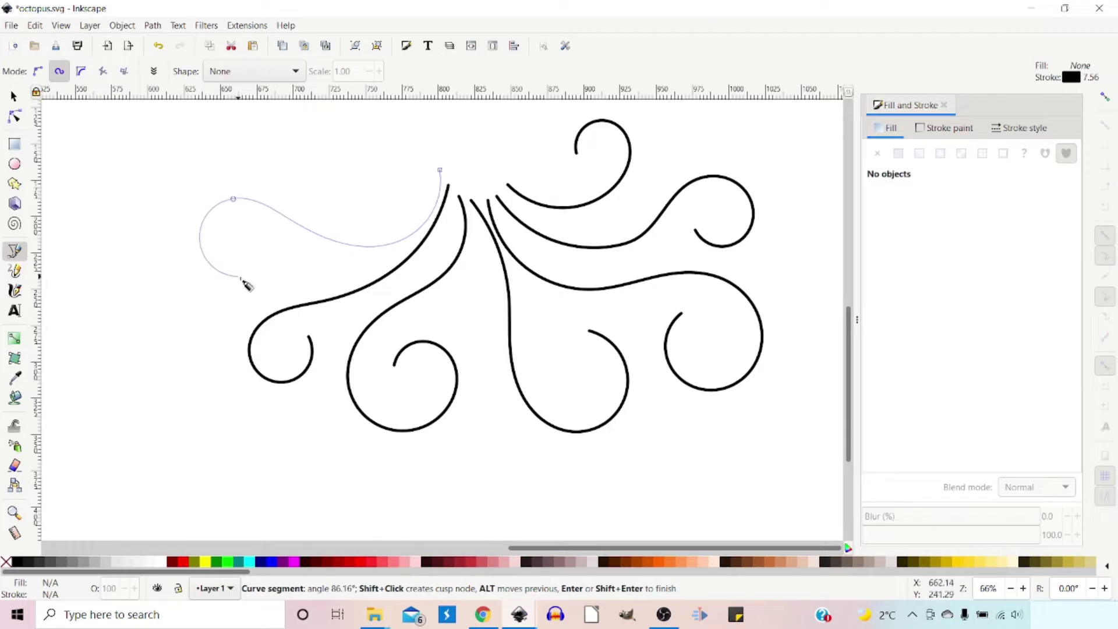
{"action": "right_click", "coordinate": [260, 279]}
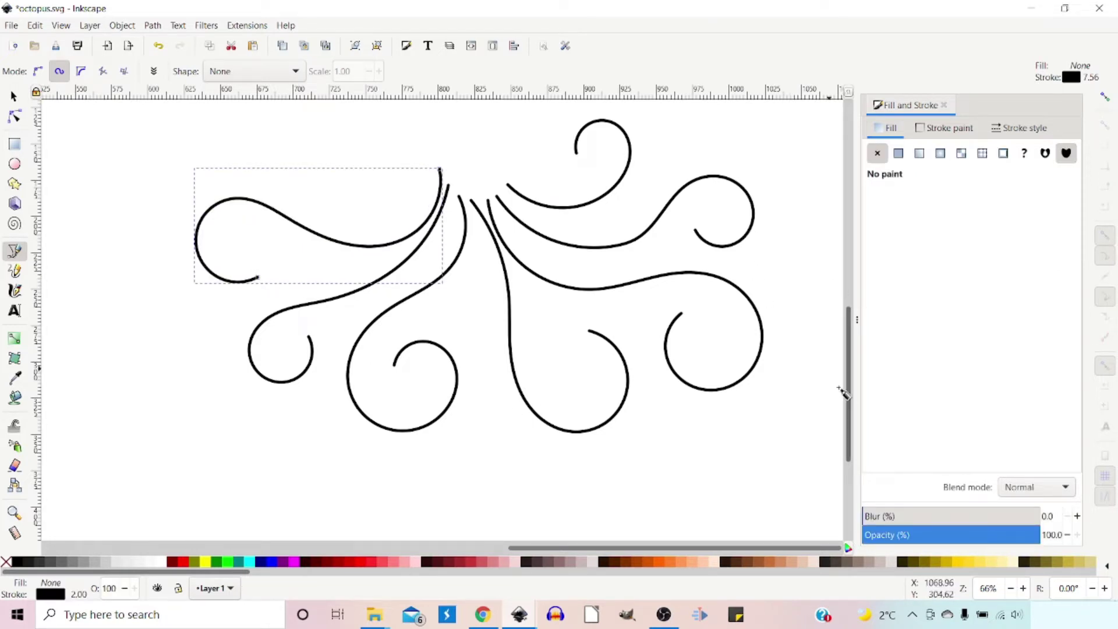
Draw an eighth Spiro curve above the seventh, dipping left, rising upward and ending in a counter-clockwise curl.
{"action": "scroll", "coordinate": [844, 392], "scroll_direction": "up", "scroll_amount": 3}
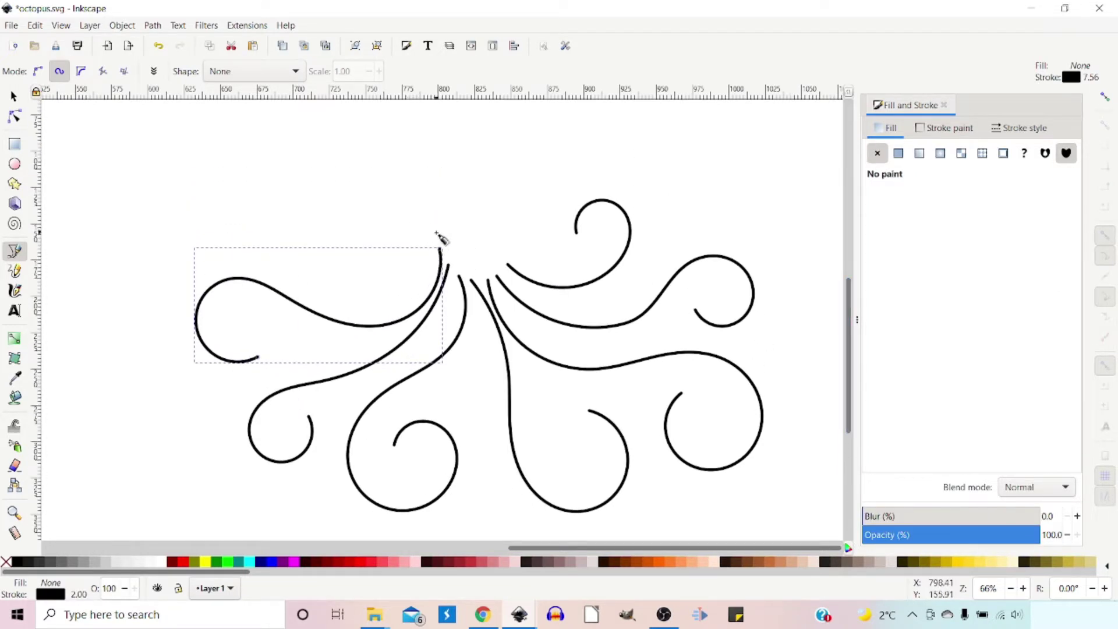
{"action": "left_click", "coordinate": [436, 231]}
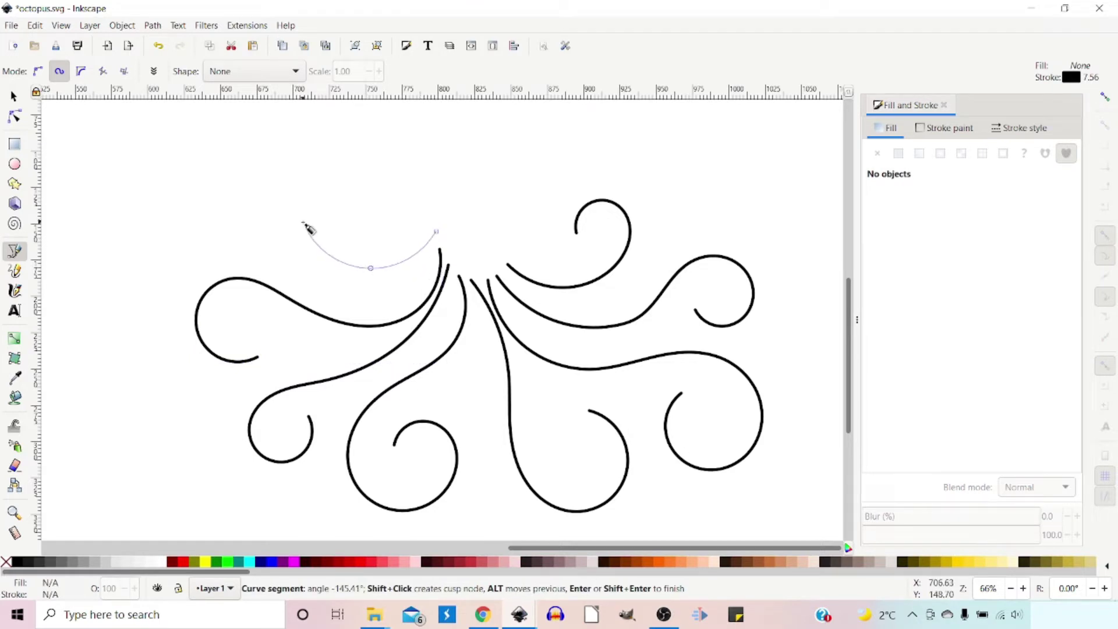
{"action": "left_click", "coordinate": [303, 221]}
{"action": "left_click", "coordinate": [314, 156]}
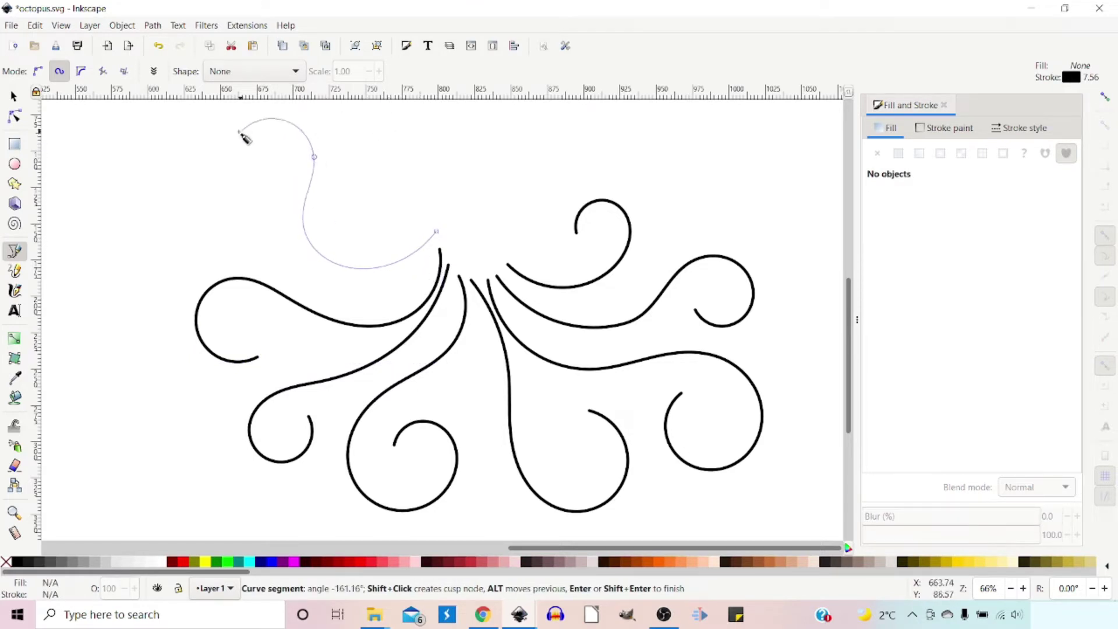
{"action": "double_click", "coordinate": [238, 174]}
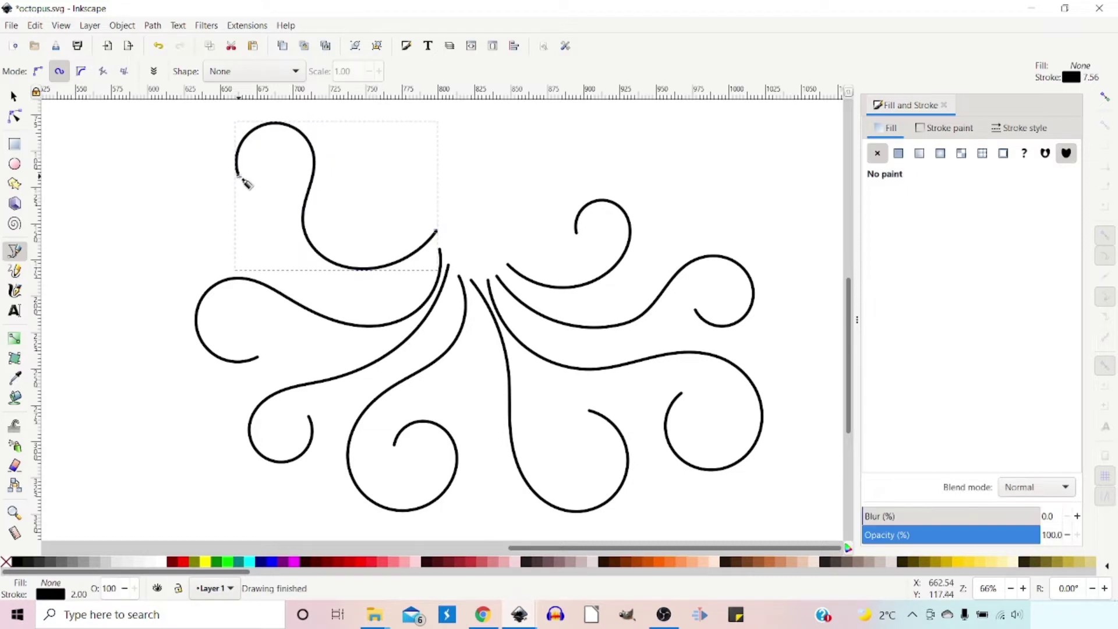
Move the uppermost right-hand curve up and to the right, away from the curve below it.
{"action": "key", "text": "s"}
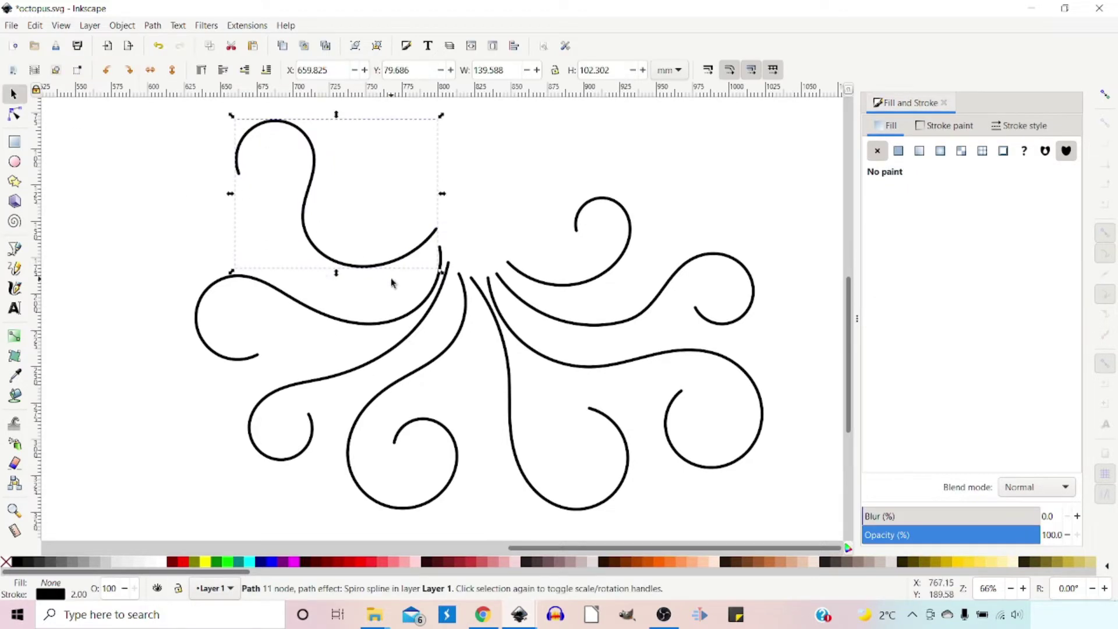
{"action": "left_click", "coordinate": [536, 283]}
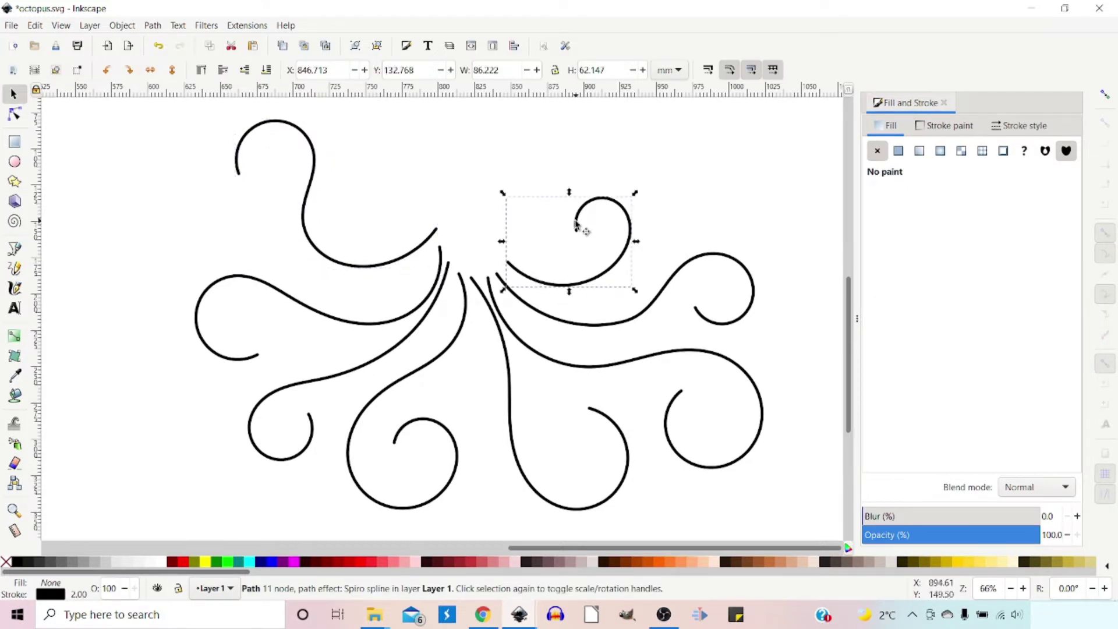
{"action": "left_click_drag", "start_coordinate": [625, 225], "coordinate": [656, 203]}
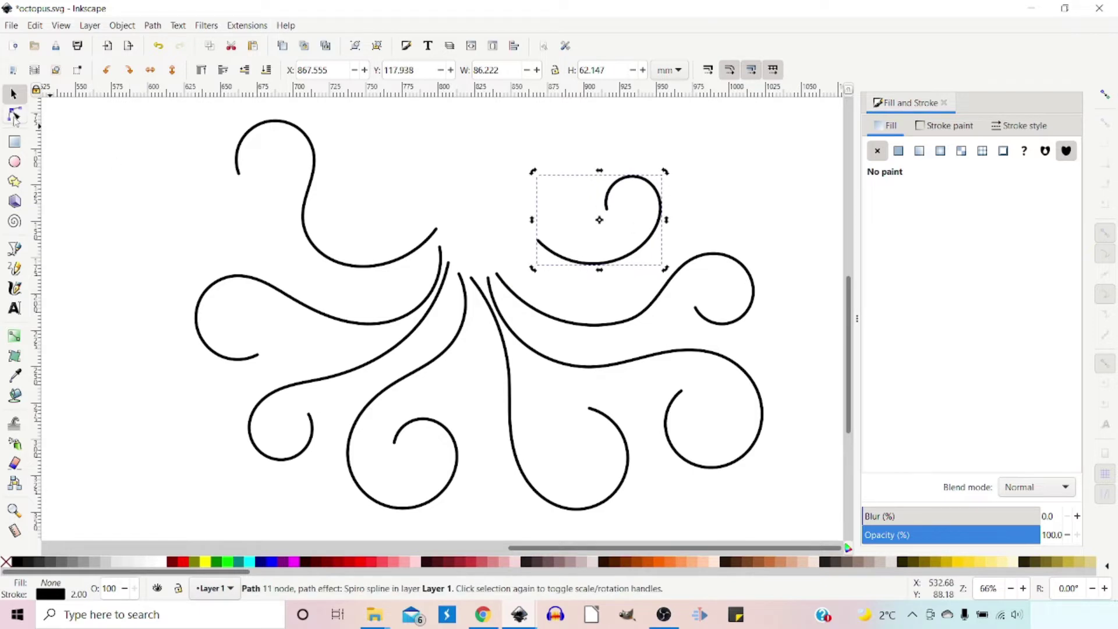
Reshape the uppermost right-hand curve by moving its nodes, extending the inner end toward the centre and enlarging the curl.
{"action": "left_click", "coordinate": [15, 116]}
{"action": "left_click_drag", "start_coordinate": [537, 240], "coordinate": [487, 229]}
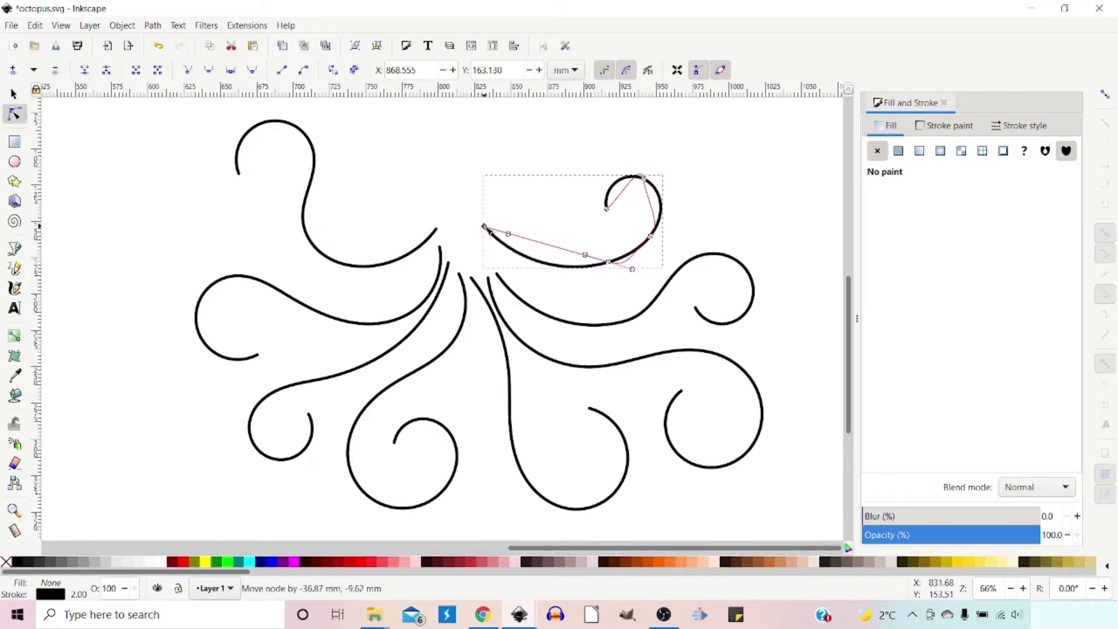
{"action": "left_click_drag", "start_coordinate": [643, 179], "coordinate": [675, 191]}
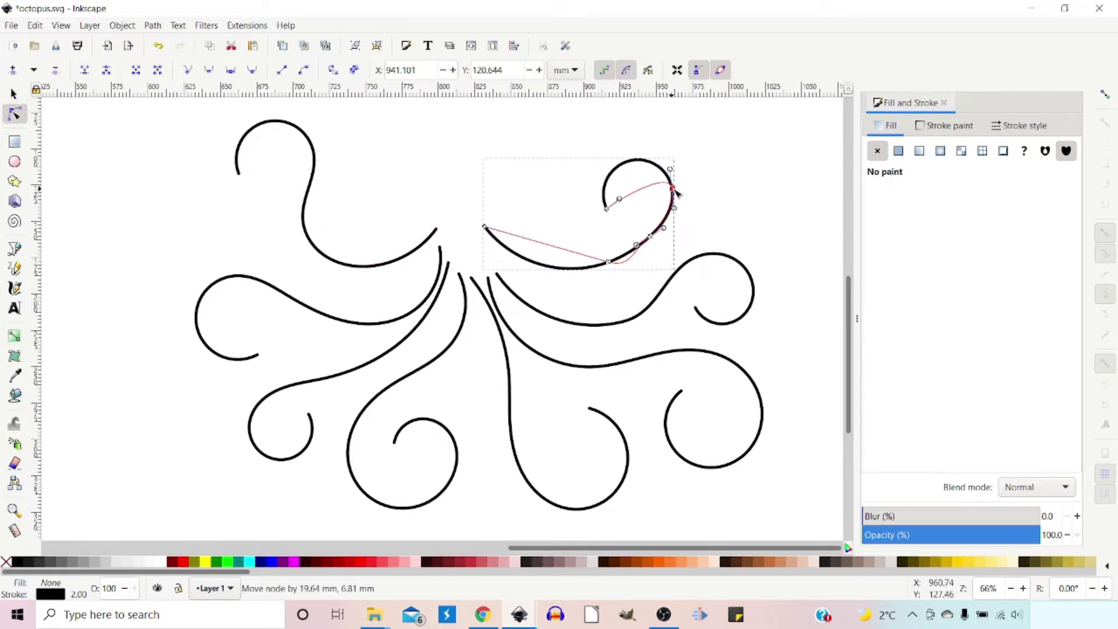
{"action": "left_click", "coordinate": [612, 206]}
{"action": "mouse_move", "coordinate": [607, 208]}
{"action": "left_mouse_down"}
{"action": "mouse_move", "coordinate": [615, 196]}
{"action": "mouse_move", "coordinate": [603, 195]}
{"action": "left_mouse_up"}
{"action": "key", "text": "s"}
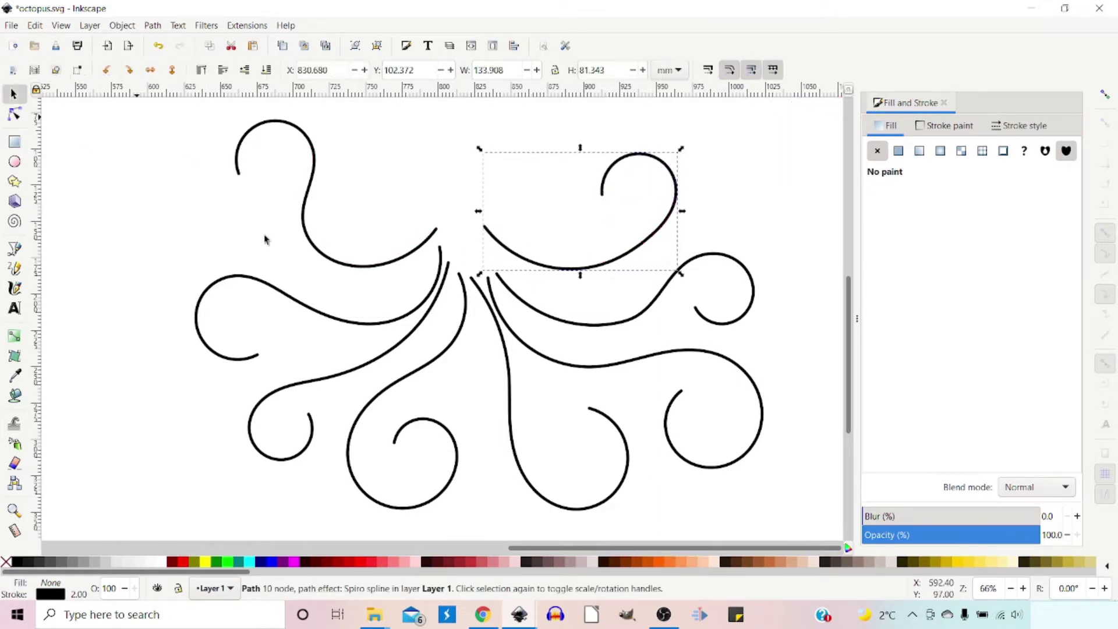
Shift the uppermost right-hand curve slightly down and right, and tighten its curl by moving the outer node inward.
{"action": "left_click_drag", "start_coordinate": [590, 272], "coordinate": [602, 275]}
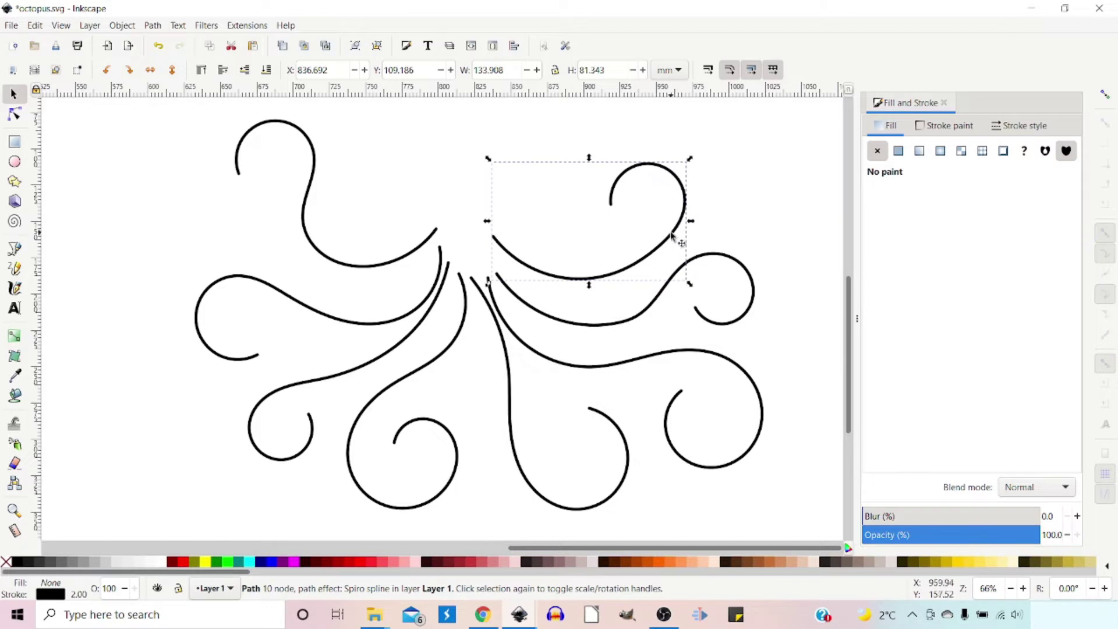
{"action": "left_click", "coordinate": [15, 116]}
{"action": "left_click_drag", "start_coordinate": [685, 199], "coordinate": [599, 207]}
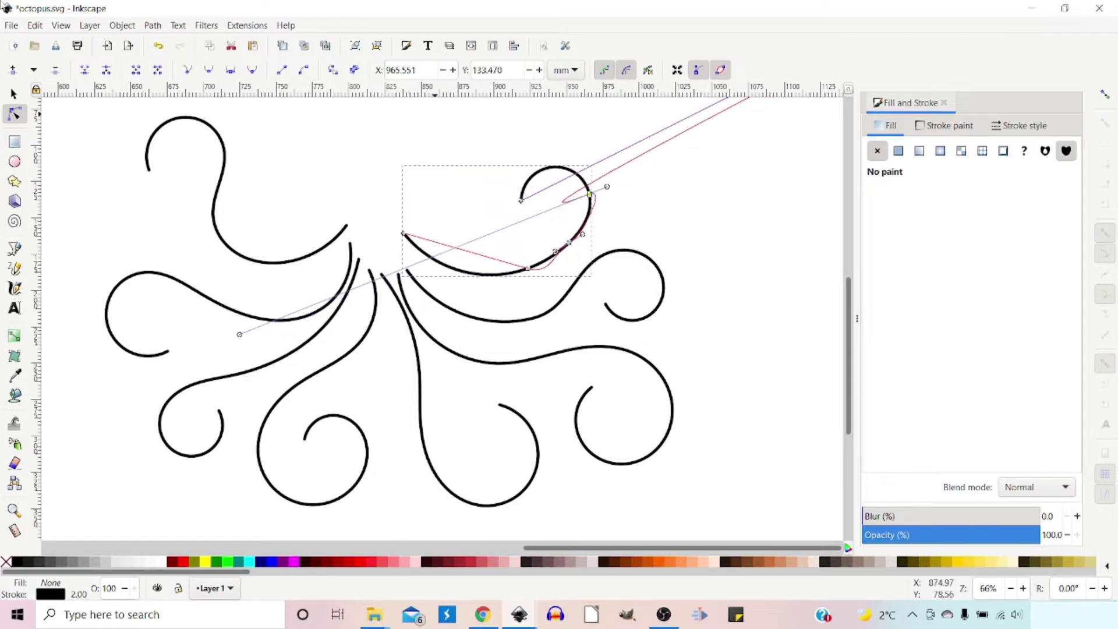
{"action": "left_click", "coordinate": [14, 93]}
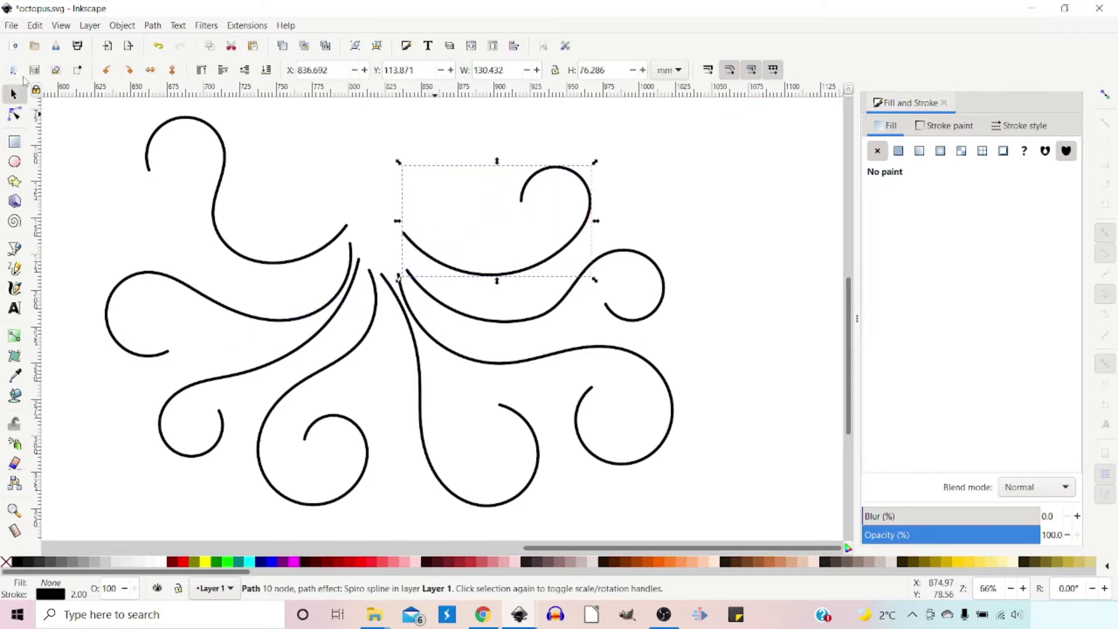
Rotate the uppermost right-hand curve slightly counter-clockwise and reposition it above the second right-hand curve.
{"action": "left_click", "coordinate": [444, 264]}
{"action": "left_click_drag", "start_coordinate": [399, 280], "coordinate": [410, 293]}
{"action": "left_click_drag", "start_coordinate": [554, 251], "coordinate": [578, 249]}
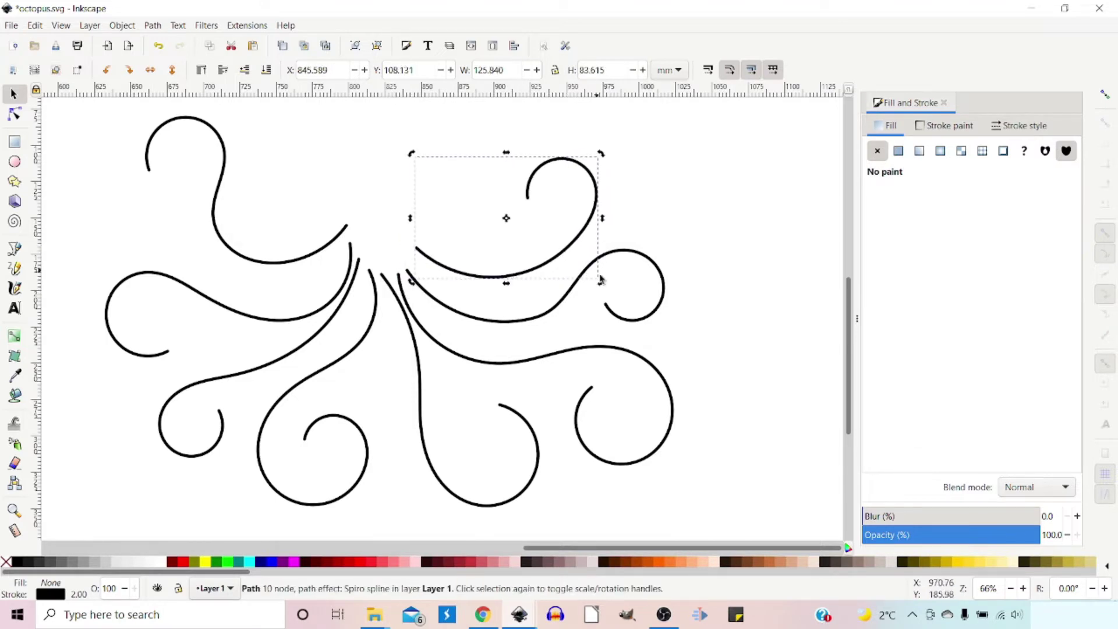
Stretch the second right-hand curve to about 199 mm wide and lower the uppermost curves on both sides.
{"action": "left_click", "coordinate": [664, 284]}
{"action": "left_click_drag", "start_coordinate": [674, 287], "coordinate": [704, 287]}
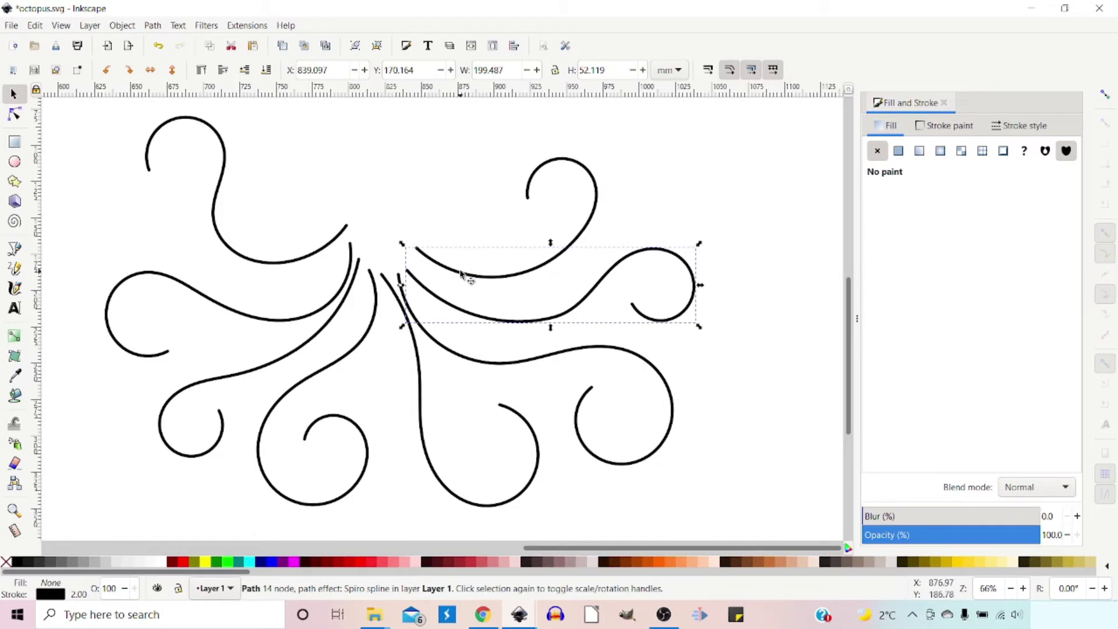
{"action": "left_click_drag", "start_coordinate": [470, 280], "coordinate": [474, 287]}
{"action": "left_click_drag", "start_coordinate": [316, 257], "coordinate": [314, 280]}
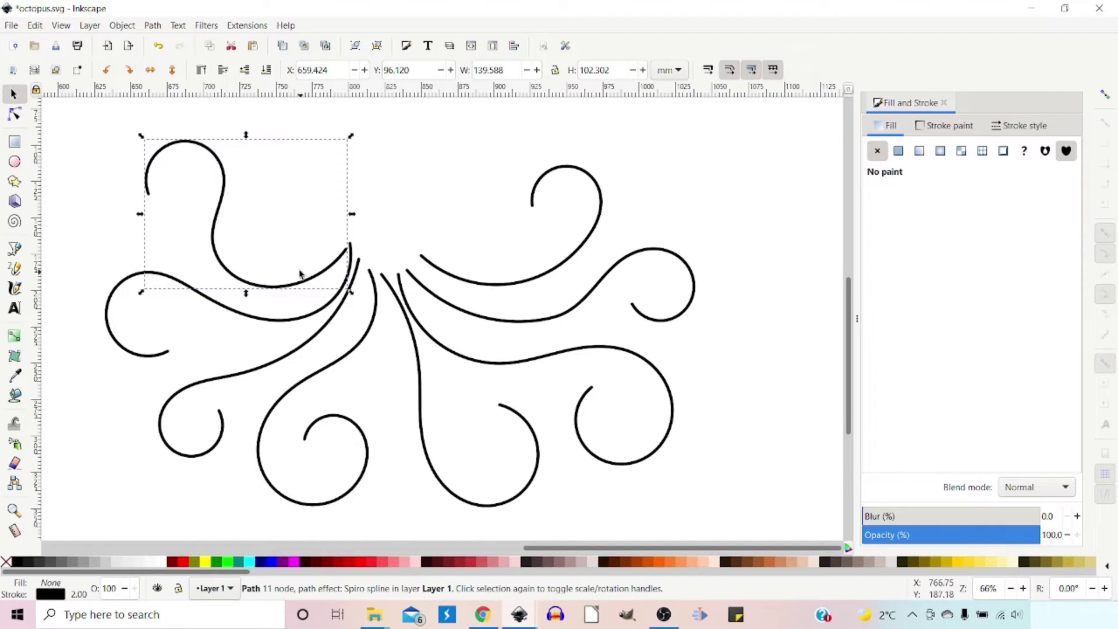
Copy the yellow suckered tentacle path to the clipboard.
{"action": "scroll", "coordinate": [471, 314], "scroll_direction": "up", "scroll_amount": 2}
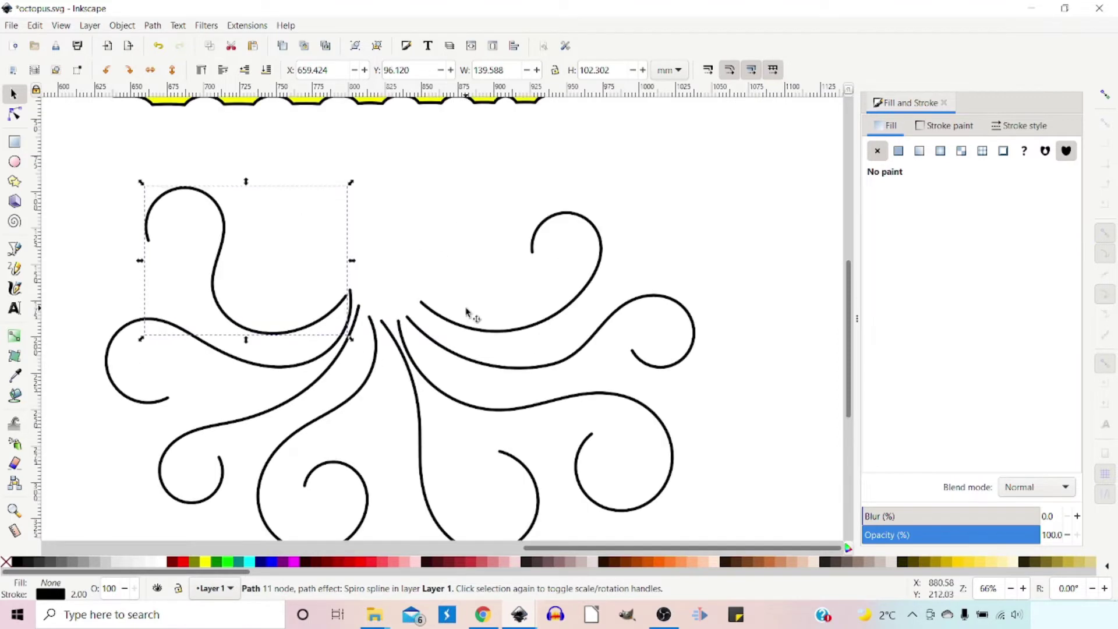
{"action": "scroll", "coordinate": [469, 314], "scroll_direction": "up", "scroll_amount": 2}
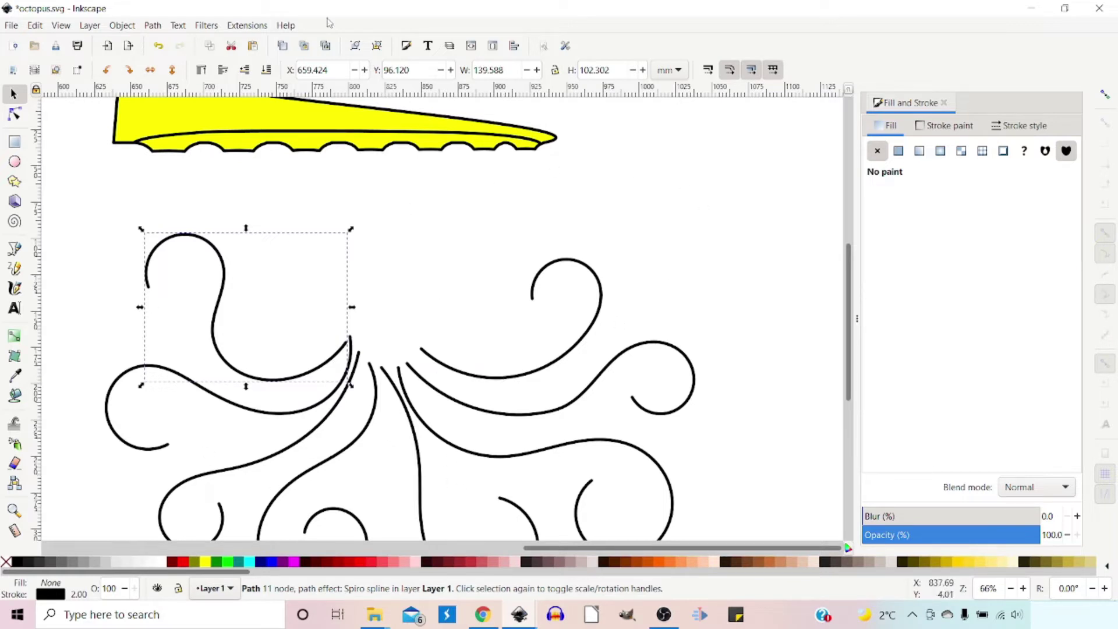
{"action": "left_click", "coordinate": [317, 124]}
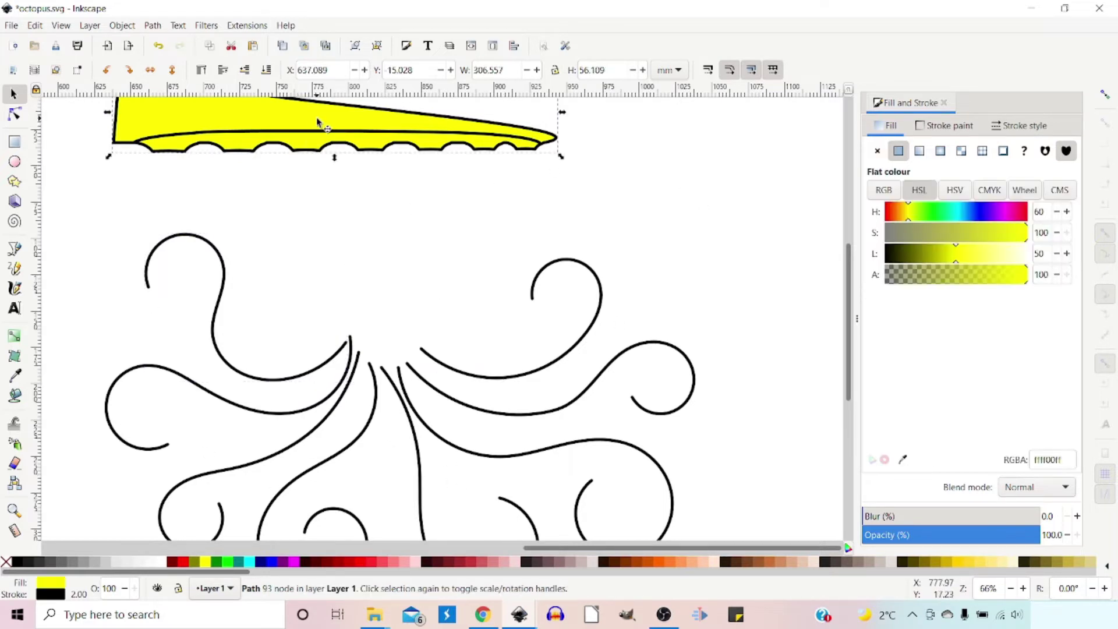
{"action": "right_click", "coordinate": [330, 117]}
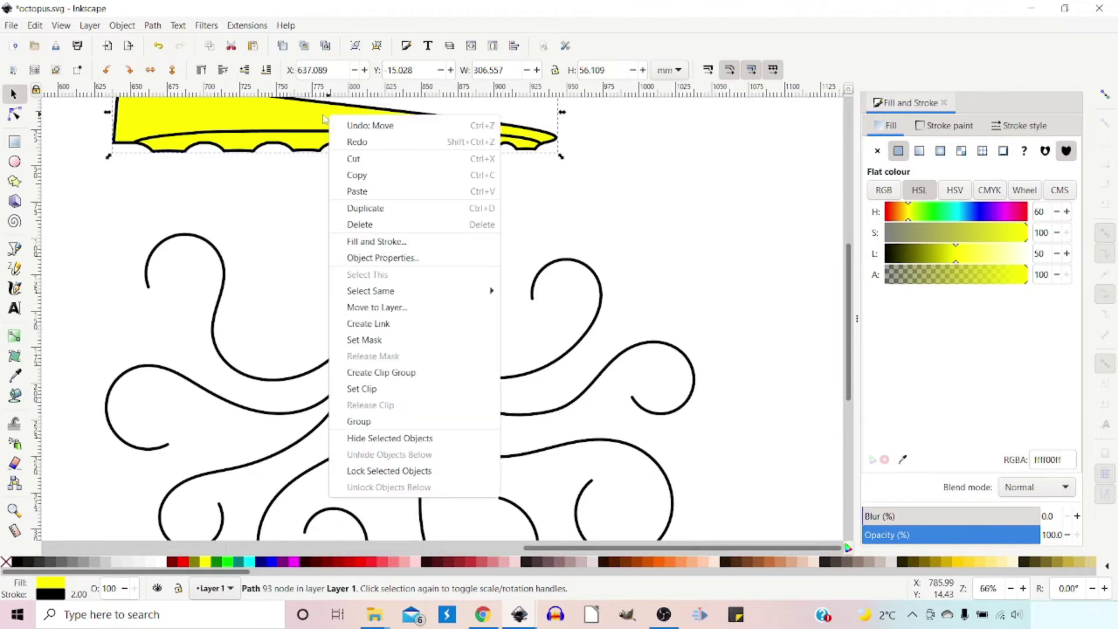
{"action": "left_click", "coordinate": [349, 172]}
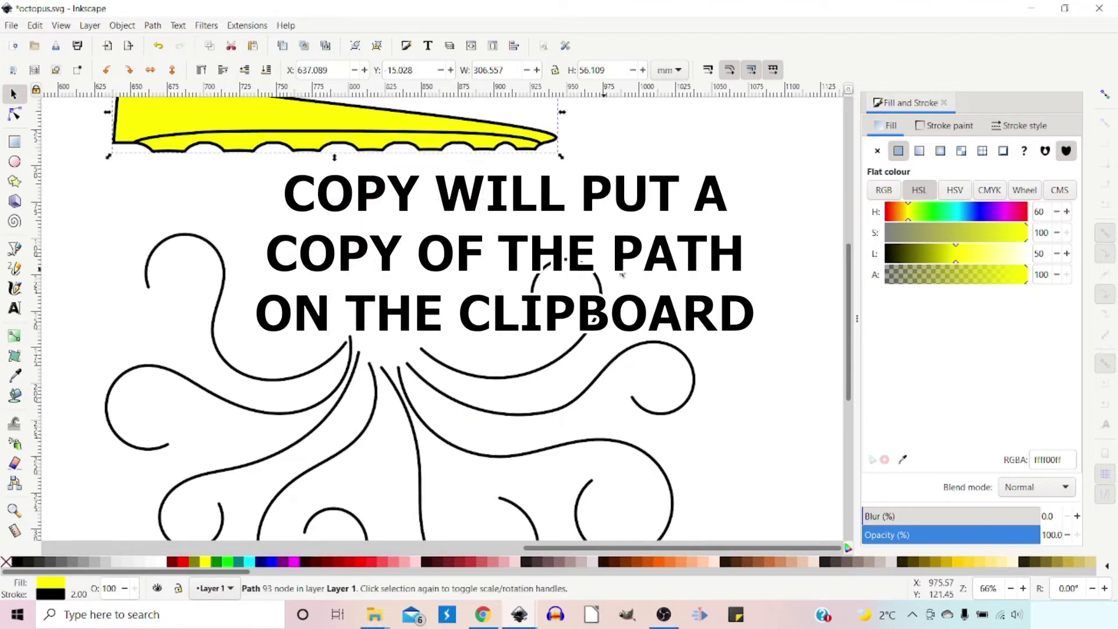
Open the path effects of the uppermost right-hand curve.
{"action": "left_click", "coordinate": [610, 326]}
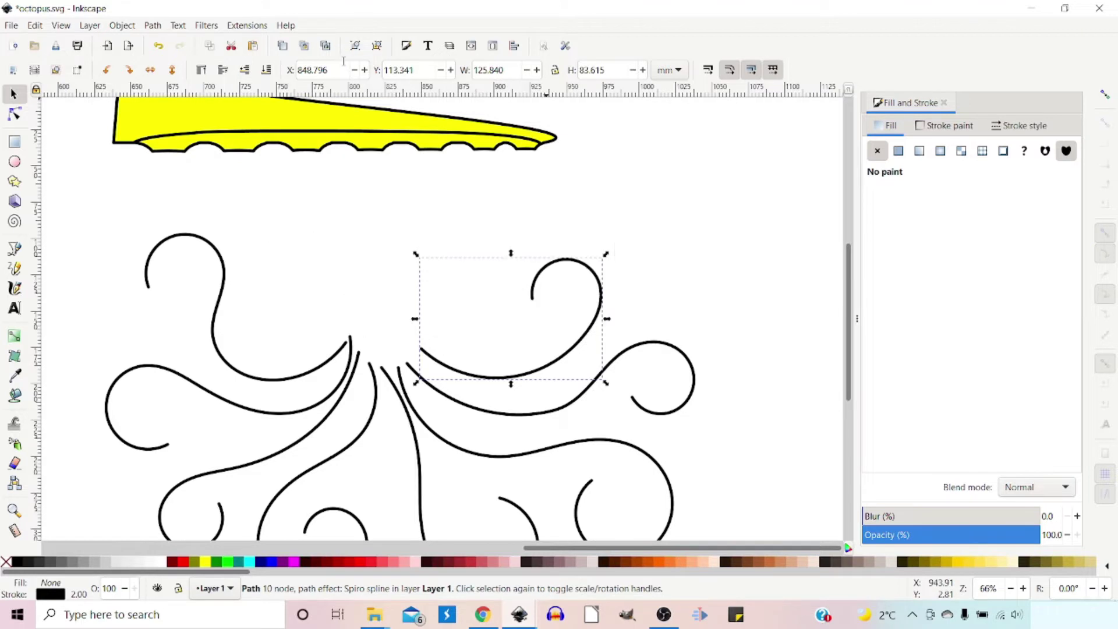
{"action": "left_click", "coordinate": [154, 27]}
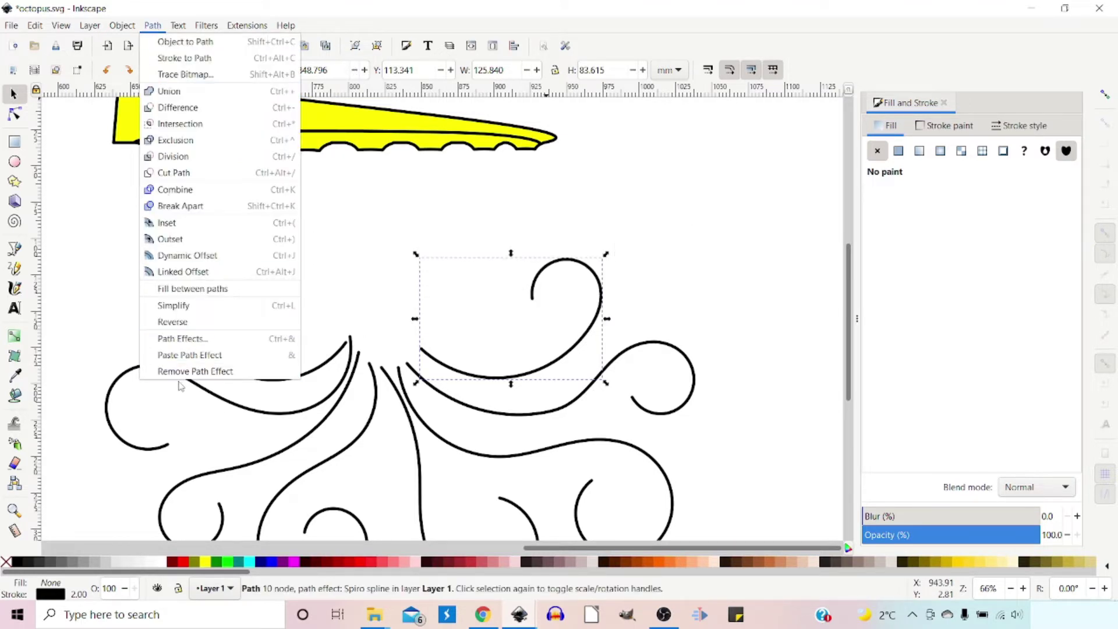
{"action": "left_click", "coordinate": [177, 345]}
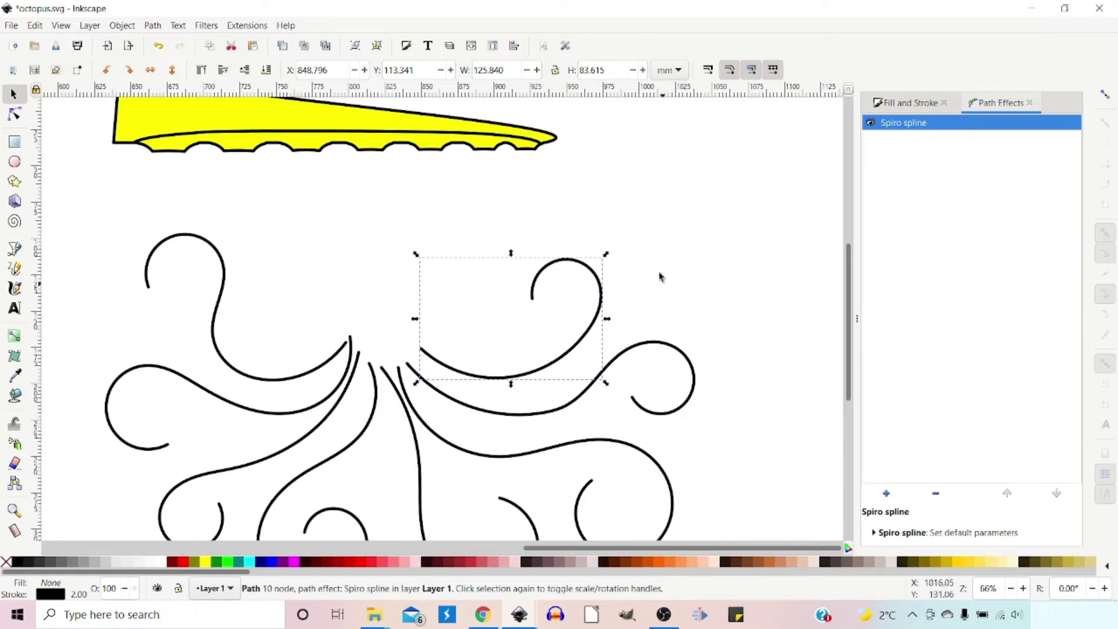
Convert all eight Spiro curves to plain paths with Object to Path.
{"action": "left_click", "coordinate": [234, 314]}
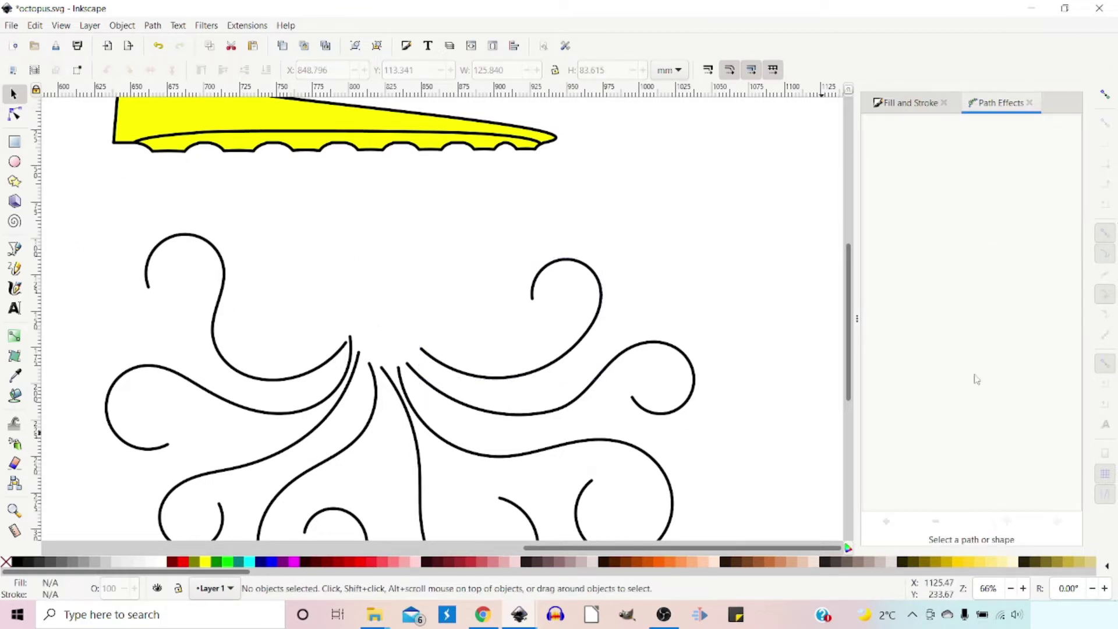
{"action": "left_click_drag", "start_coordinate": [55, 202], "coordinate": [760, 556]}
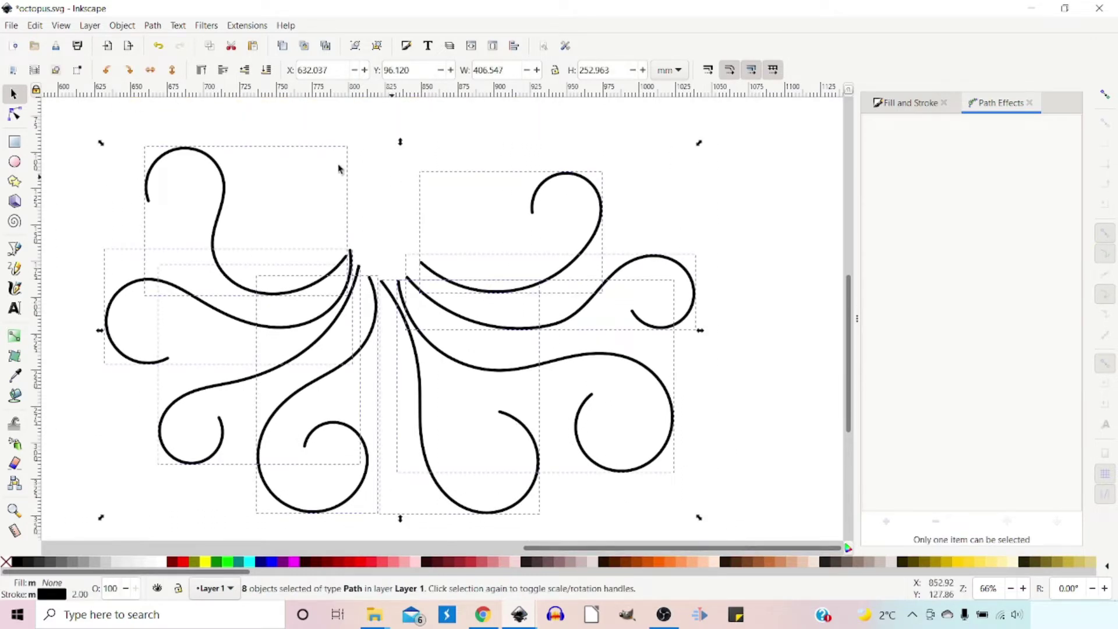
{"action": "left_click", "coordinate": [152, 26]}
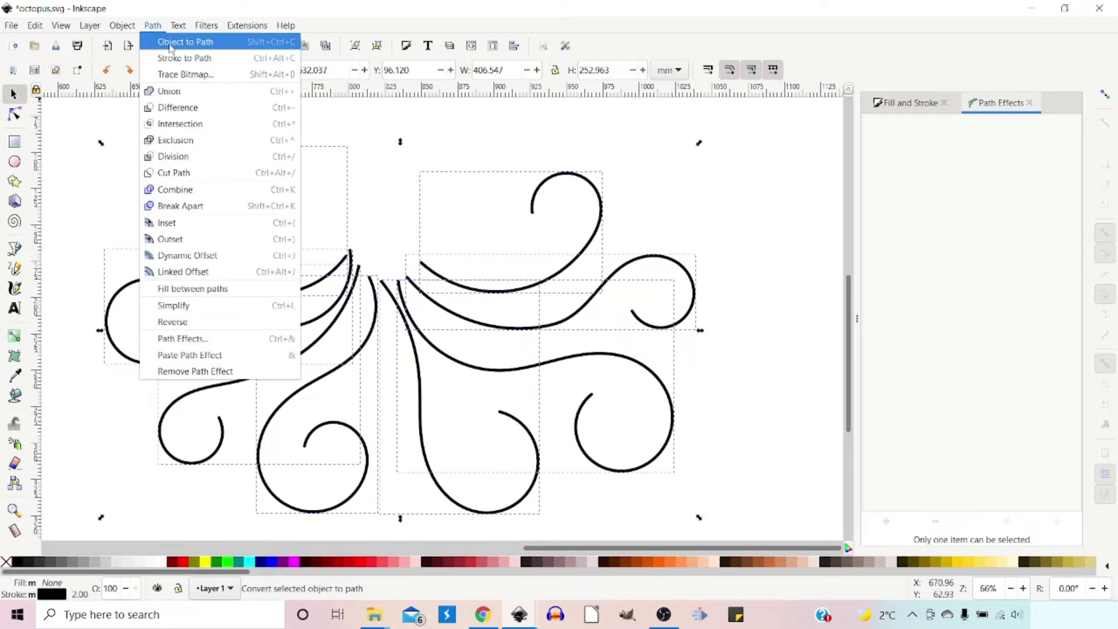
{"action": "left_click", "coordinate": [167, 44]}
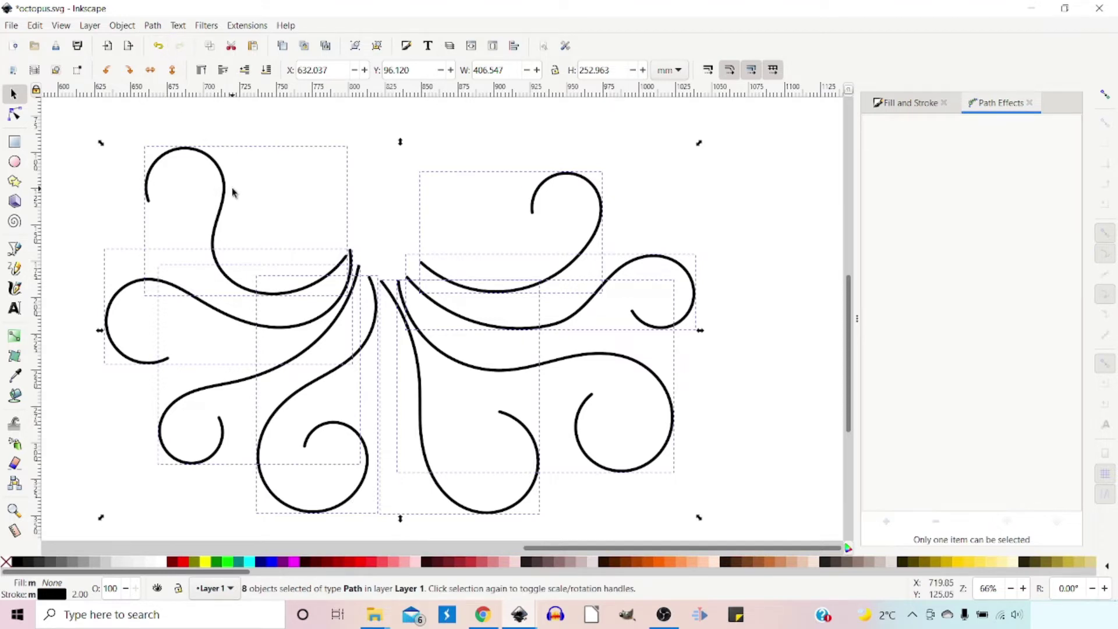
Inspect the nodes of the eight converted curves, and clear the selection.
{"action": "left_click", "coordinate": [225, 190]}
{"action": "left_click", "coordinate": [16, 115]}
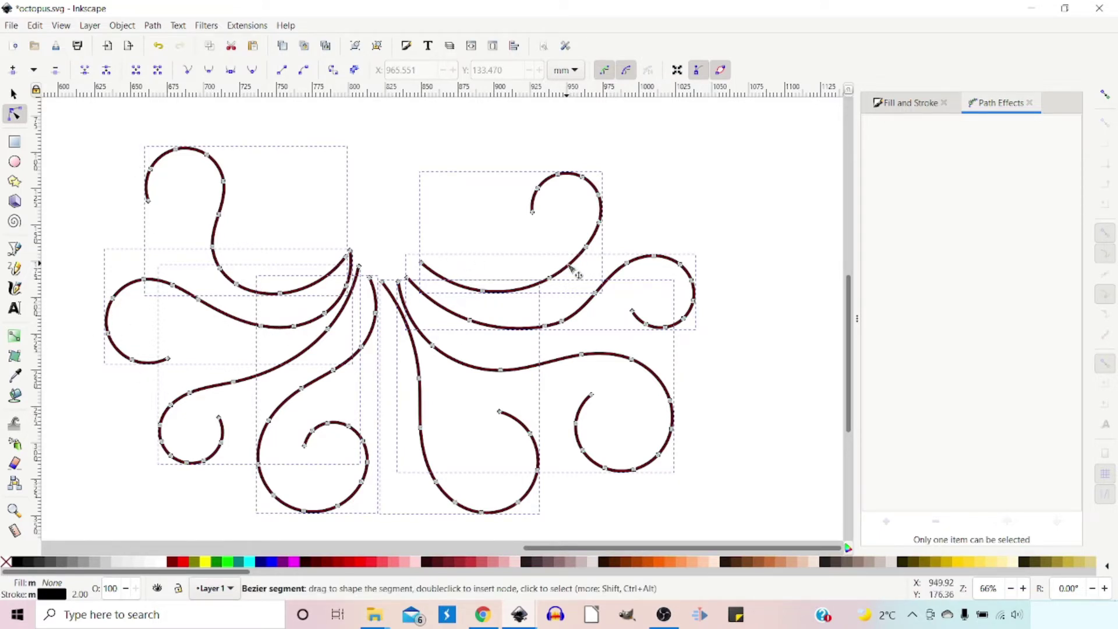
{"action": "key", "text": "s"}
{"action": "left_click", "coordinate": [636, 132]}
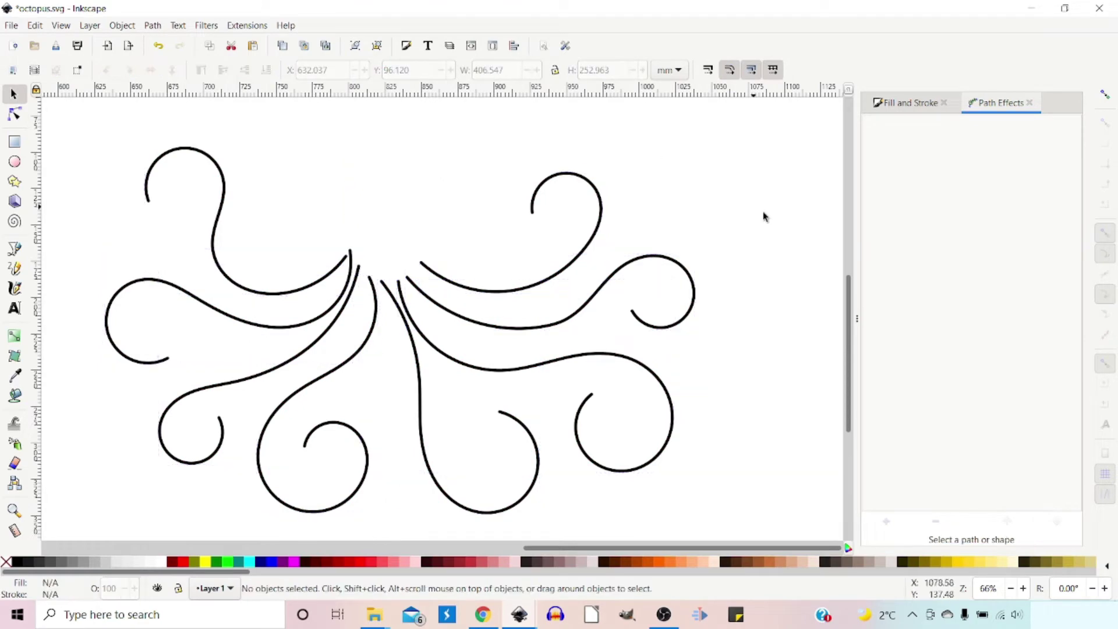
Apply a Pattern Along Path effect to the uppermost right-hand curve, linked to the copied tentacle on the clipboard.
{"action": "scroll", "coordinate": [769, 216], "scroll_direction": "up", "scroll_amount": 6}
{"action": "left_click", "coordinate": [301, 170]}
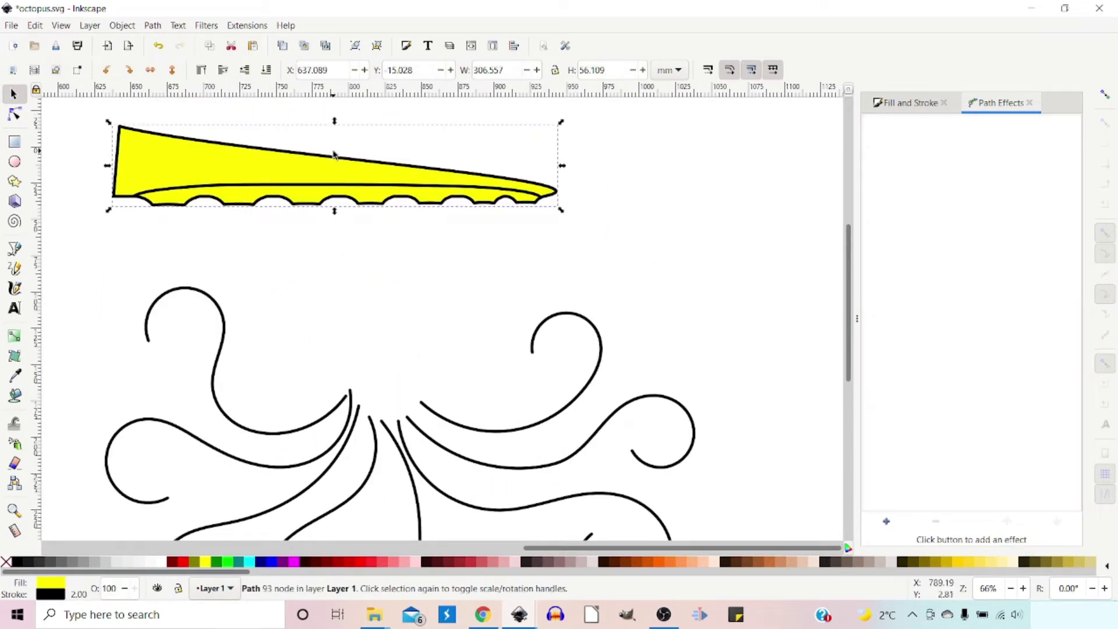
{"action": "left_click", "coordinate": [228, 128]}
{"action": "scroll", "coordinate": [466, 264], "scroll_direction": "down", "scroll_amount": 4}
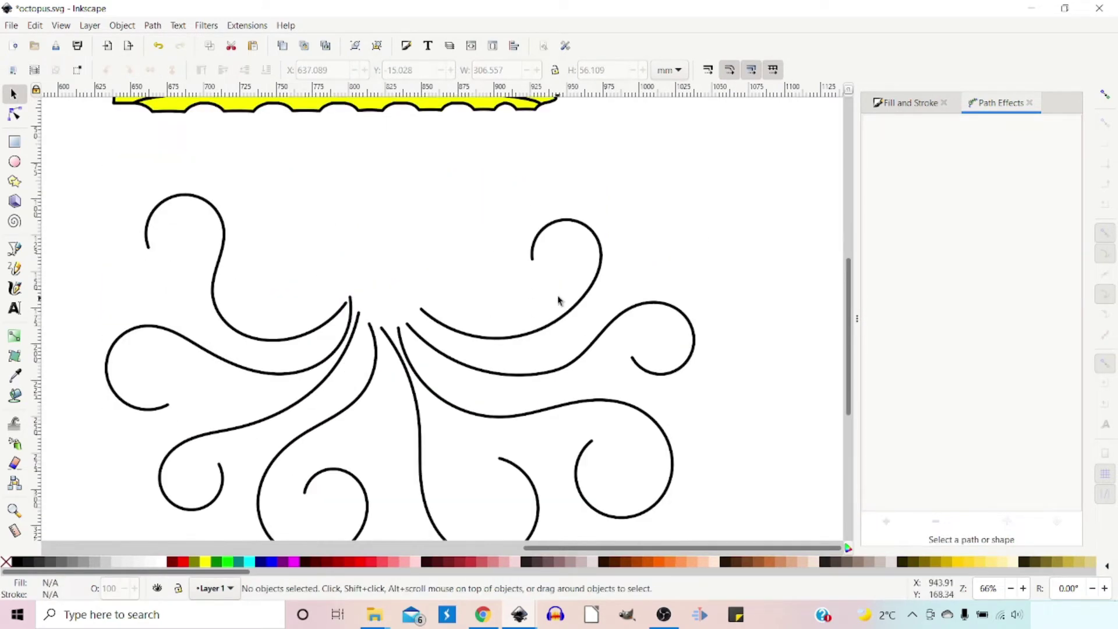
{"action": "left_click", "coordinate": [561, 224]}
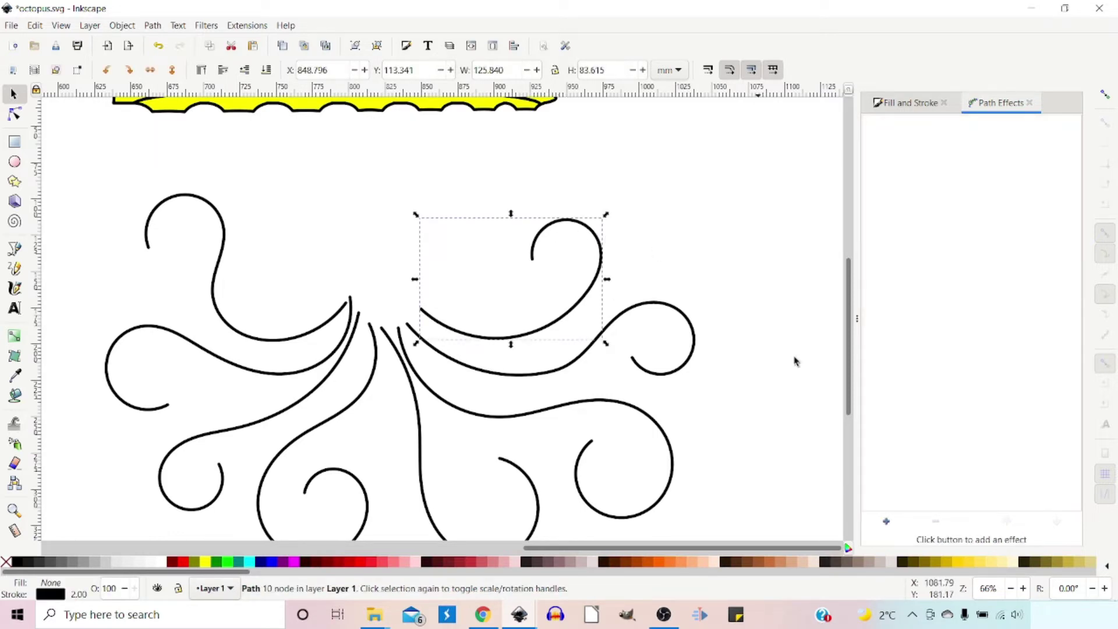
{"action": "left_click", "coordinate": [886, 521]}
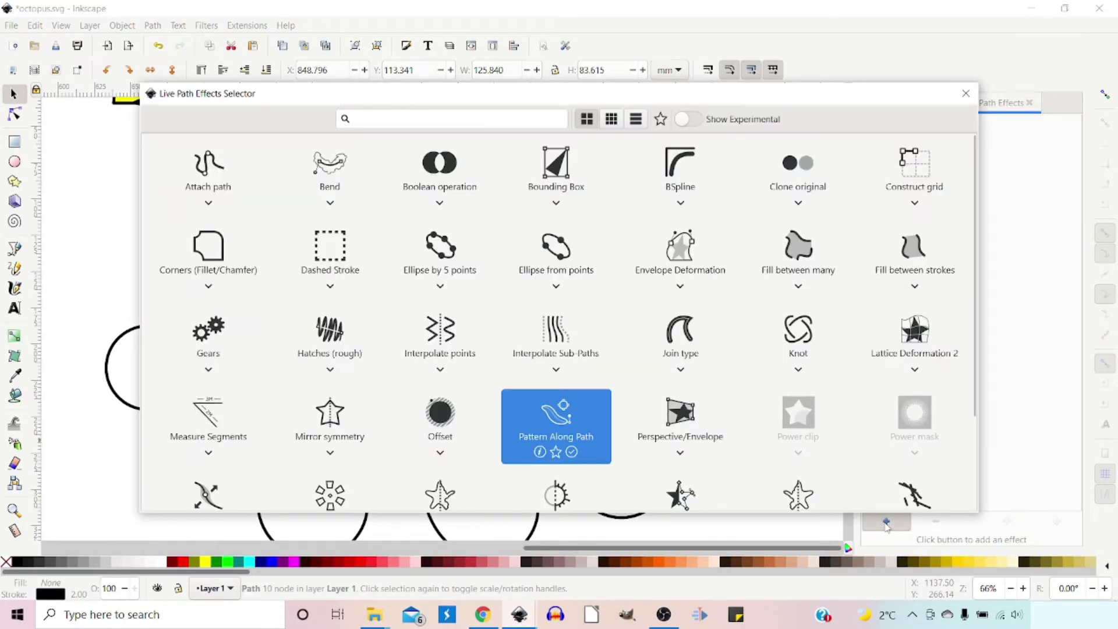
{"action": "left_click", "coordinate": [567, 434]}
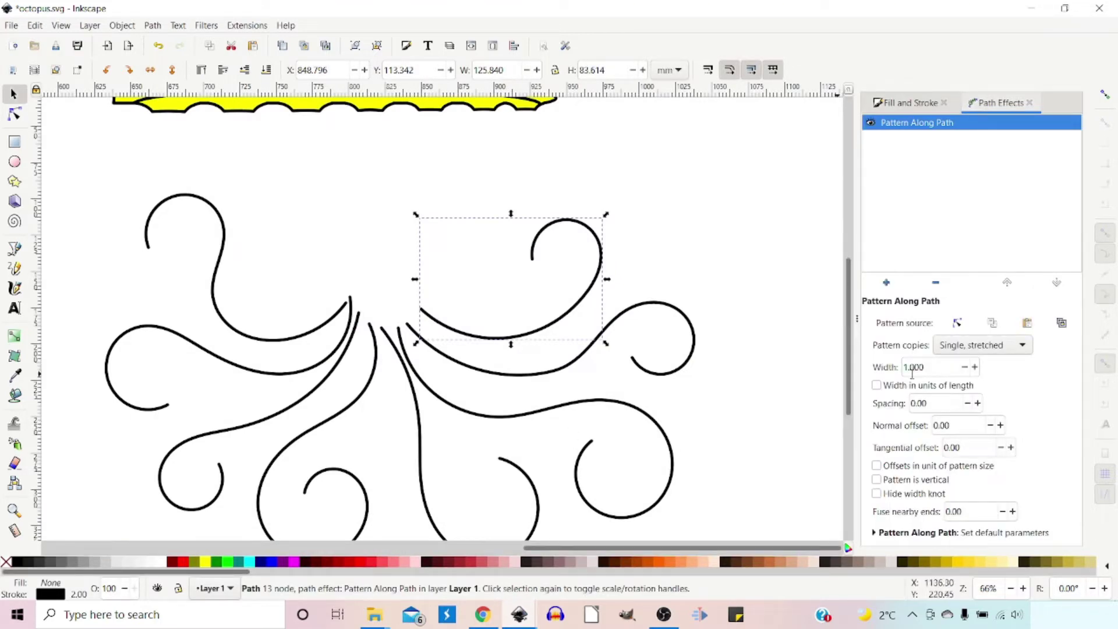
{"action": "left_click", "coordinate": [1063, 325]}
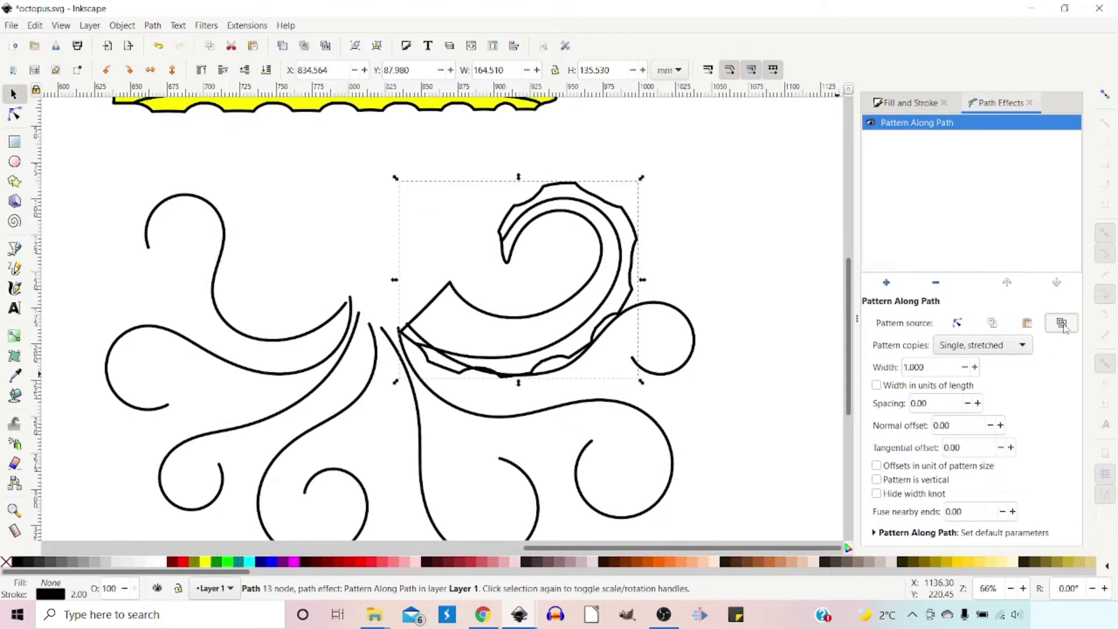
Narrow the uppermost right-hand arm's pattern width to about 0.401 on the canvas, and convert the arm to a path.
{"action": "left_click", "coordinate": [14, 114]}
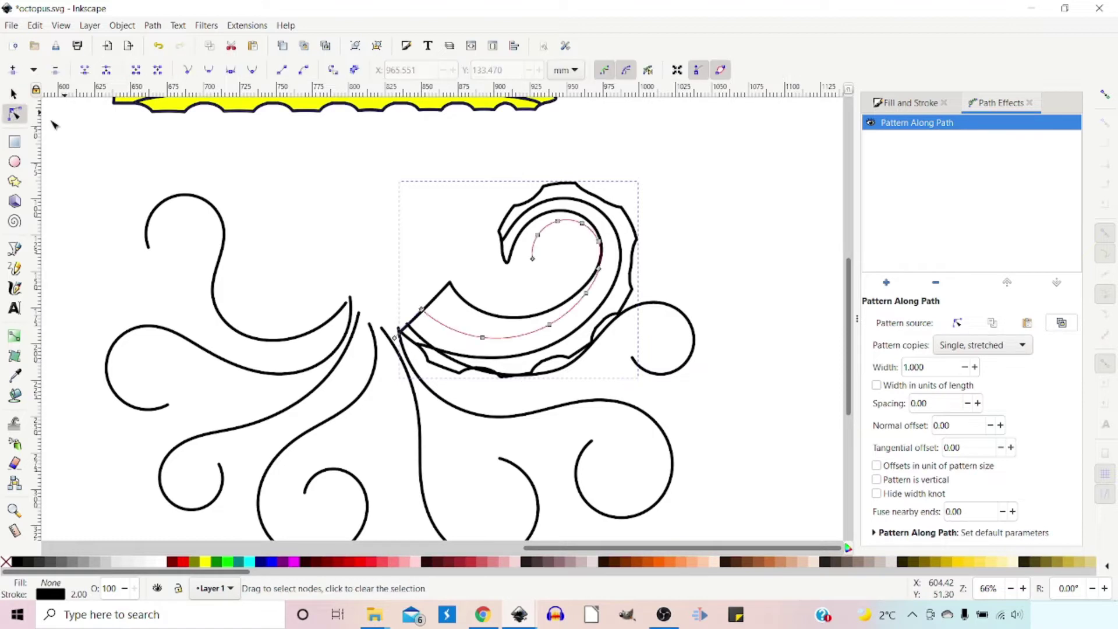
{"action": "left_click_drag", "start_coordinate": [406, 338], "coordinate": [423, 328]}
{"action": "left_click_drag", "start_coordinate": [427, 325], "coordinate": [426, 328]}
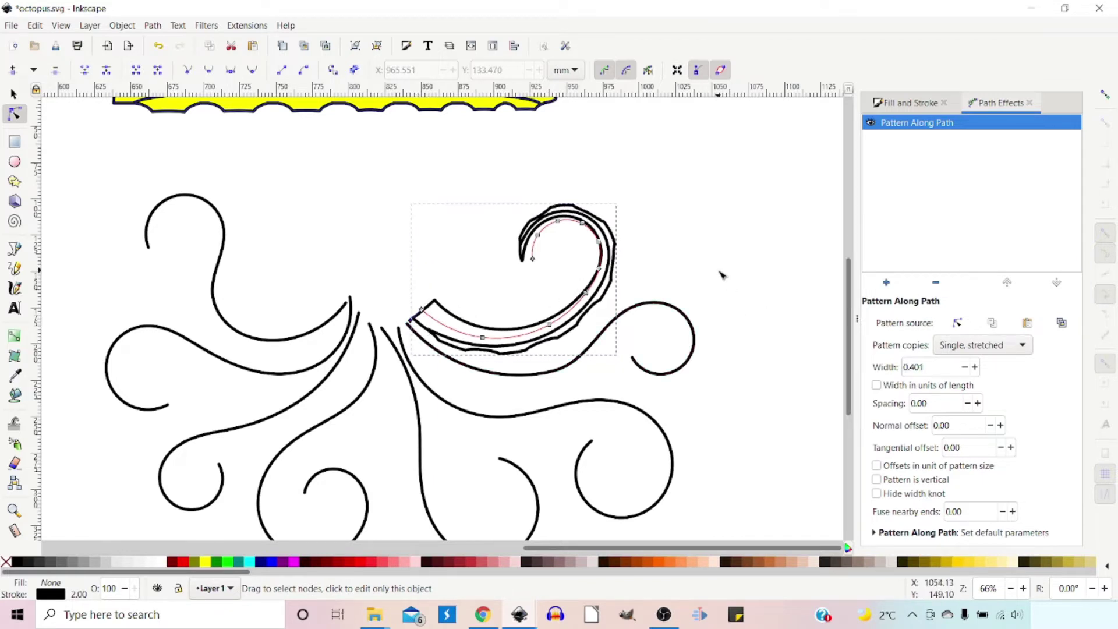
{"action": "left_click", "coordinate": [152, 25]}
{"action": "left_click", "coordinate": [173, 43]}
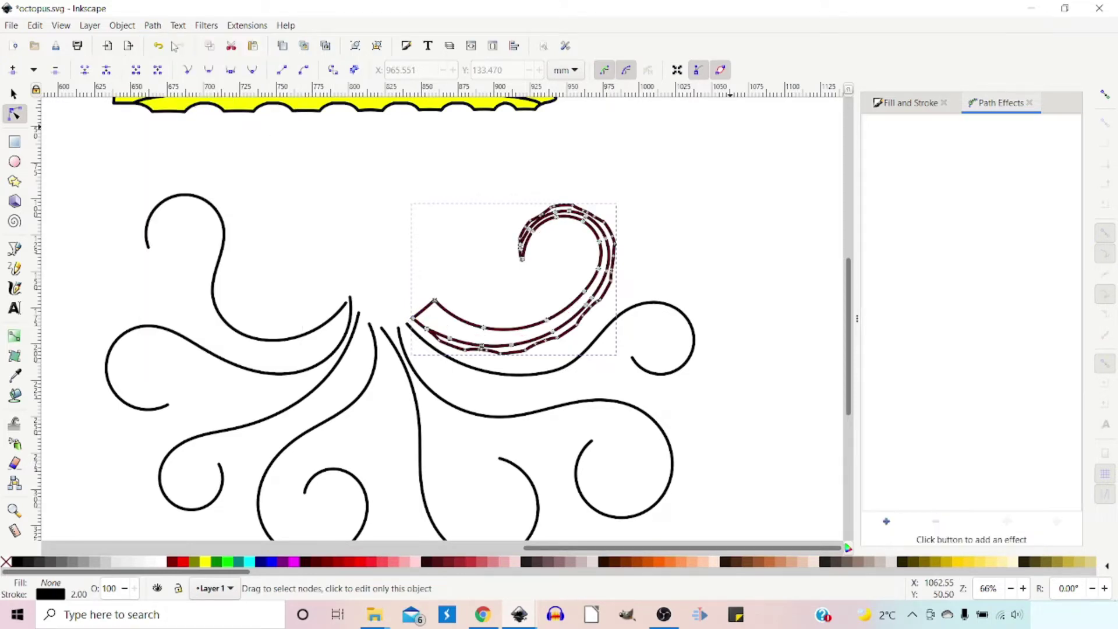
Apply the copied tentacle along the second right-hand curve at a width of about 0.548, and convert it to a path.
{"action": "left_click", "coordinate": [566, 366]}
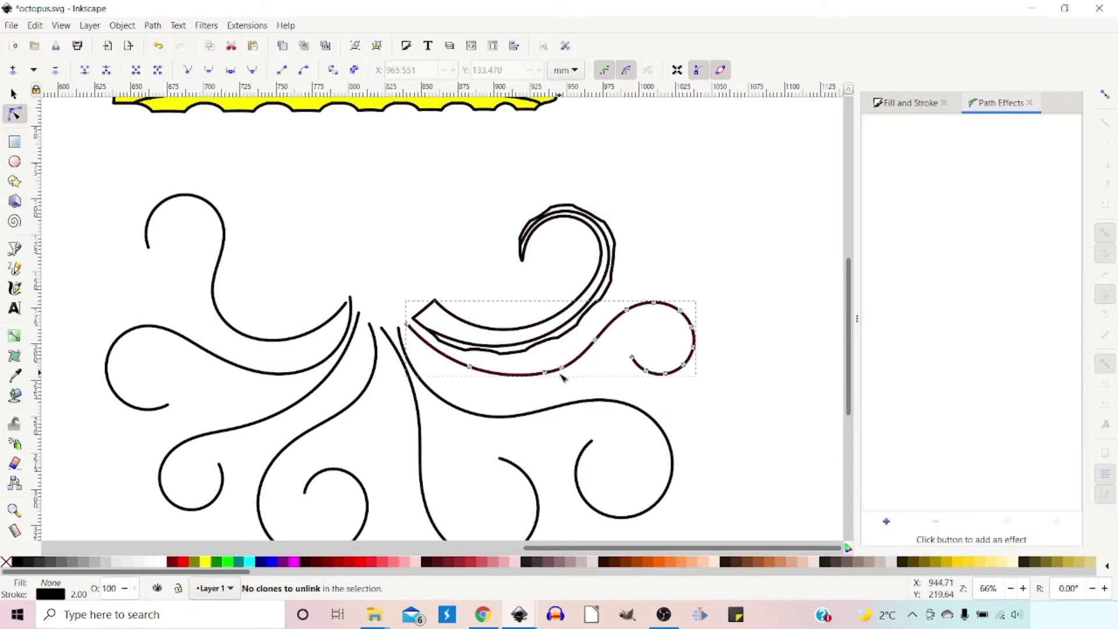
{"action": "left_click", "coordinate": [886, 521]}
{"action": "left_click", "coordinate": [559, 424]}
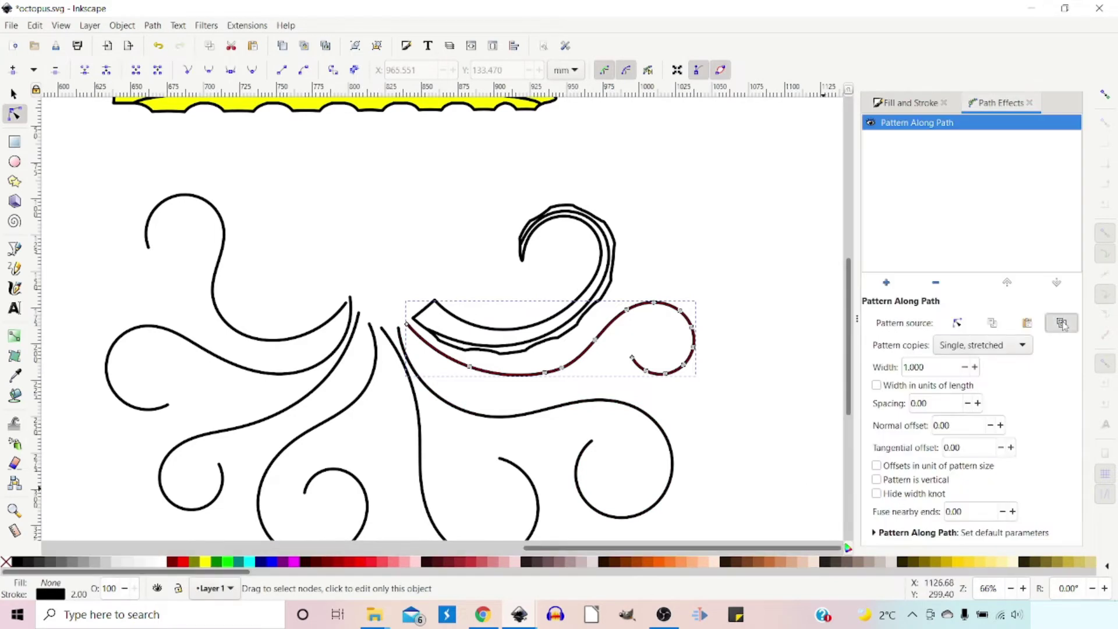
{"action": "left_click_drag", "start_coordinate": [377, 350], "coordinate": [391, 338]}
{"action": "left_click", "coordinate": [153, 25]}
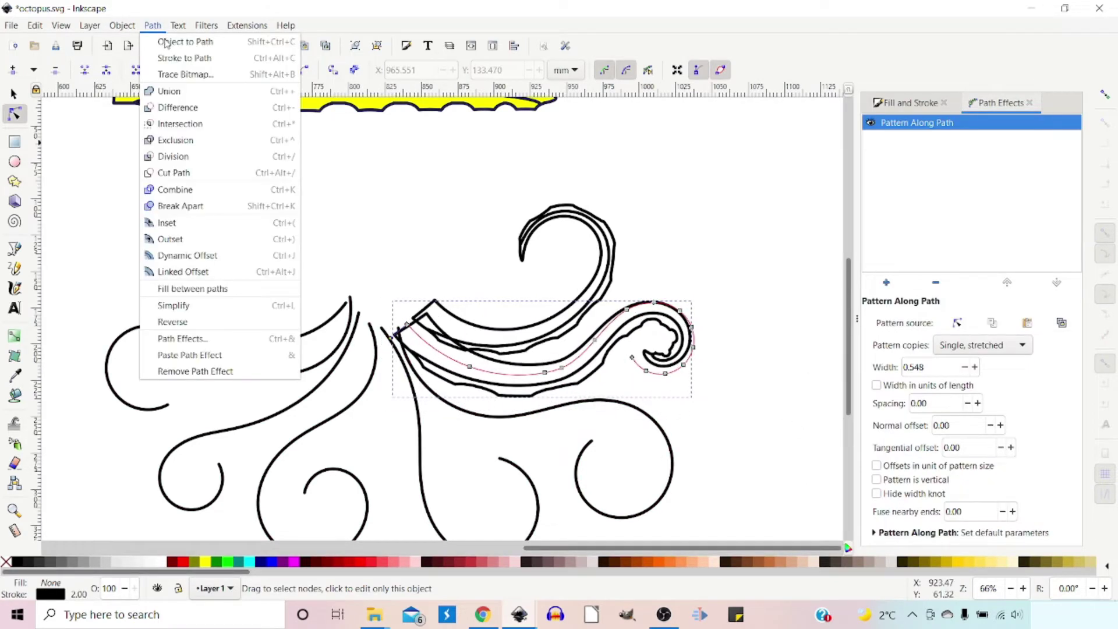
{"action": "left_click", "coordinate": [182, 42]}
Apply the copied tentacle along the third right-hand curve at a width of about 0.620, and convert it to a path.
{"action": "left_click", "coordinate": [500, 418]}
{"action": "left_click", "coordinate": [887, 521]}
{"action": "left_click", "coordinate": [564, 419]}
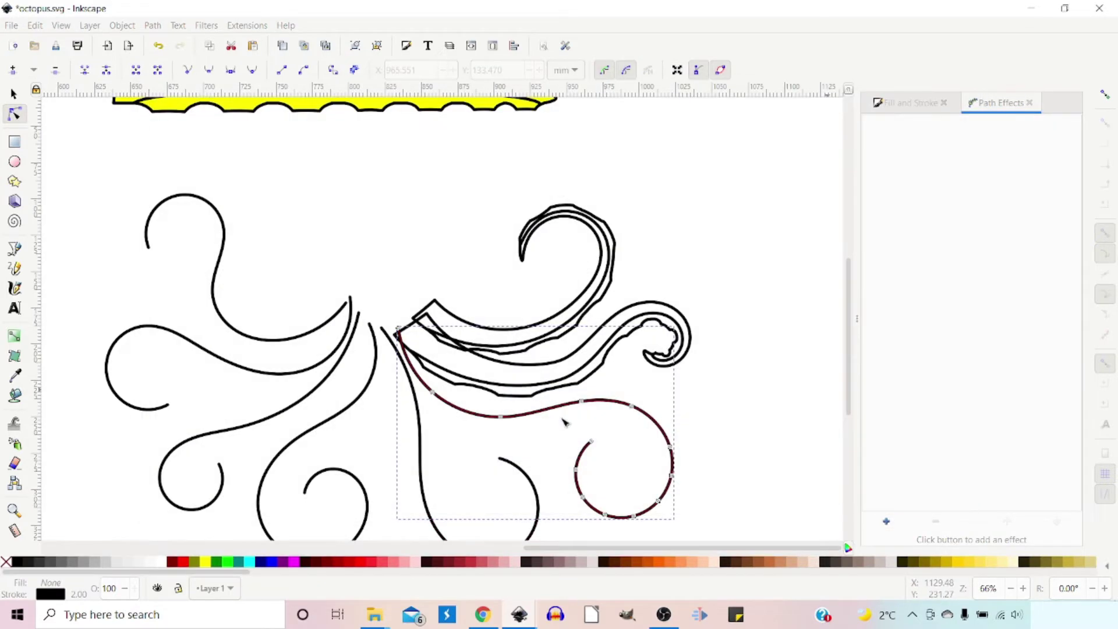
{"action": "left_click", "coordinate": [1062, 322]}
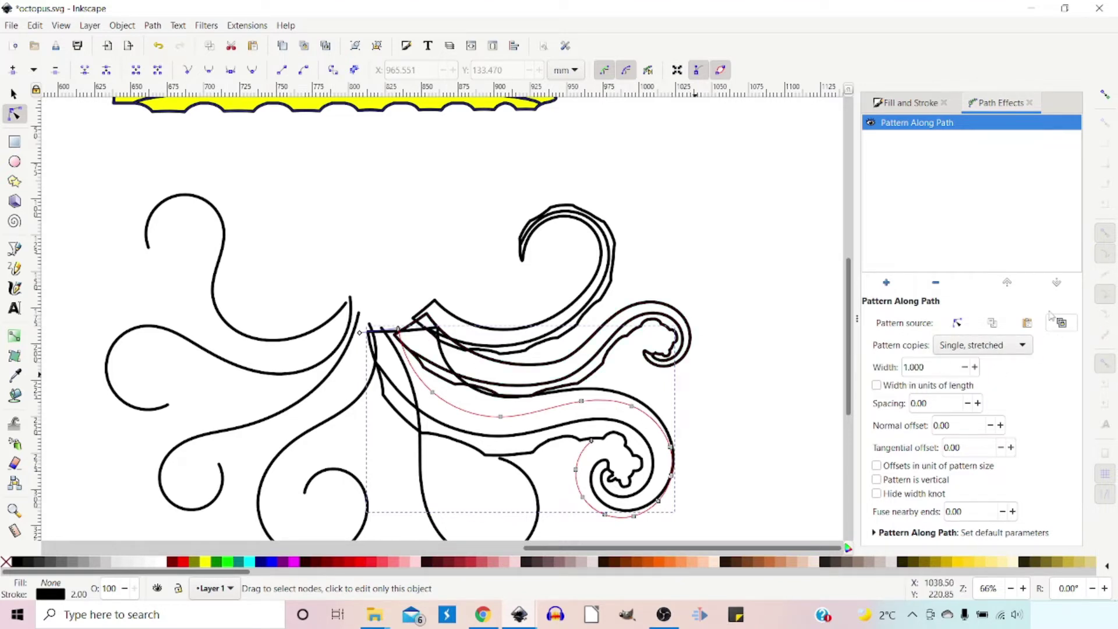
{"action": "left_click_drag", "start_coordinate": [360, 332], "coordinate": [378, 330]}
{"action": "left_click", "coordinate": [153, 25]}
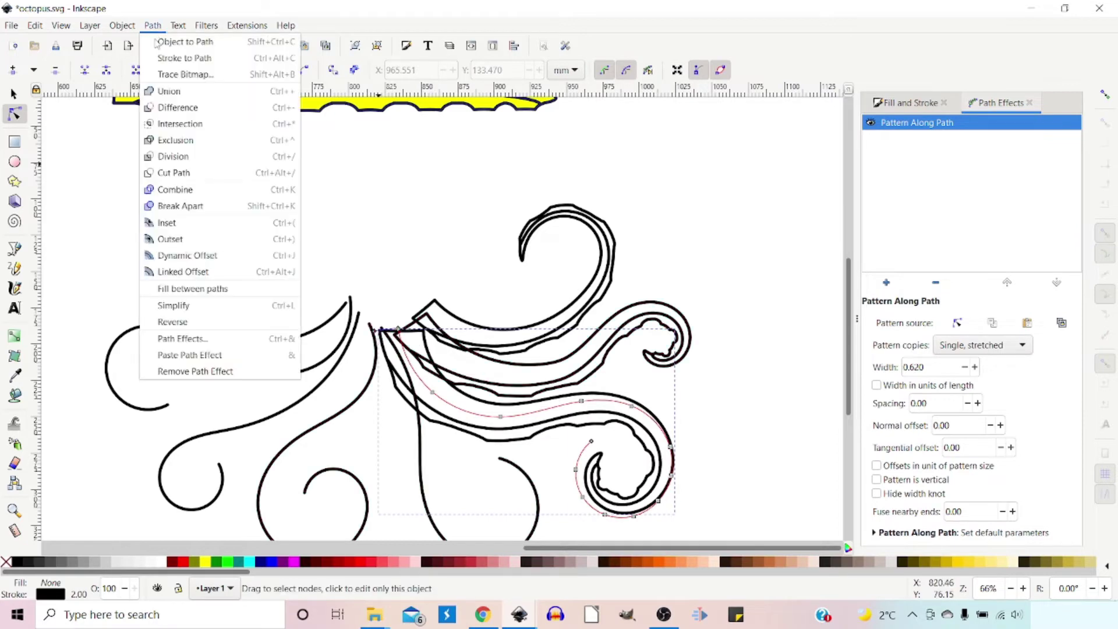
{"action": "left_click", "coordinate": [156, 42]}
Apply the copied tentacle along the lowest right-hand curve, narrow it slightly, and convert it to a path.
{"action": "left_click", "coordinate": [887, 521]}
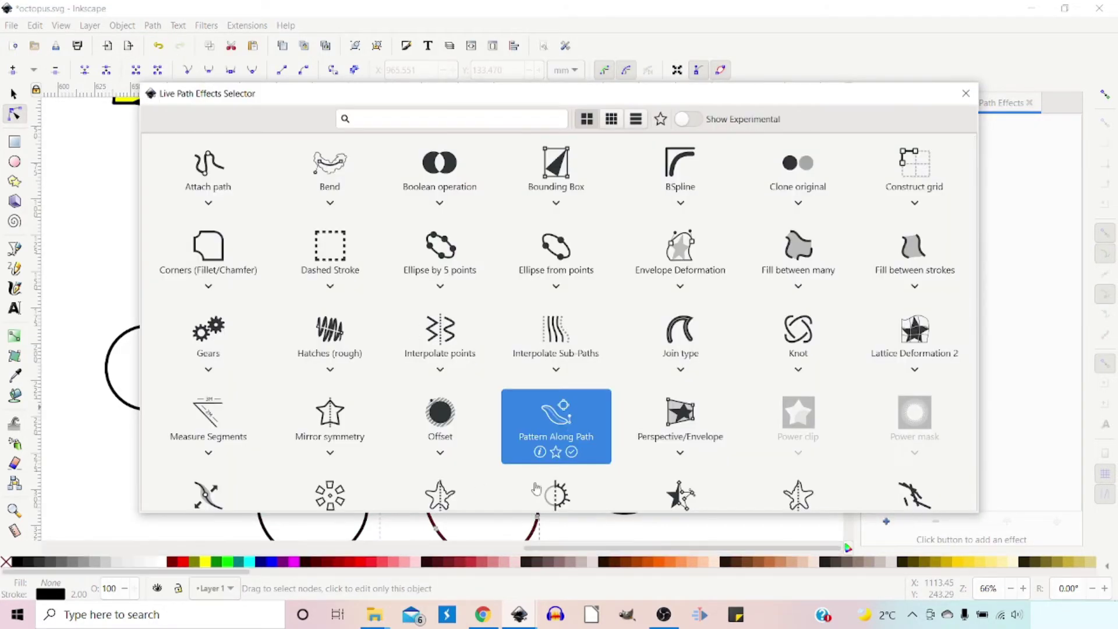
{"action": "left_click", "coordinate": [556, 419]}
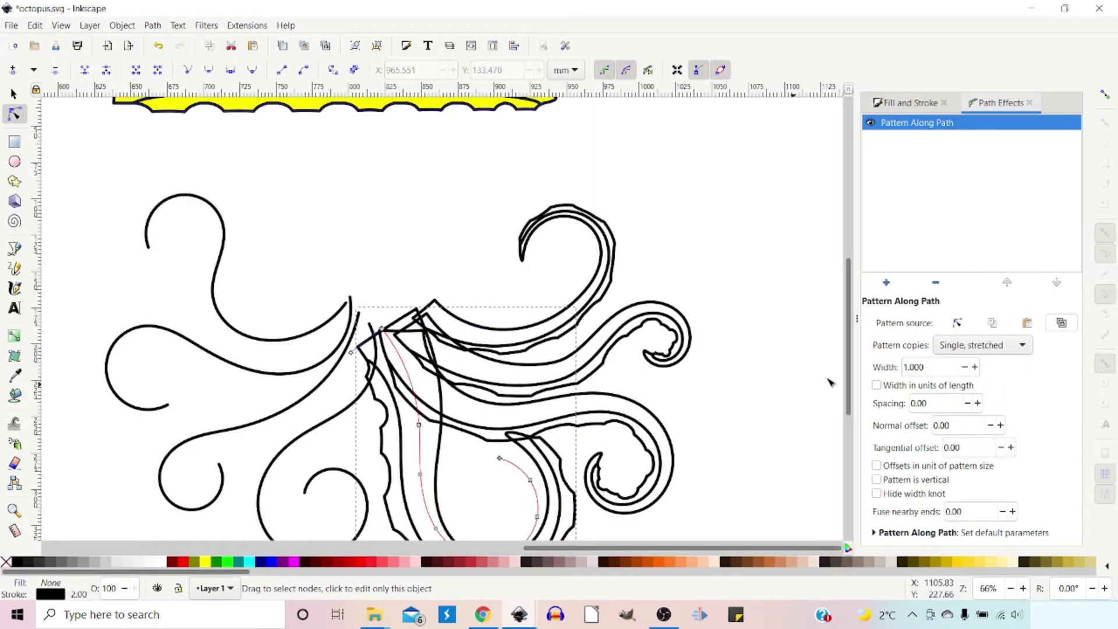
{"action": "left_click_drag", "start_coordinate": [350, 353], "coordinate": [355, 349]}
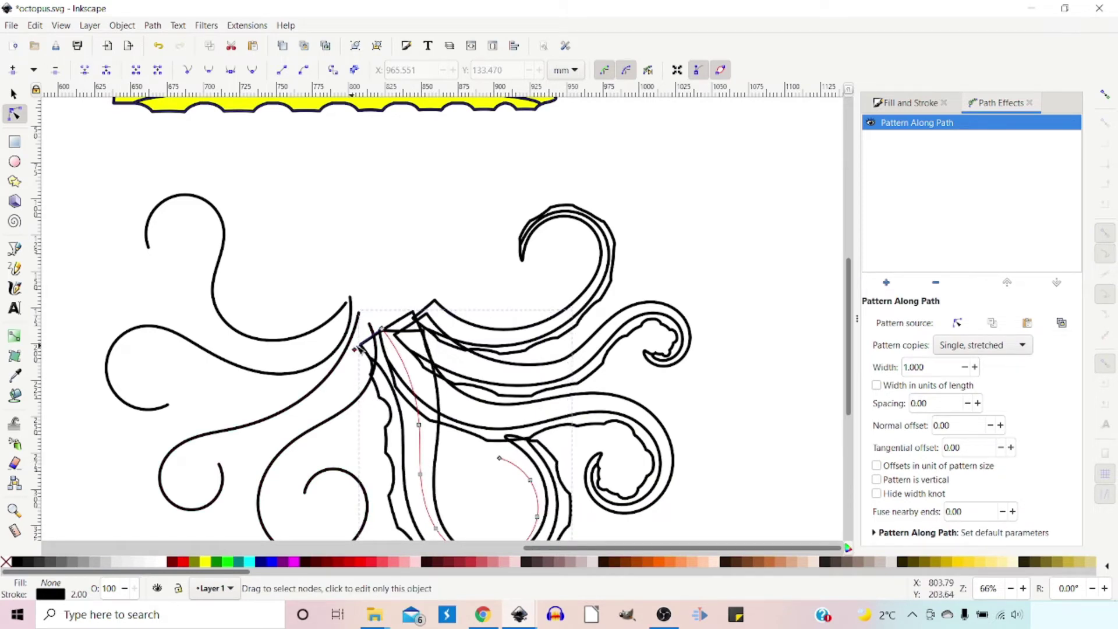
{"action": "left_click", "coordinate": [152, 25]}
{"action": "left_click", "coordinate": [174, 39]}
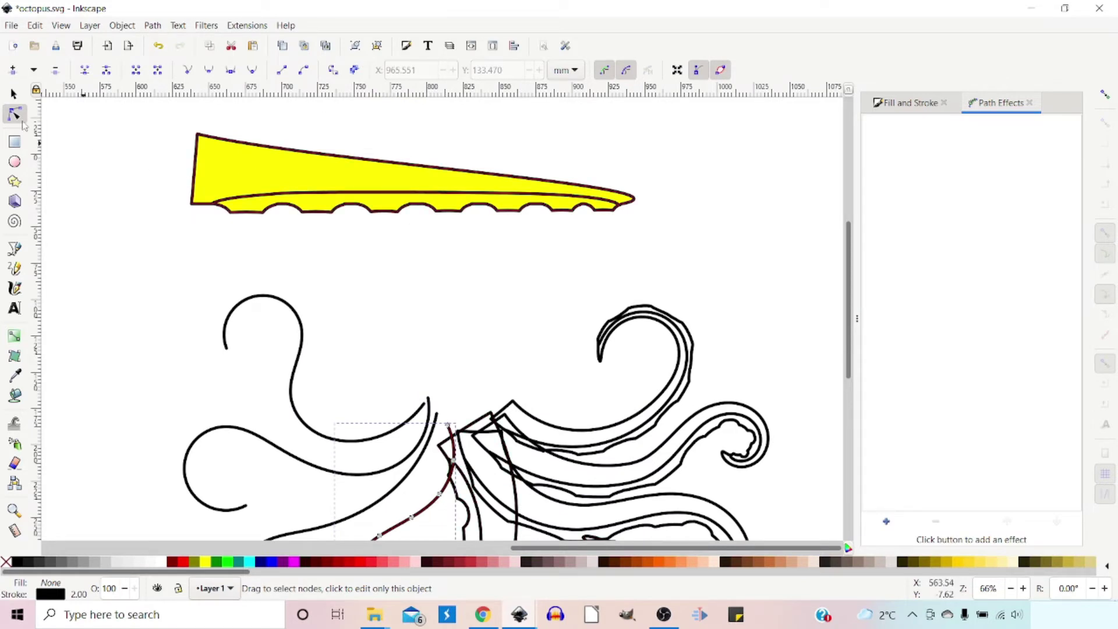
Flip the yellow suckered tentacle vertically and copy it to the clipboard.
{"action": "key", "text": "s"}
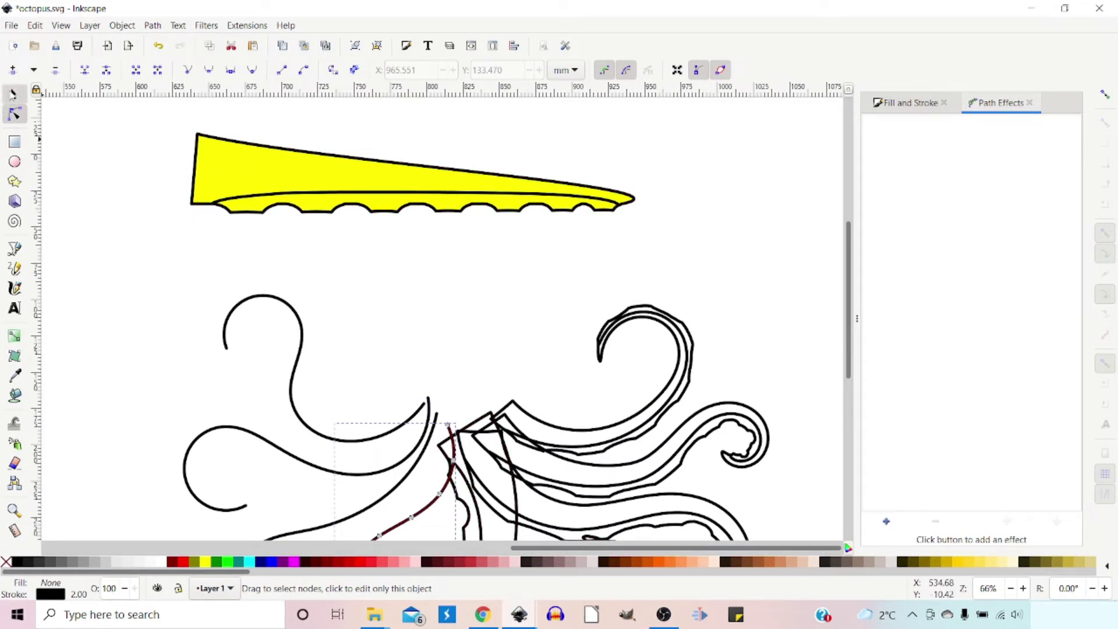
{"action": "left_click", "coordinate": [260, 181]}
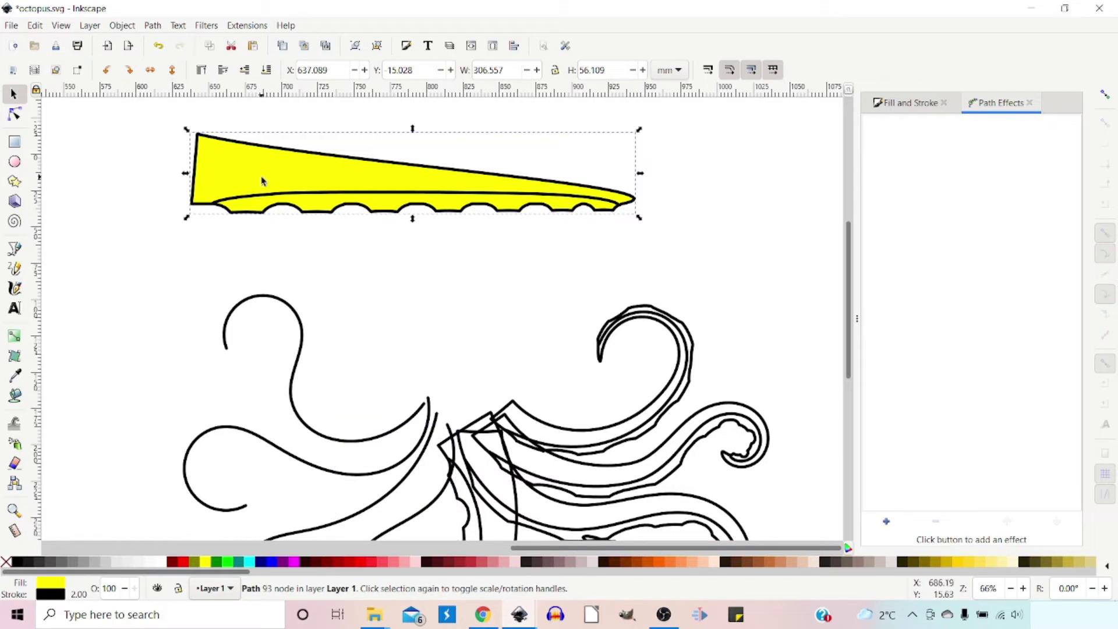
{"action": "left_click", "coordinate": [172, 69]}
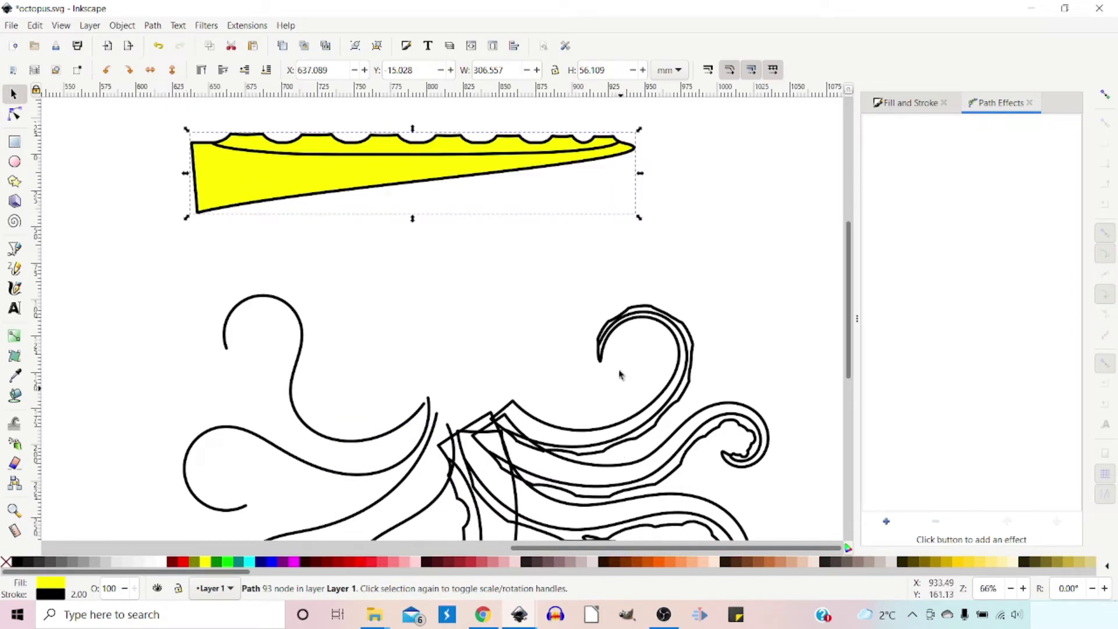
{"action": "right_click", "coordinate": [314, 181]}
{"action": "left_click", "coordinate": [354, 235]}
Apply the flipped tentacle with Pattern Along Path to the lowest left-hand curve, narrow it slightly, and convert it to a path.
{"action": "scroll", "coordinate": [542, 239], "scroll_direction": "down", "scroll_amount": 6}
{"action": "left_click", "coordinate": [405, 343]}
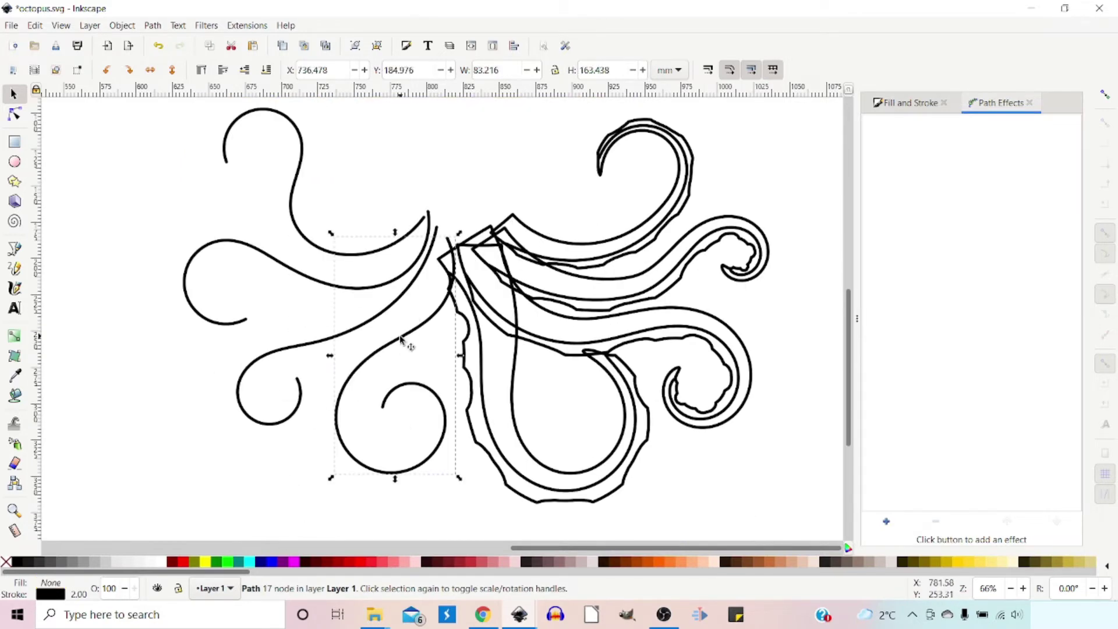
{"action": "left_click", "coordinate": [888, 522]}
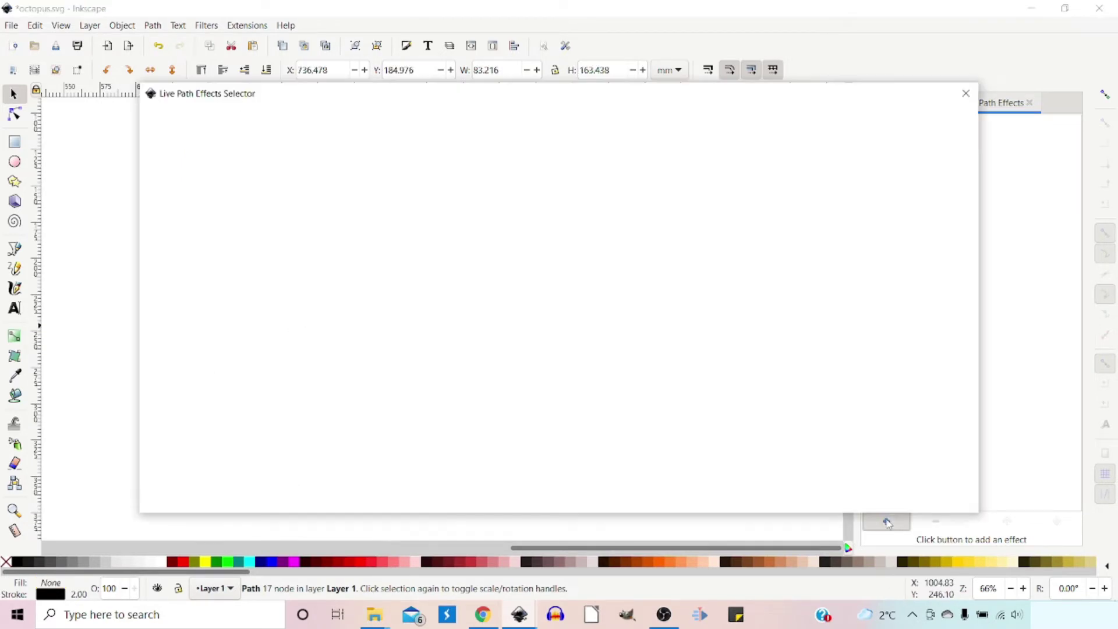
{"action": "left_click", "coordinate": [564, 434]}
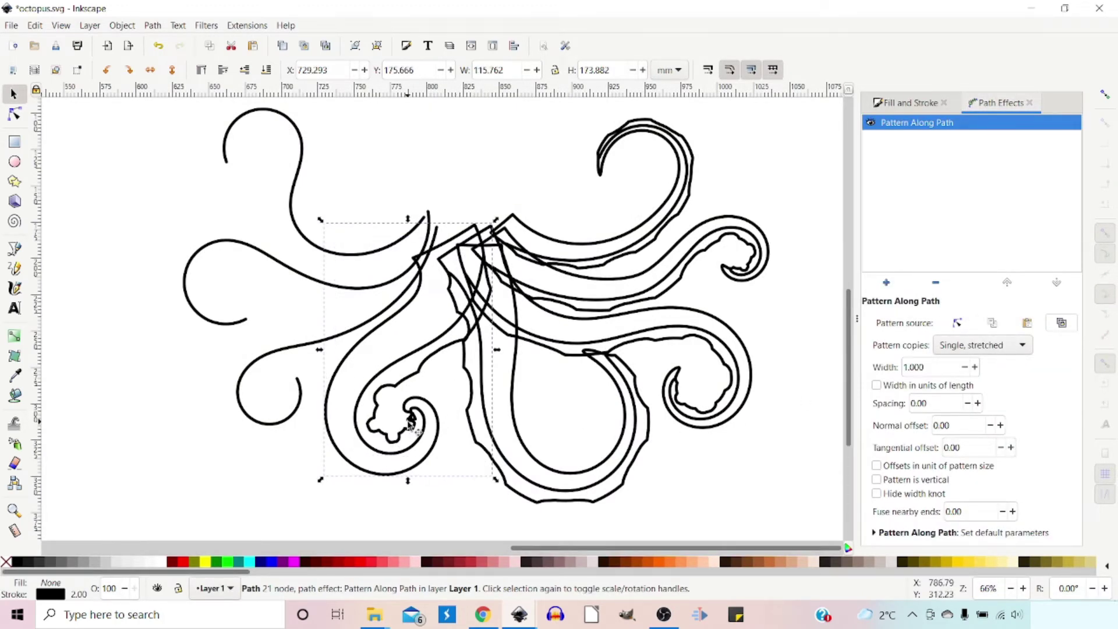
{"action": "left_click", "coordinate": [14, 115]}
{"action": "left_click_drag", "start_coordinate": [413, 256], "coordinate": [426, 254]}
{"action": "left_click", "coordinate": [152, 25]}
{"action": "left_click", "coordinate": [185, 40]}
Apply the flipped tentacle along the third left-hand curve from the top, and convert that arm to a path.
{"action": "left_click", "coordinate": [319, 341]}
{"action": "left_click", "coordinate": [888, 523]}
{"action": "left_click", "coordinate": [598, 387]}
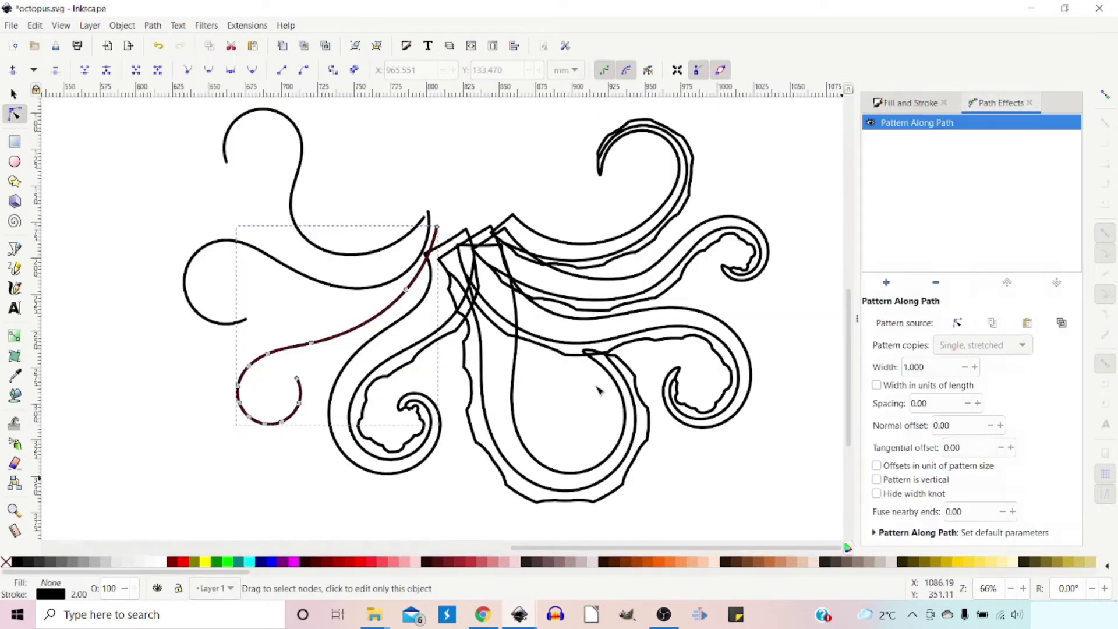
{"action": "key", "text": "shift+ctrl+c"}
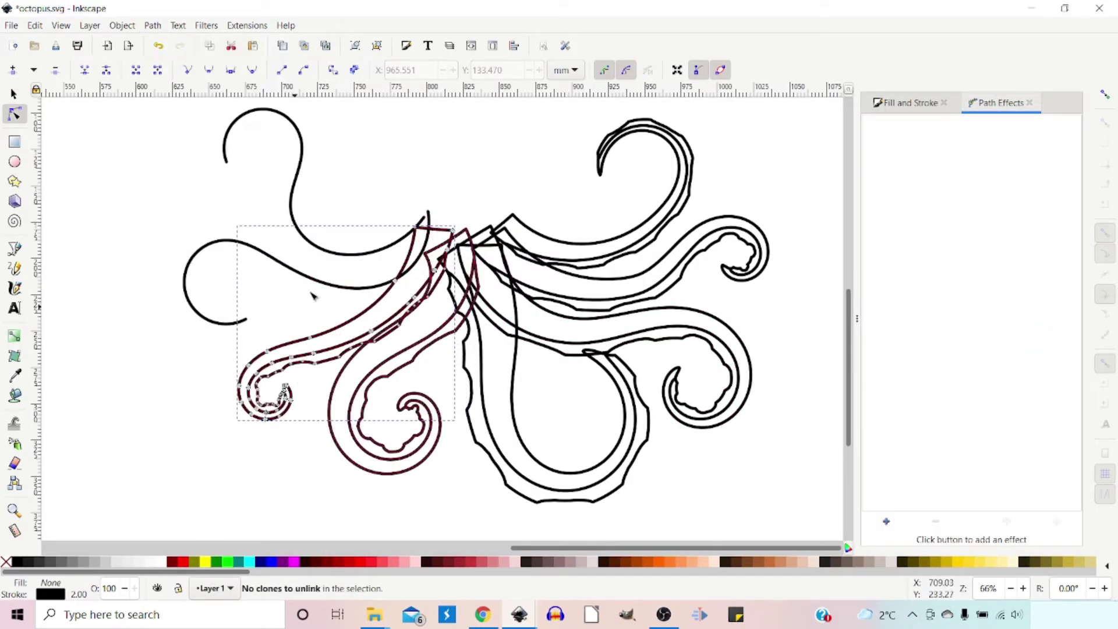
Apply the flipped tentacle along the second left-hand curve from the top, narrow it, and convert it to a path.
{"action": "left_click", "coordinate": [323, 283]}
{"action": "left_click", "coordinate": [886, 521]}
{"action": "left_click", "coordinate": [598, 387]}
{"action": "left_click", "coordinate": [1062, 323]}
{"action": "left_click_drag", "start_coordinate": [389, 218], "coordinate": [409, 197]}
{"action": "left_click", "coordinate": [152, 26]}
{"action": "left_click", "coordinate": [185, 40]}
Apply Pattern Along Path to the uppermost left-hand curve, linked to the flipped tentacle on the clipboard.
{"action": "left_click", "coordinate": [301, 153]}
{"action": "left_click", "coordinate": [887, 522]}
{"action": "left_click", "coordinate": [597, 386]}
{"action": "left_click", "coordinate": [1062, 322]}
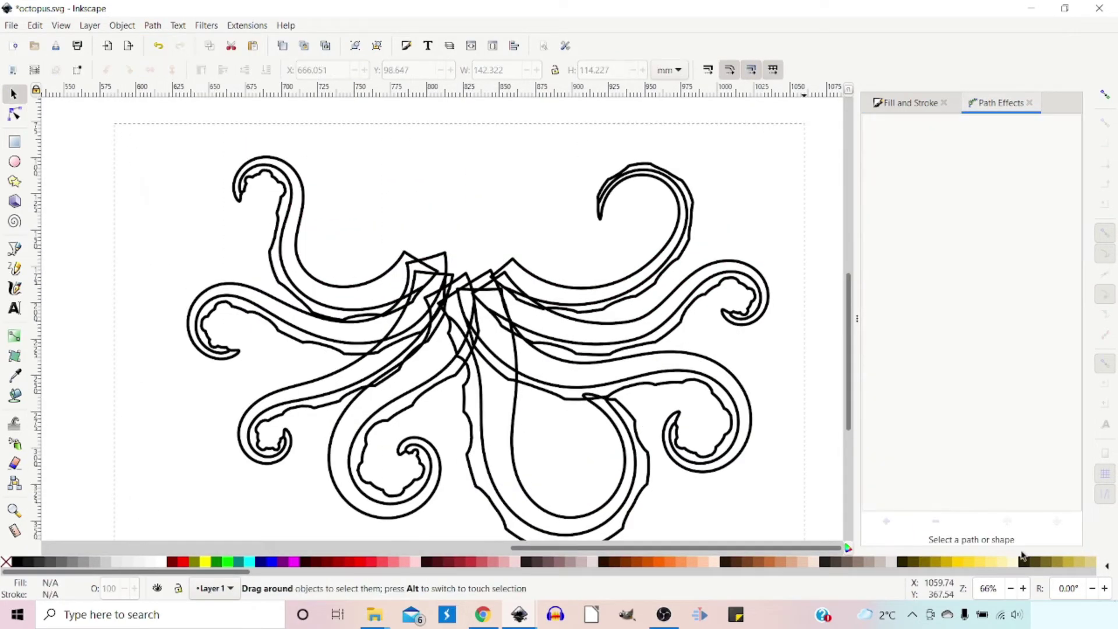
Select all eight octopus arms and break them apart into separate subpaths.
{"action": "left_click_drag", "start_coordinate": [1024, 557], "coordinate": [300, 512]}
{"action": "left_click_drag", "start_coordinate": [308, 335], "coordinate": [863, 442]}
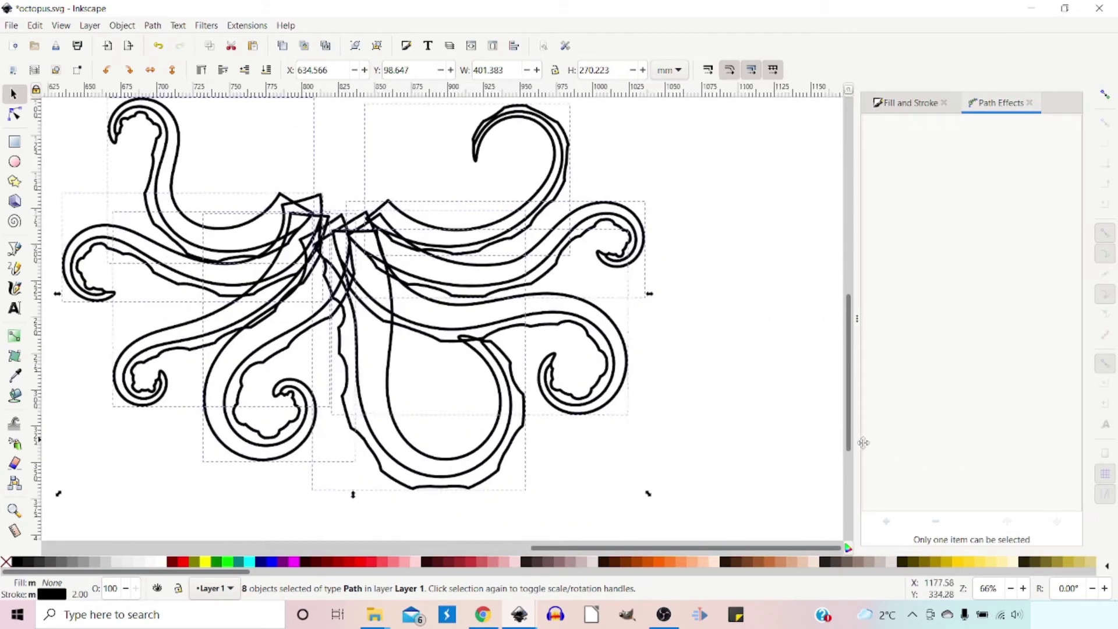
{"action": "scroll", "coordinate": [795, 527], "scroll_direction": "left", "scroll_amount": 1}
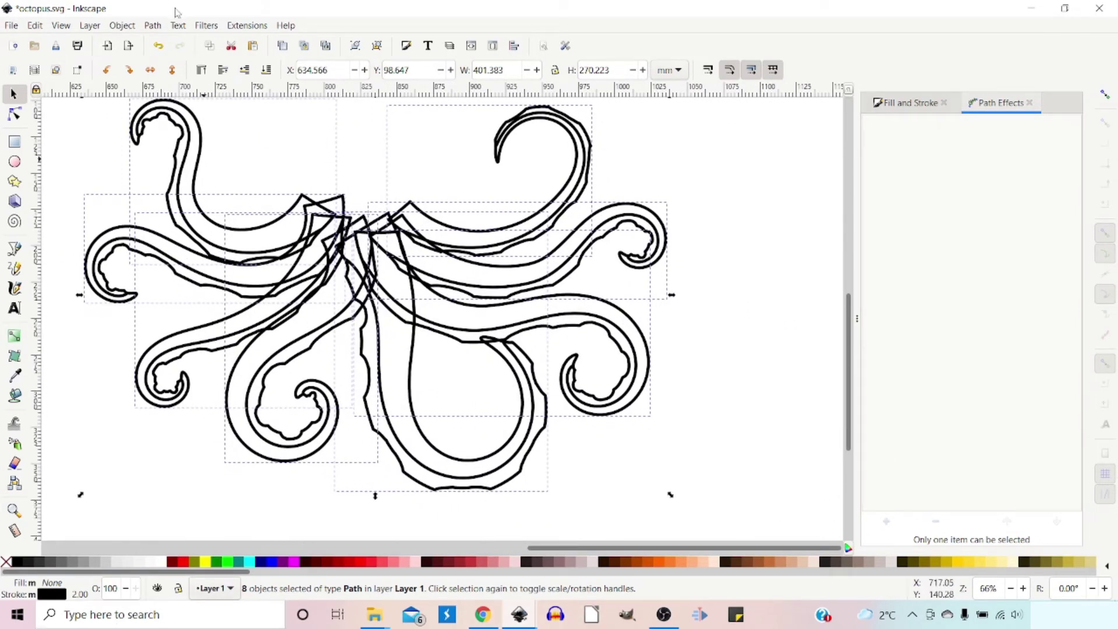
{"action": "left_click", "coordinate": [152, 25]}
{"action": "left_click", "coordinate": [185, 205]}
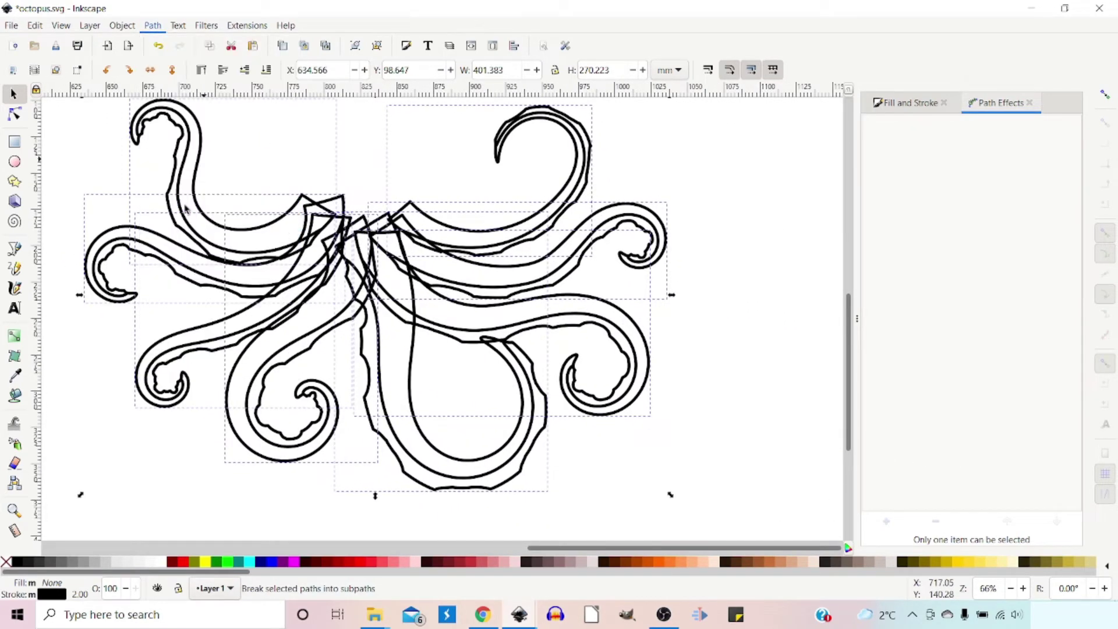
Select the main tentacle shape of all eight arms, without the sucker strips, and fill them with green.
{"action": "left_click", "coordinate": [471, 249]}
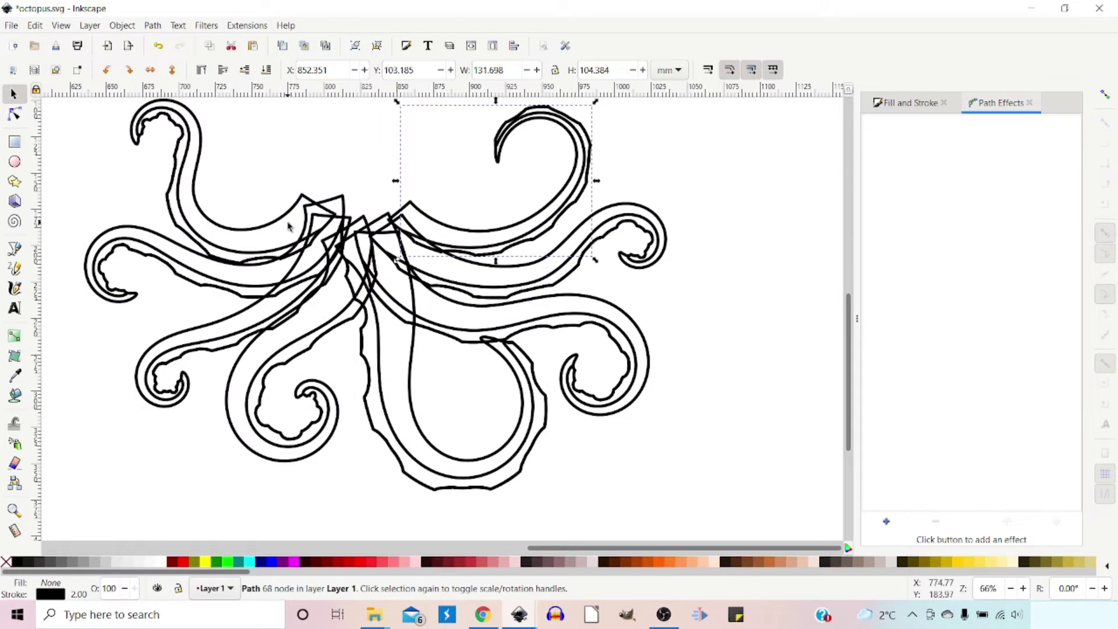
{"action": "scroll", "coordinate": [121, 178], "scroll_direction": "up", "scroll_amount": 2}
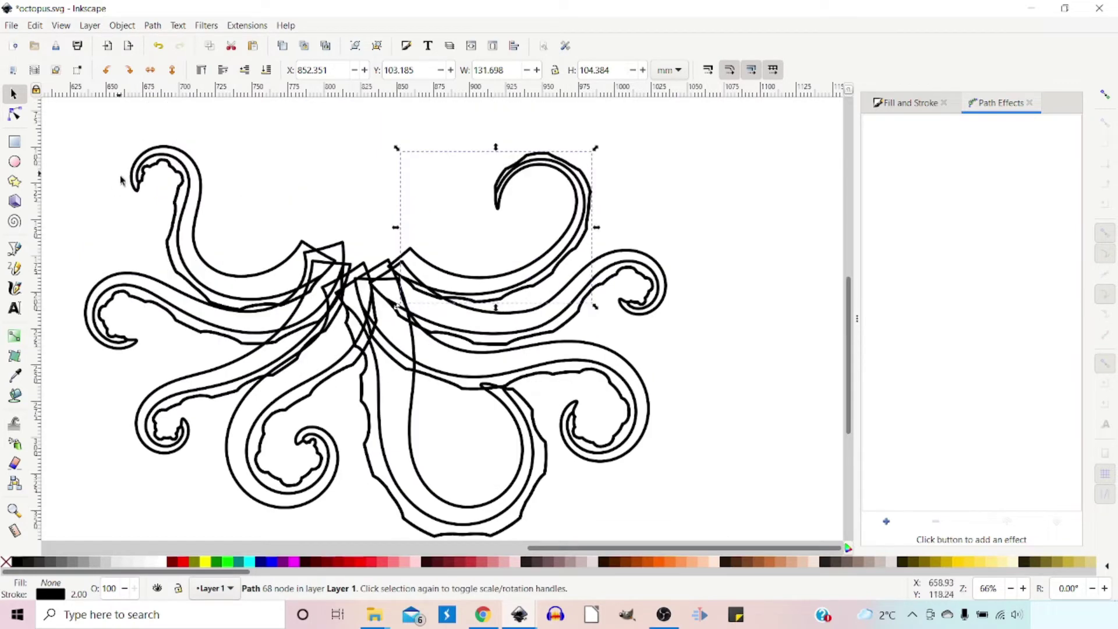
{"action": "left_click", "coordinate": [222, 284]}
{"action": "left_click", "coordinate": [228, 276]}
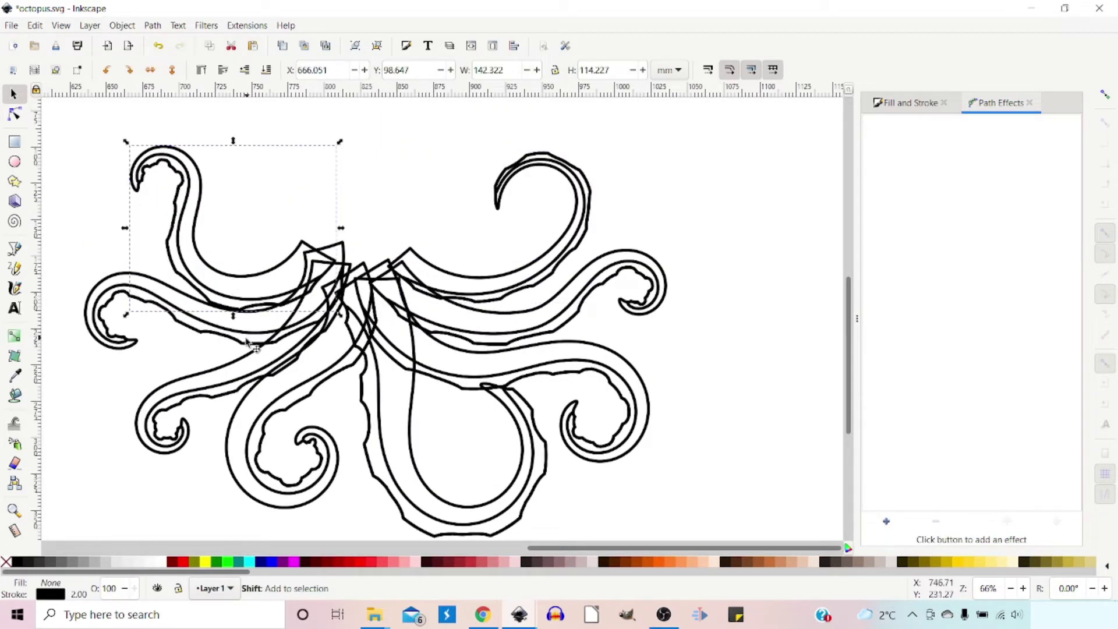
{"action": "left_click", "coordinate": [134, 350], "text": "shift"}
{"action": "left_click", "coordinate": [169, 386], "text": "shift"}
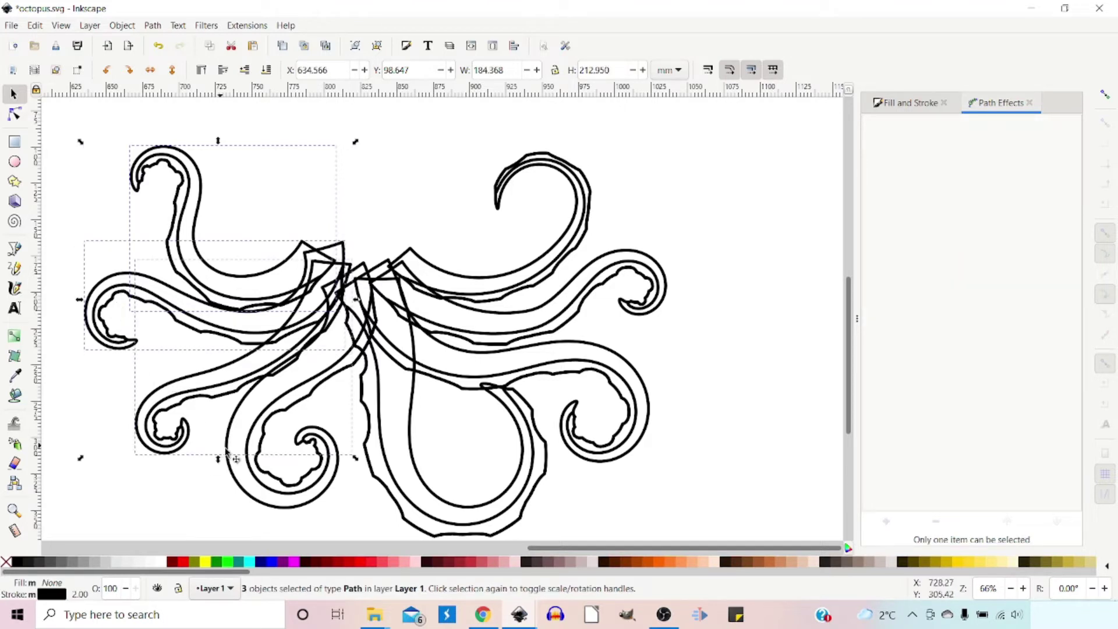
{"action": "left_click", "coordinate": [234, 481], "text": "shift"}
{"action": "left_click", "coordinate": [433, 496], "text": "shift"}
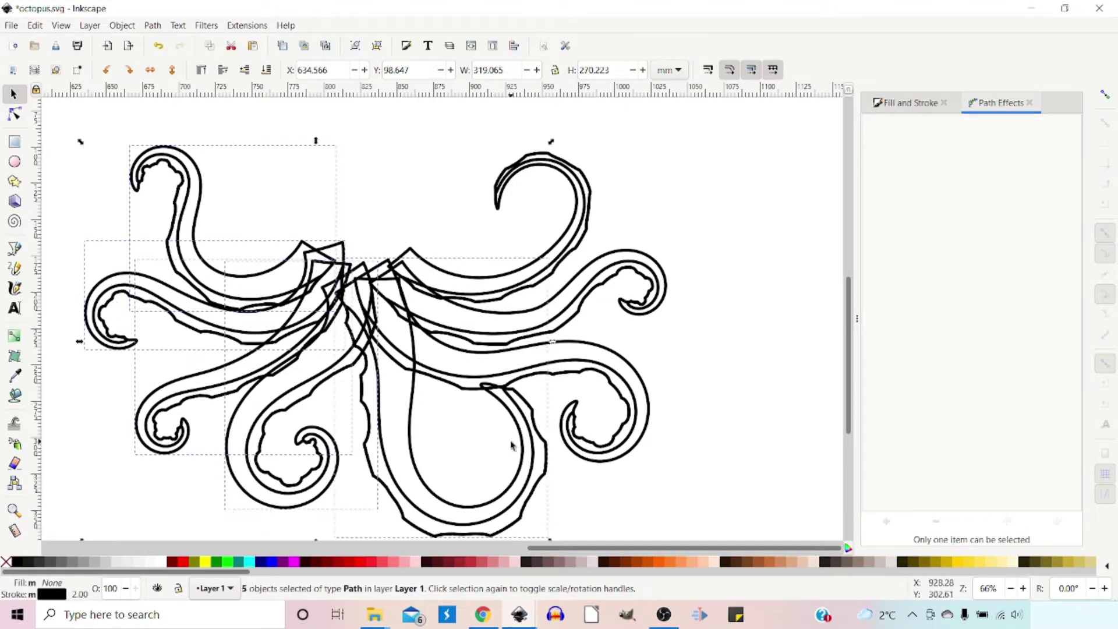
{"action": "left_click", "coordinate": [570, 344], "text": "shift"}
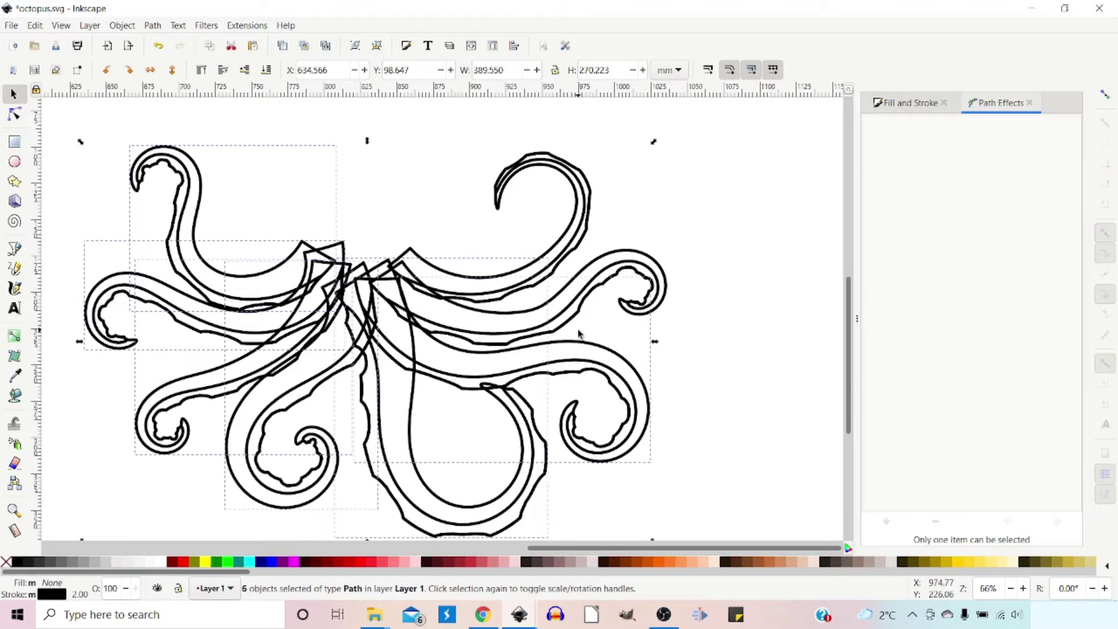
{"action": "left_click", "coordinate": [596, 260], "text": "shift"}
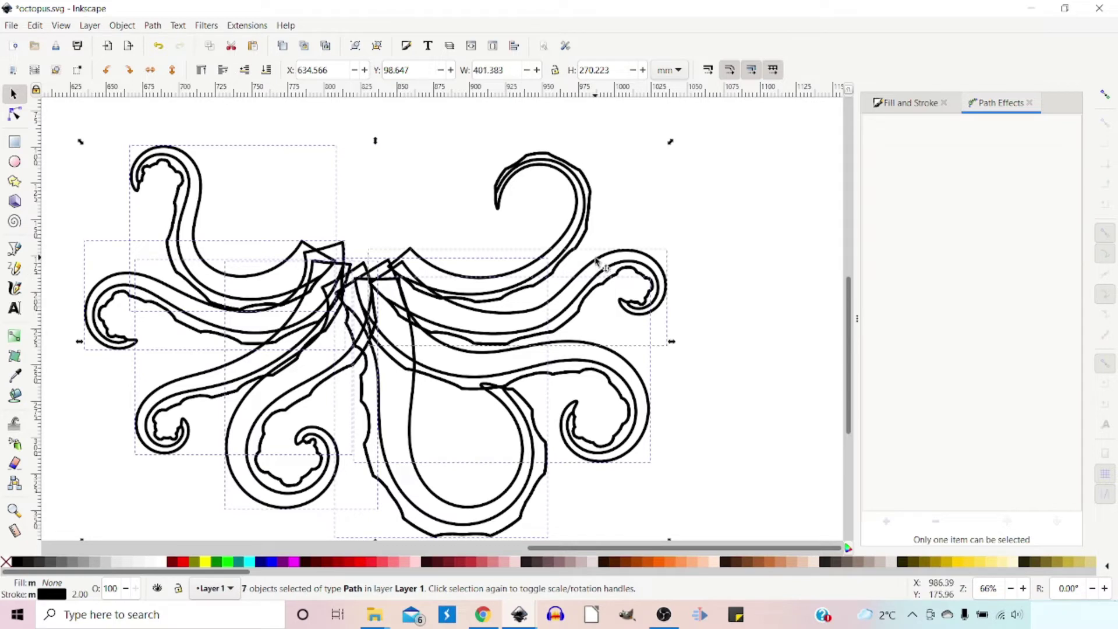
{"action": "left_click", "coordinate": [572, 226], "text": "shift"}
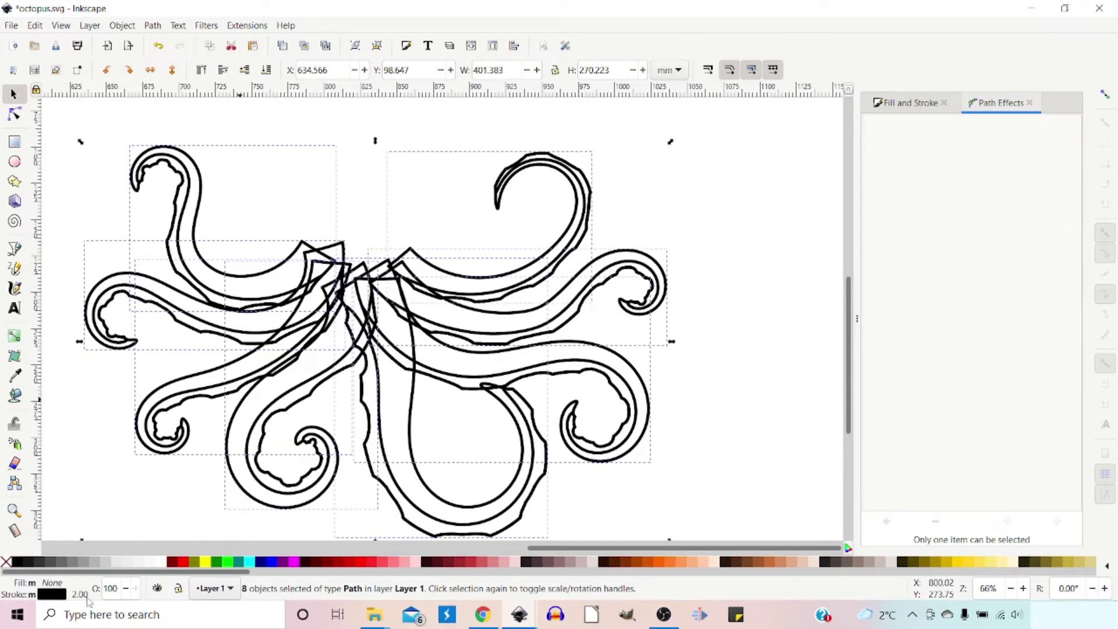
{"action": "left_click", "coordinate": [229, 562]}
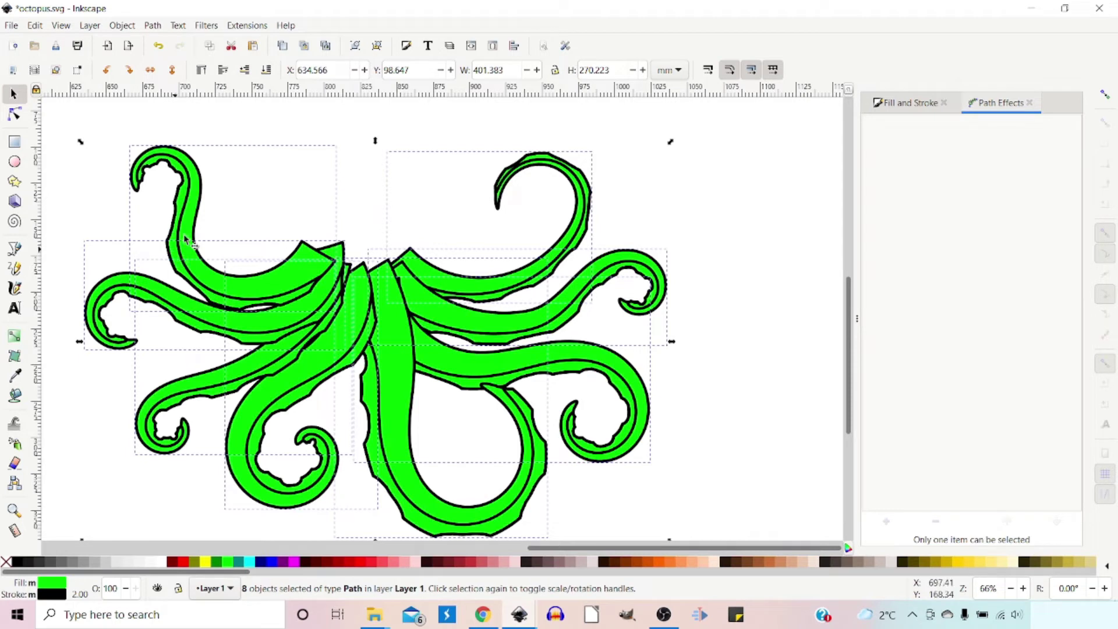
Select the sucker strips of all eight arms and fill them with yellow.
{"action": "key", "text": "Escape"}
{"action": "left_click", "coordinate": [159, 302]}
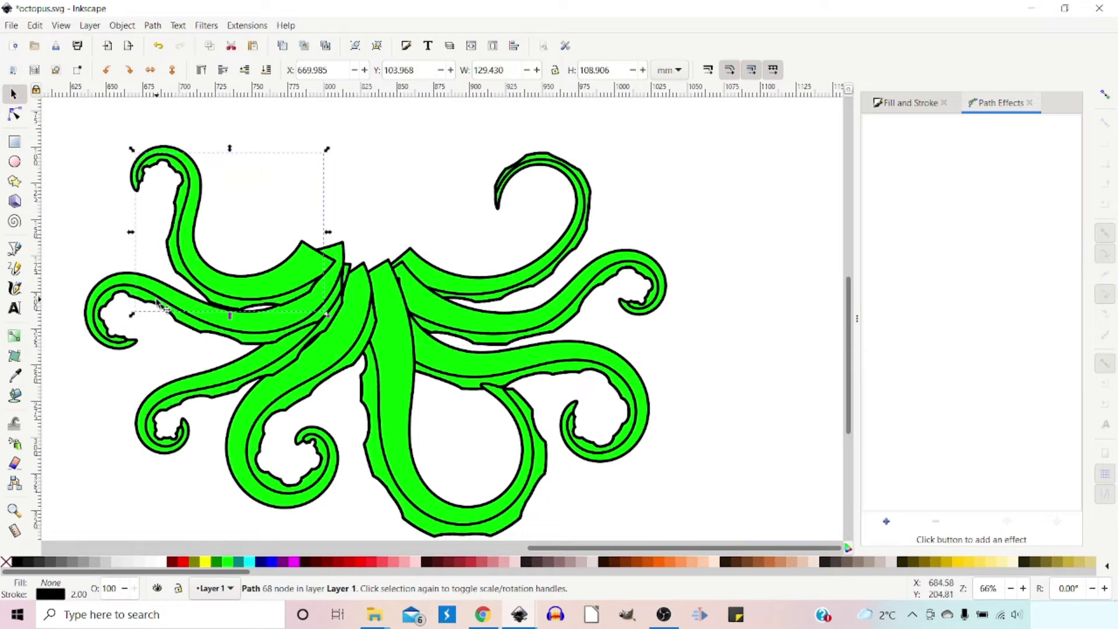
{"action": "left_click", "coordinate": [123, 289], "text": "shift"}
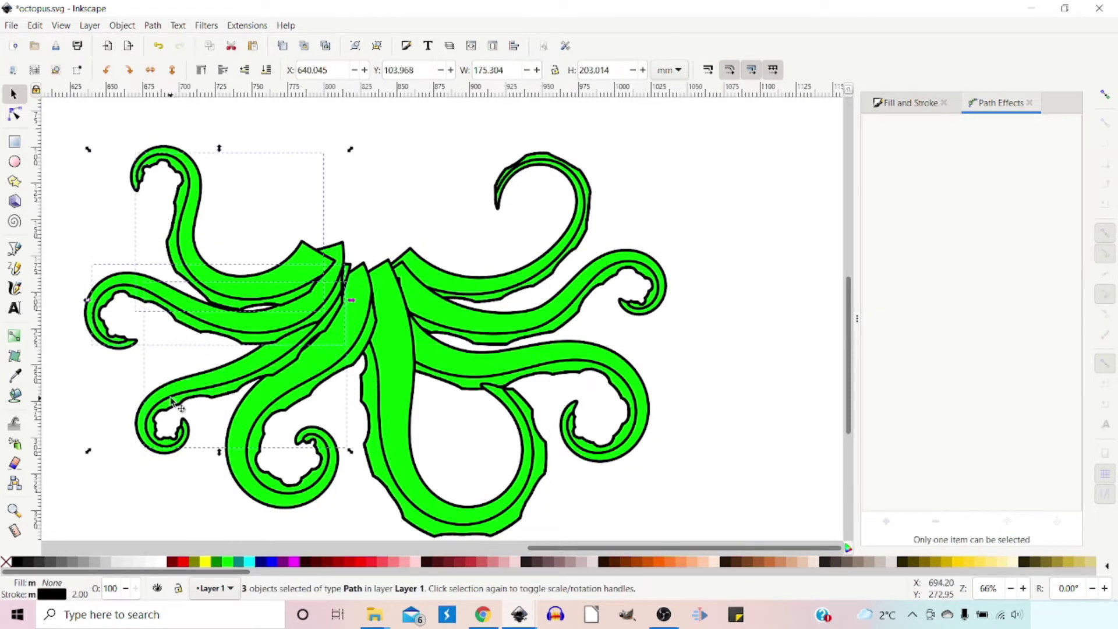
{"action": "left_click", "coordinate": [262, 487], "text": "shift"}
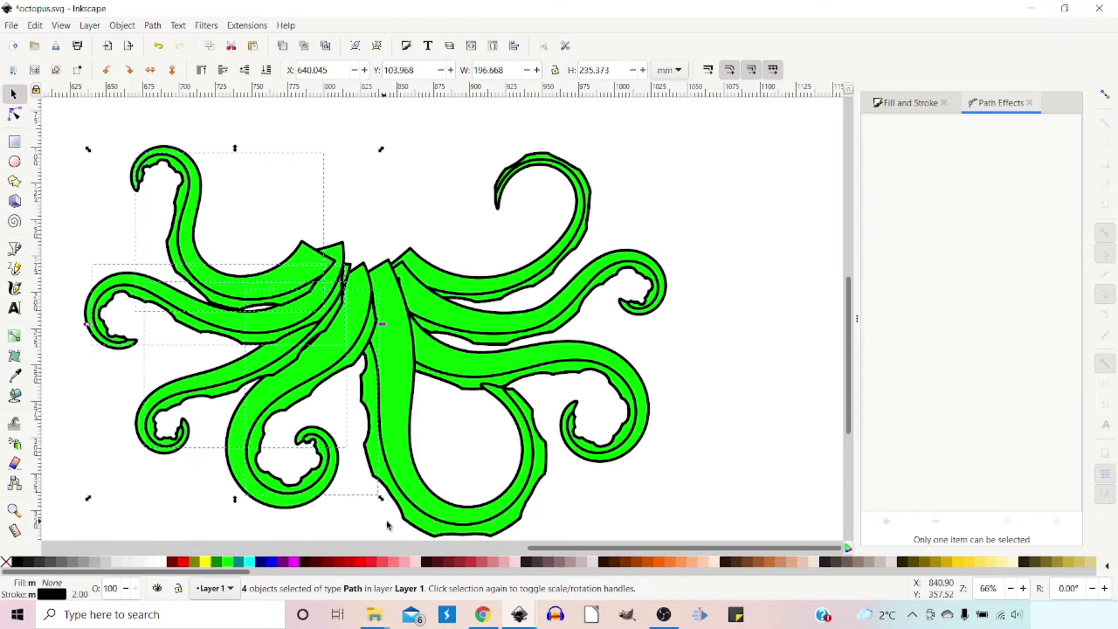
{"action": "left_click", "coordinate": [420, 516], "text": "shift"}
{"action": "left_click", "coordinate": [612, 372], "text": "shift"}
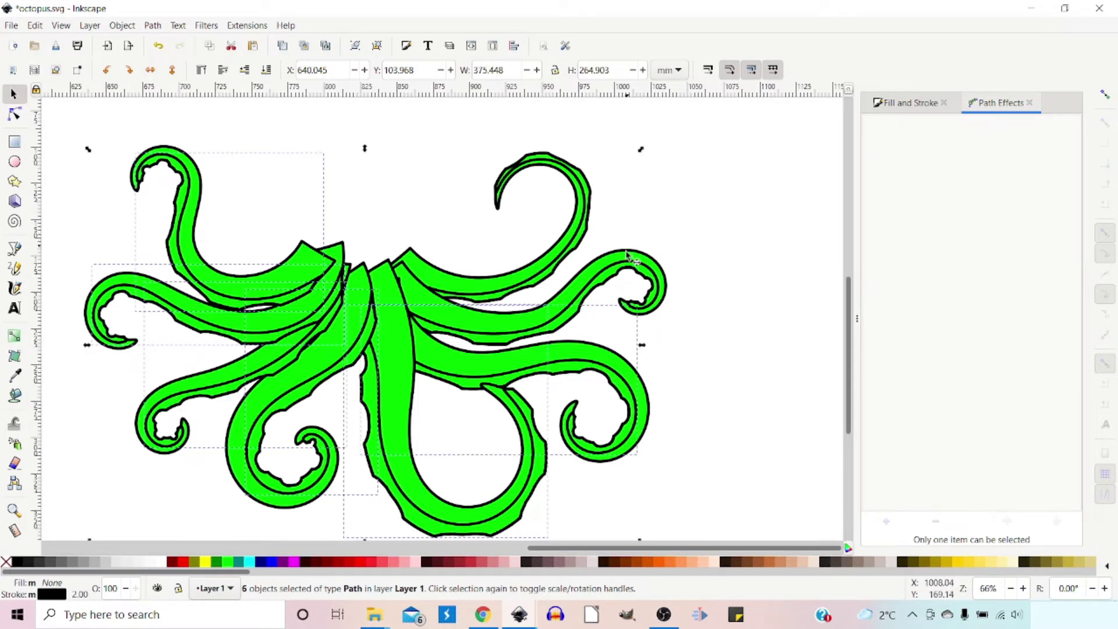
{"action": "left_click", "coordinate": [629, 267], "text": "shift"}
{"action": "left_click", "coordinate": [579, 234], "text": "shift"}
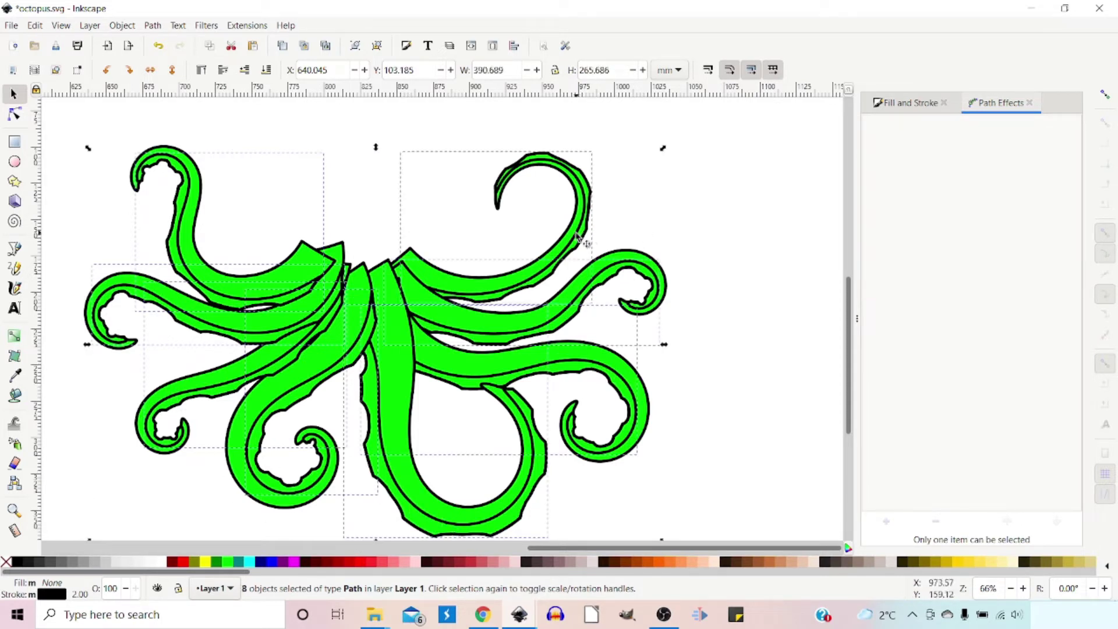
{"action": "left_click", "coordinate": [205, 562]}
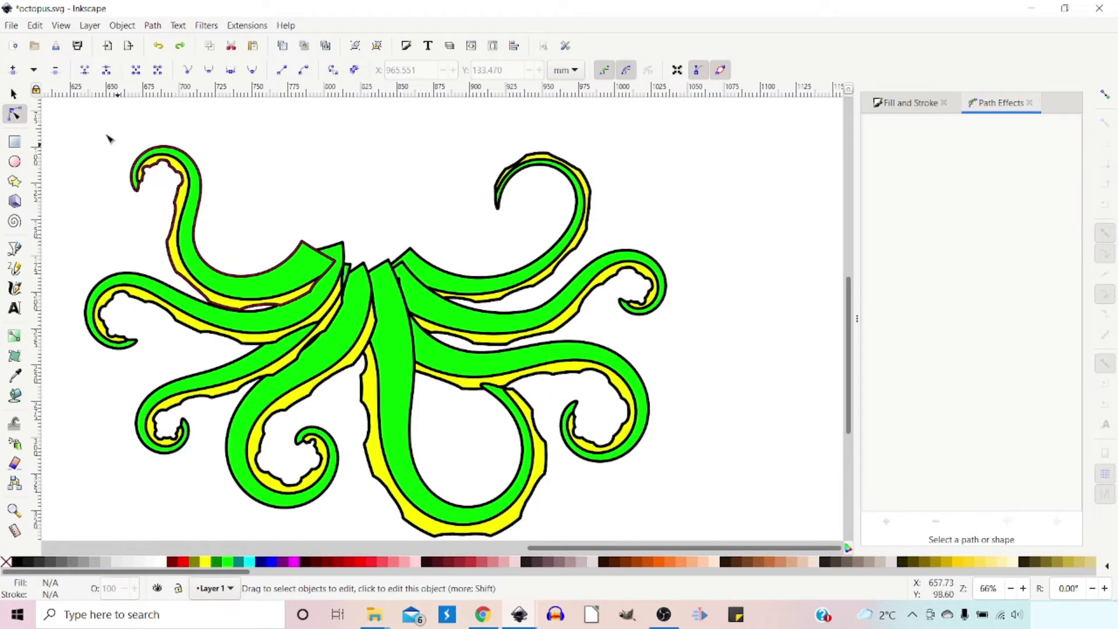
Select the green shape and yellow sucker strip of the uppermost right-hand arm and group them.
{"action": "left_click", "coordinate": [13, 94]}
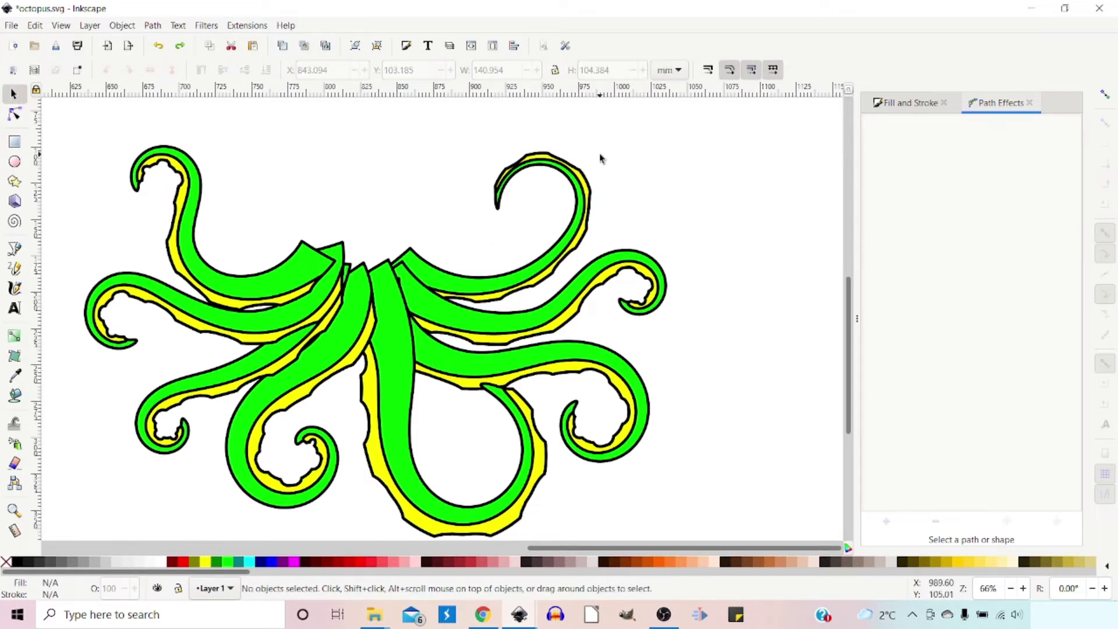
{"action": "key", "text": "alt"}
{"action": "left_click_drag", "start_coordinate": [571, 157], "coordinate": [558, 170]}
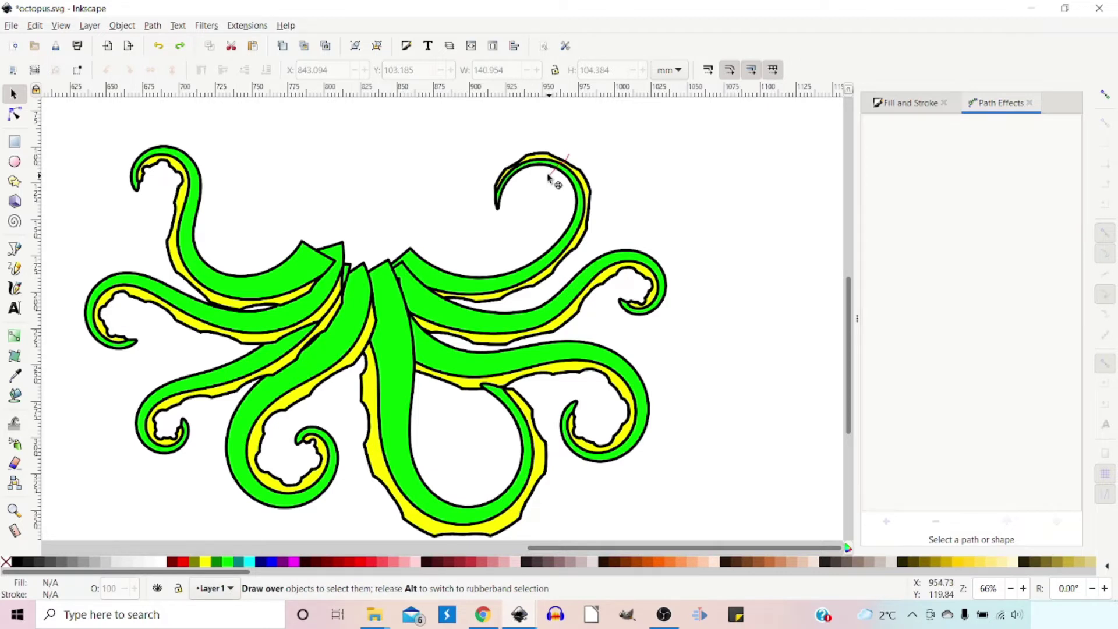
{"action": "left_click_drag", "start_coordinate": [548, 175], "coordinate": [549, 176]}
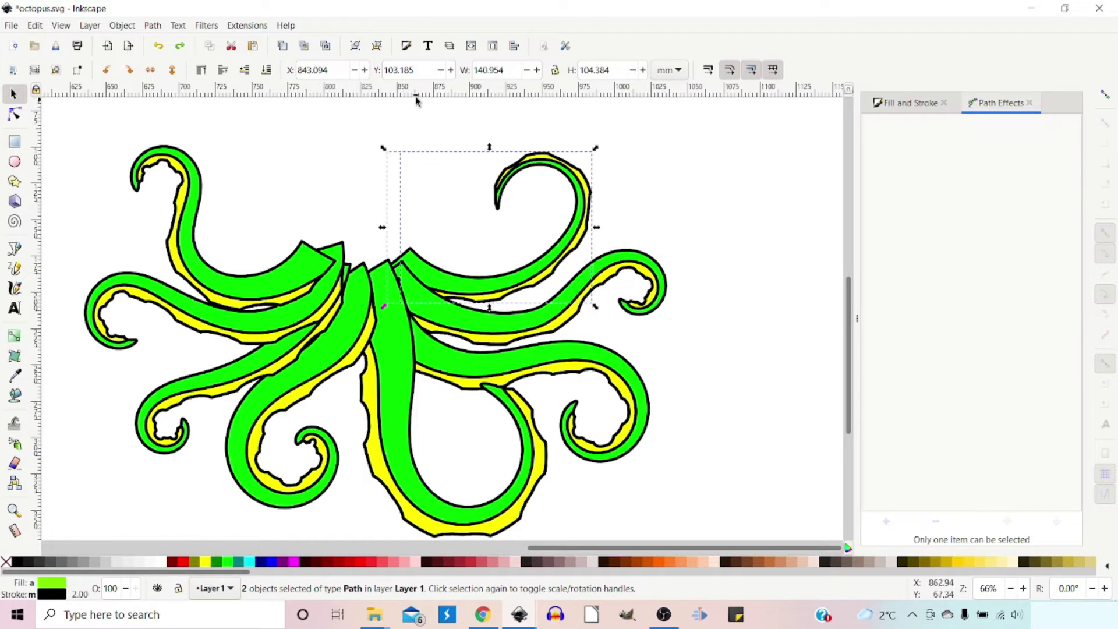
{"action": "left_click", "coordinate": [356, 48]}
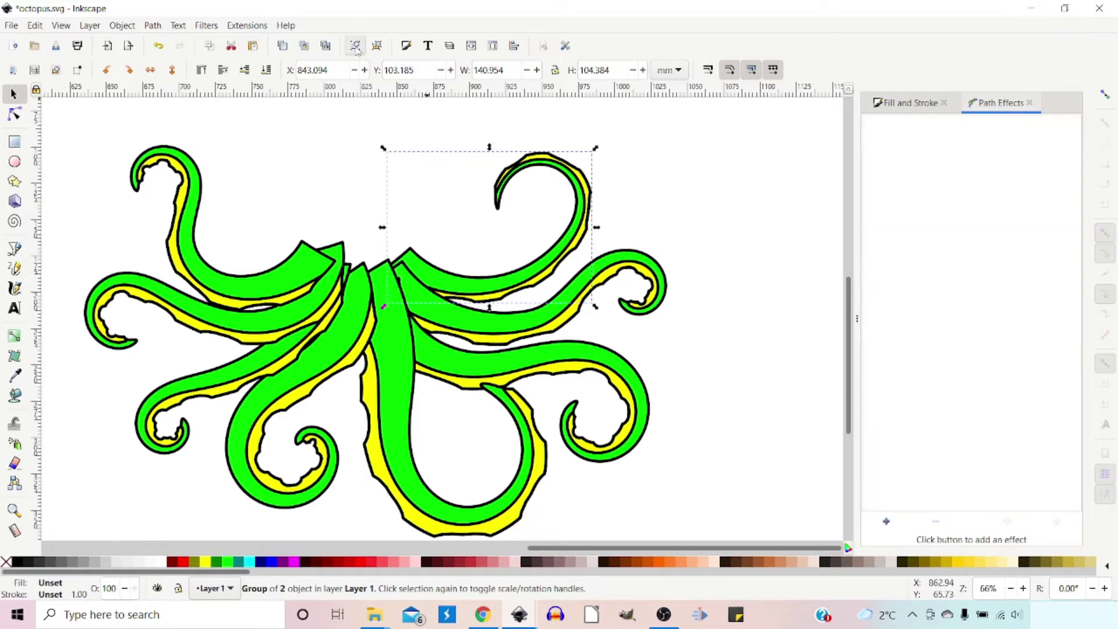
Group the green and yellow parts of the second and third right-hand arms, each arm as its own group.
{"action": "left_click", "coordinate": [688, 247]}
{"action": "left_click_drag", "start_coordinate": [688, 247], "coordinate": [645, 273]}
{"action": "left_click", "coordinate": [356, 48]}
{"action": "left_click", "coordinate": [670, 402]}
{"action": "left_click_drag", "start_coordinate": [669, 402], "coordinate": [626, 416]}
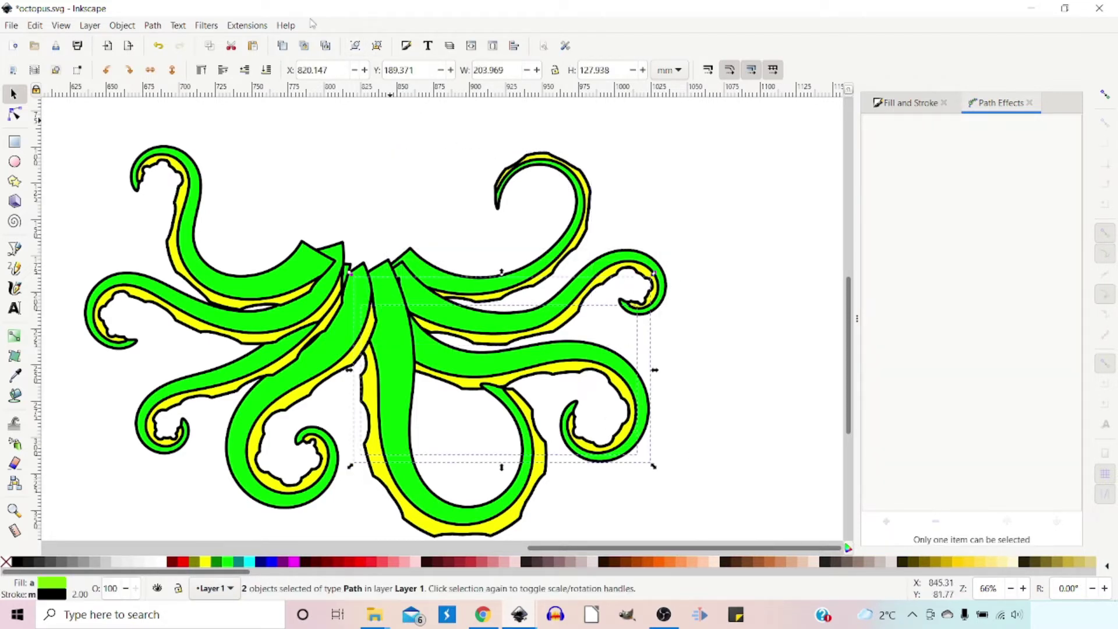
{"action": "left_click", "coordinate": [356, 47]}
Group the green and yellow parts of the large looped bottom arm and of the lowest left-hand arm, each separately.
{"action": "left_click", "coordinate": [591, 508]}
{"action": "left_click_drag", "start_coordinate": [590, 508], "coordinate": [518, 494]}
{"action": "left_click", "coordinate": [356, 47]}
{"action": "left_click", "coordinate": [230, 511]}
{"action": "left_click_drag", "start_coordinate": [230, 510], "coordinate": [269, 479]}
{"action": "left_click", "coordinate": [356, 46]}
Group the green and yellow parts of the three remaining left-hand arms, each arm as its own group.
{"action": "left_click", "coordinate": [207, 444]}
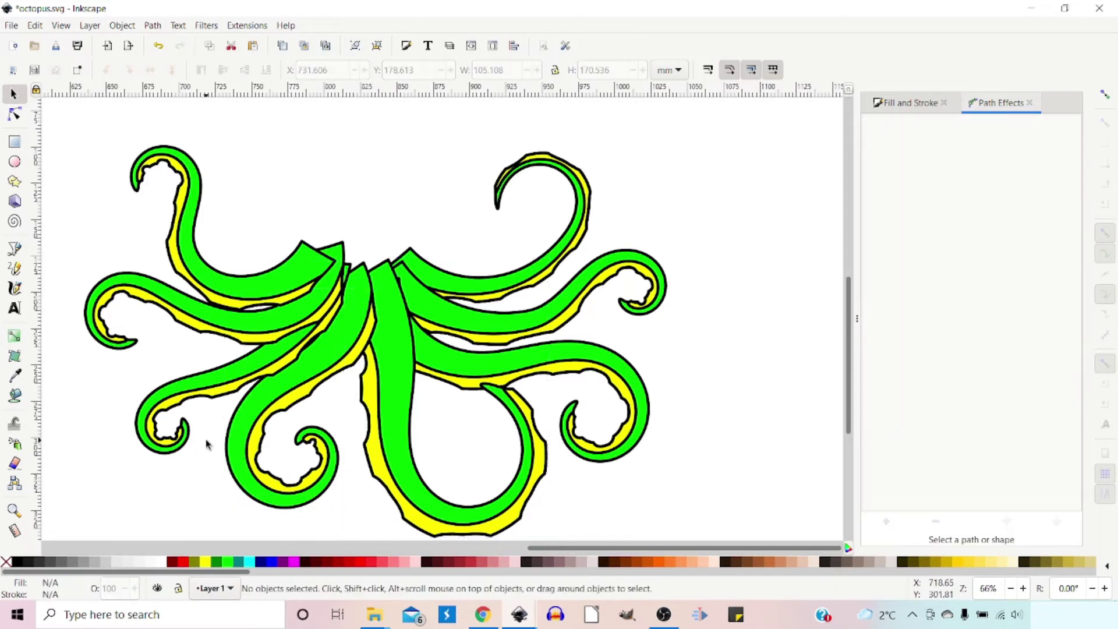
{"action": "left_click_drag", "start_coordinate": [194, 417], "coordinate": [152, 402]}
{"action": "left_click", "coordinate": [355, 46]}
{"action": "left_click", "coordinate": [149, 329]}
{"action": "left_click_drag", "start_coordinate": [148, 329], "coordinate": [163, 277]}
{"action": "left_click", "coordinate": [356, 47]}
{"action": "left_click", "coordinate": [157, 198]}
{"action": "left_click_drag", "start_coordinate": [158, 198], "coordinate": [219, 156]}
{"action": "left_click", "coordinate": [353, 49]}
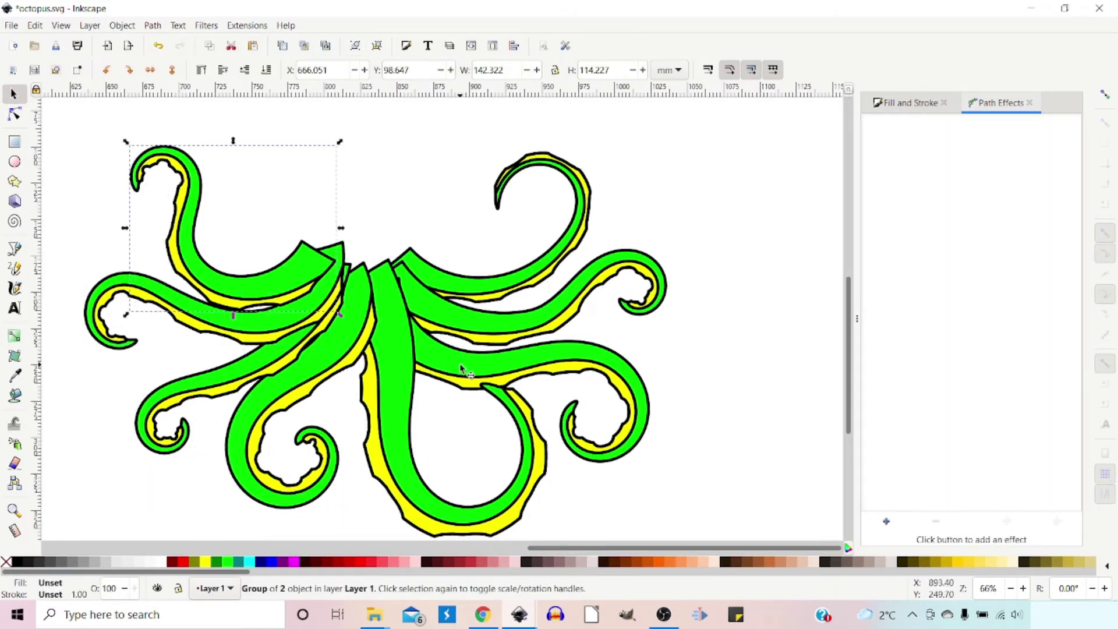
Move the third right-hand arm slightly up and nudge the large looped arm slightly to the left.
{"action": "left_click_drag", "start_coordinate": [461, 368], "coordinate": [470, 356]}
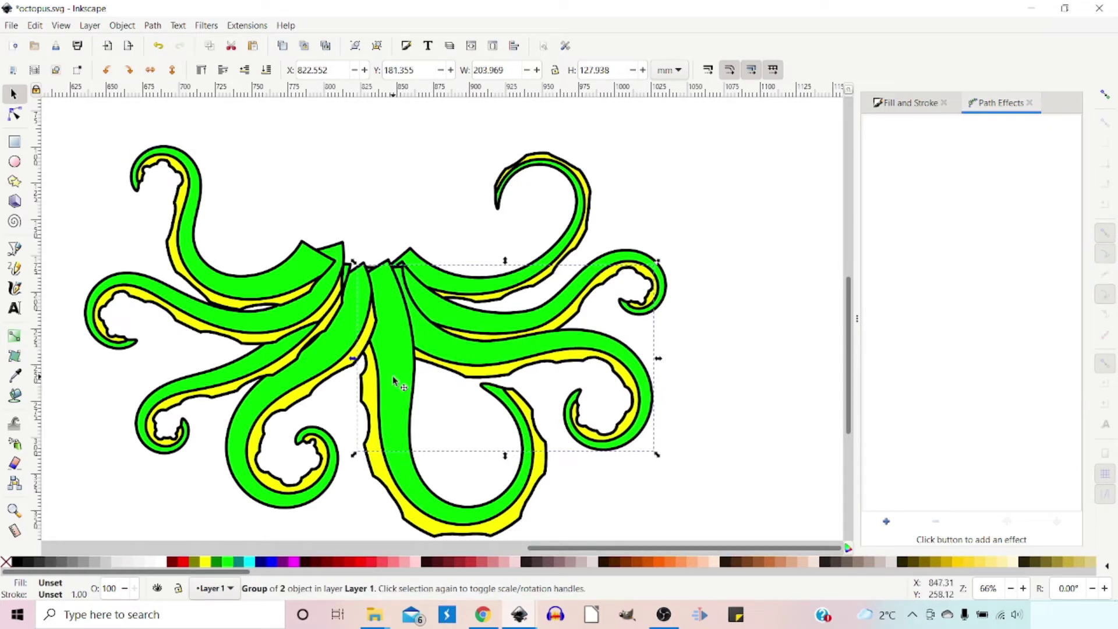
{"action": "left_click_drag", "start_coordinate": [393, 367], "coordinate": [390, 366]}
Restack the left-hand arms: raise the lowest one to the top, raise the third from the top, and lower the uppermost to the bottom.
{"action": "left_click", "coordinate": [343, 343]}
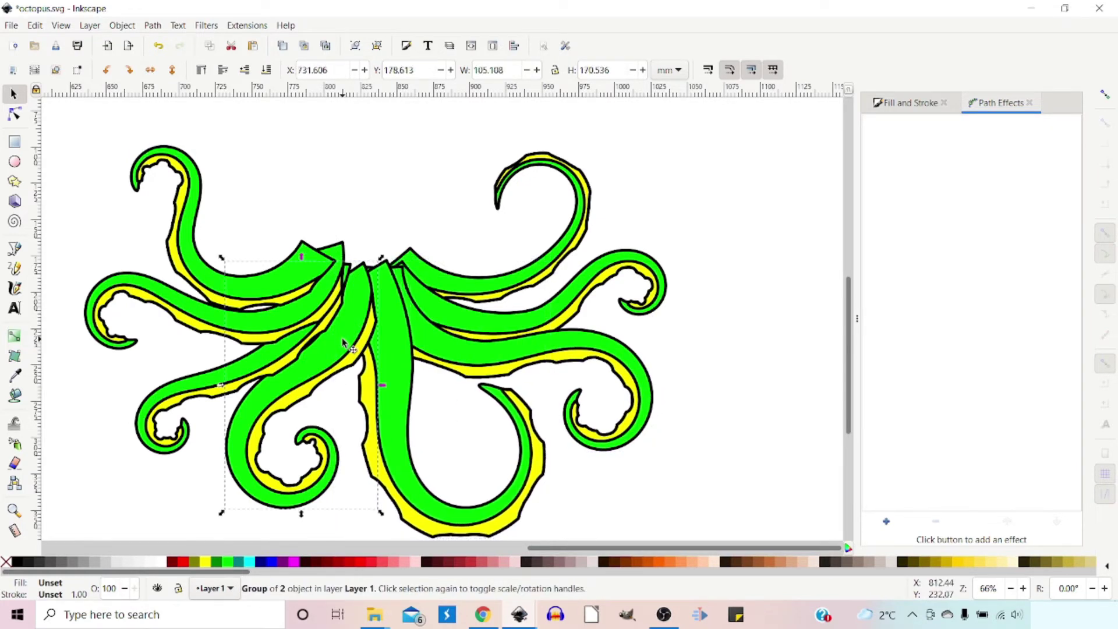
{"action": "left_click", "coordinate": [204, 74]}
{"action": "left_click", "coordinate": [282, 354]}
{"action": "left_click", "coordinate": [226, 72]}
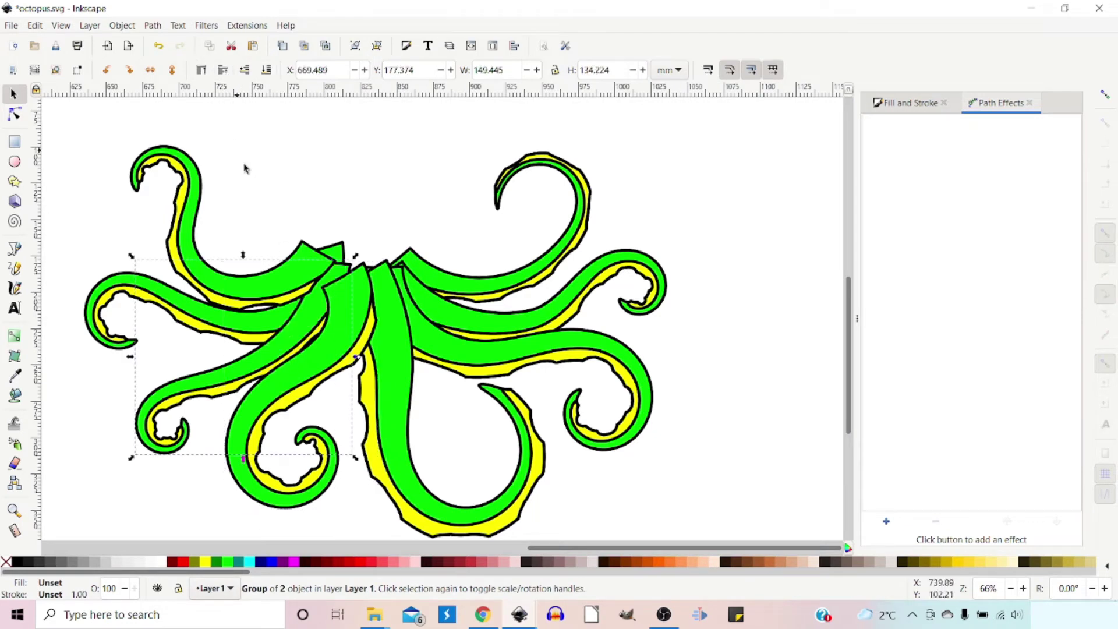
{"action": "left_click", "coordinate": [265, 285]}
{"action": "left_click", "coordinate": [267, 71]}
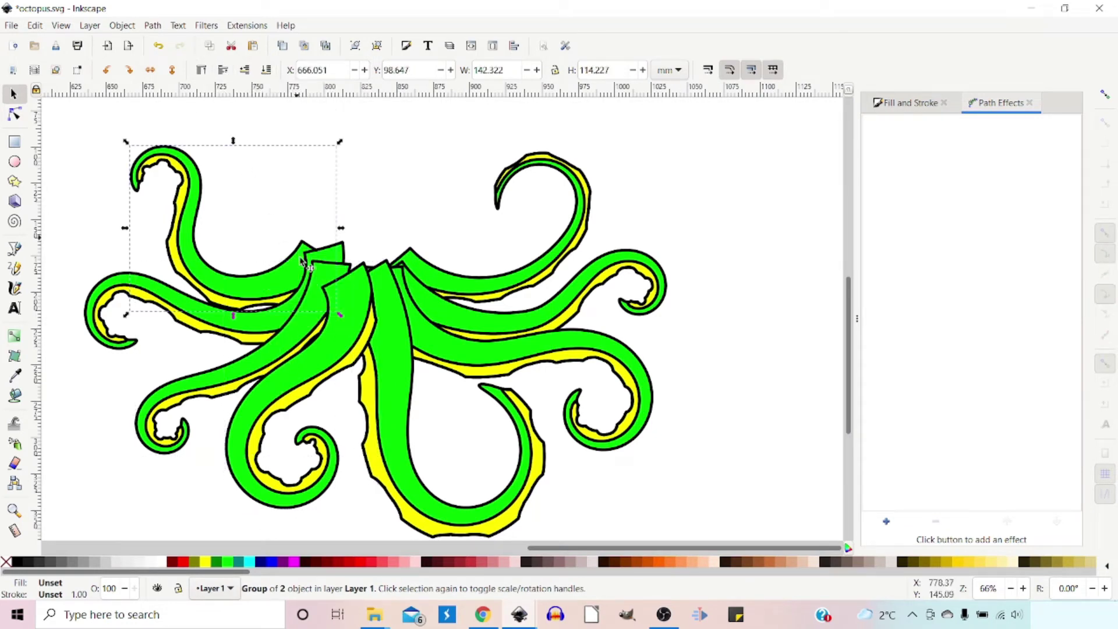
Shift the second and third left-hand arms and rotate the third slightly so their bases overlap neatly.
{"action": "left_click_drag", "start_coordinate": [233, 324], "coordinate": [228, 328]}
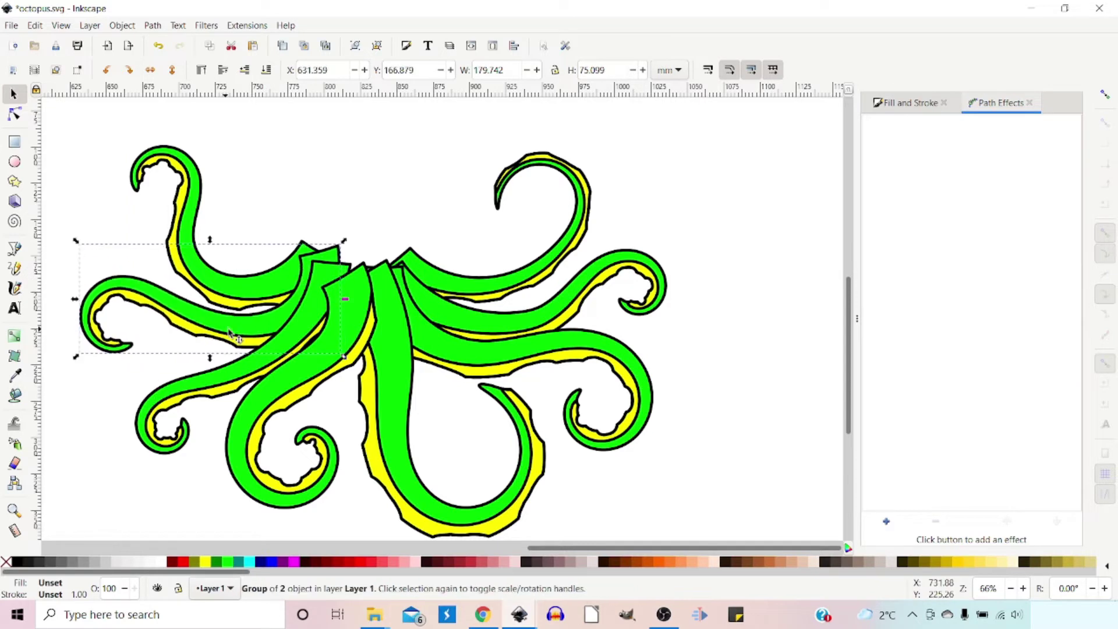
{"action": "left_click_drag", "start_coordinate": [304, 323], "coordinate": [309, 324]}
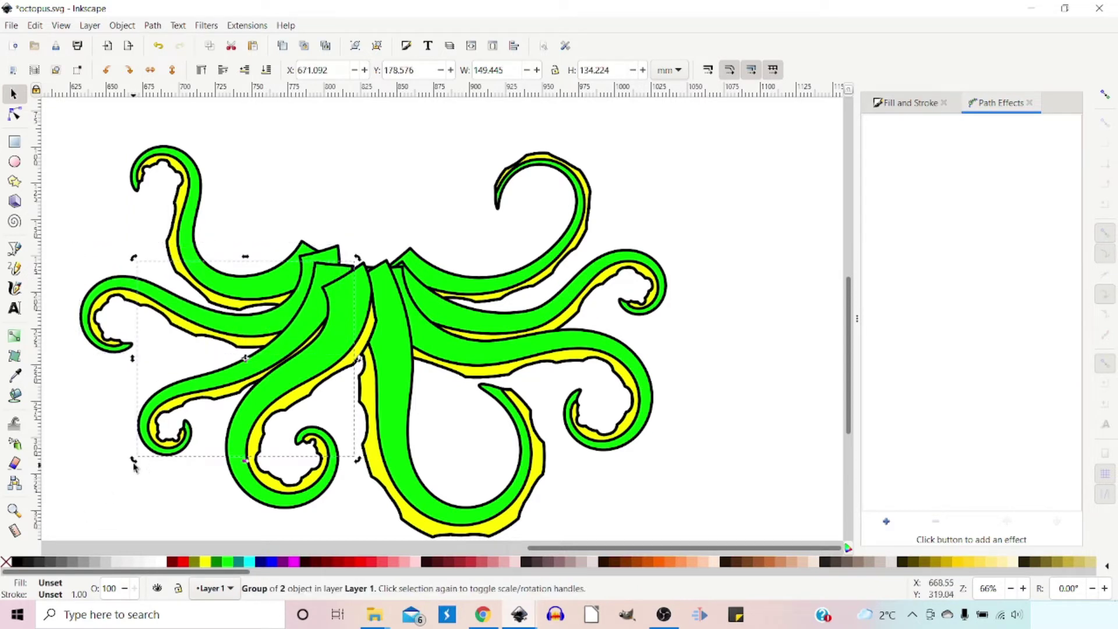
{"action": "left_click_drag", "start_coordinate": [133, 455], "coordinate": [137, 460]}
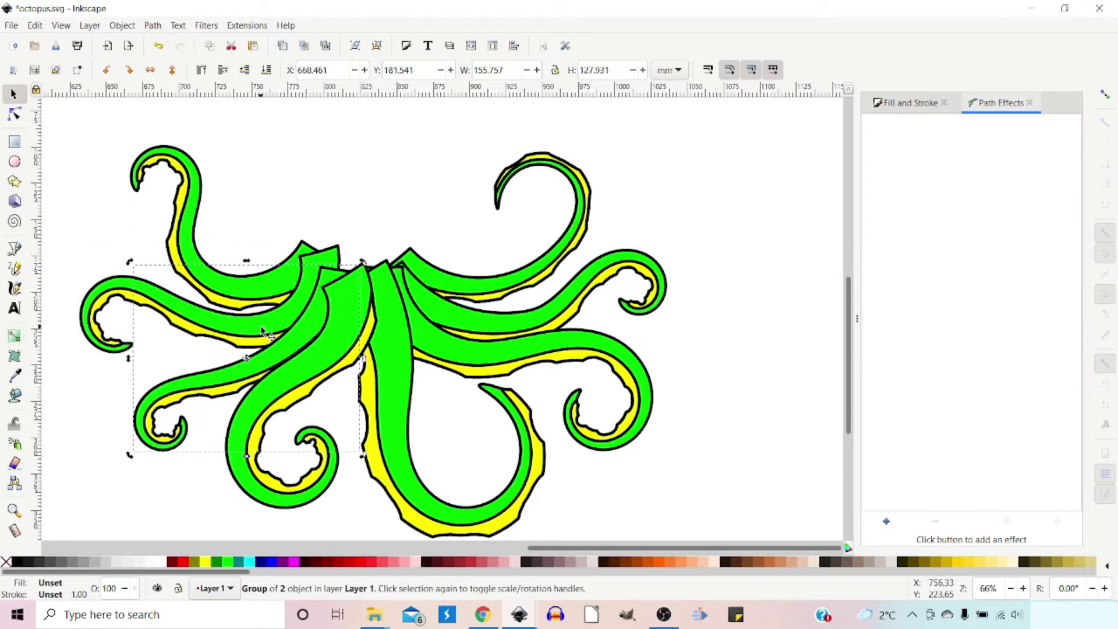
{"action": "left_click_drag", "start_coordinate": [255, 329], "coordinate": [244, 323]}
{"action": "left_click_drag", "start_coordinate": [306, 288], "coordinate": [300, 289]}
{"action": "left_click_drag", "start_coordinate": [322, 259], "coordinate": [332, 263]}
Rotate and reposition the uppermost and second left-hand arms so the upper one sits lower, against the arm beneath it.
{"action": "left_click", "coordinate": [286, 279]}
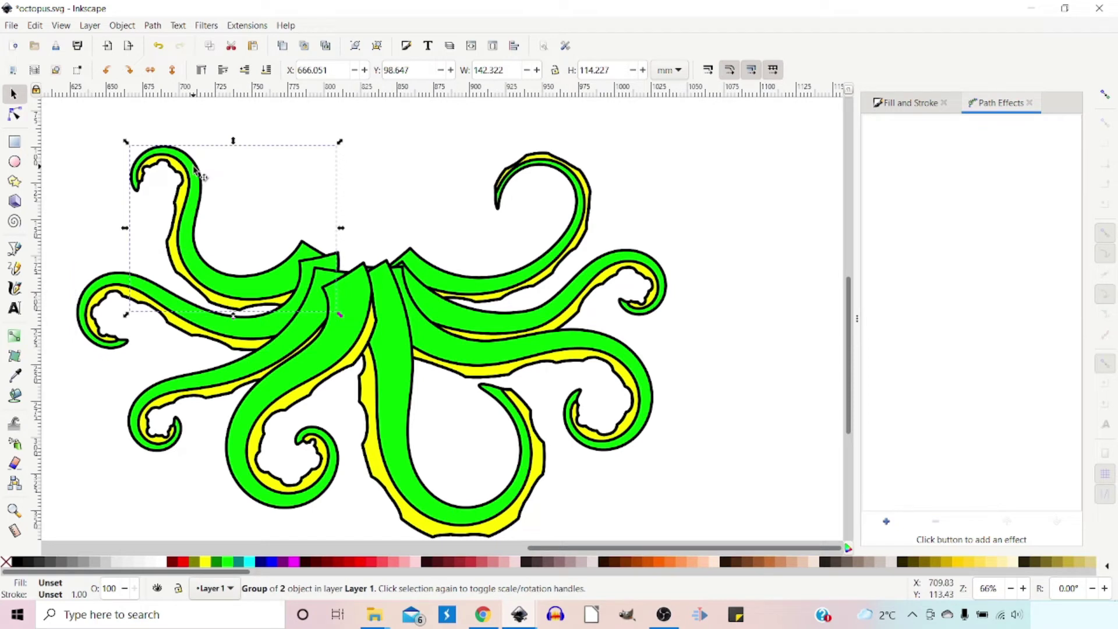
{"action": "left_click_drag", "start_coordinate": [125, 142], "coordinate": [164, 180]}
{"action": "left_click_drag", "start_coordinate": [242, 282], "coordinate": [267, 279]}
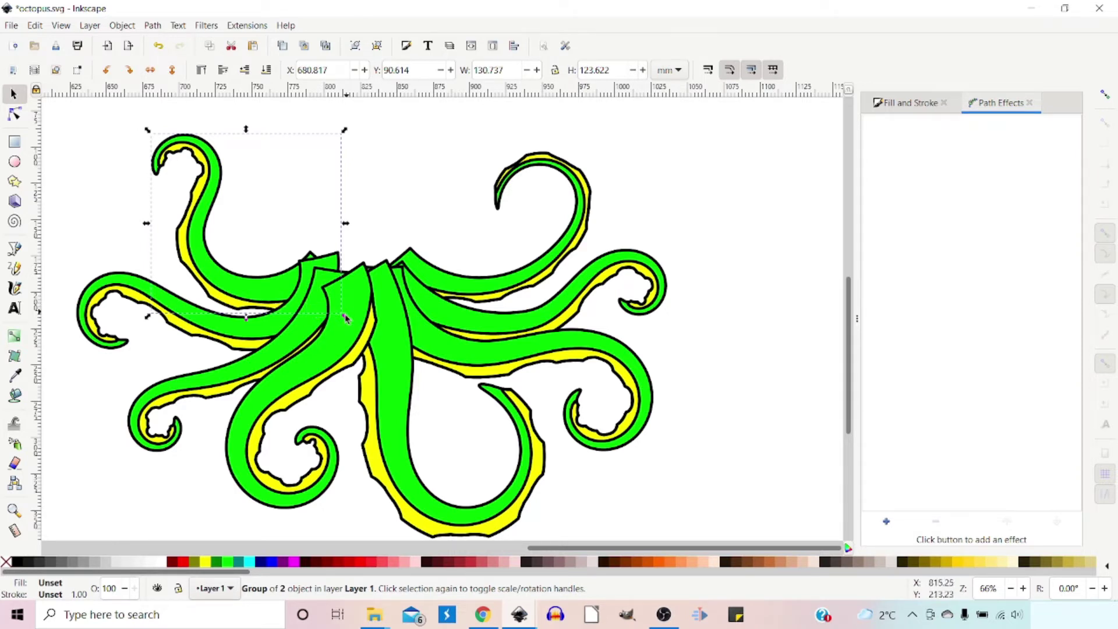
{"action": "left_click", "coordinate": [188, 150]}
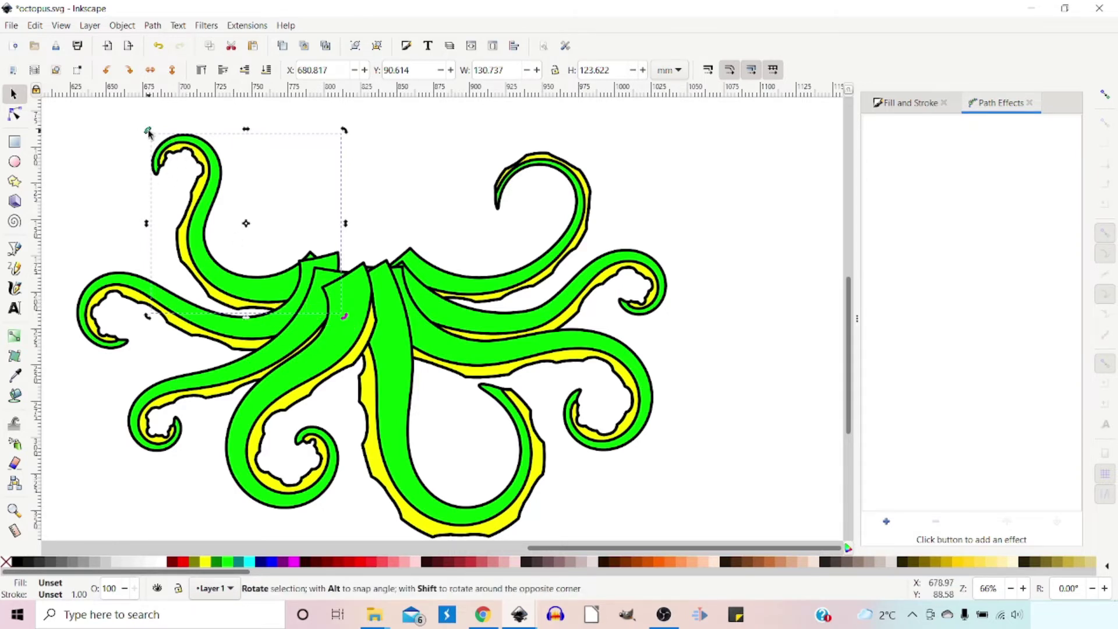
{"action": "left_click_drag", "start_coordinate": [148, 131], "coordinate": [135, 149]}
{"action": "left_click_drag", "start_coordinate": [282, 285], "coordinate": [278, 327]}
{"action": "left_click", "coordinate": [269, 321]}
{"action": "left_click", "coordinate": [235, 264]}
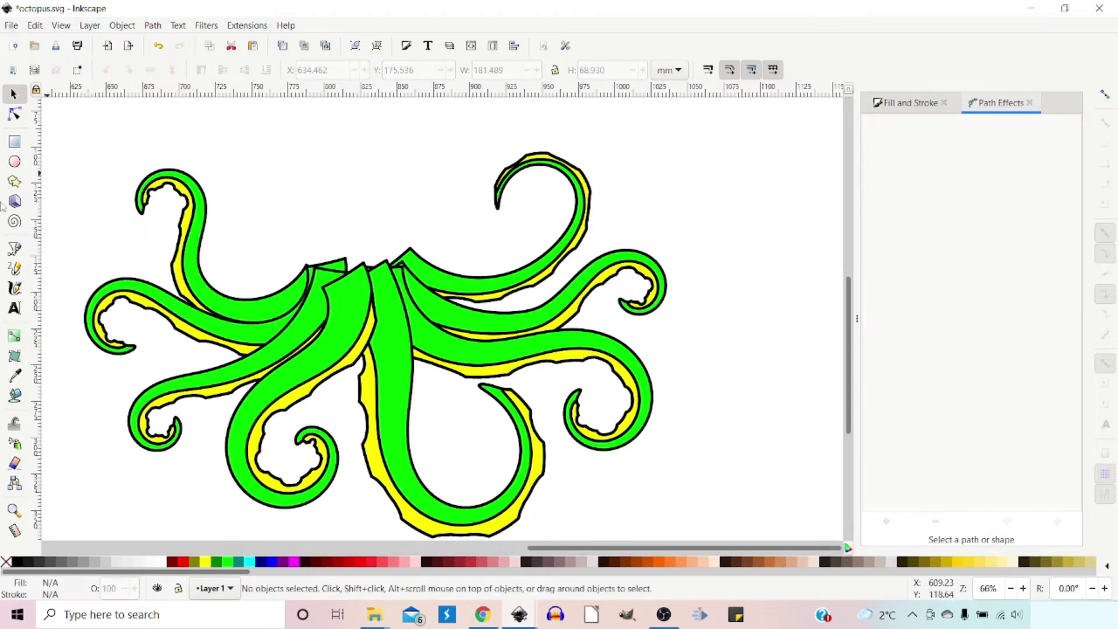
Draw the octopus head with the Pen tool as a curved outline from the upper right arm's base around to the upper left arm's base.
{"action": "left_click", "coordinate": [14, 249]}
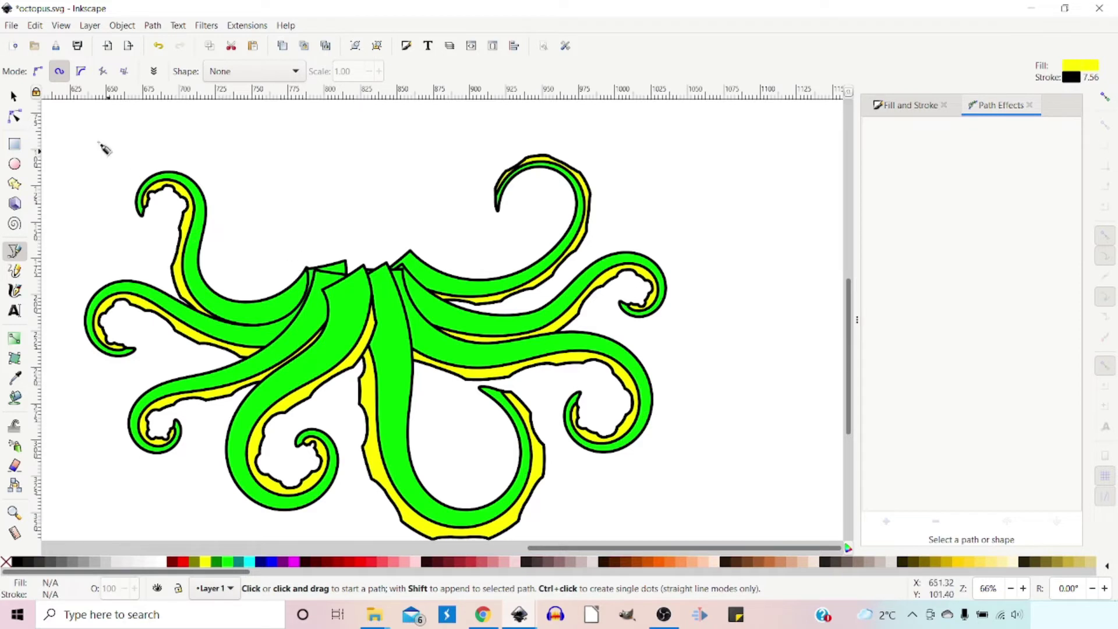
{"action": "left_click", "coordinate": [39, 72]}
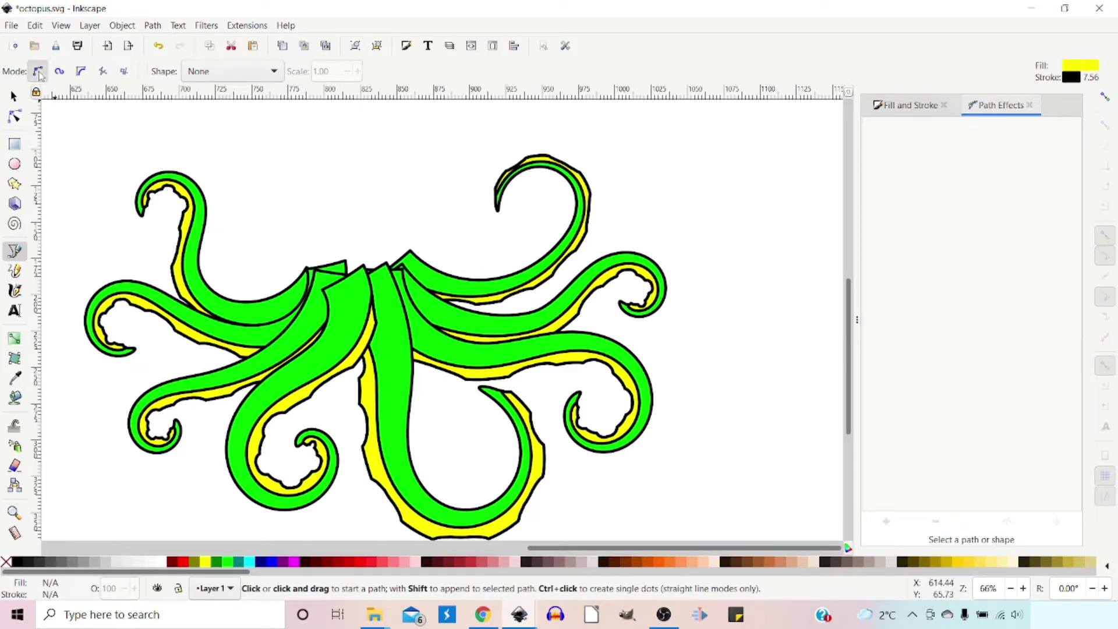
{"action": "left_click", "coordinate": [410, 251]}
{"action": "left_click_drag", "start_coordinate": [428, 187], "coordinate": [411, 161]}
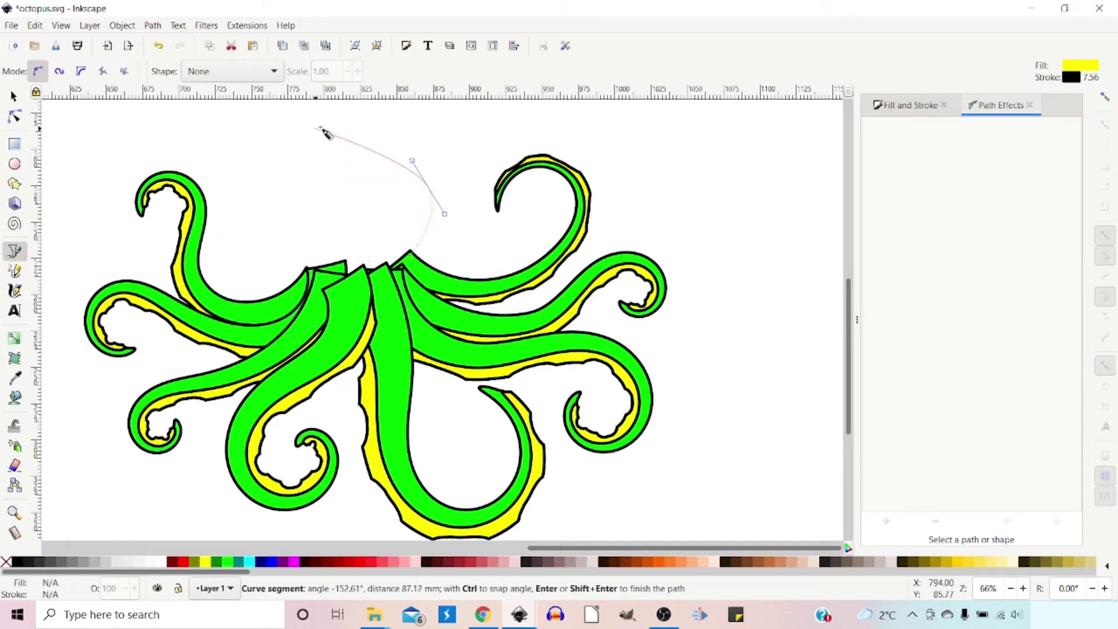
{"action": "left_click_drag", "start_coordinate": [317, 131], "coordinate": [267, 140]}
{"action": "left_click_drag", "start_coordinate": [216, 173], "coordinate": [218, 194]}
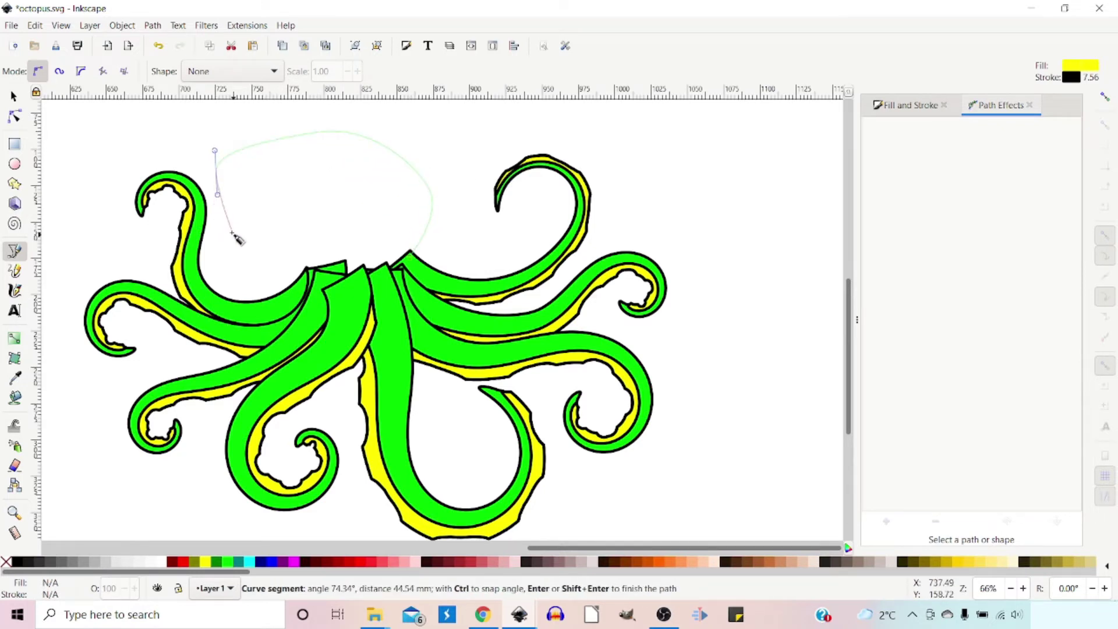
{"action": "left_click_drag", "start_coordinate": [237, 239], "coordinate": [295, 247]}
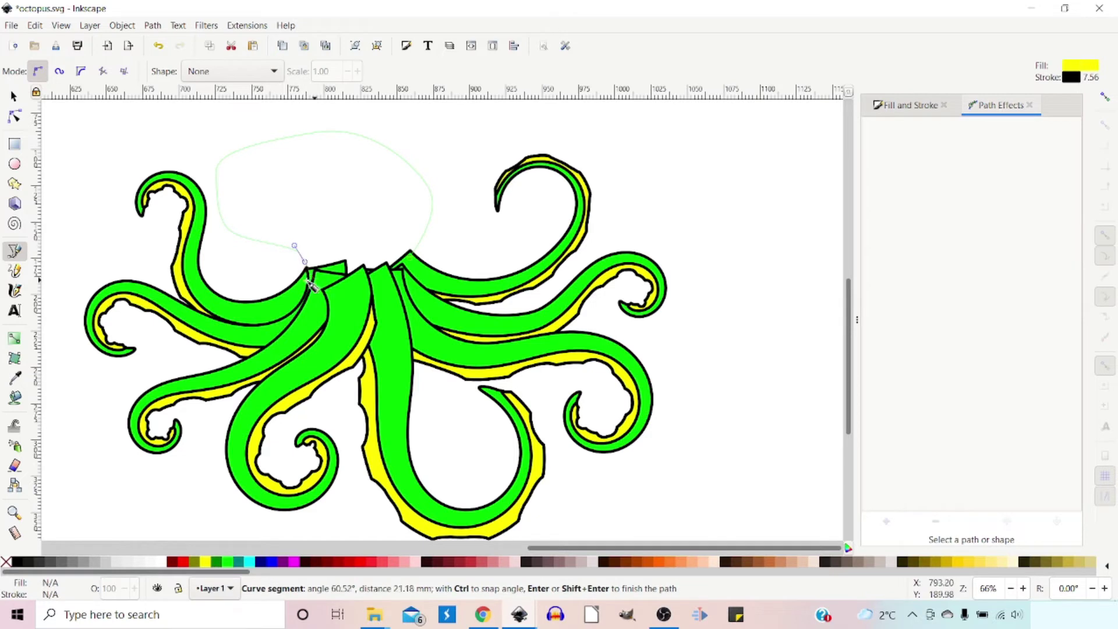
{"action": "left_click", "coordinate": [306, 271]}
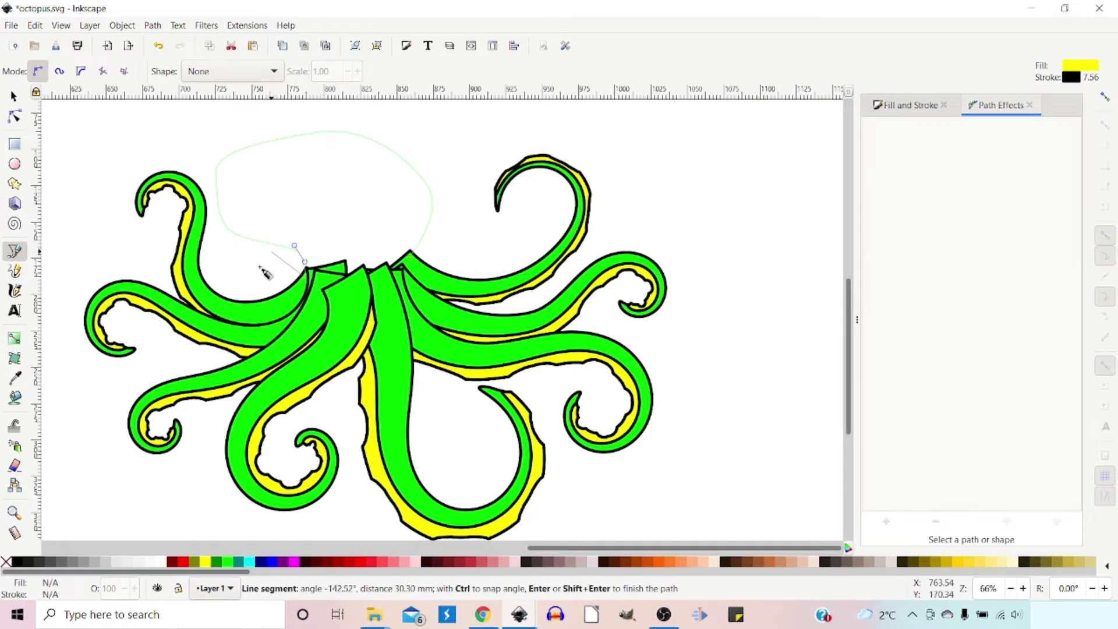
{"action": "key", "text": "Return"}
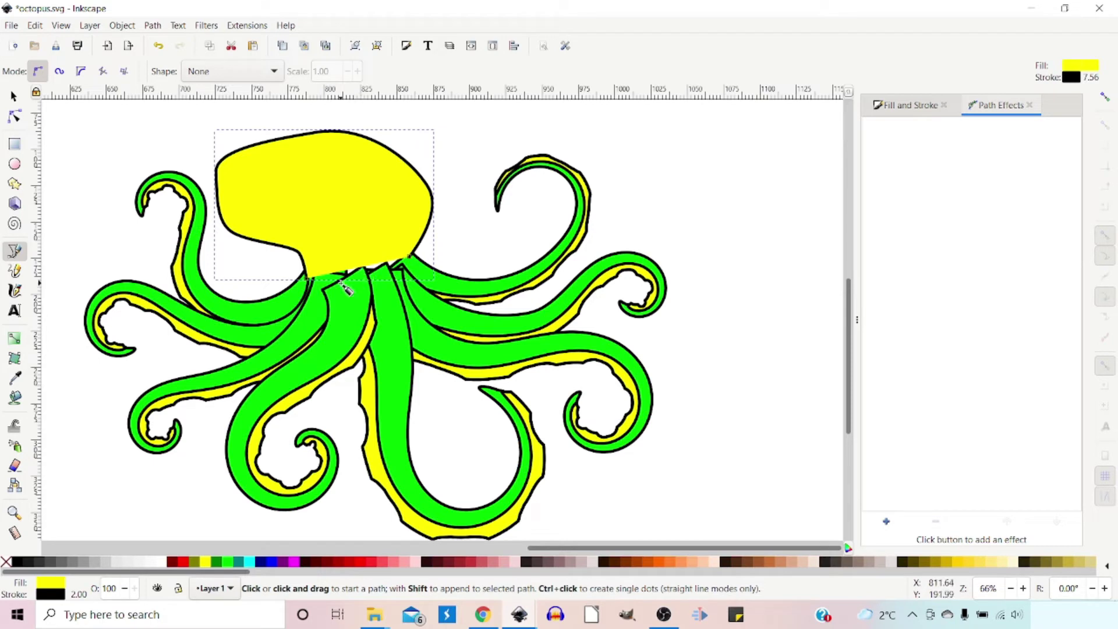
Close the head outline with straight segments running across the bases of the arms.
{"action": "left_click", "coordinate": [341, 284]}
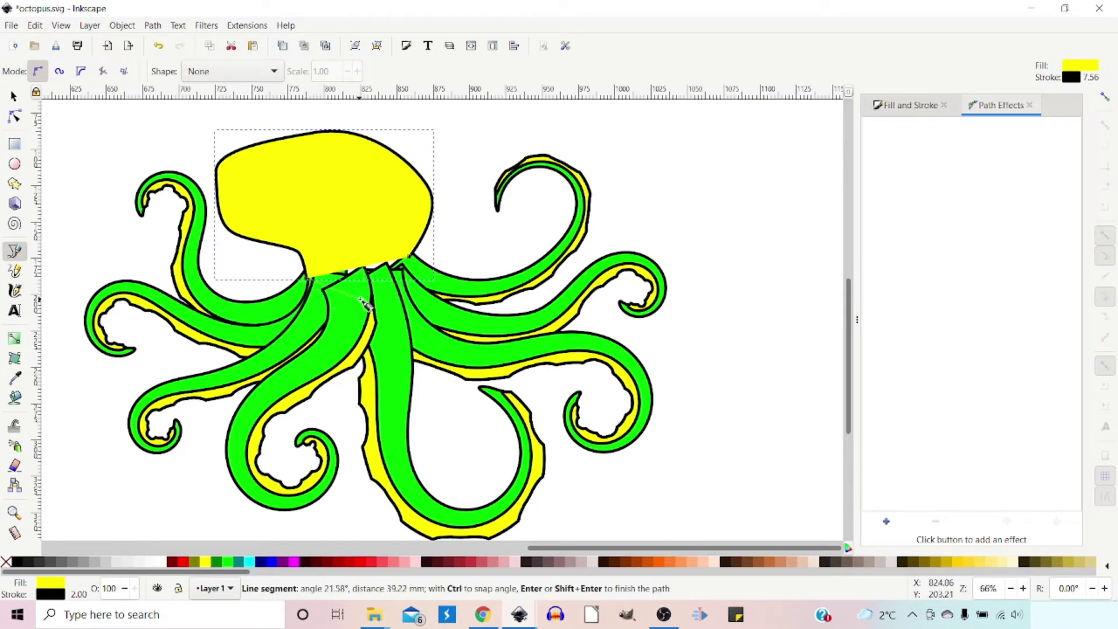
{"action": "left_click", "coordinate": [313, 294]}
{"action": "left_click", "coordinate": [384, 282]}
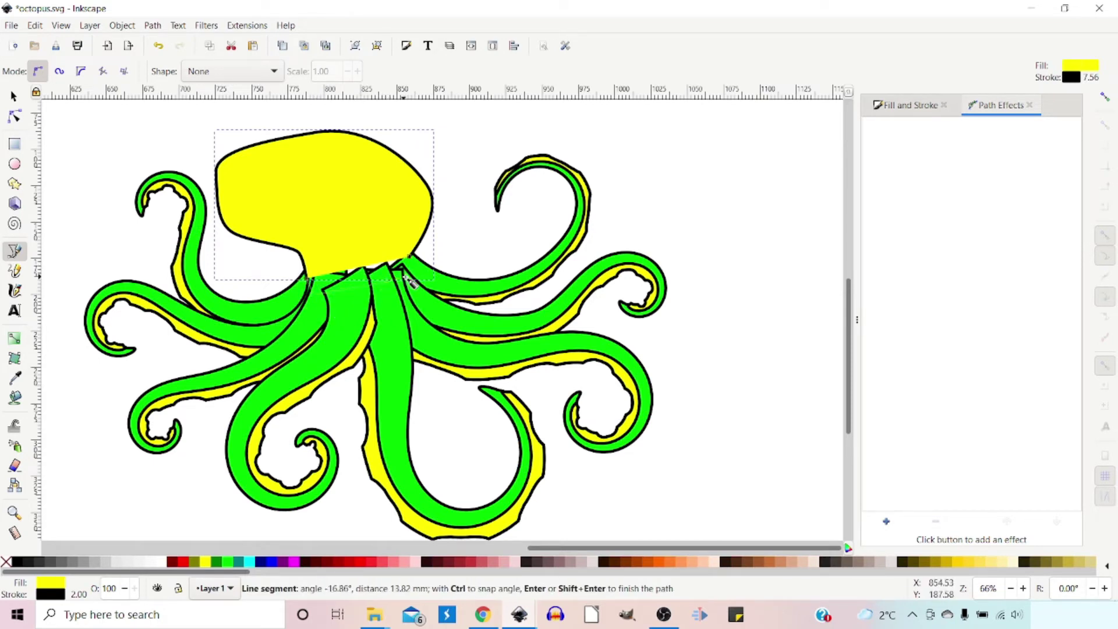
{"action": "left_click", "coordinate": [412, 257]}
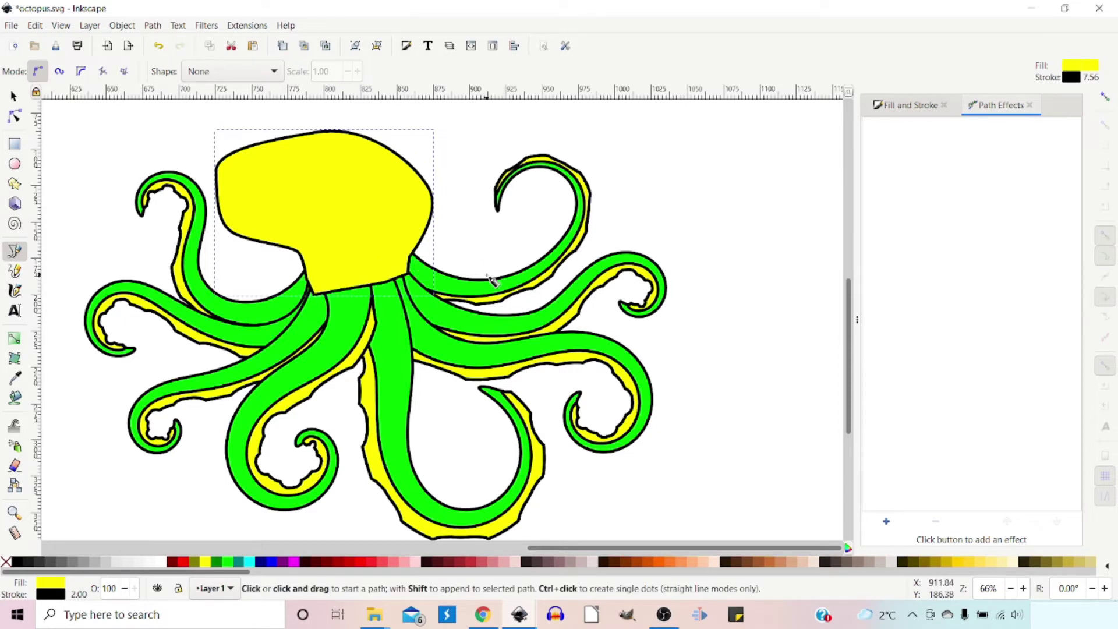
Round the top of the head by adjusting its curve handles and shift the two neck nodes slightly outwards.
{"action": "key", "text": "n"}
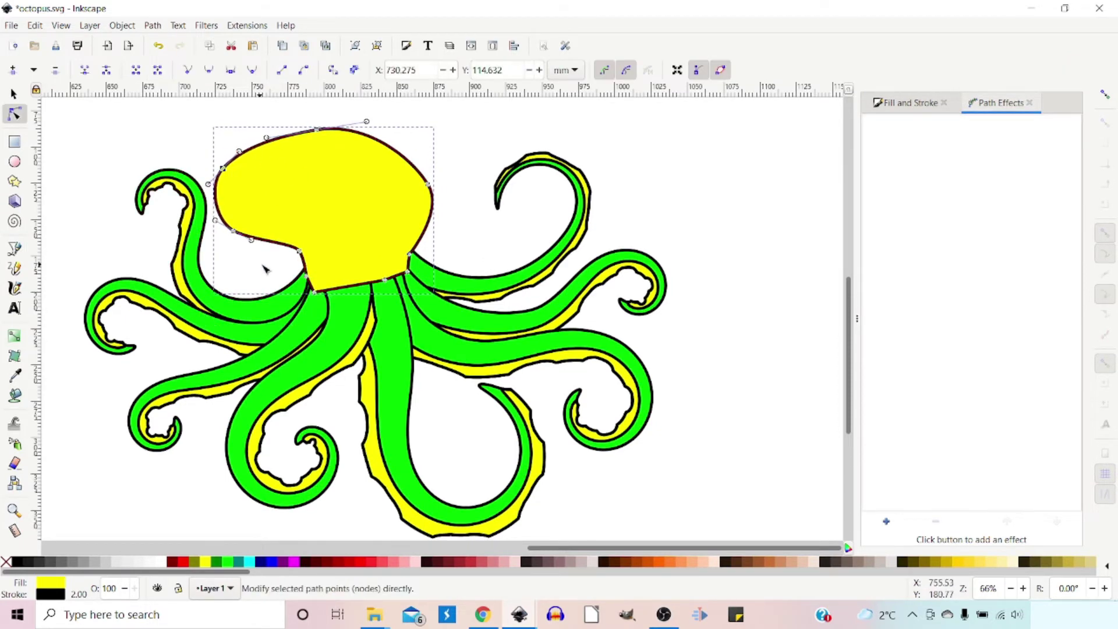
{"action": "left_click_drag", "start_coordinate": [370, 122], "coordinate": [380, 129]}
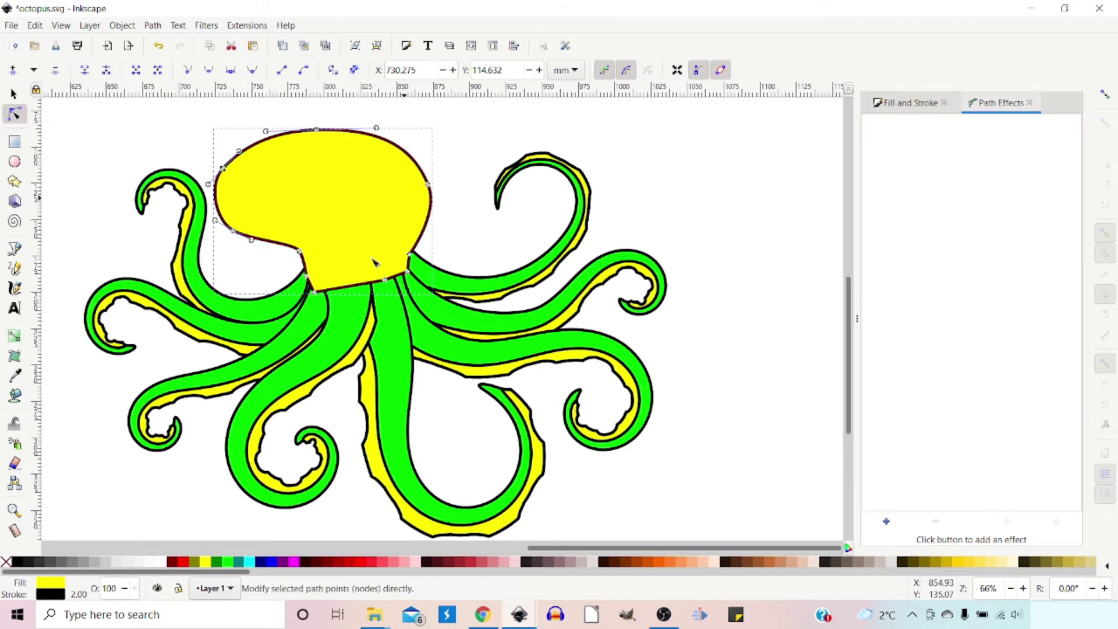
{"action": "left_click_drag", "start_coordinate": [309, 270], "coordinate": [306, 271]}
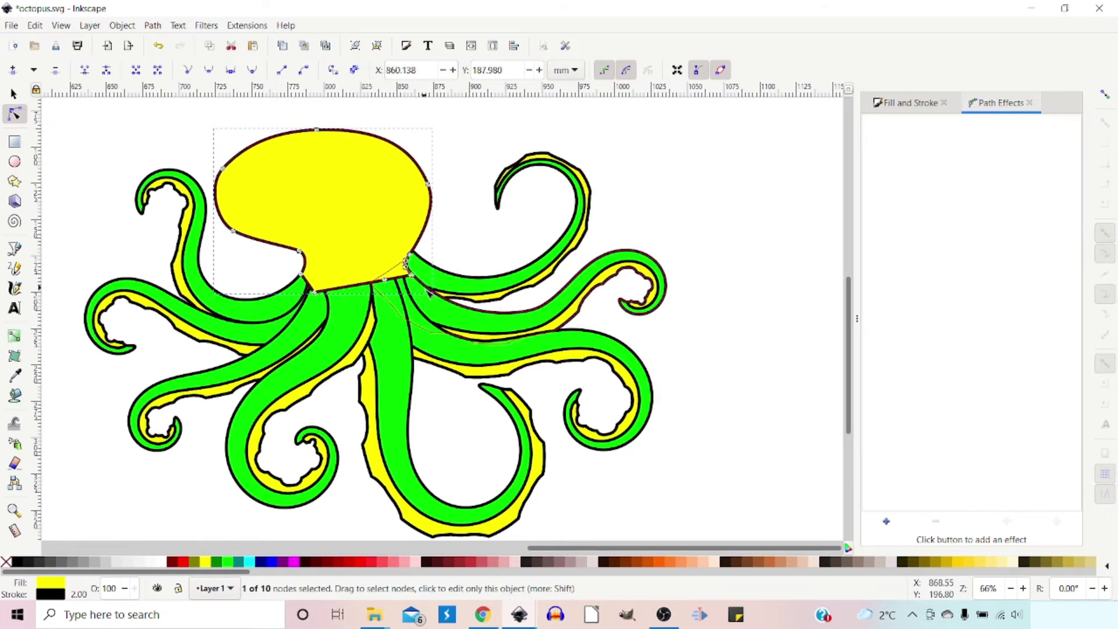
{"action": "left_click_drag", "start_coordinate": [416, 279], "coordinate": [420, 279]}
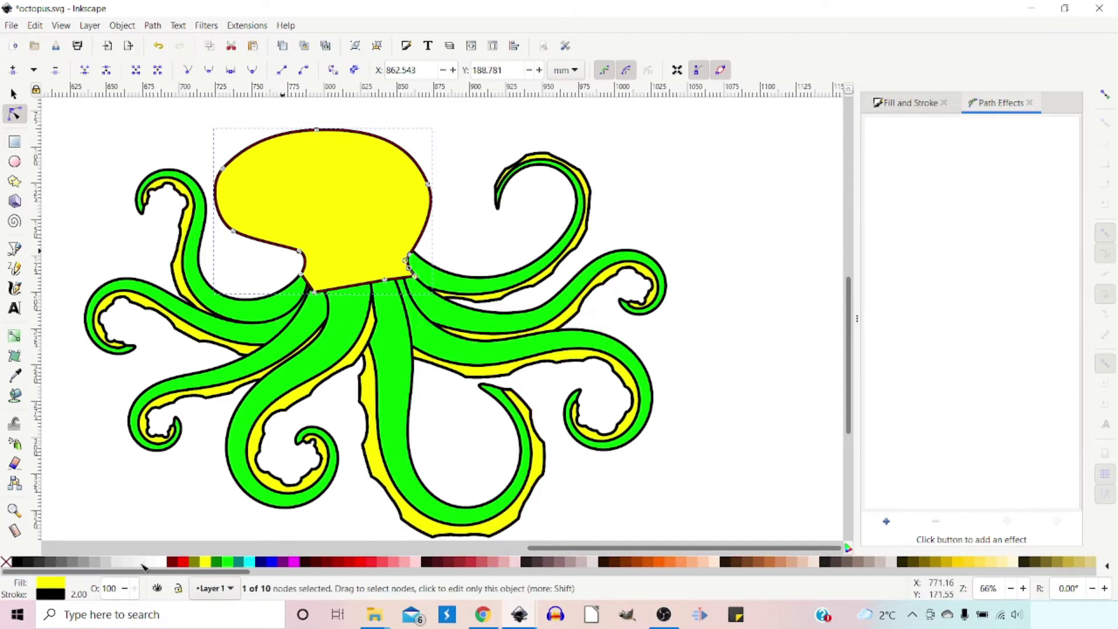
Fill the head green with no stroke, and overlay a duplicate that has no fill and a black stroke.
{"action": "left_click", "coordinate": [228, 563]}
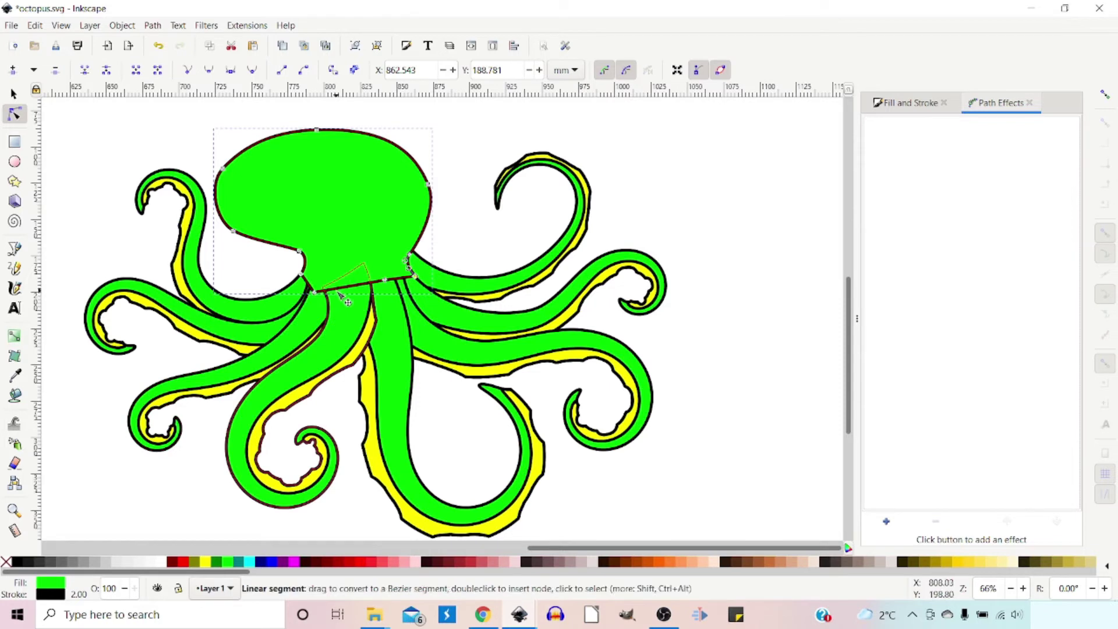
{"action": "left_click", "coordinate": [6, 561], "text": "shift"}
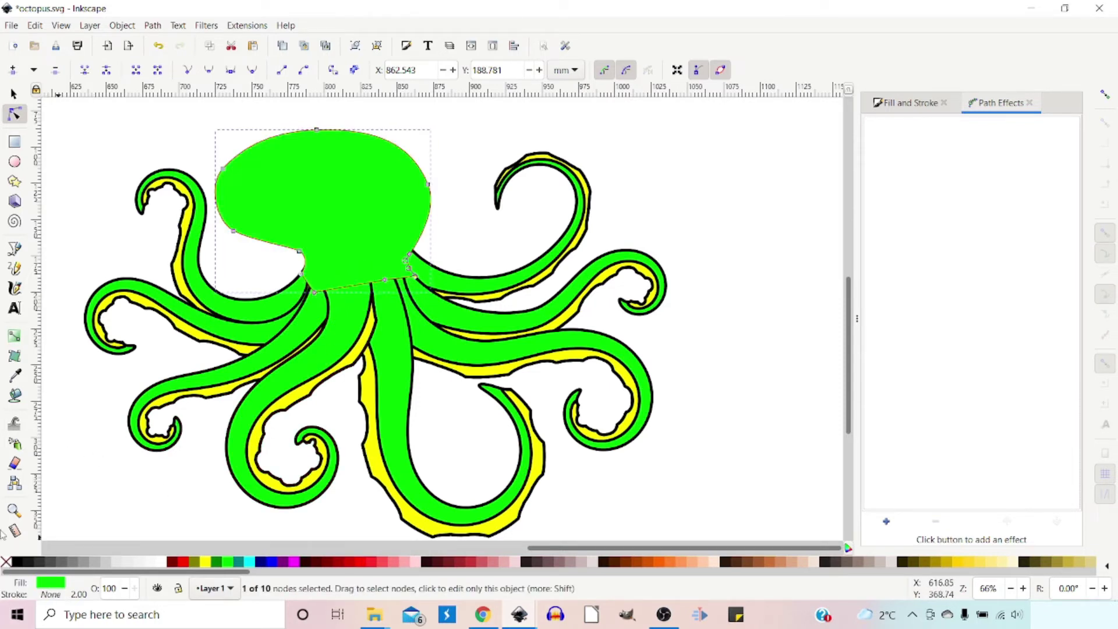
{"action": "key", "text": "Escape"}
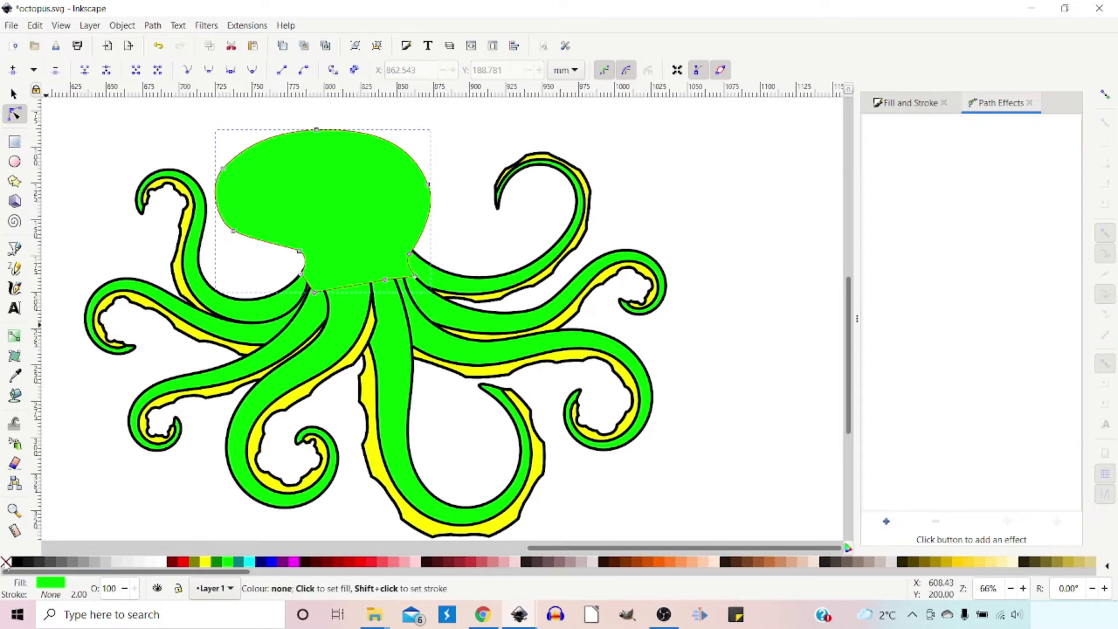
{"action": "left_click", "coordinate": [7, 562]}
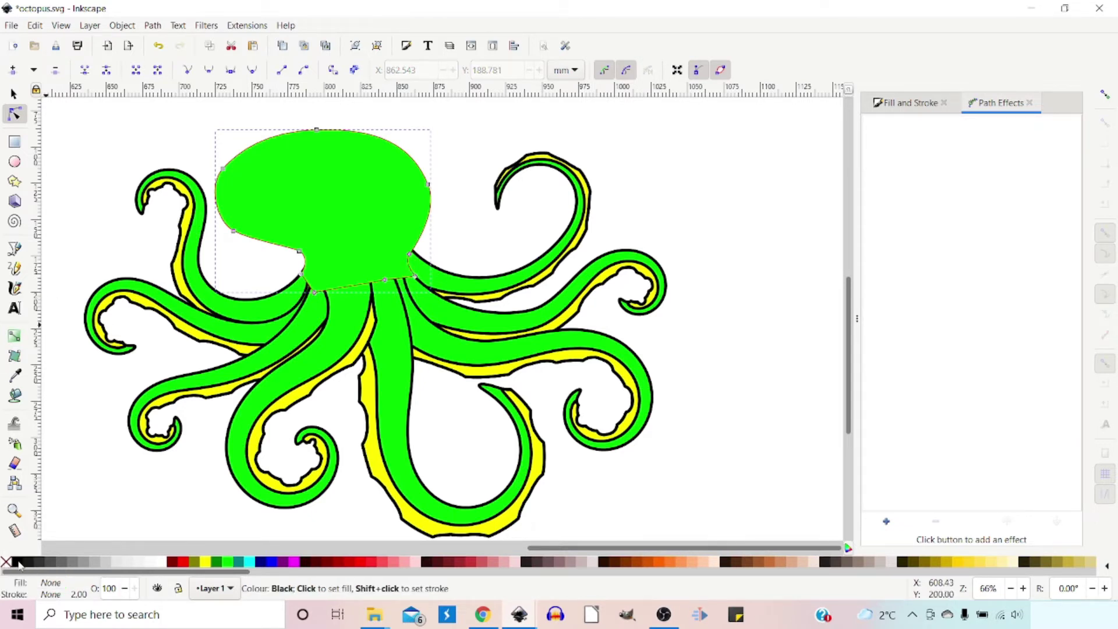
{"action": "left_click", "coordinate": [19, 564], "text": "shift"}
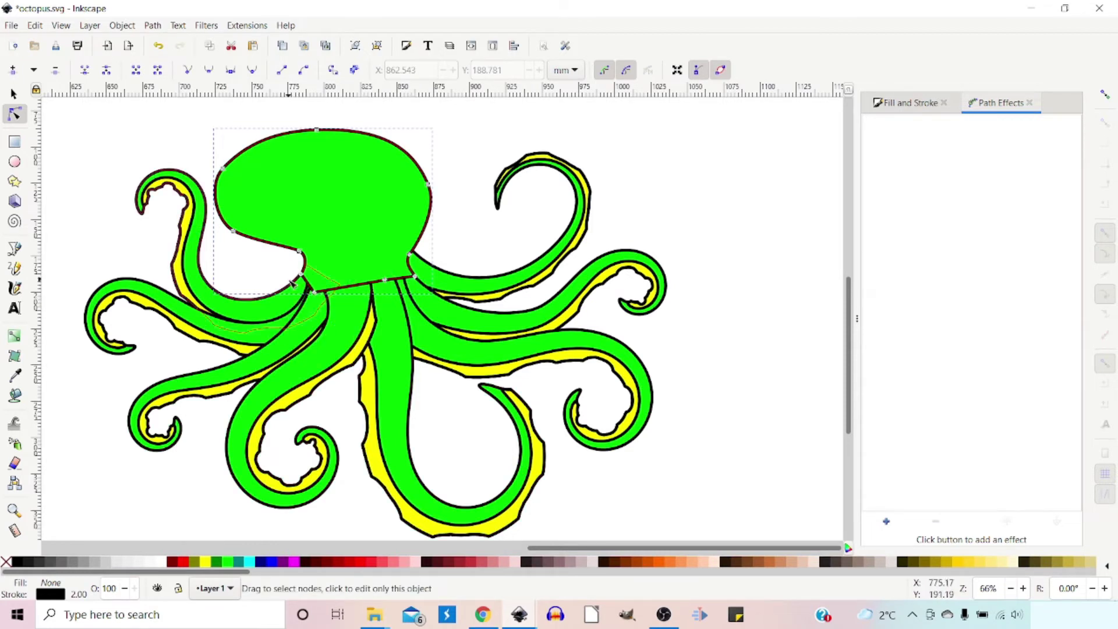
Remove the bottom edge of the duplicated head outline so the black line is open where the head meets the arms.
{"action": "left_click_drag", "start_coordinate": [289, 267], "coordinate": [440, 310]}
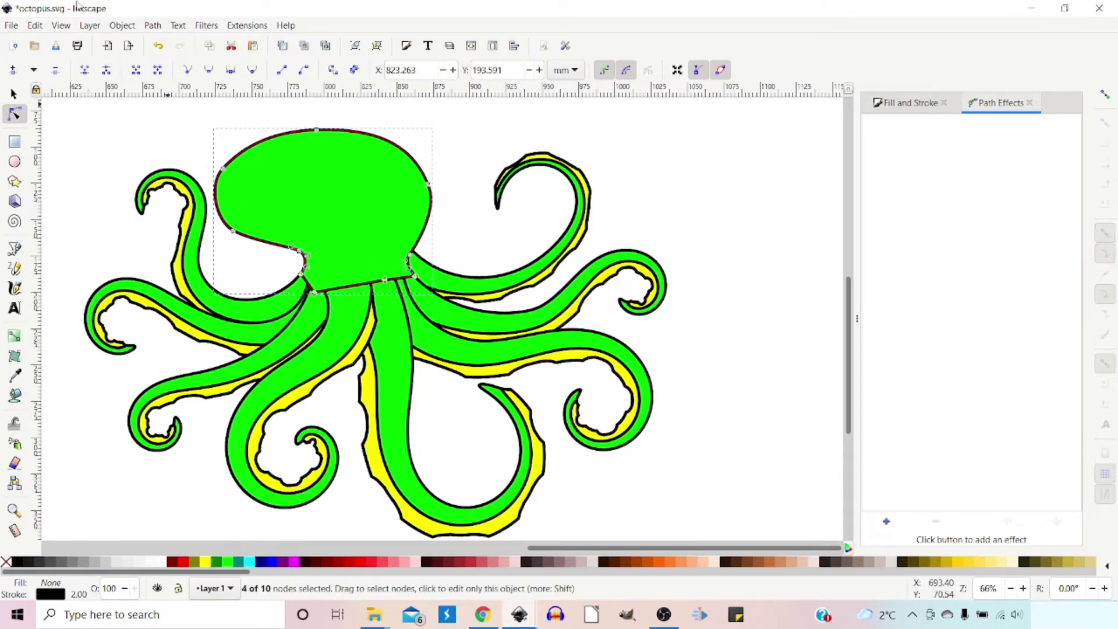
{"action": "left_click", "coordinate": [161, 71]}
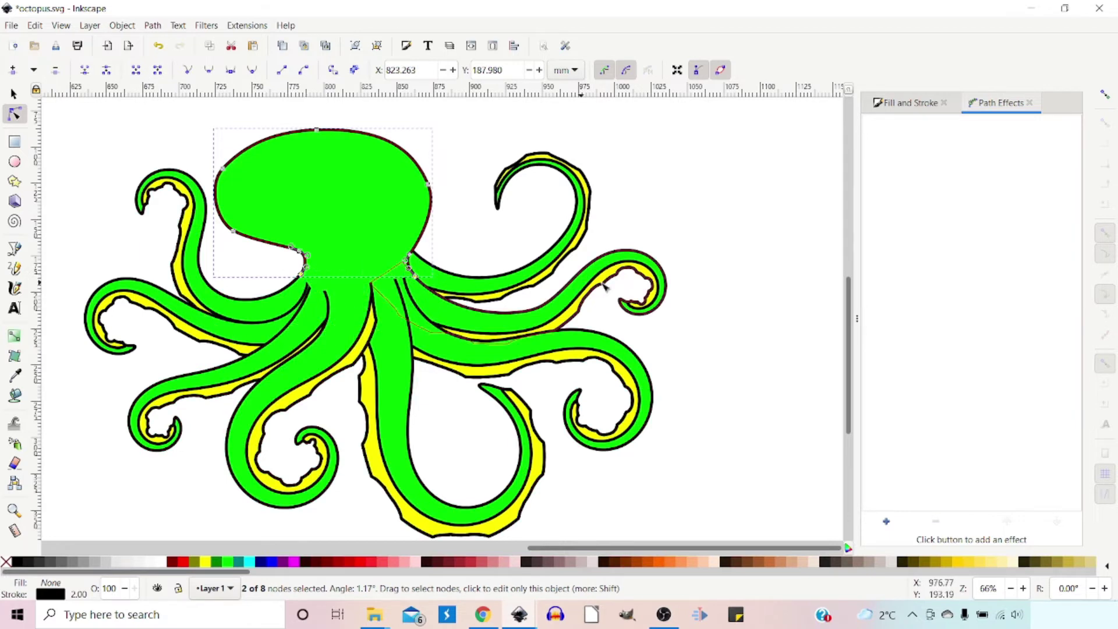
{"action": "key", "text": "s"}
{"action": "left_click", "coordinate": [773, 224]}
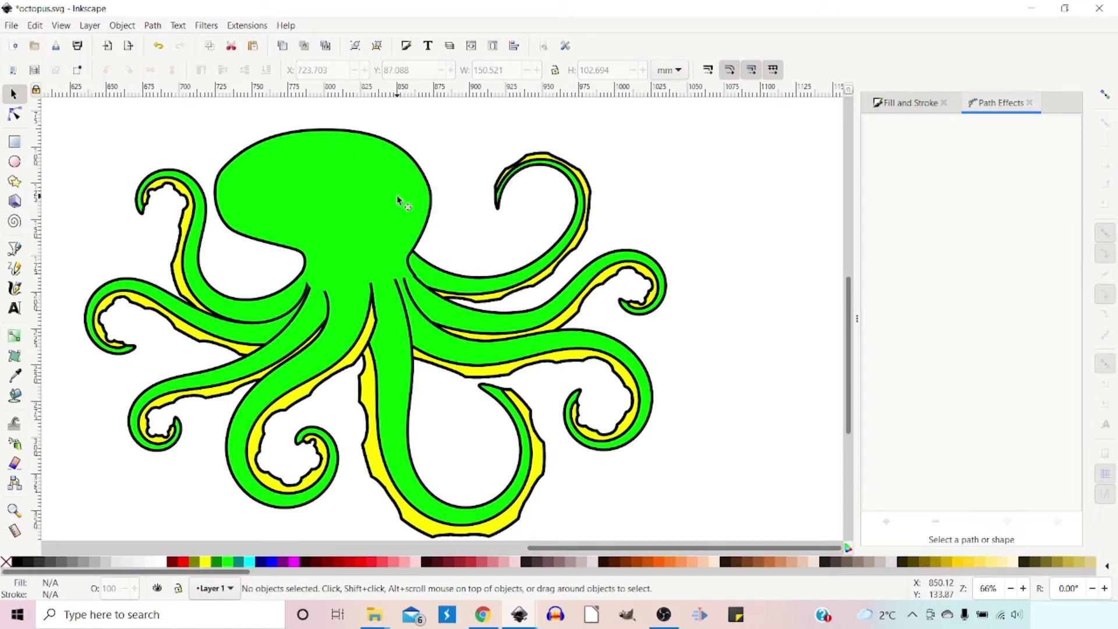
Draw an oval eye about 29 × 40 mm beside the octopus, with a black oval pupil about 14 × 18 mm inside its lower half.
{"action": "left_click", "coordinate": [15, 163]}
{"action": "left_click_drag", "start_coordinate": [697, 166], "coordinate": [734, 203]}
{"action": "key", "text": "s"}
{"action": "left_click", "coordinate": [19, 562]}
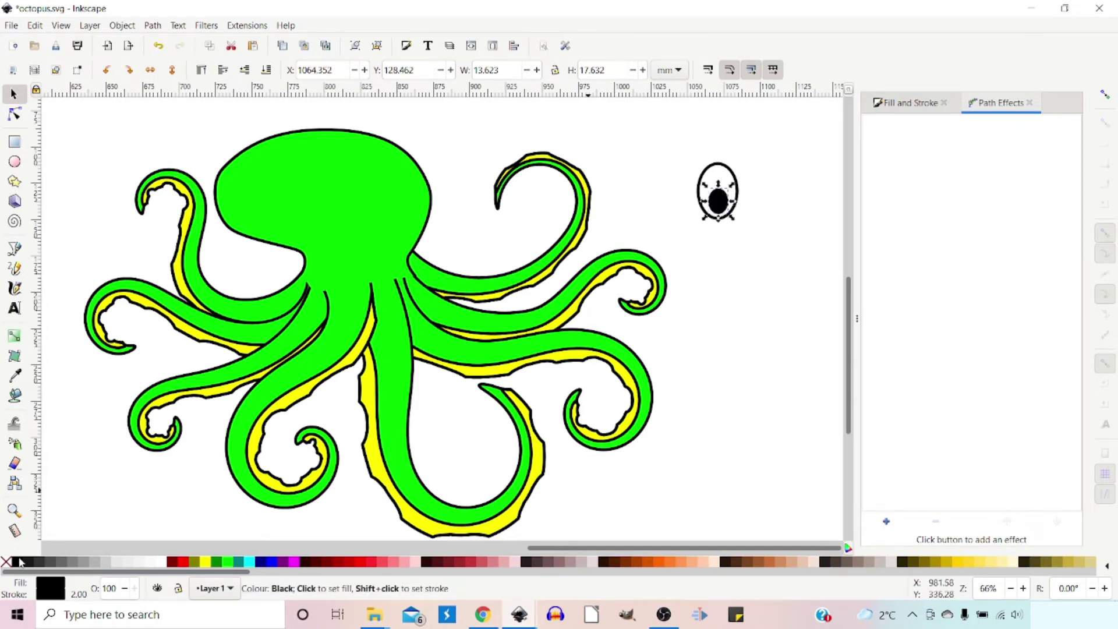
Group the eye and pupil, and place a duplicate of the eye to the left of the original.
{"action": "left_click_drag", "start_coordinate": [670, 157], "coordinate": [760, 231]}
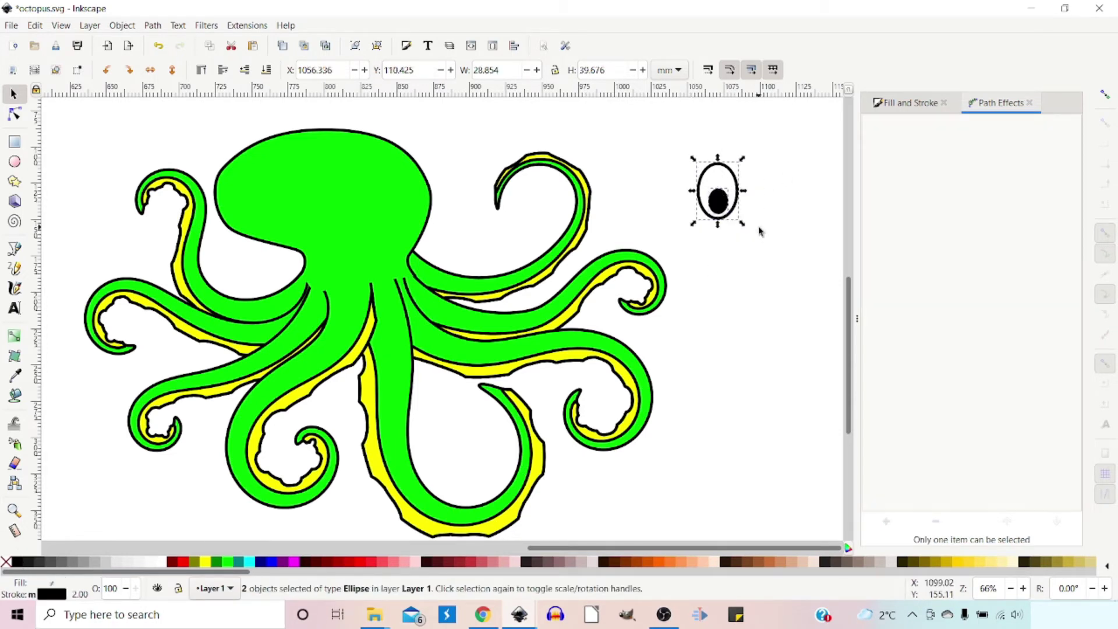
{"action": "left_click", "coordinate": [356, 47]}
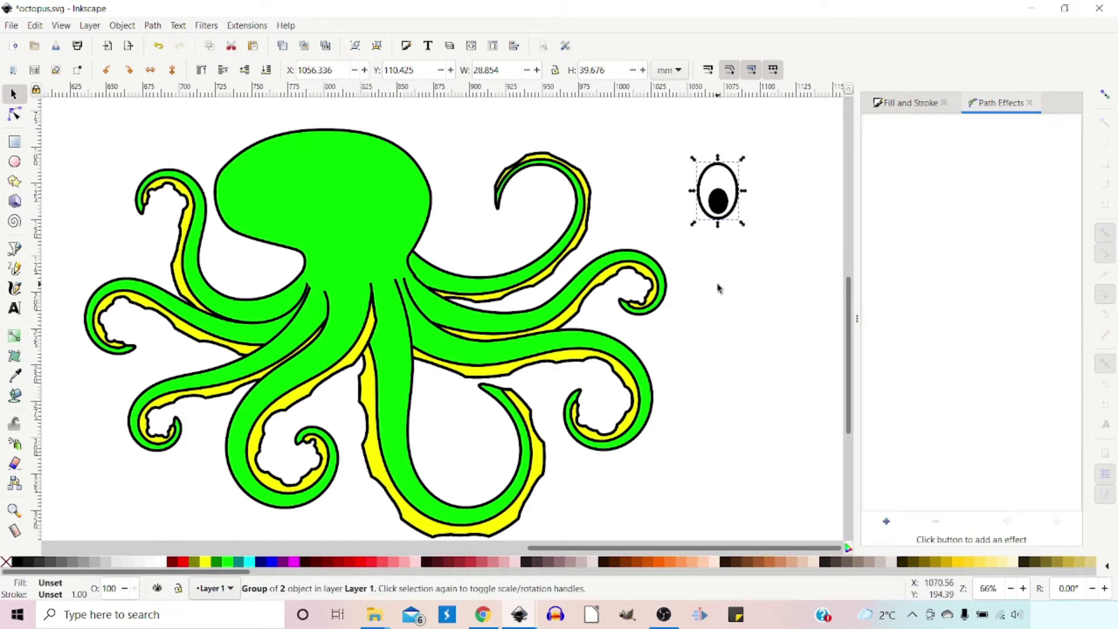
{"action": "left_click_drag", "start_coordinate": [735, 184], "coordinate": [668, 172]}
Ungroup both eyes and fill the two outer ovals white.
{"action": "left_click_drag", "start_coordinate": [606, 134], "coordinate": [750, 234]}
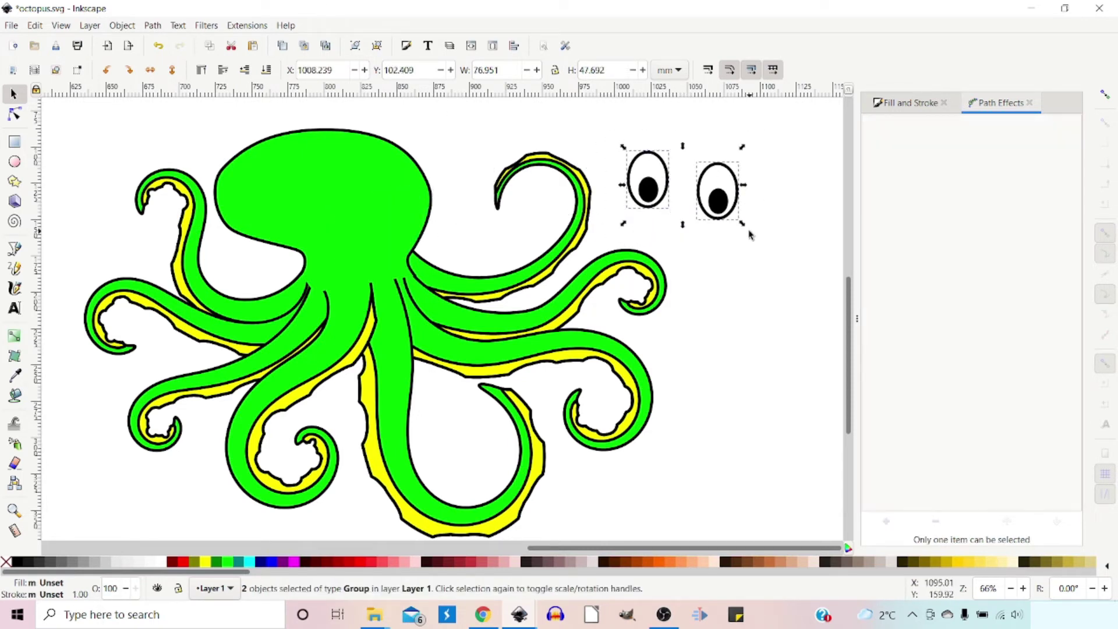
{"action": "left_click", "coordinate": [378, 46]}
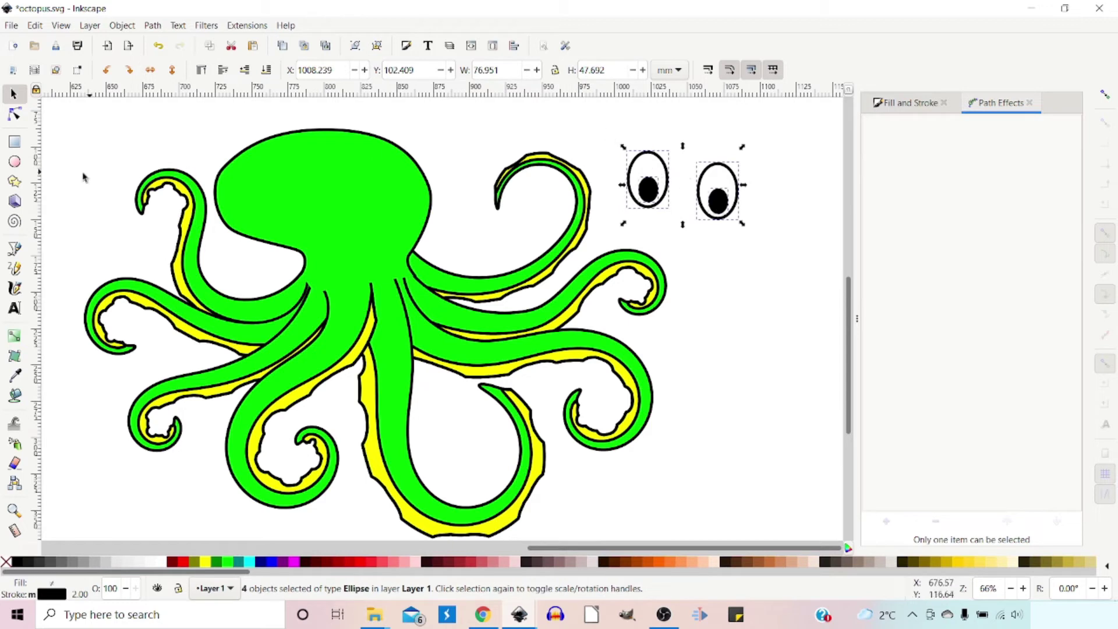
{"action": "left_click", "coordinate": [14, 115]}
{"action": "left_click", "coordinate": [13, 93]}
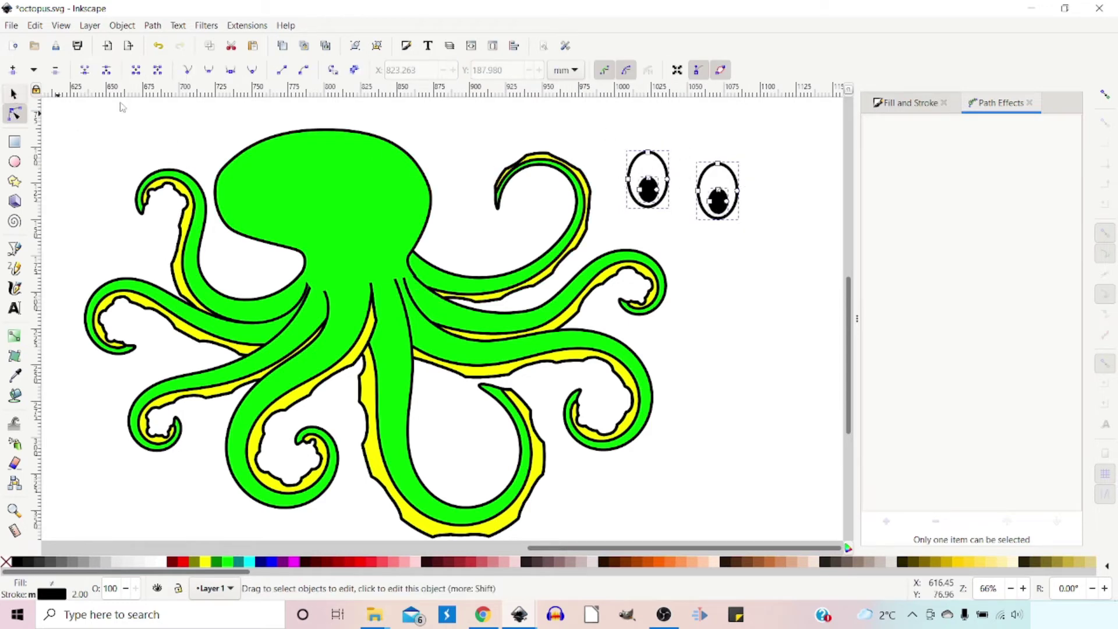
{"action": "left_click", "coordinate": [658, 134]}
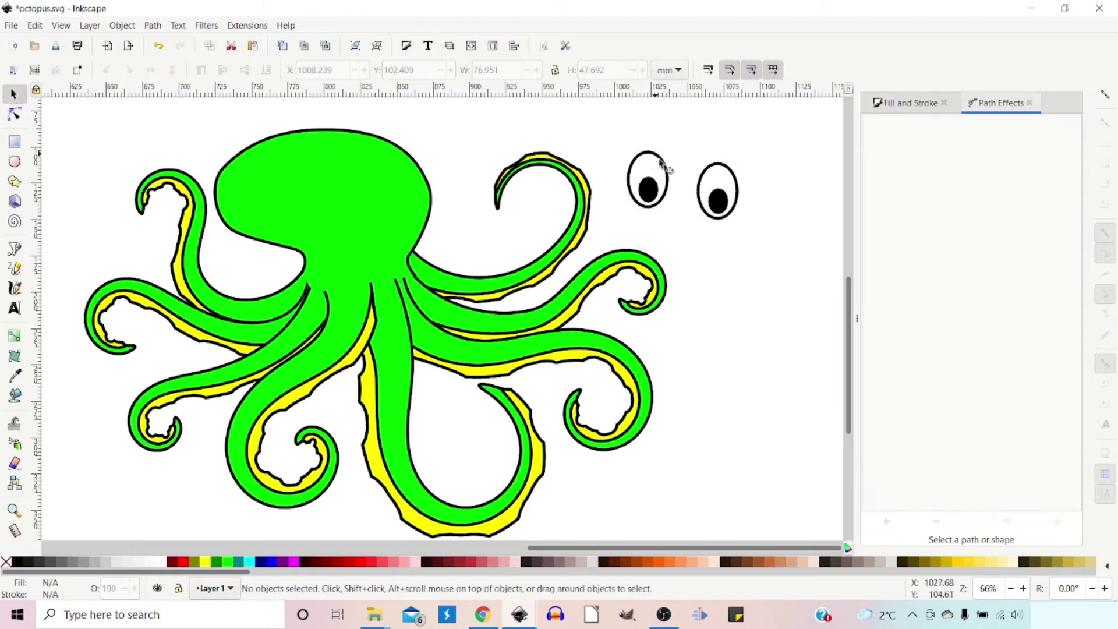
{"action": "left_click", "coordinate": [654, 168]}
{"action": "left_click", "coordinate": [722, 170], "text": "shift"}
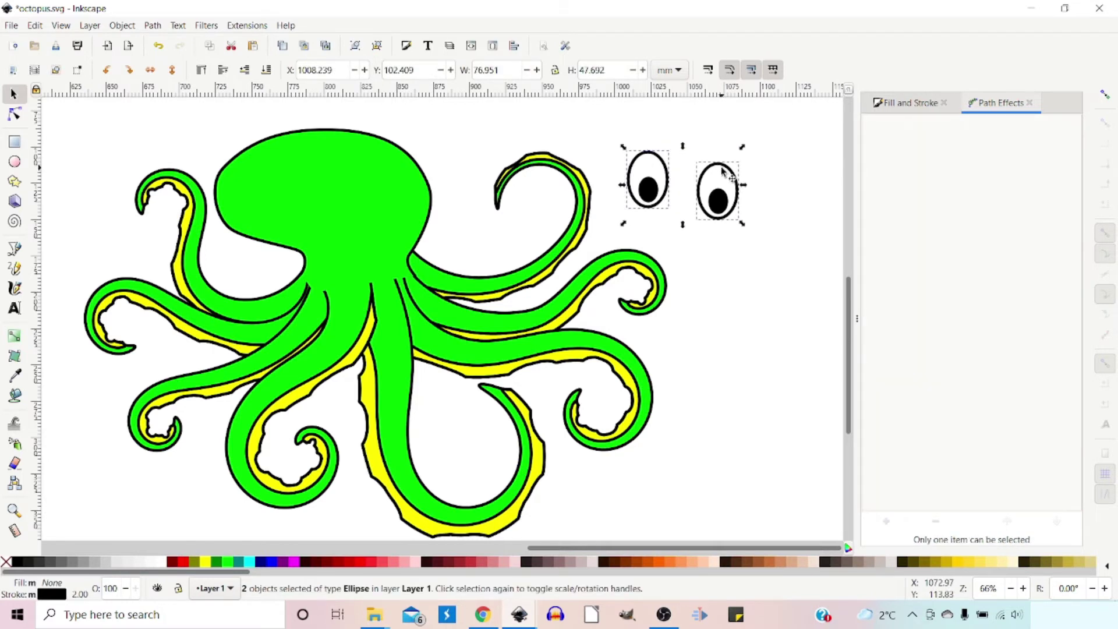
{"action": "left_click", "coordinate": [163, 565]}
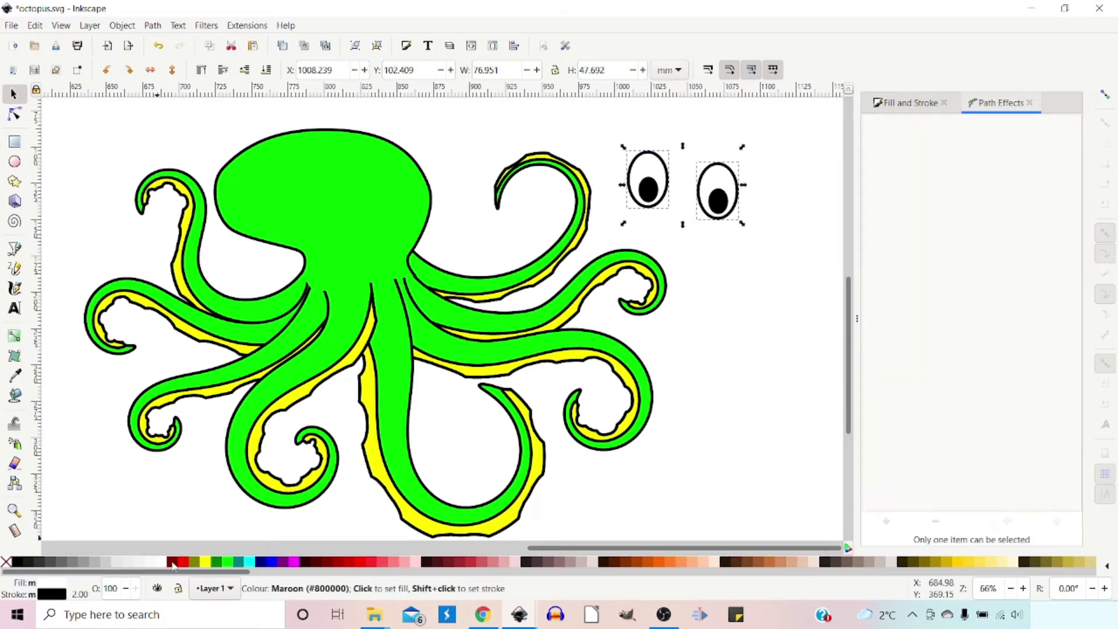
Group each eye's oval with its pupil again, making two separate eye groups.
{"action": "left_click", "coordinate": [598, 123]}
{"action": "left_click_drag", "start_coordinate": [611, 130], "coordinate": [681, 229]}
{"action": "left_click_drag", "start_coordinate": [689, 153], "coordinate": [748, 235]}
{"action": "left_click", "coordinate": [357, 47]}
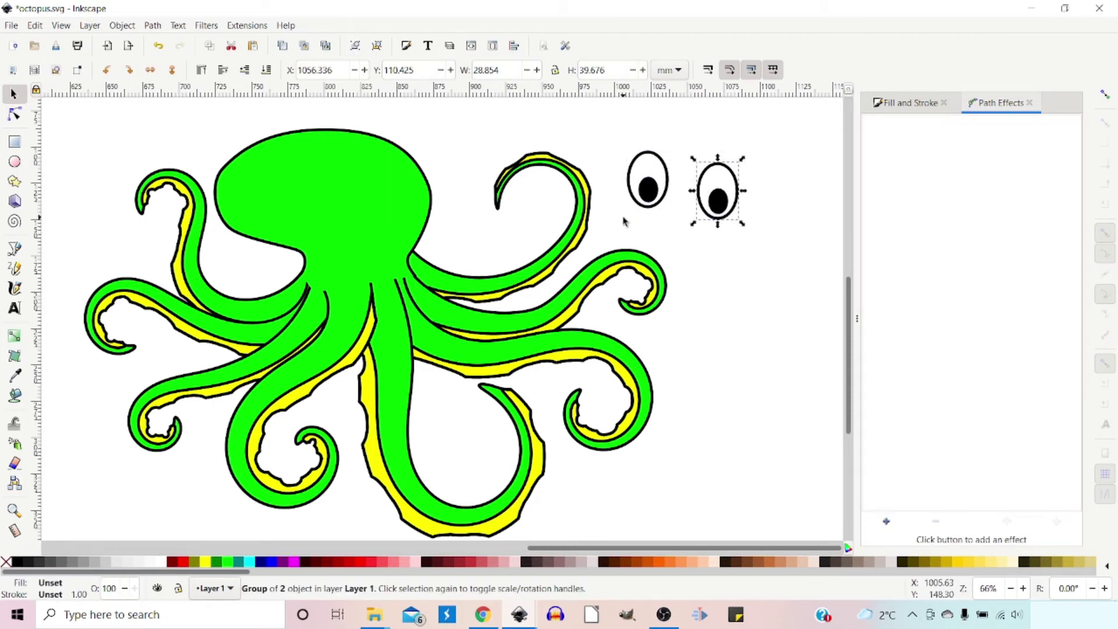
Place the right-hand eye over the head's right edge, tilt it slightly clockwise, and scale it down to about 26 × 35 mm.
{"action": "left_click_drag", "start_coordinate": [735, 201], "coordinate": [422, 228]}
{"action": "left_click", "coordinate": [406, 204]}
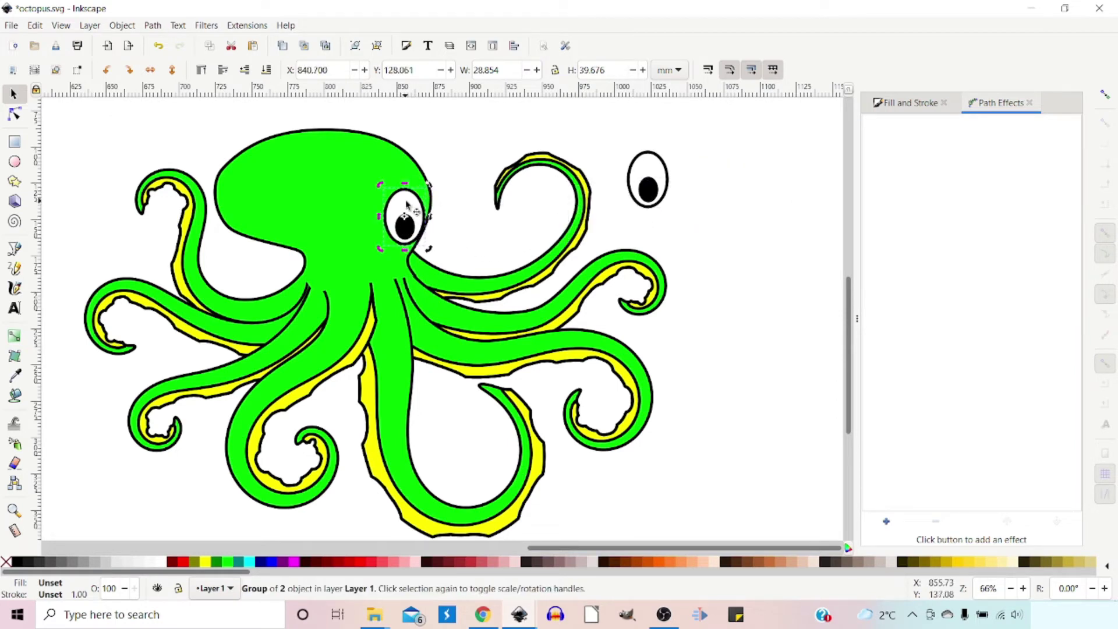
{"action": "mouse_move", "coordinate": [430, 185]}
{"action": "left_mouse_down"}
{"action": "mouse_move", "coordinate": [442, 189]}
{"action": "mouse_move", "coordinate": [432, 206]}
{"action": "mouse_move", "coordinate": [433, 194]}
{"action": "left_mouse_up"}
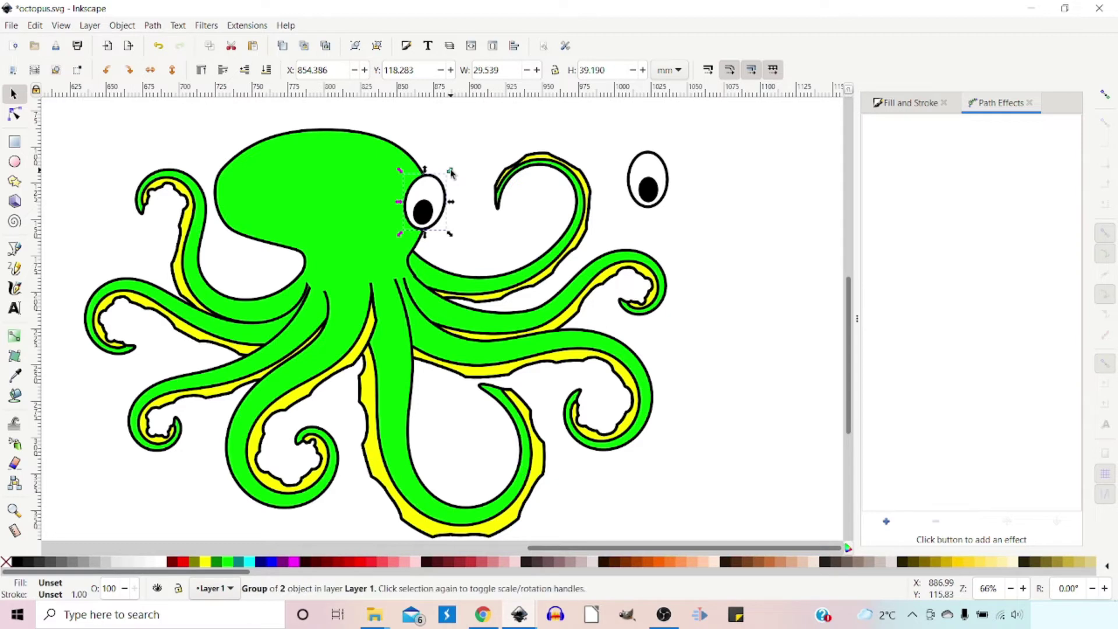
{"action": "left_click_drag", "start_coordinate": [451, 172], "coordinate": [444, 181]}
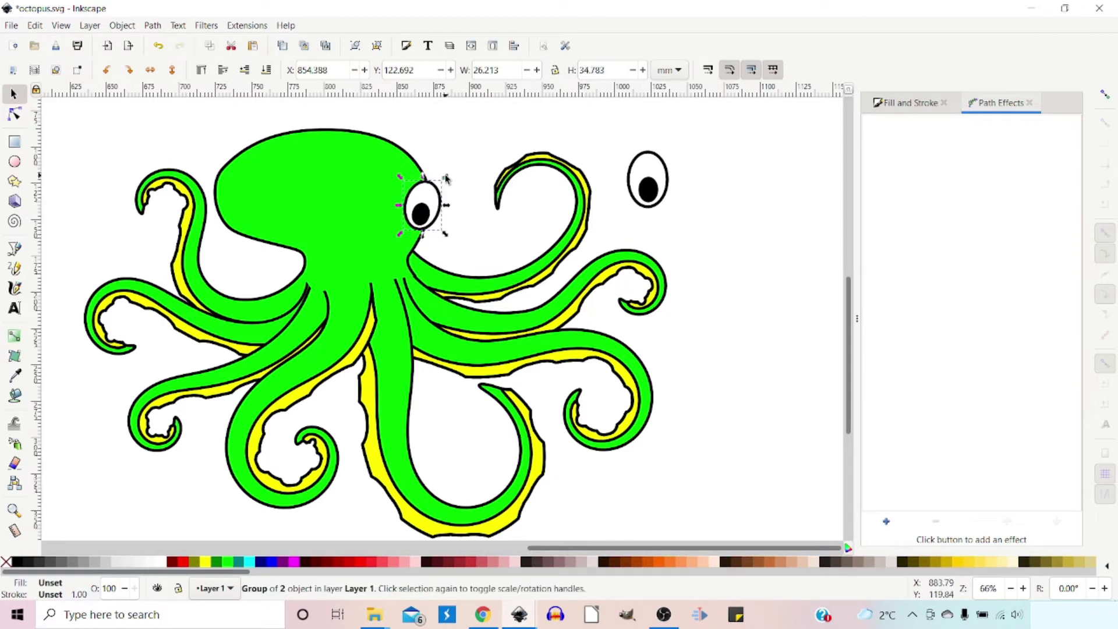
Delete the spare eye, then duplicate the remaining one, flip the copy horizontally, and arrange the pair side by side on the head.
{"action": "left_click", "coordinate": [634, 186]}
{"action": "key", "text": "Delete"}
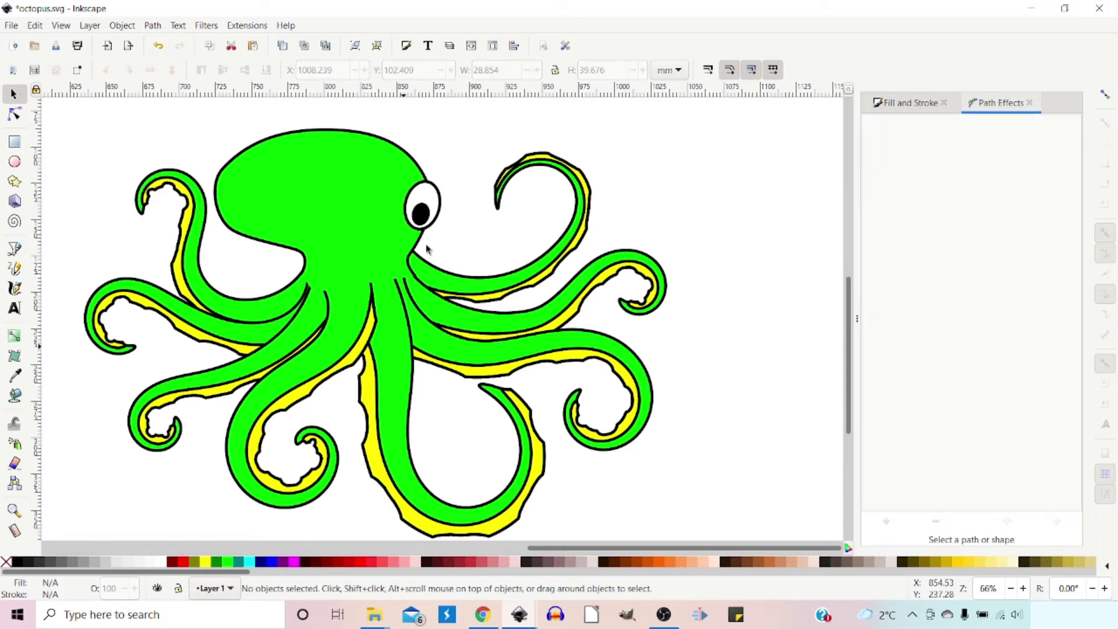
{"action": "left_click", "coordinate": [421, 223]}
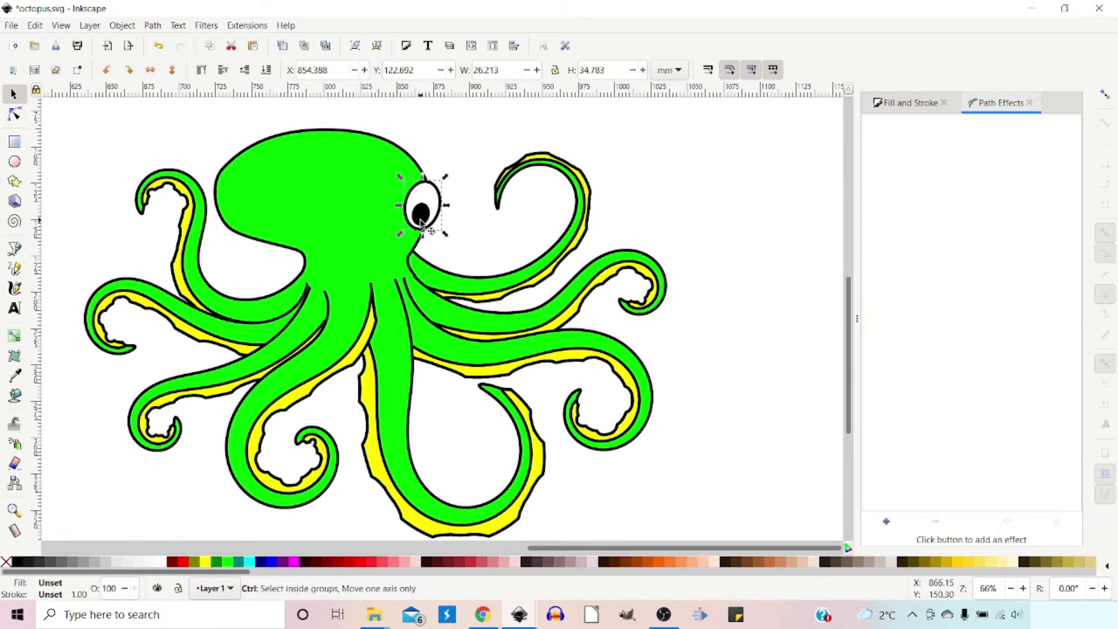
{"action": "key", "text": "ctrl+d"}
{"action": "left_click", "coordinate": [150, 69]}
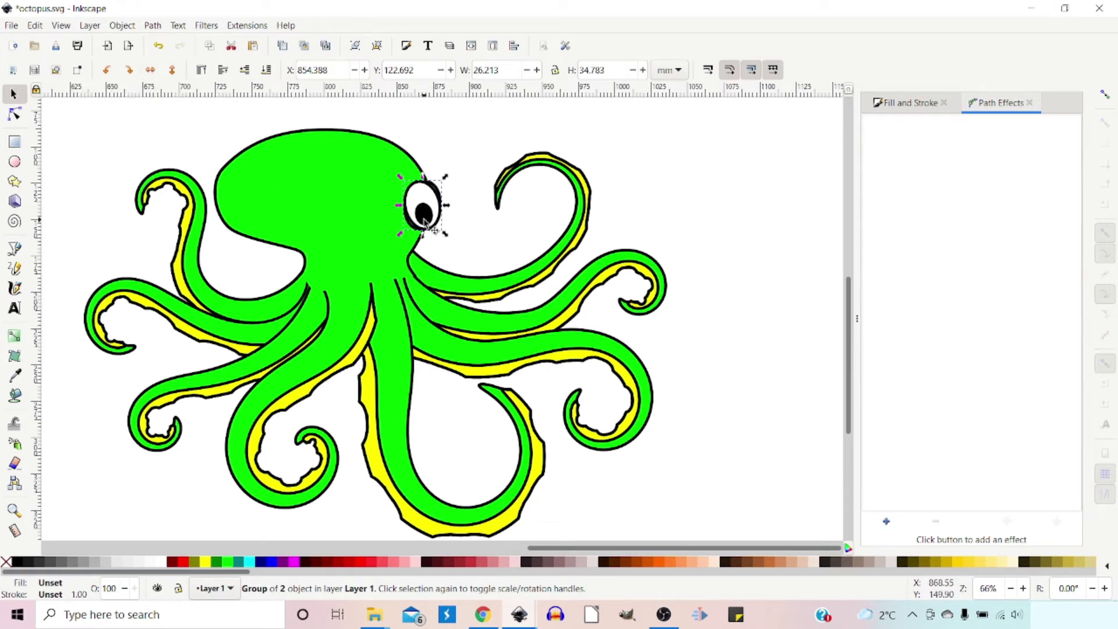
{"action": "left_click_drag", "start_coordinate": [423, 221], "coordinate": [372, 220]}
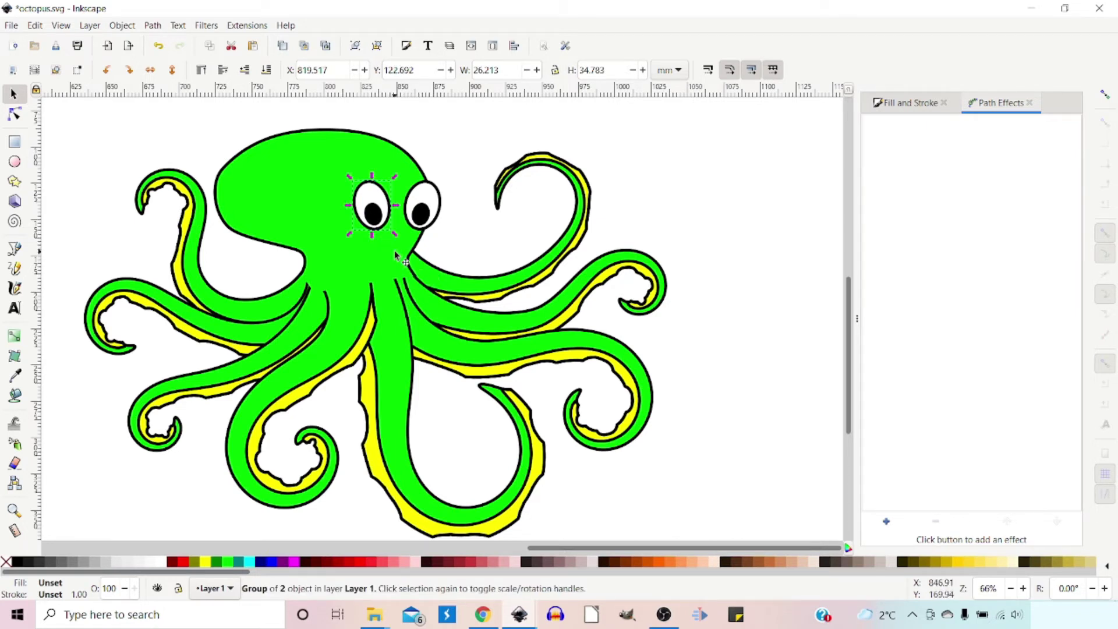
{"action": "left_click_drag", "start_coordinate": [376, 214], "coordinate": [410, 214]}
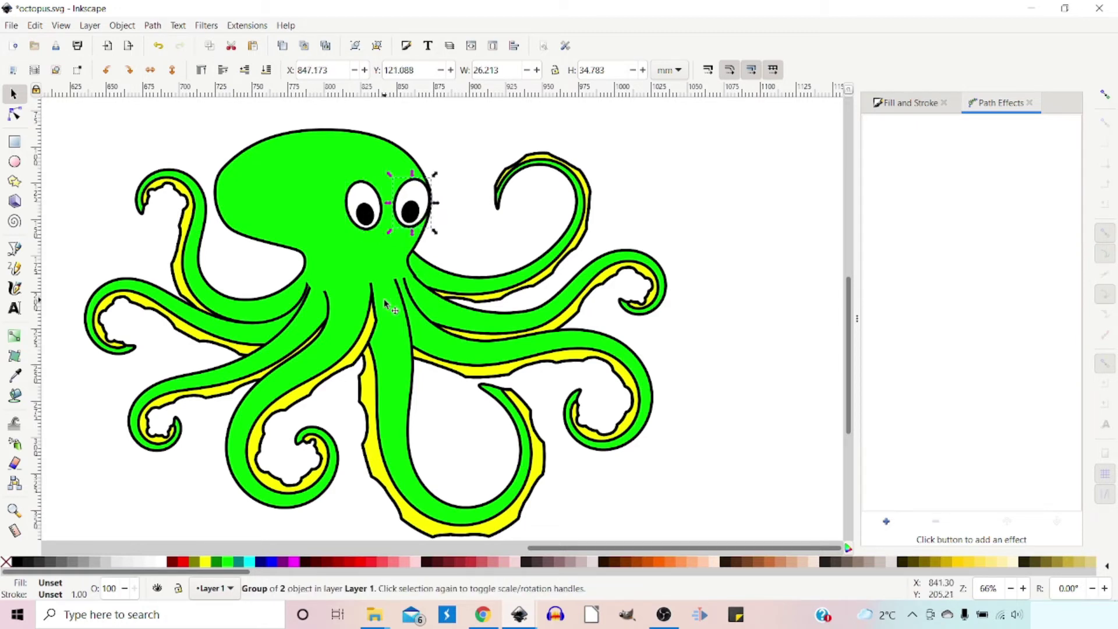
Draw a curved brow line around the left-hand eye with the Pen tool and remove its fill.
{"action": "left_click", "coordinate": [14, 249]}
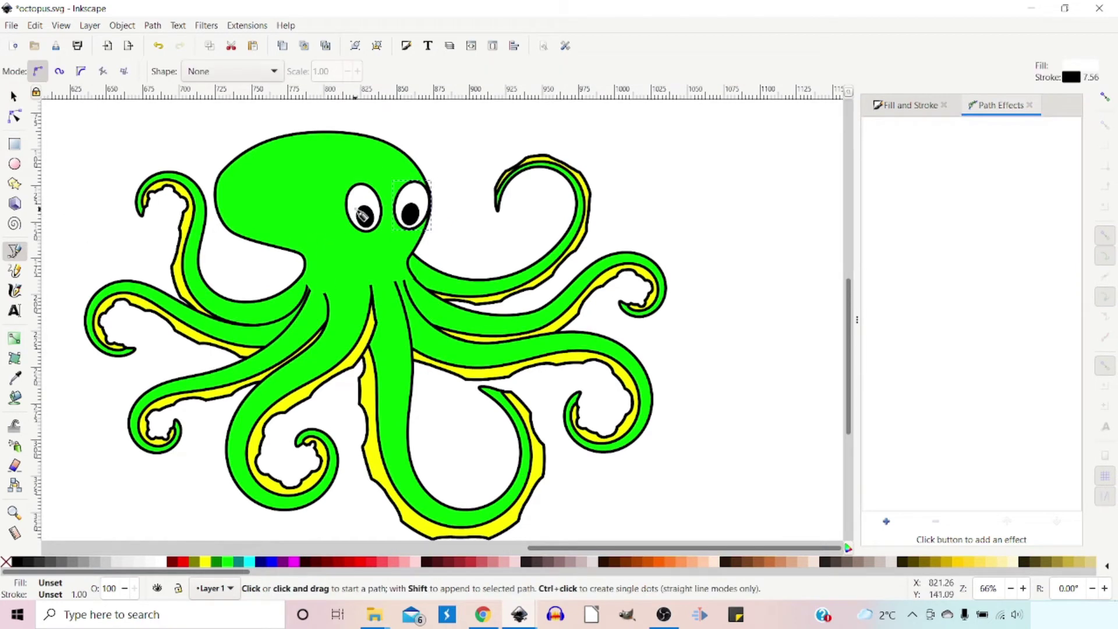
{"action": "left_click", "coordinate": [331, 209]}
{"action": "left_click_drag", "start_coordinate": [344, 173], "coordinate": [382, 185]}
{"action": "key", "text": "Return"}
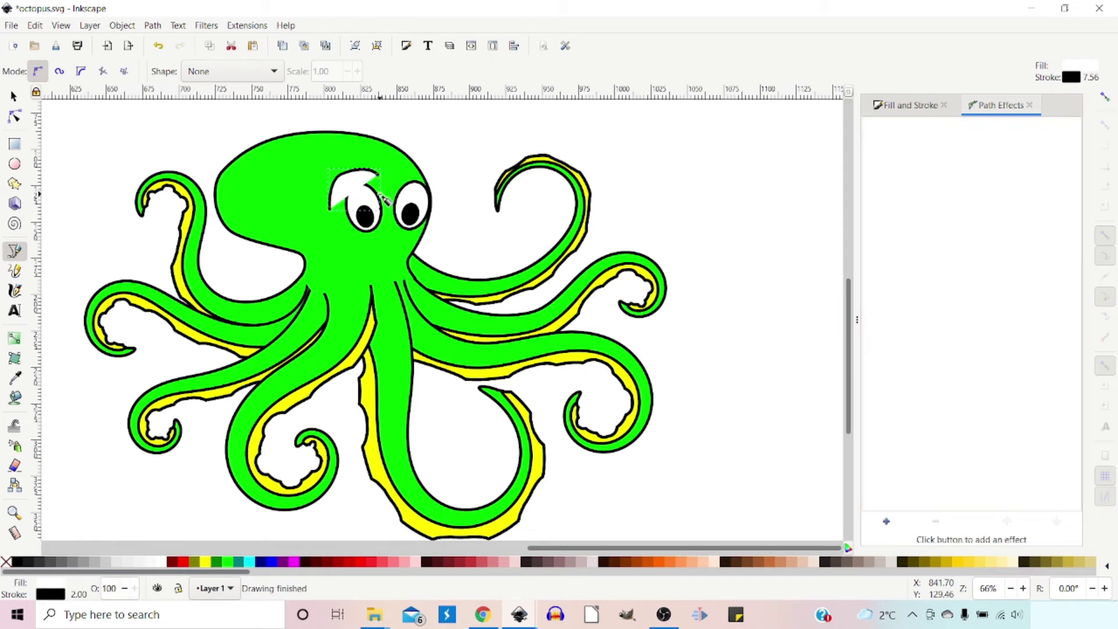
{"action": "left_click", "coordinate": [6, 561]}
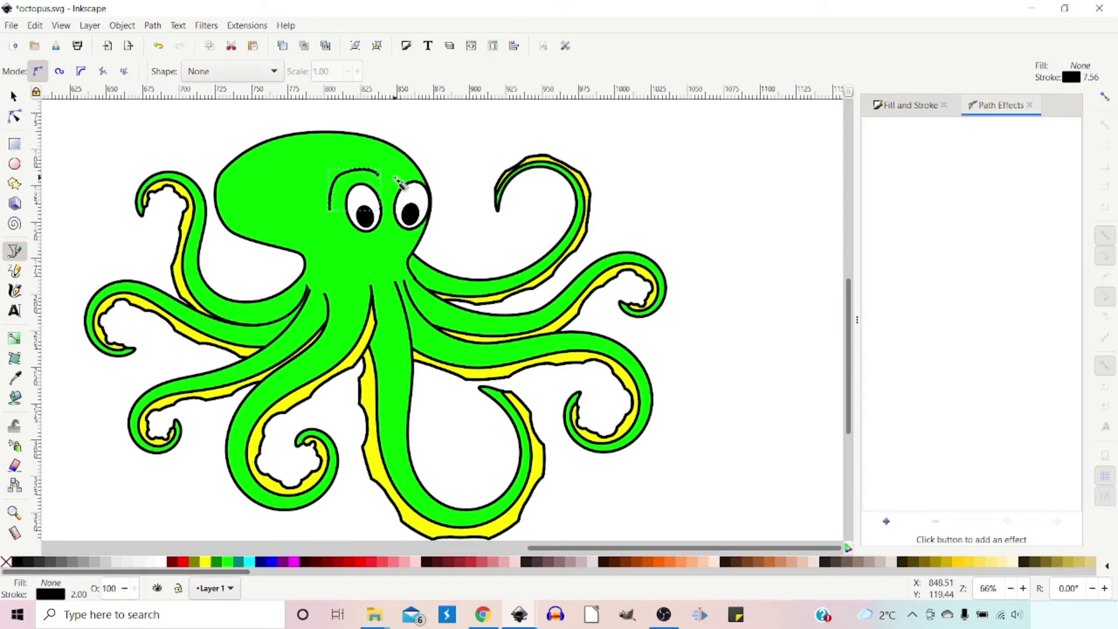
Draw a curved bulge around the right-hand eye with the Pen tool, fill it green, and lower it behind the eye.
{"action": "left_click", "coordinate": [396, 176]}
{"action": "left_click_drag", "start_coordinate": [431, 170], "coordinate": [444, 208]}
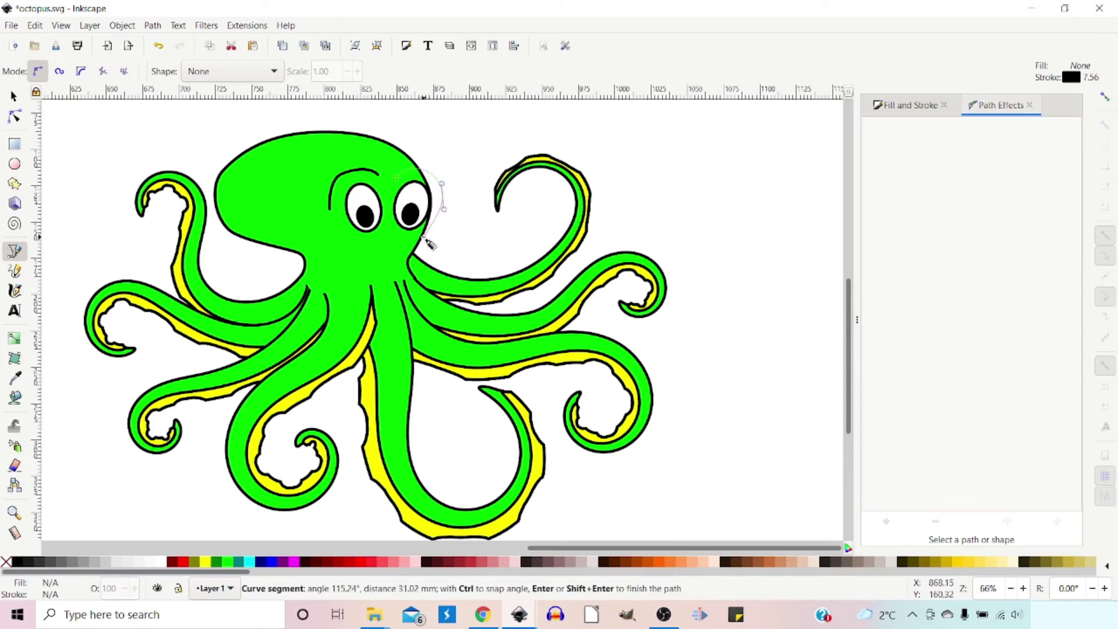
{"action": "key", "text": "Return"}
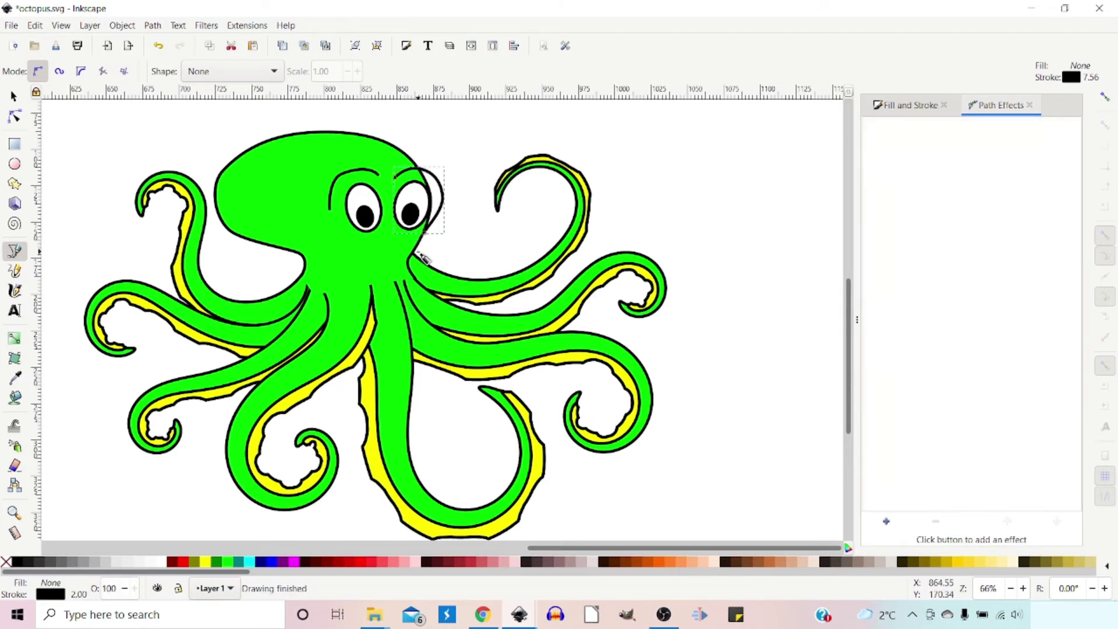
{"action": "left_click", "coordinate": [227, 561]}
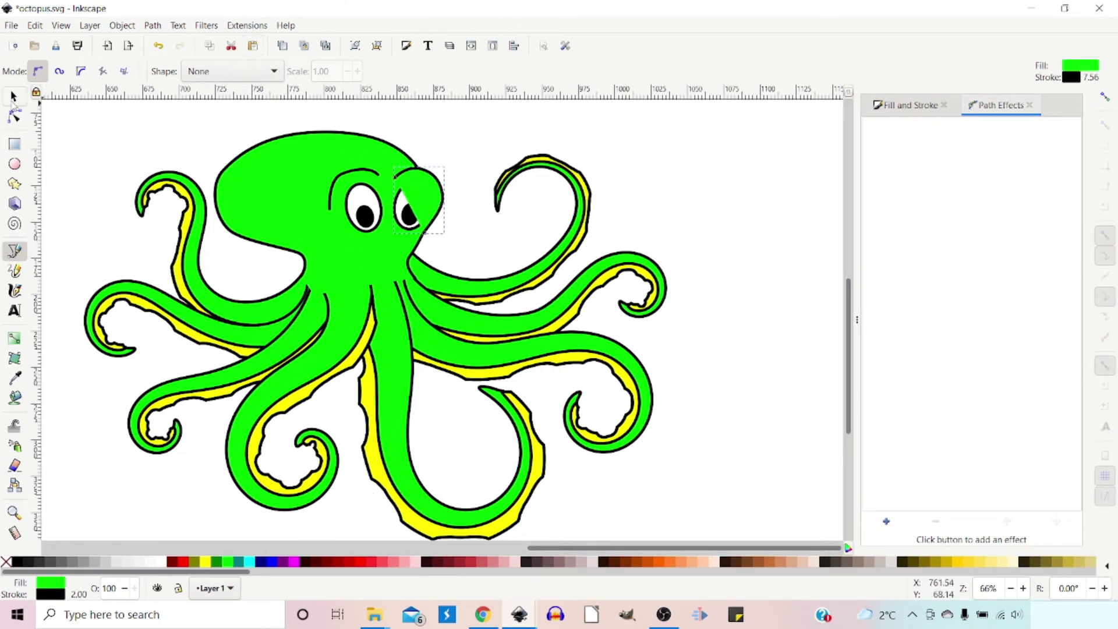
{"action": "key", "text": "s"}
{"action": "left_click", "coordinate": [245, 70]}
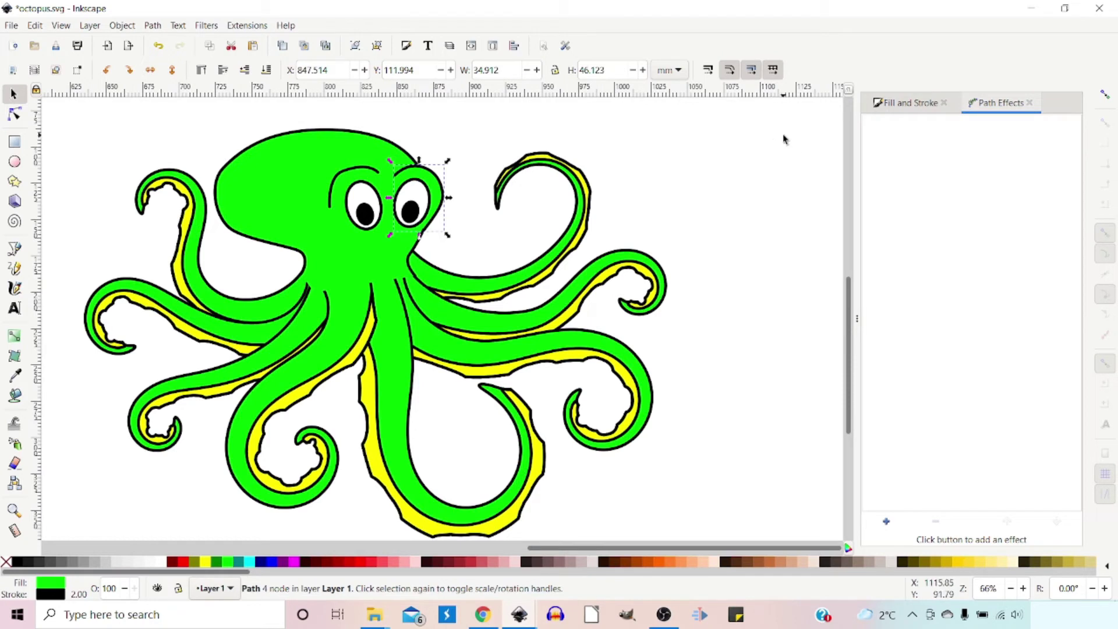
Reshape the curves around both eyes with the Node tool so they follow the eye outlines more closely.
{"action": "left_click", "coordinate": [16, 117]}
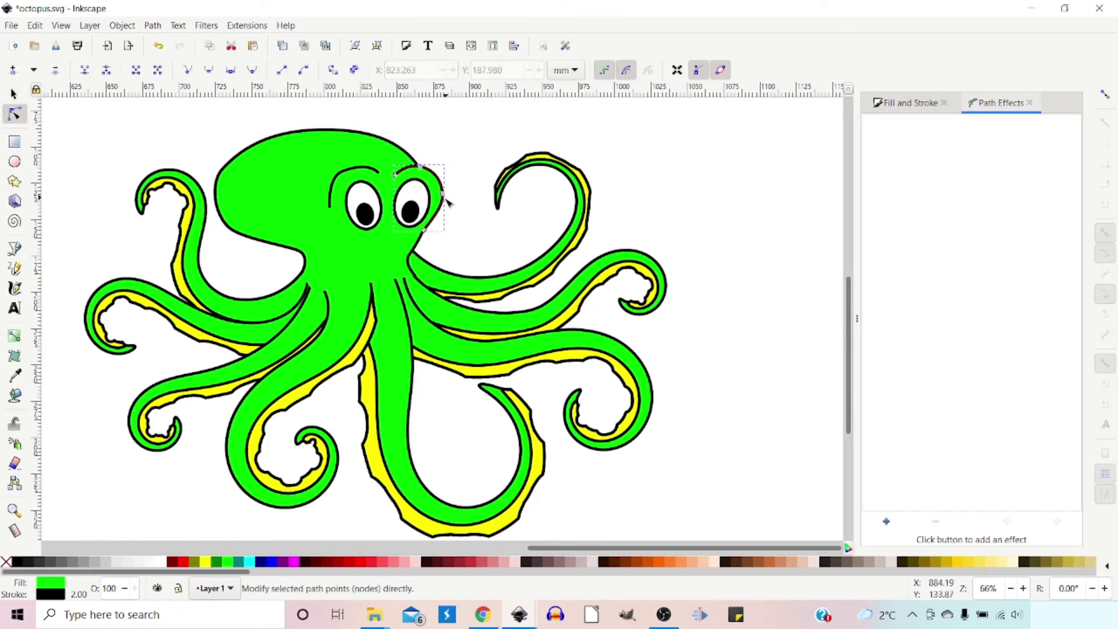
{"action": "left_click_drag", "start_coordinate": [443, 194], "coordinate": [419, 172]}
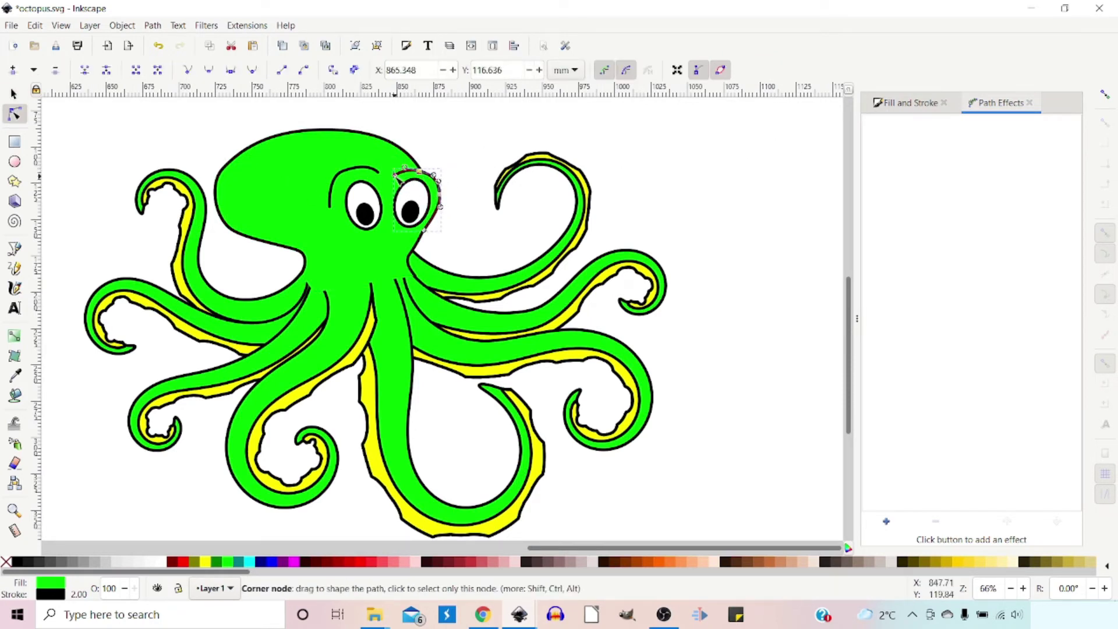
{"action": "left_click", "coordinate": [341, 178]}
{"action": "left_click_drag", "start_coordinate": [343, 171], "coordinate": [346, 177]}
{"action": "left_click_drag", "start_coordinate": [378, 171], "coordinate": [335, 212]}
{"action": "left_click", "coordinate": [436, 192]}
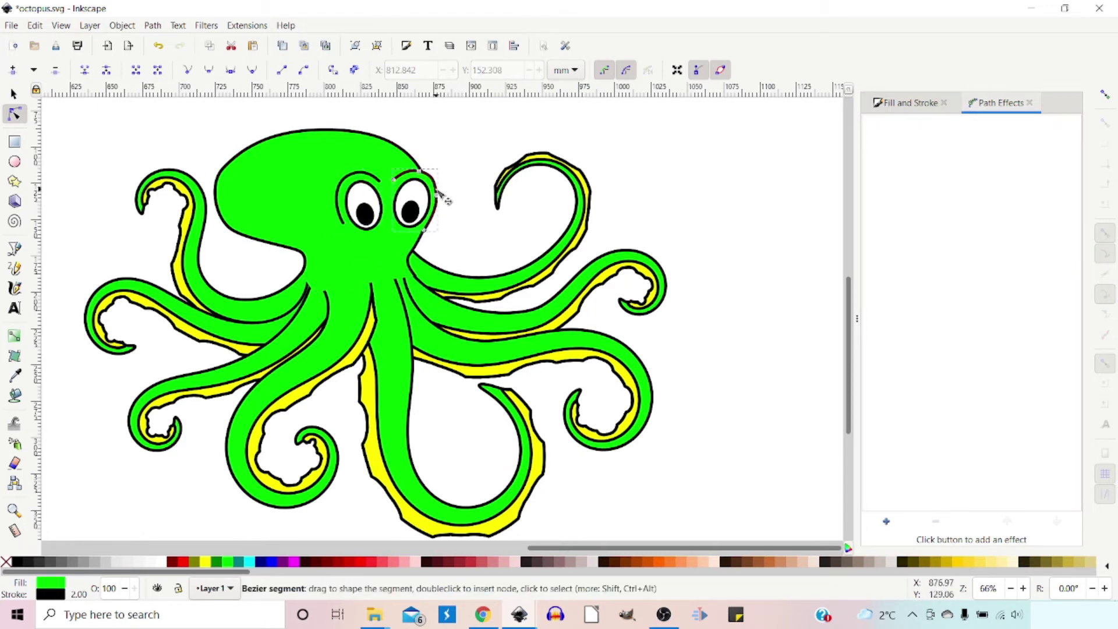
{"action": "left_click", "coordinate": [437, 194]}
{"action": "left_click_drag", "start_coordinate": [437, 186], "coordinate": [432, 179]}
{"action": "left_click", "coordinate": [453, 163]}
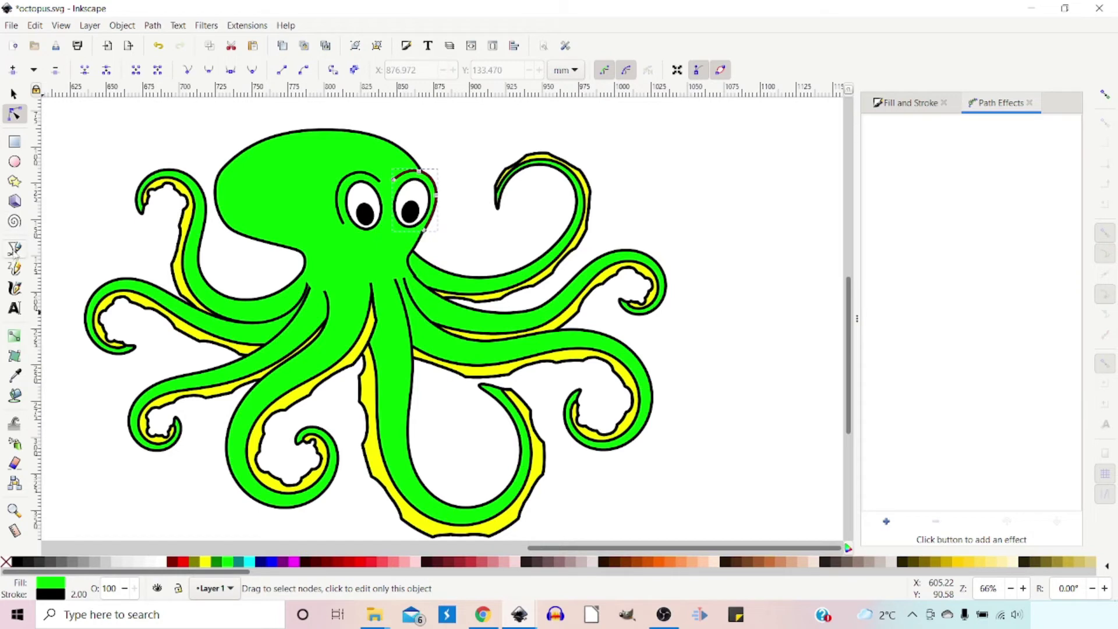
Draw a closed, narrow mouth shape below the eyes with the Pen tool.
{"action": "left_click", "coordinate": [14, 250]}
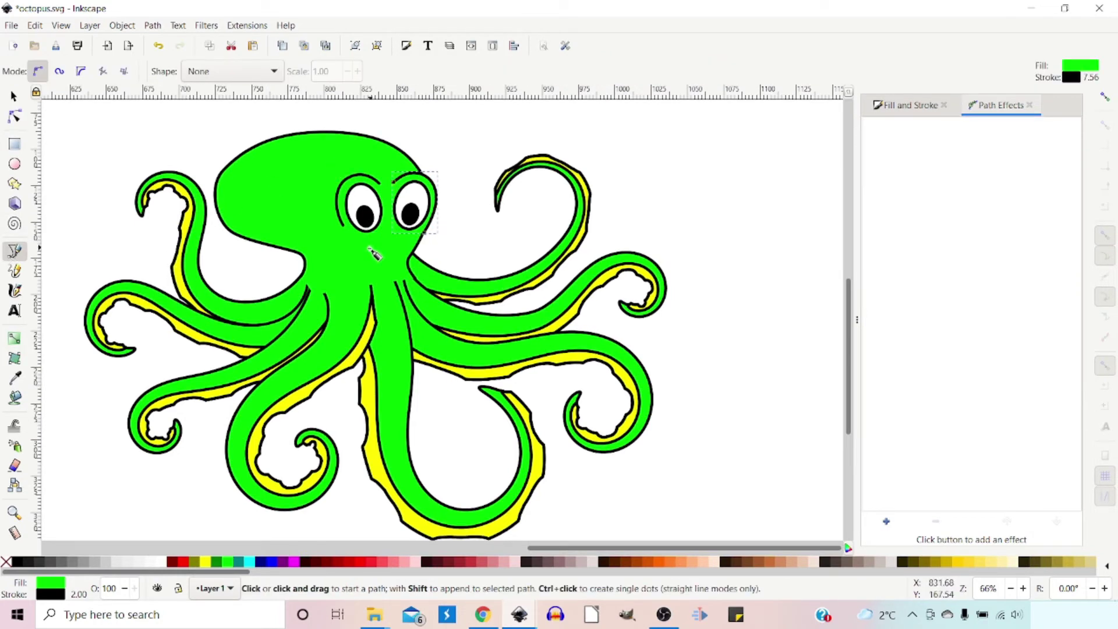
{"action": "key", "text": "ctrl+z"}
{"action": "left_click", "coordinate": [336, 241]}
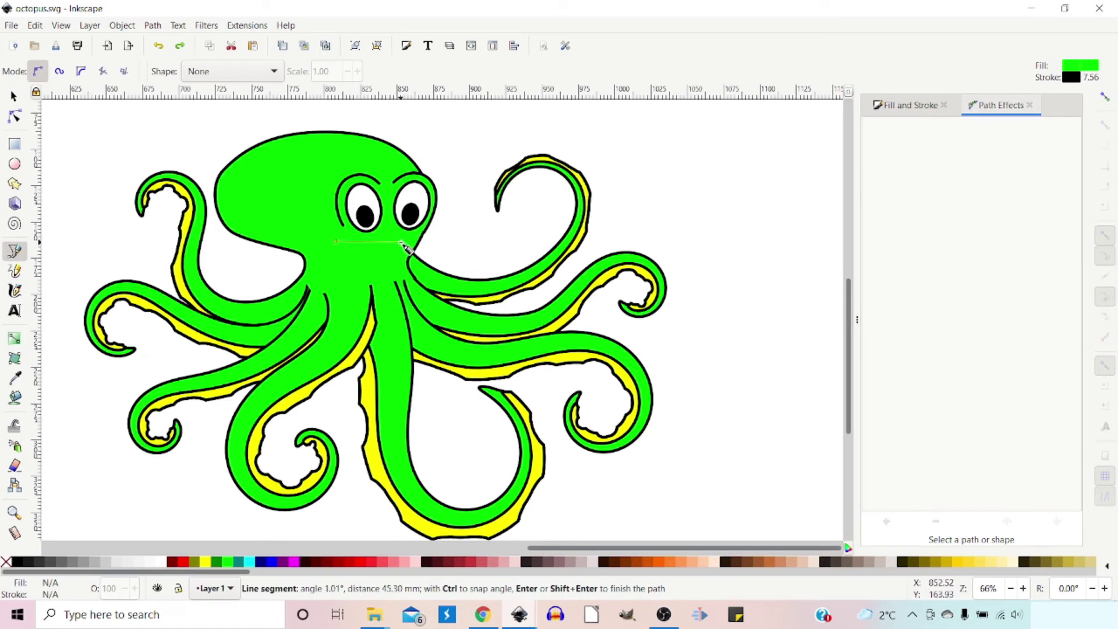
{"action": "left_click_drag", "start_coordinate": [402, 242], "coordinate": [388, 257]}
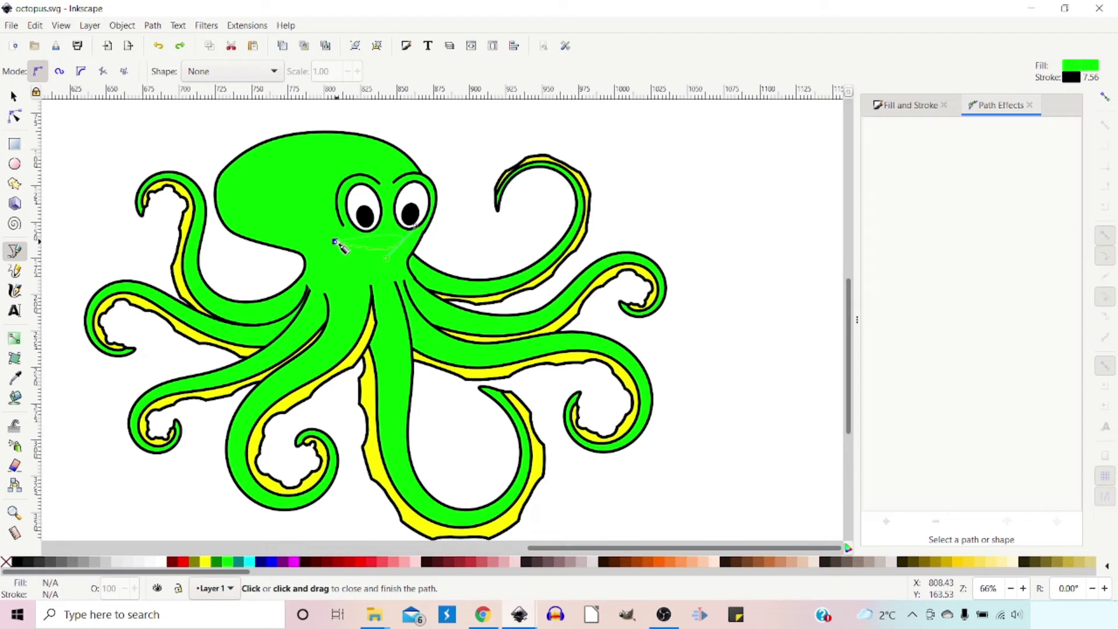
{"action": "left_click", "coordinate": [336, 242]}
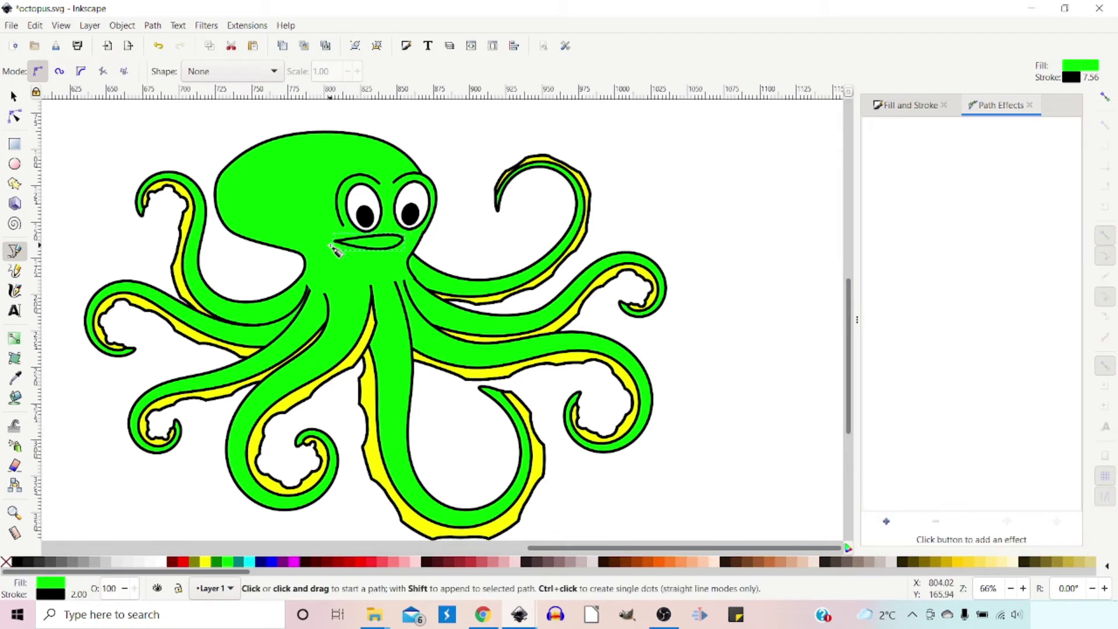
Make the mouth's right-hand node a corner, bend the edges down into a smile, and move that corner slightly outward.
{"action": "left_click", "coordinate": [15, 116]}
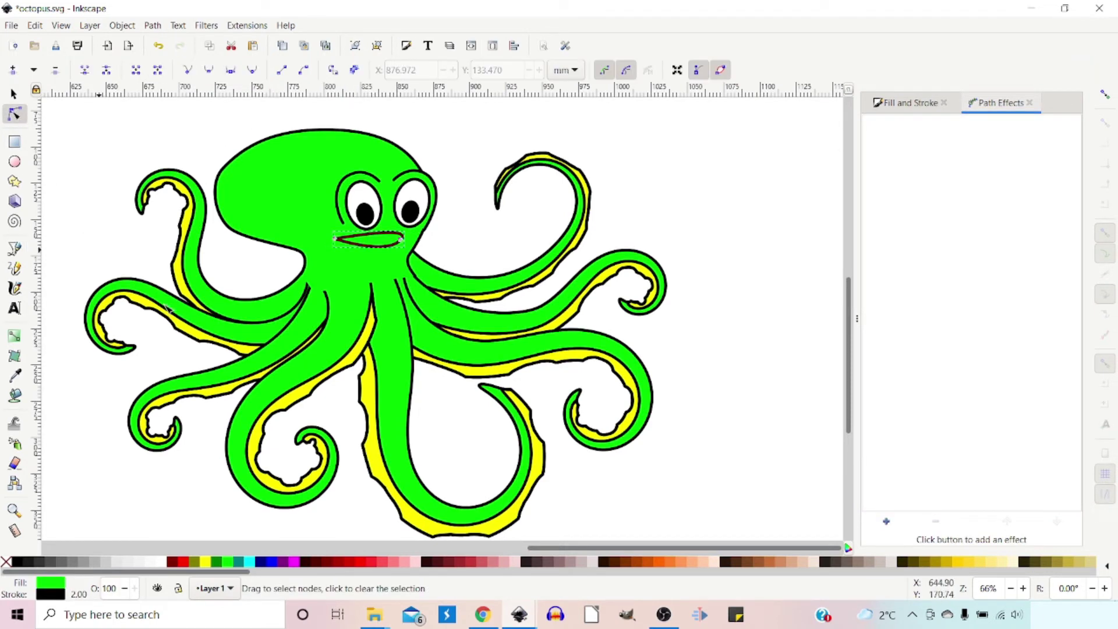
{"action": "left_click", "coordinate": [401, 239]}
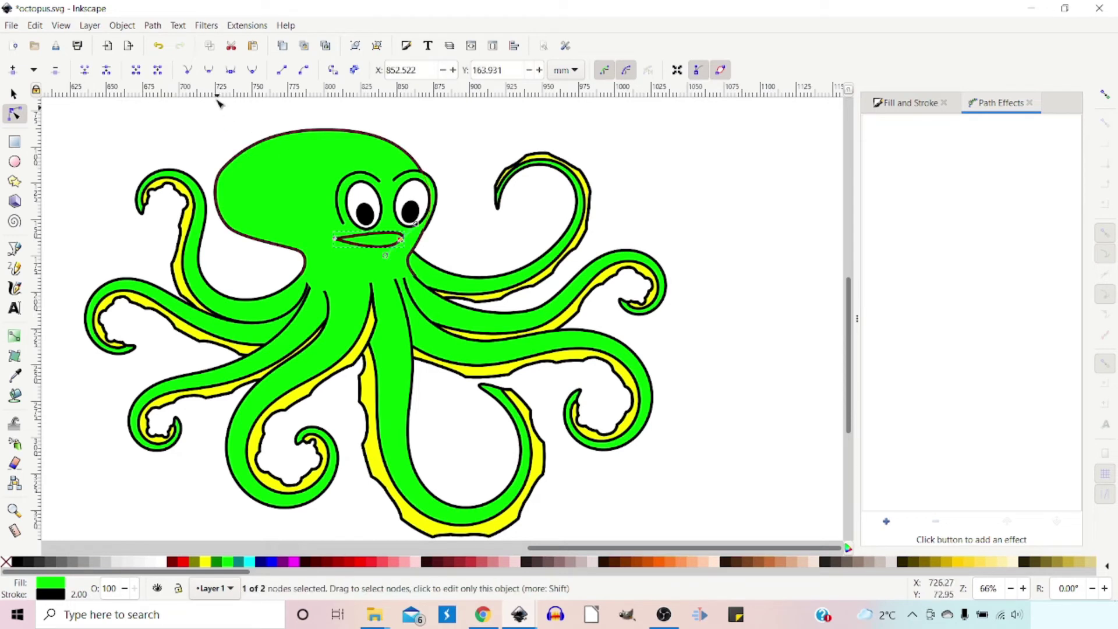
{"action": "left_click", "coordinate": [188, 70]}
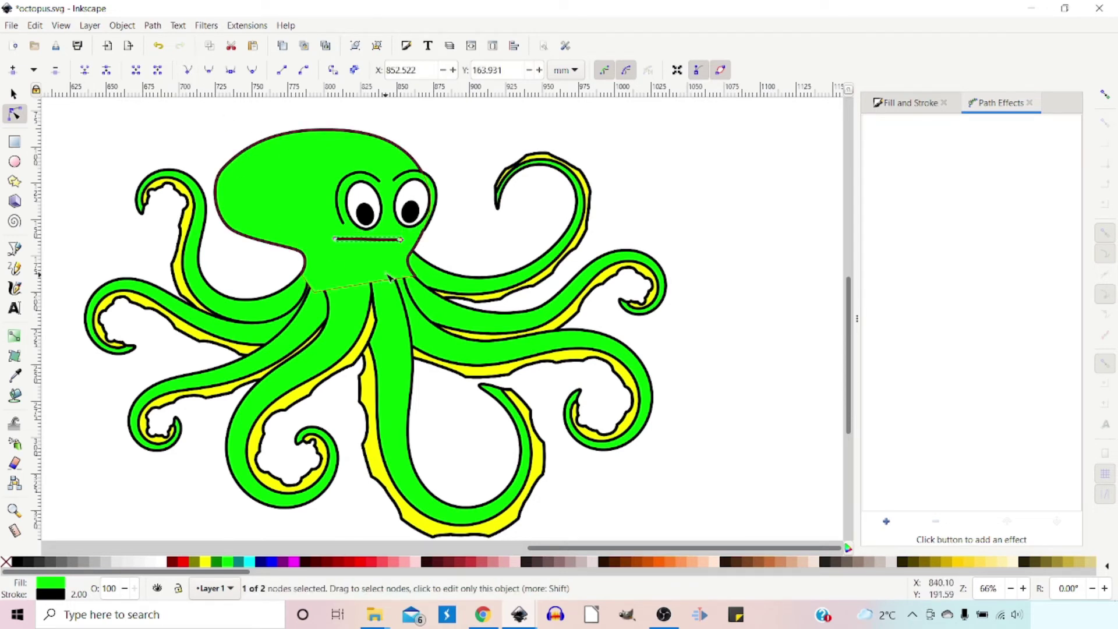
{"action": "mouse_move", "coordinate": [368, 240]}
{"action": "left_mouse_down"}
{"action": "mouse_move", "coordinate": [368, 261]}
{"action": "mouse_move", "coordinate": [371, 247]}
{"action": "mouse_move", "coordinate": [377, 256]}
{"action": "left_mouse_up"}
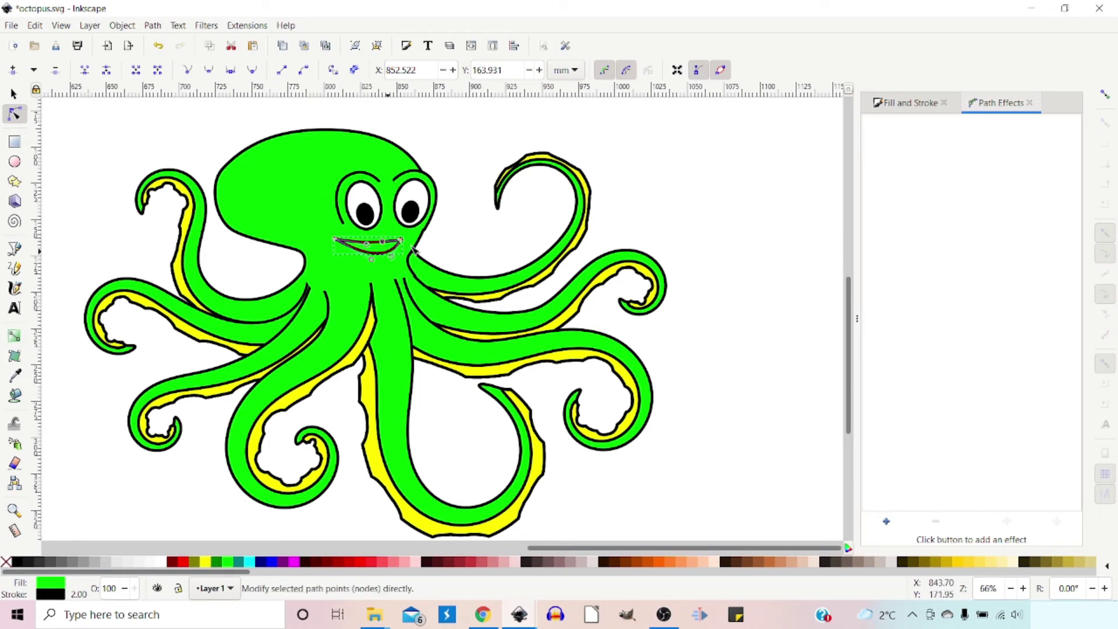
{"action": "left_click_drag", "start_coordinate": [401, 239], "coordinate": [408, 241]}
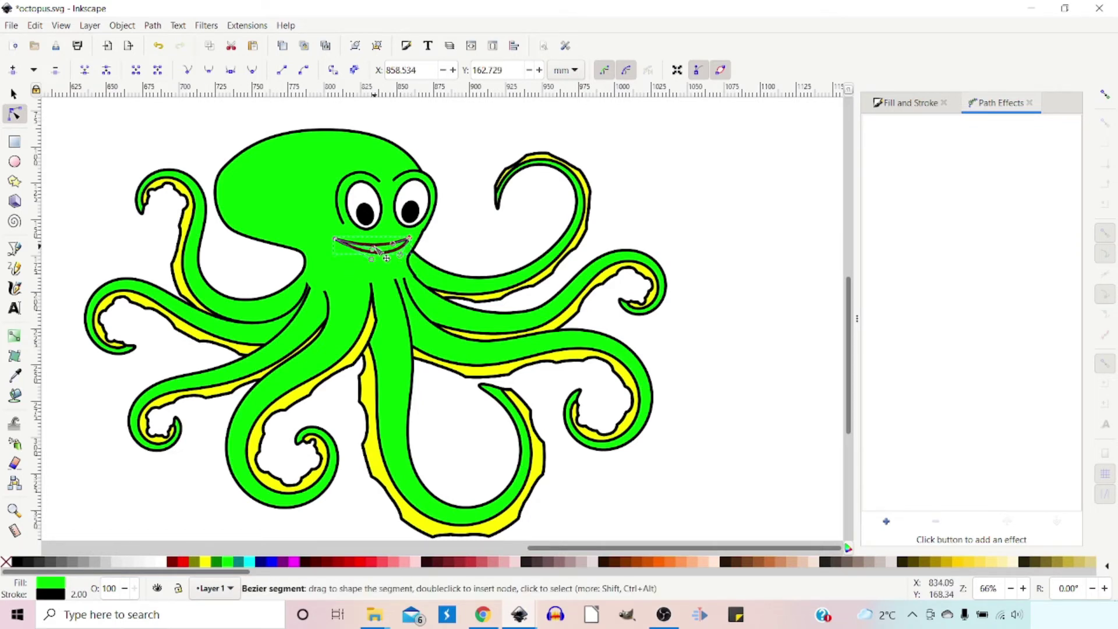
Pull the mouth's lower edge downward and adjust its curve to form an open smile.
{"action": "left_click_drag", "start_coordinate": [378, 253], "coordinate": [400, 264]}
{"action": "left_click", "coordinate": [362, 256]}
{"action": "left_click", "coordinate": [382, 251]}
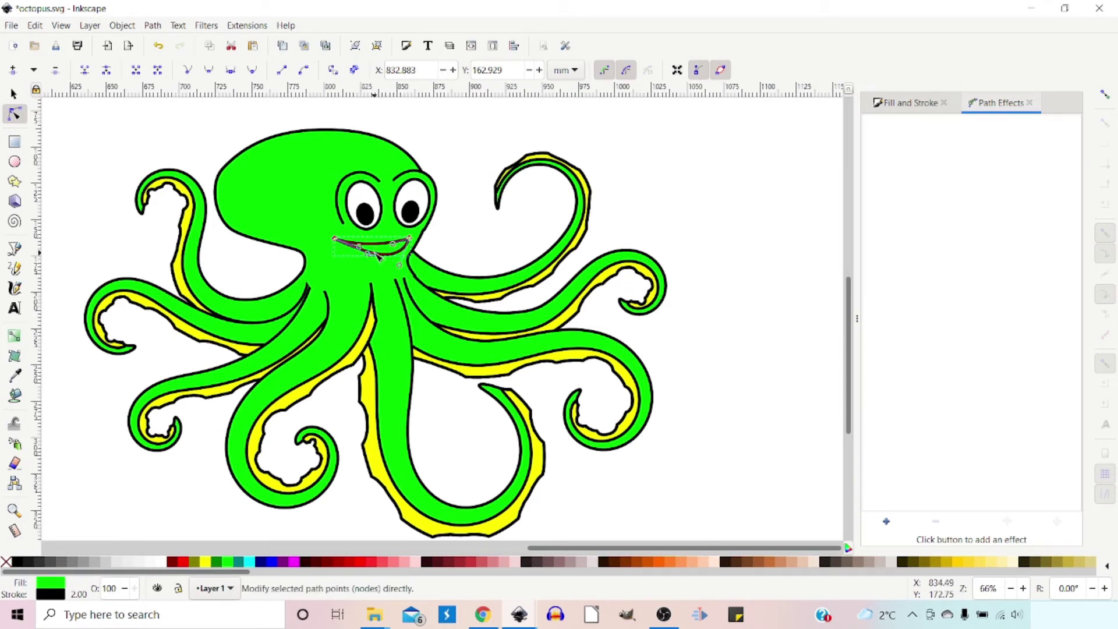
{"action": "left_click_drag", "start_coordinate": [369, 250], "coordinate": [382, 259]}
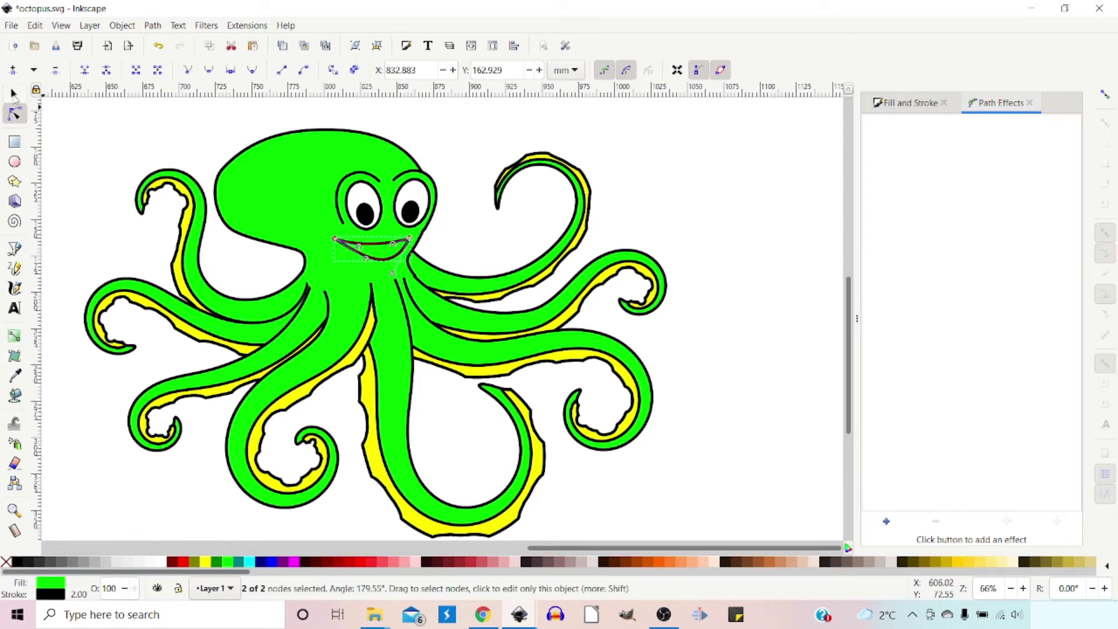
{"action": "left_click", "coordinate": [16, 95]}
{"action": "double_click", "coordinate": [398, 248]}
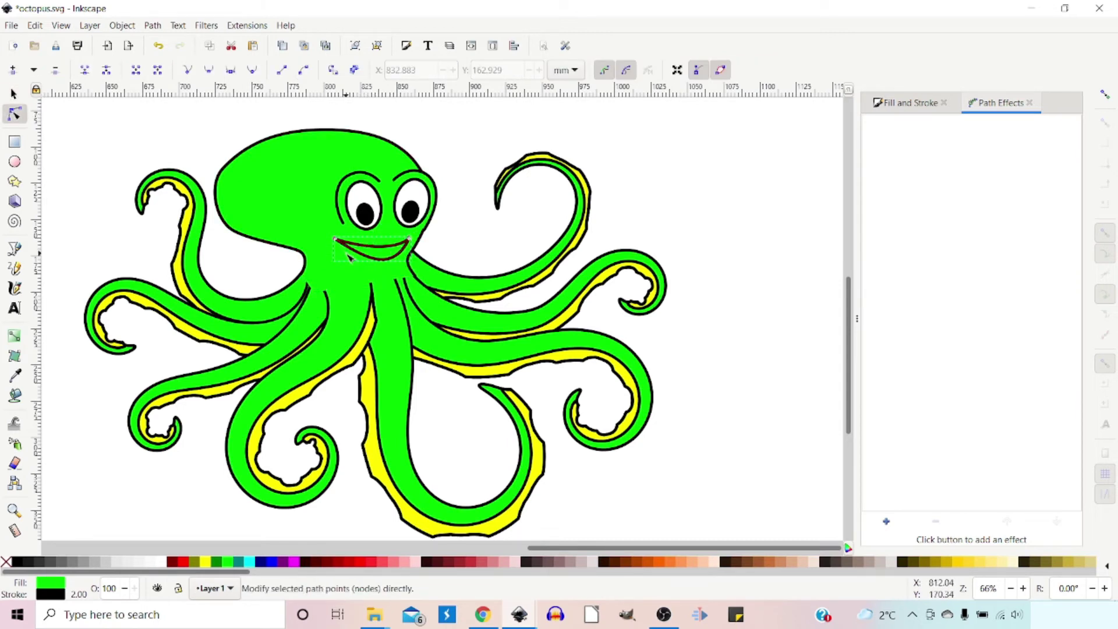
{"action": "left_click_drag", "start_coordinate": [353, 251], "coordinate": [362, 253]}
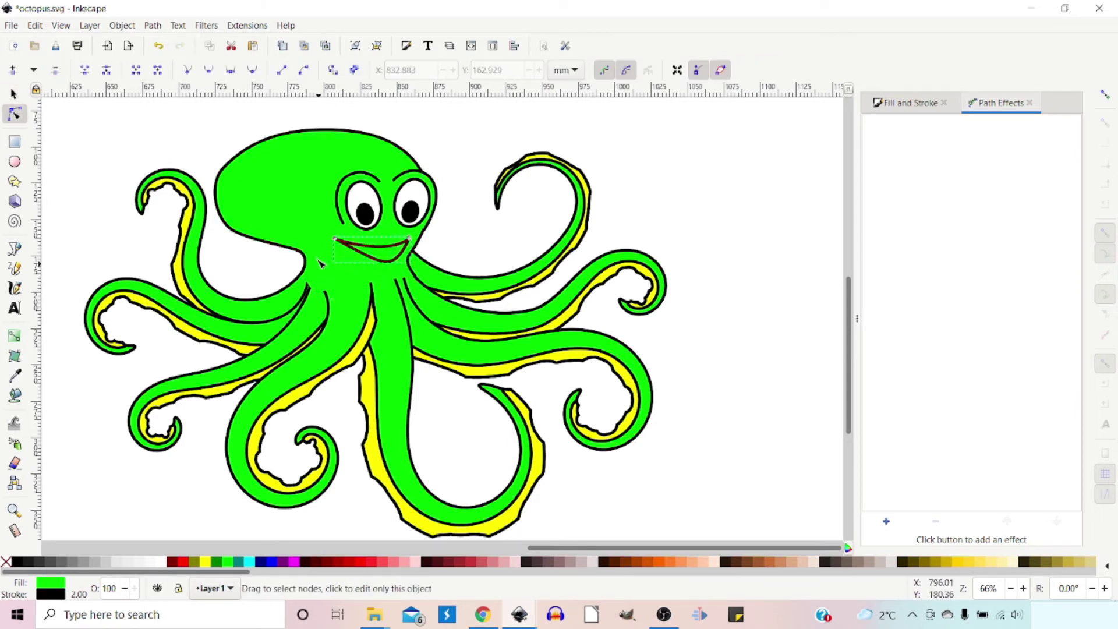
{"action": "left_click", "coordinate": [426, 125]}
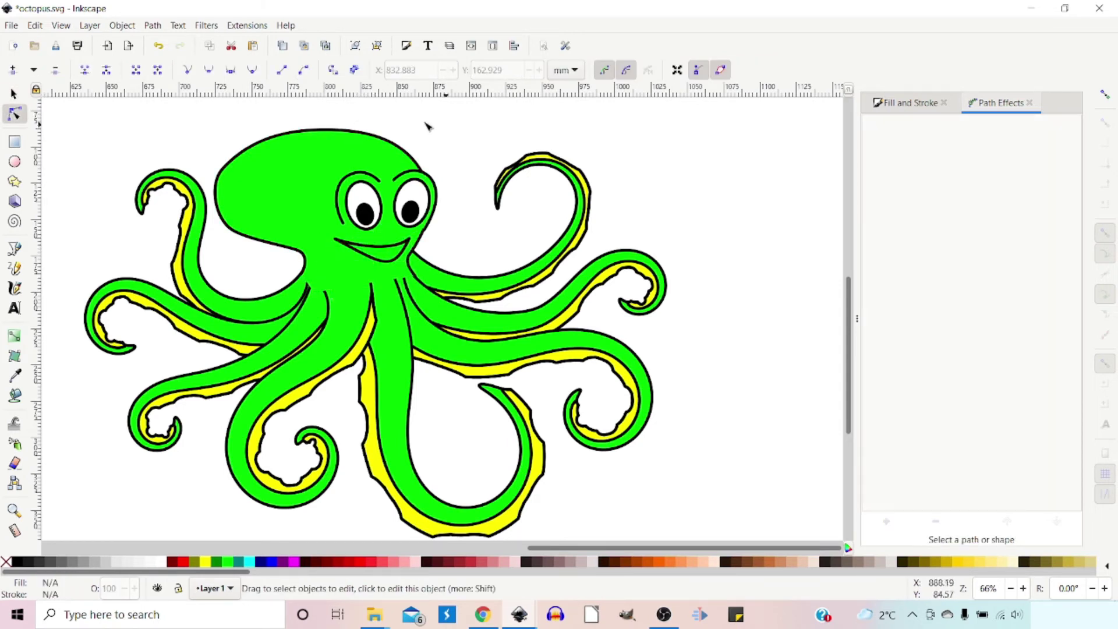
Draw a short line across the mouth's left corner with the Pen tool and bend it outward into a small cheek curve.
{"action": "left_click", "coordinate": [15, 250]}
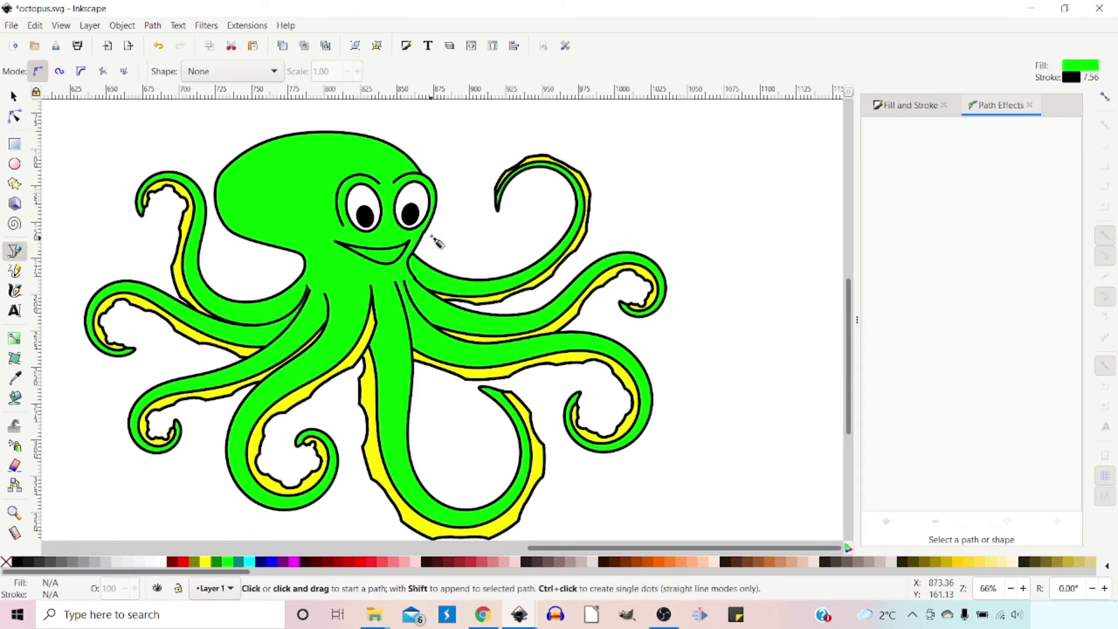
{"action": "left_click", "coordinate": [336, 238]}
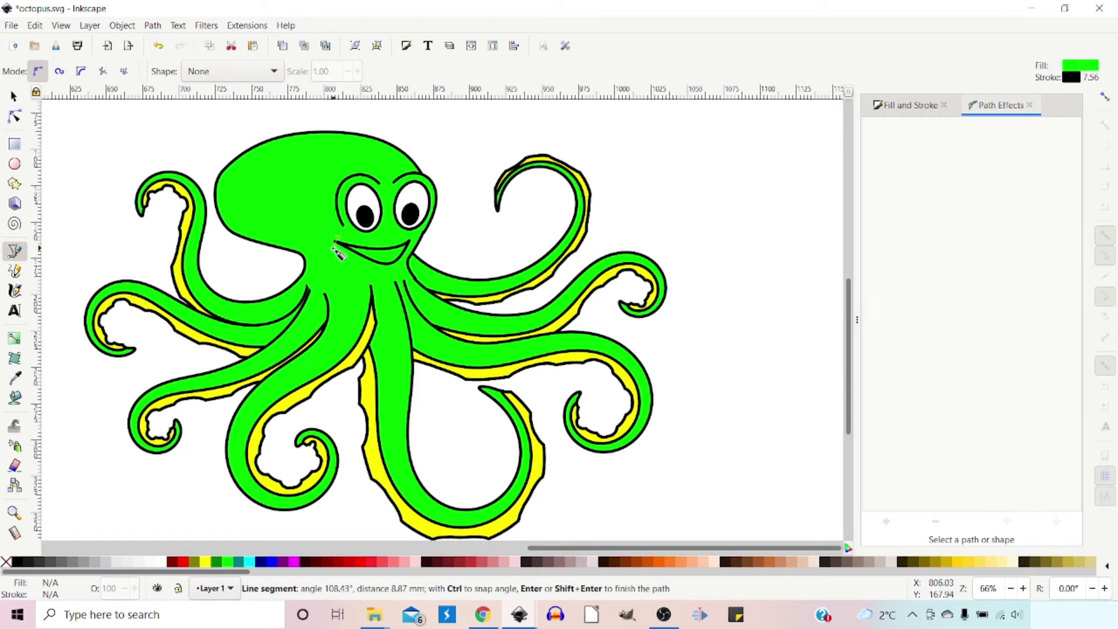
{"action": "left_click", "coordinate": [335, 248]}
{"action": "key", "text": "Return"}
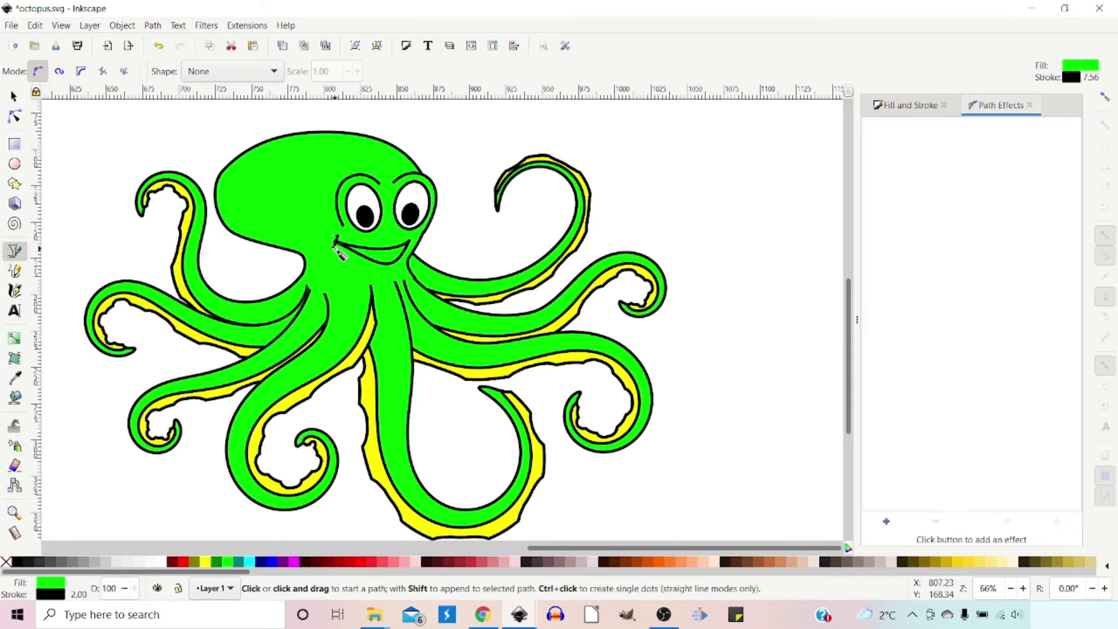
{"action": "scroll", "coordinate": [335, 247], "scroll_direction": "up", "scroll_amount": 2}
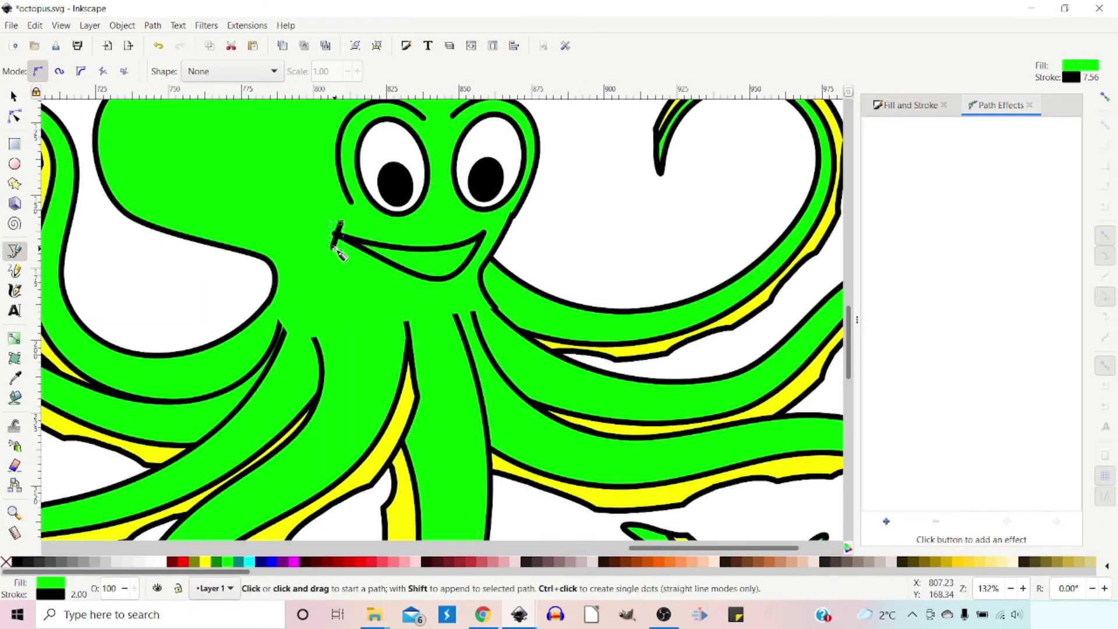
{"action": "left_click", "coordinate": [14, 117]}
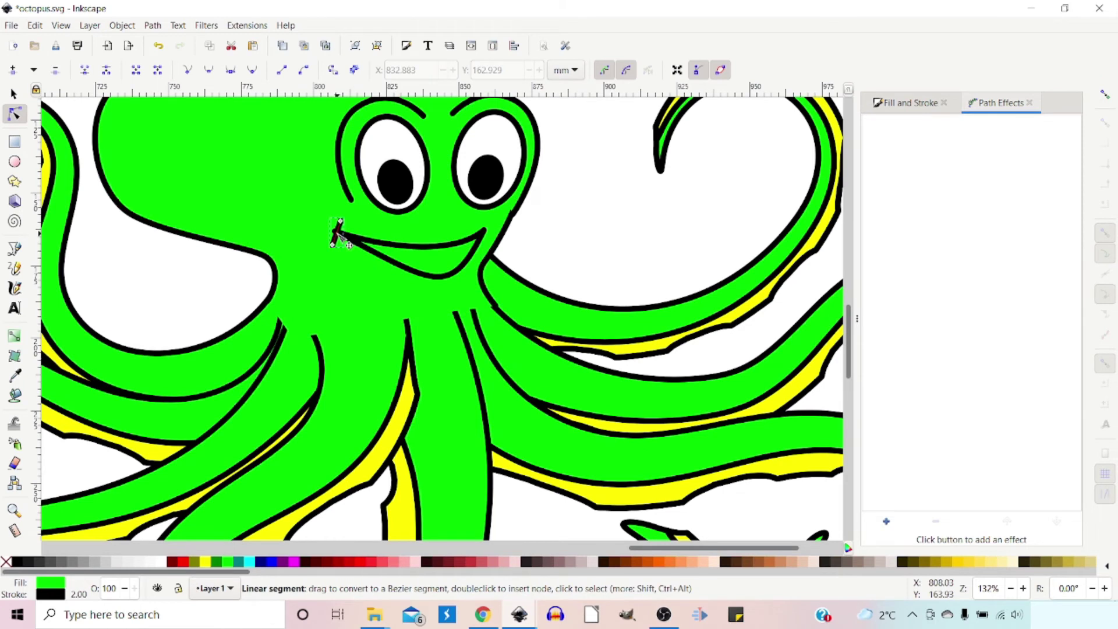
{"action": "left_click_drag", "start_coordinate": [341, 236], "coordinate": [334, 234]}
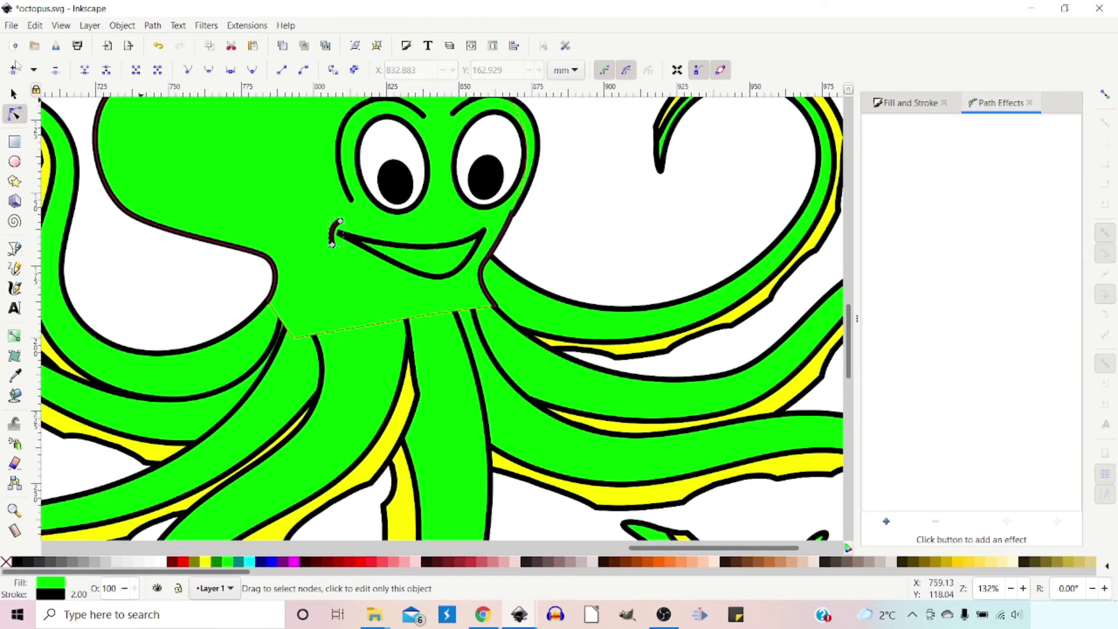
Fill the mouth shape with black.
{"action": "left_click", "coordinate": [13, 95]}
{"action": "left_click", "coordinate": [449, 254]}
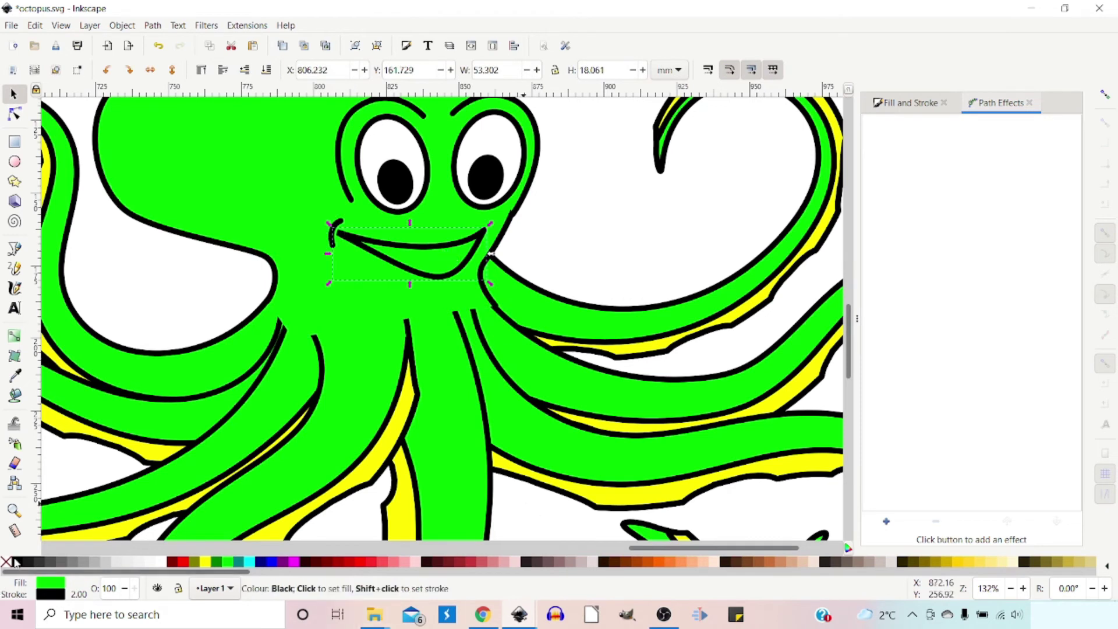
{"action": "left_click", "coordinate": [18, 562]}
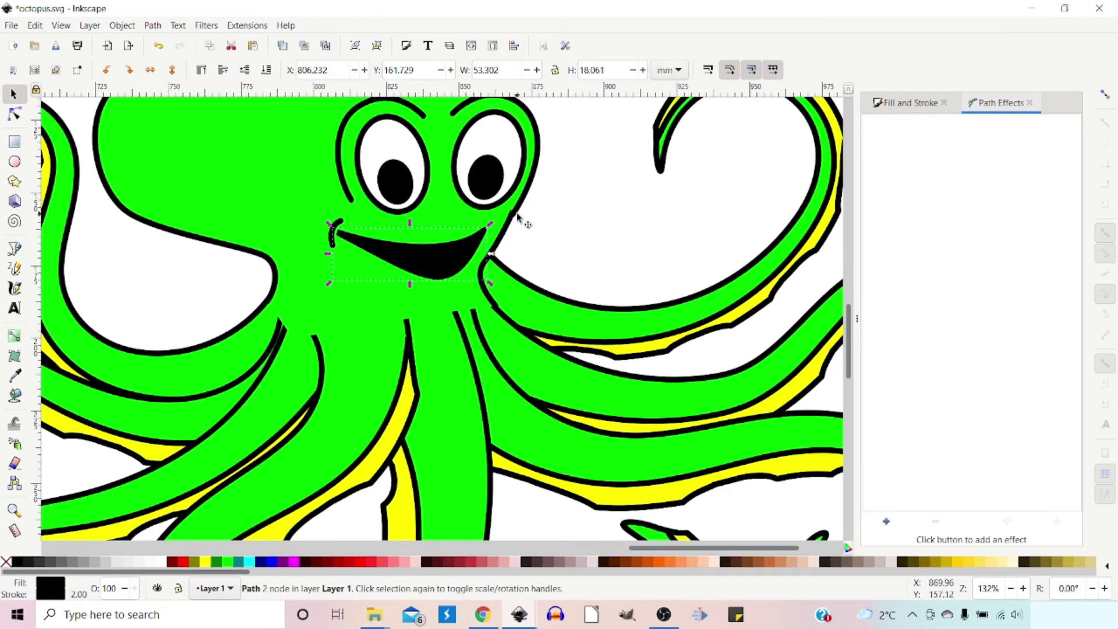
Shift the right eye and the curve around it slightly to the left.
{"action": "left_click_drag", "start_coordinate": [520, 216], "coordinate": [523, 217]}
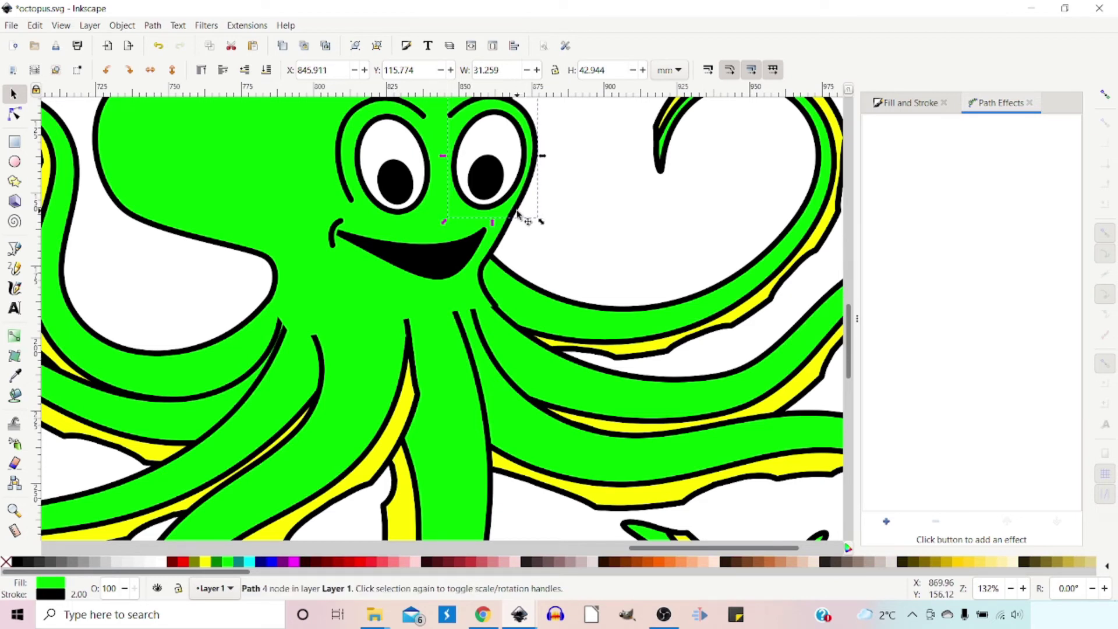
{"action": "left_click", "coordinate": [565, 220]}
{"action": "left_click_drag", "start_coordinate": [506, 154], "coordinate": [502, 153]}
{"action": "left_click", "coordinate": [674, 226]}
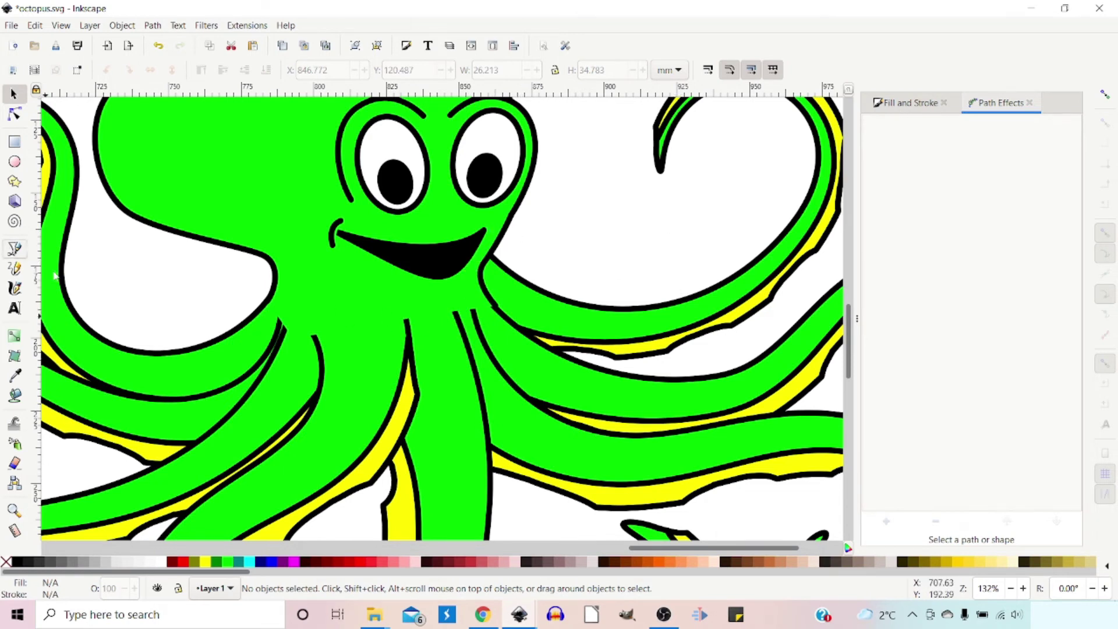
Draw a short line across the mouth's right corner, bend it into a small cheek curve, and remove its fill.
{"action": "left_click", "coordinate": [484, 225]}
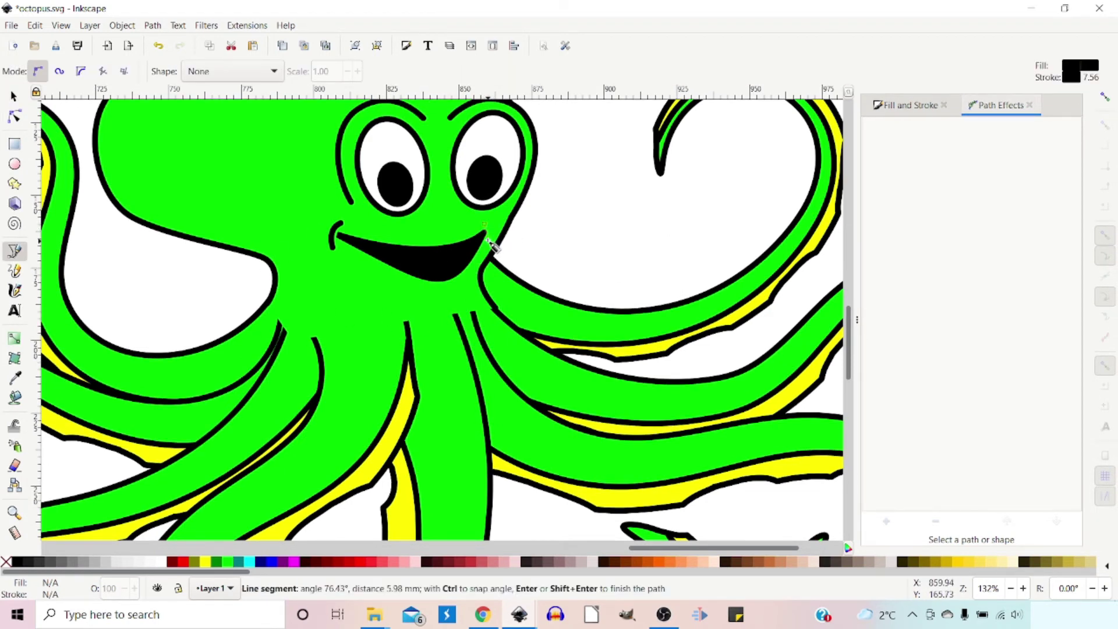
{"action": "left_click", "coordinate": [491, 242]}
{"action": "key", "text": "Return"}
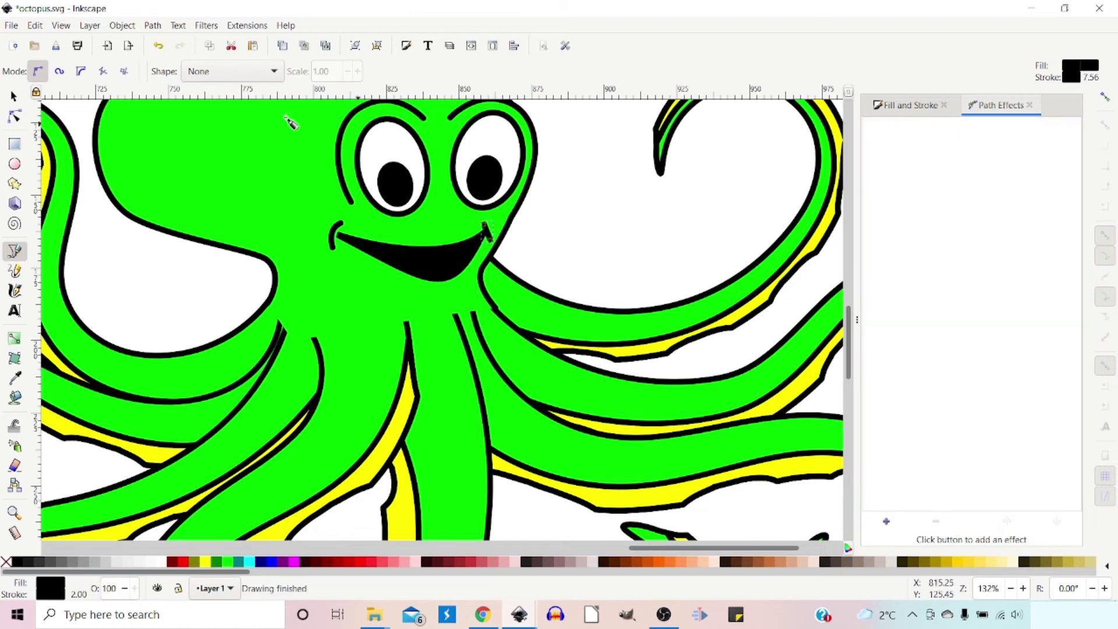
{"action": "left_click", "coordinate": [16, 117]}
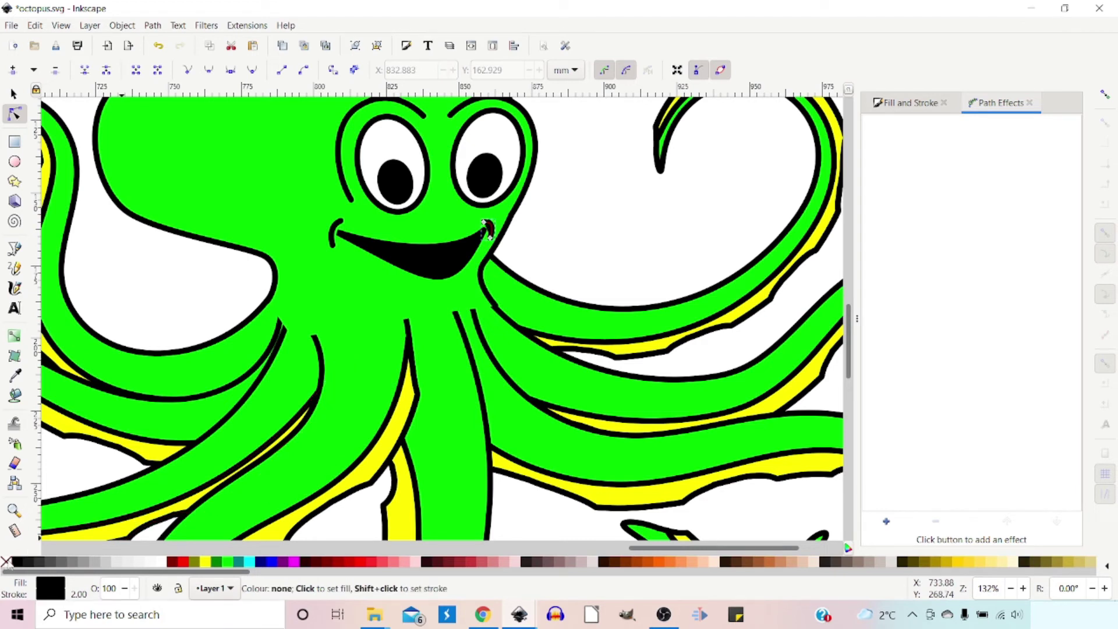
{"action": "left_click", "coordinate": [7, 562]}
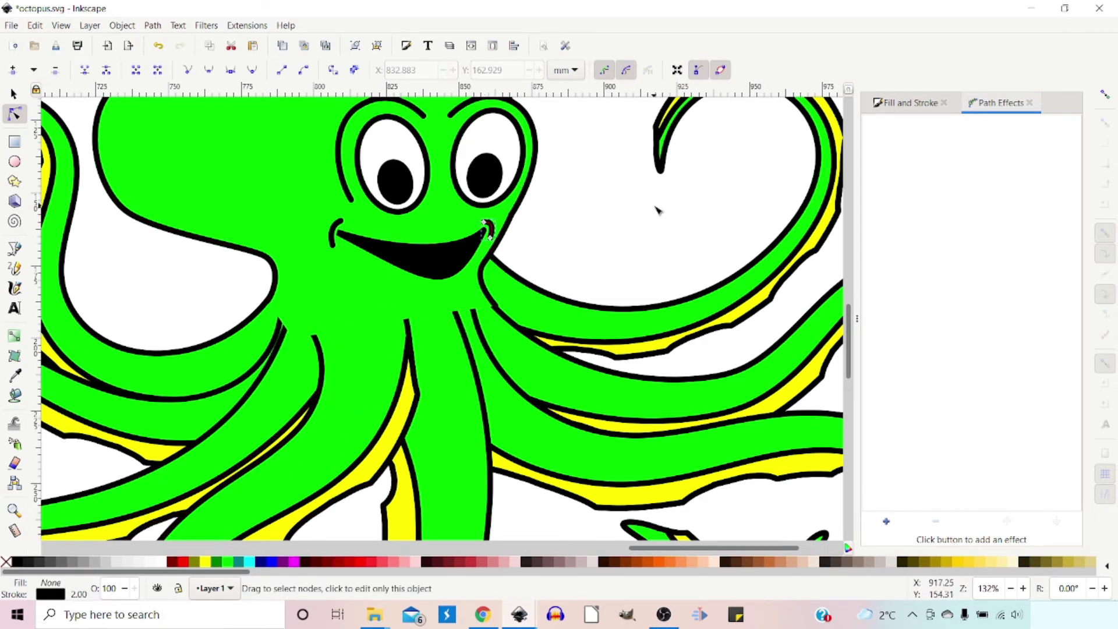
{"action": "left_click", "coordinate": [658, 209]}
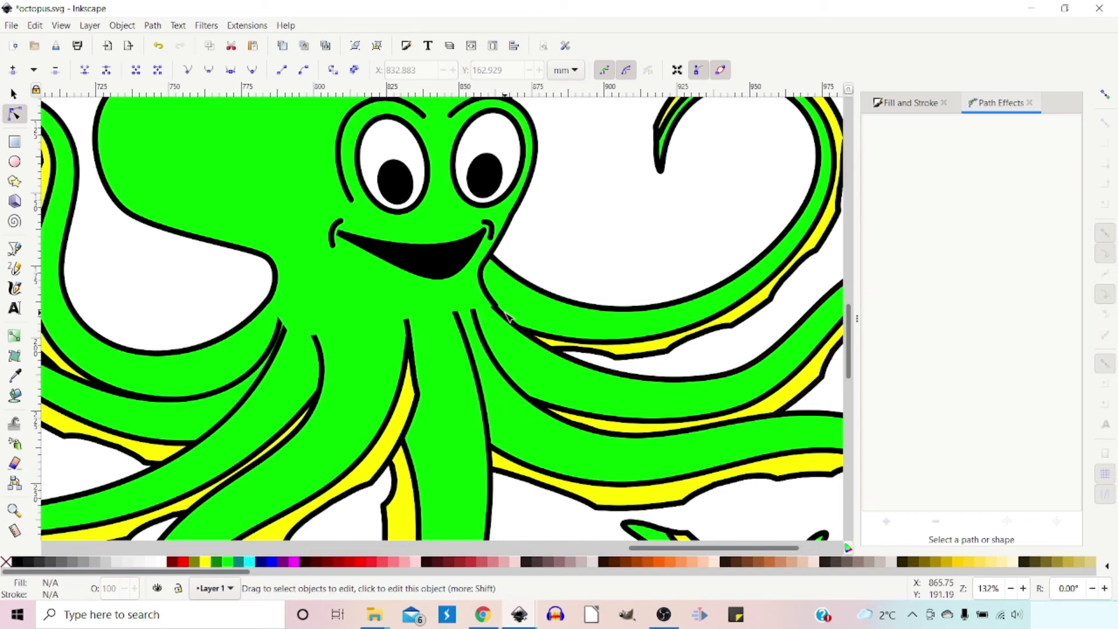
Nudge the head outline's lower right corner node, and move the lower end of the right eye's curve down onto the head outline.
{"action": "left_click", "coordinate": [492, 301]}
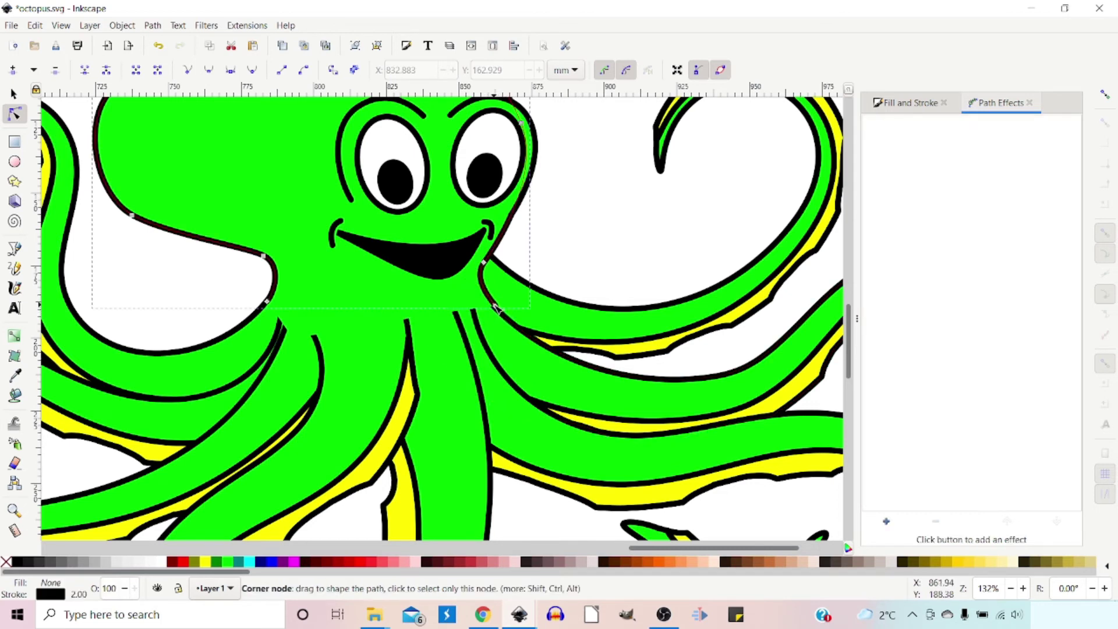
{"action": "left_click_drag", "start_coordinate": [497, 309], "coordinate": [496, 308]}
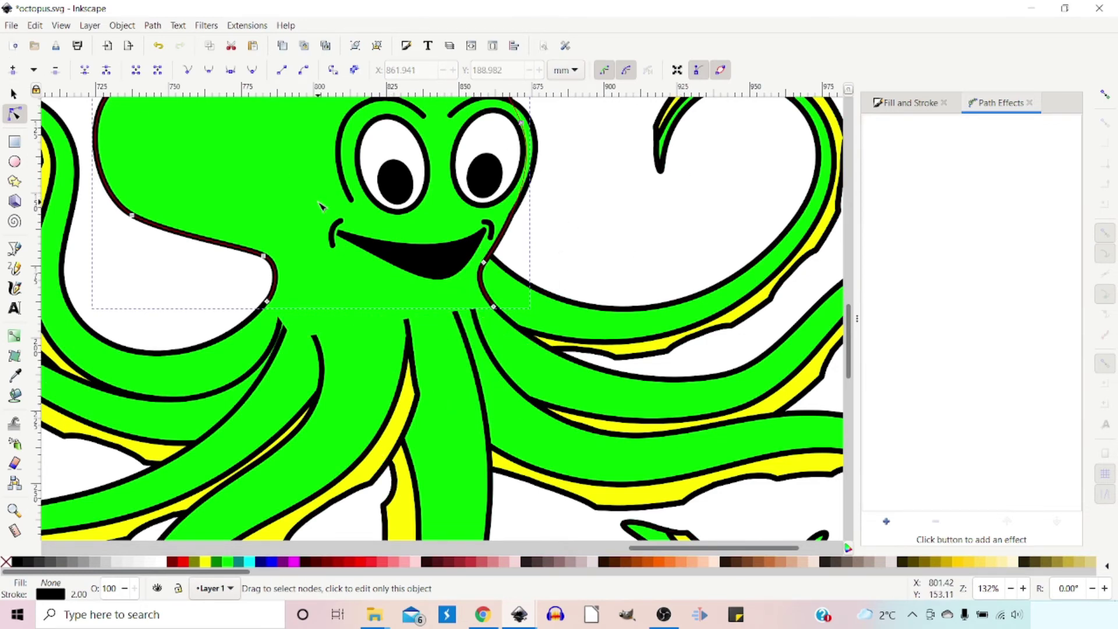
{"action": "scroll", "coordinate": [320, 205], "scroll_direction": "down", "scroll_amount": 2, "text": "ctrl"}
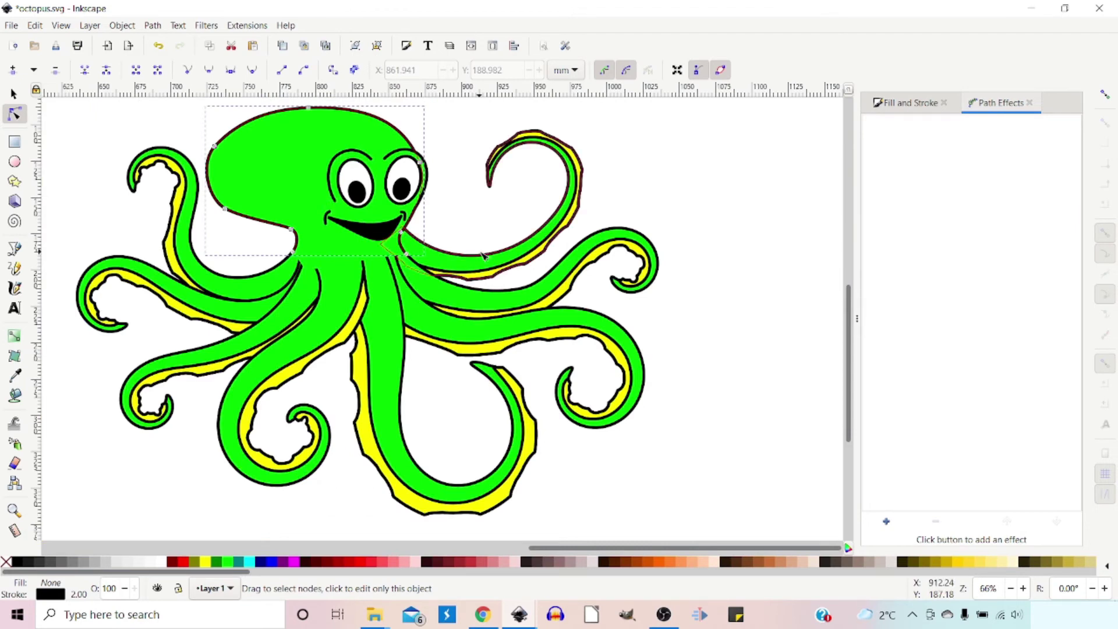
{"action": "left_click", "coordinate": [417, 214]}
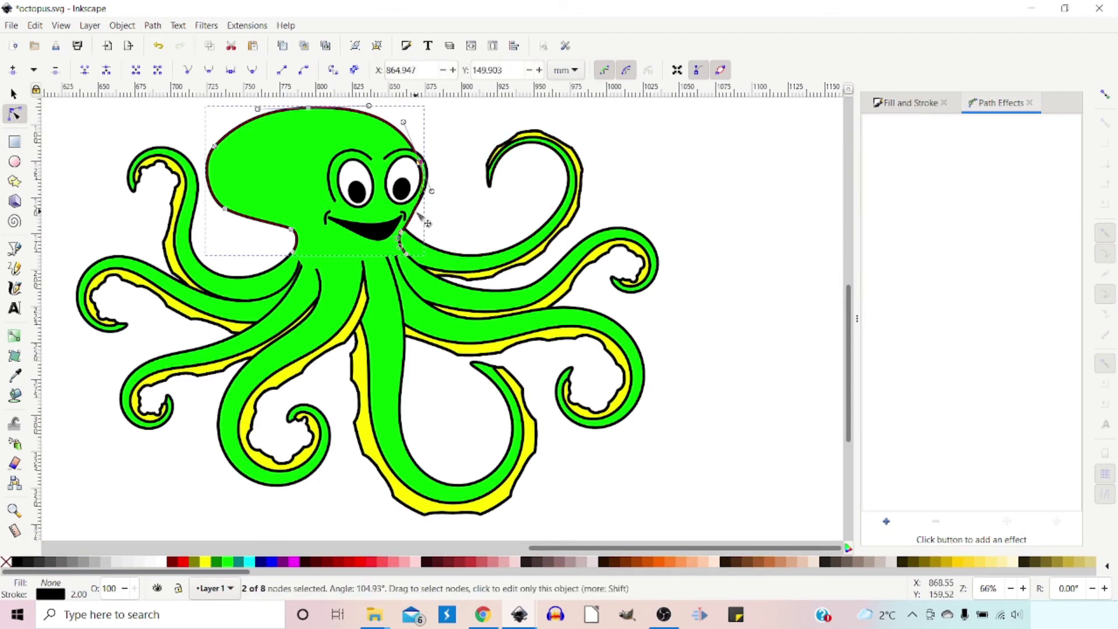
{"action": "left_click", "coordinate": [418, 214]}
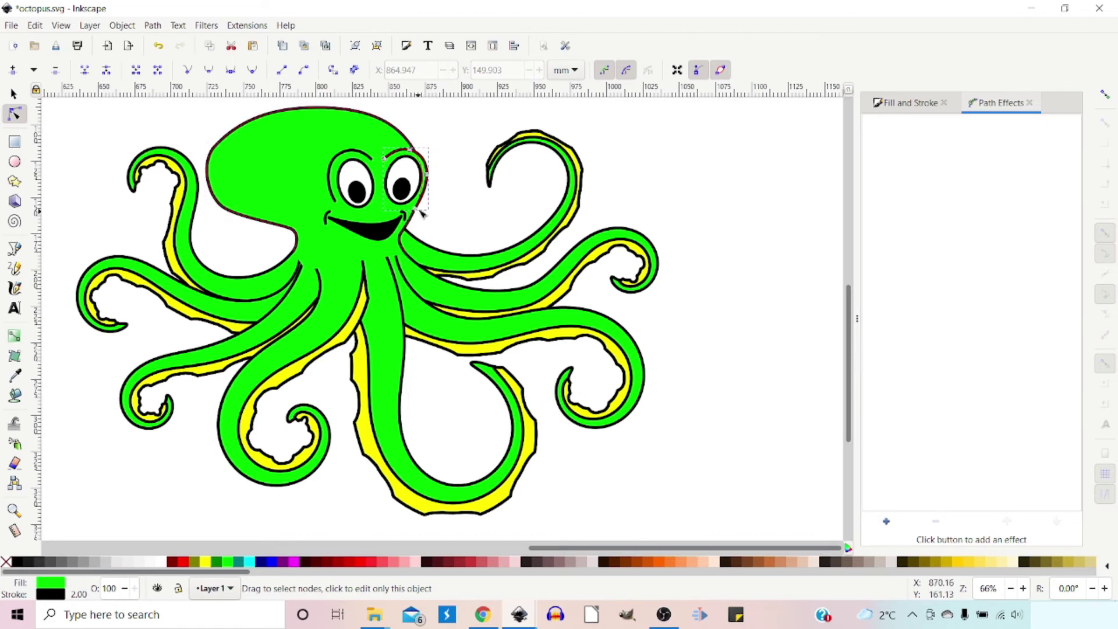
{"action": "left_click_drag", "start_coordinate": [415, 214], "coordinate": [411, 217]}
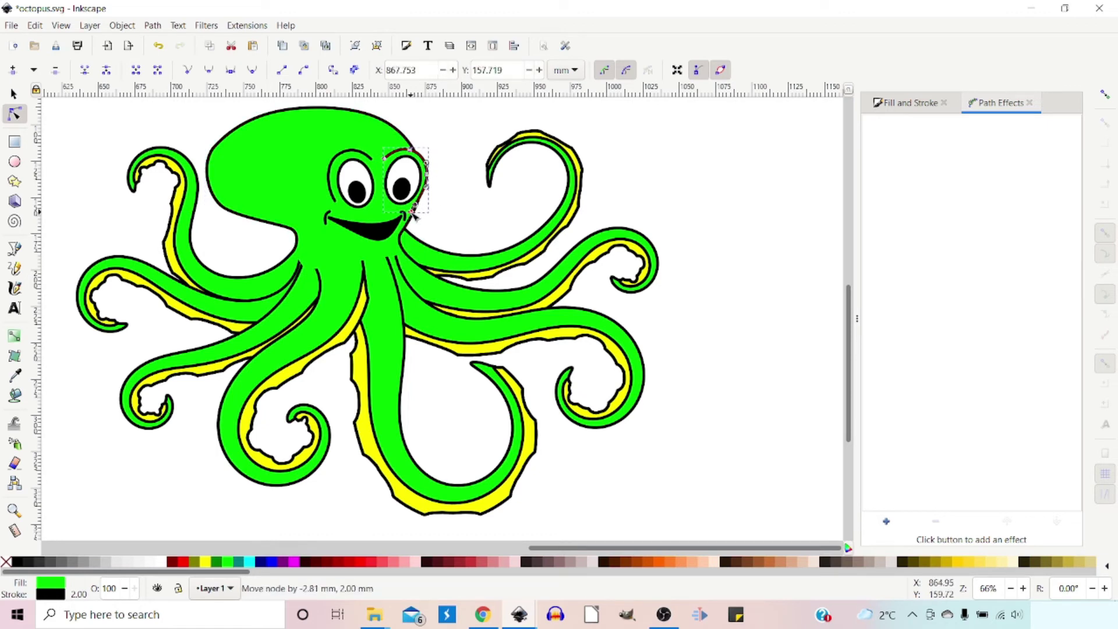
{"action": "left_click", "coordinate": [408, 216]}
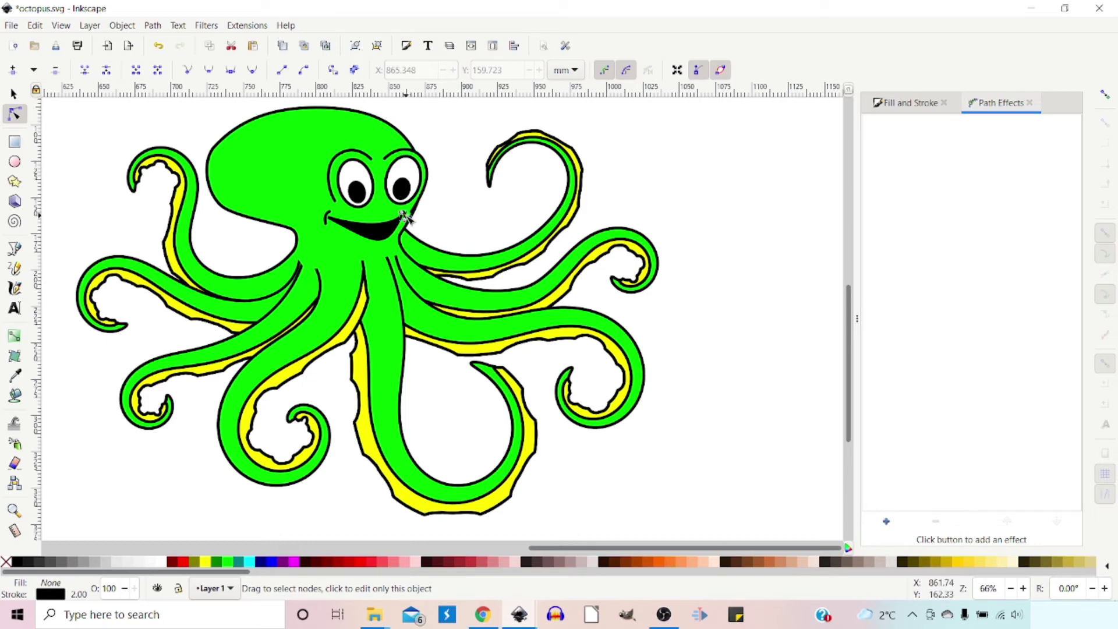
Fine-tune the lower end node of the curve around the right eye so its stroke lines up with the head outline.
{"action": "scroll", "coordinate": [455, 245], "scroll_direction": "up", "scroll_amount": 4}
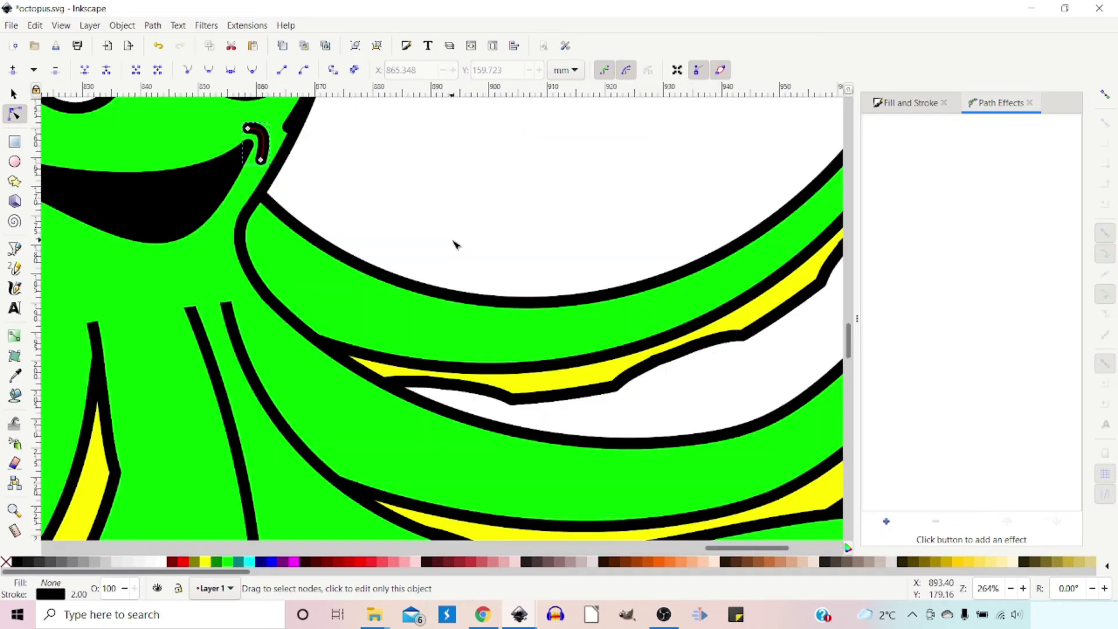
{"action": "left_click_drag", "start_coordinate": [377, 155], "coordinate": [537, 409]}
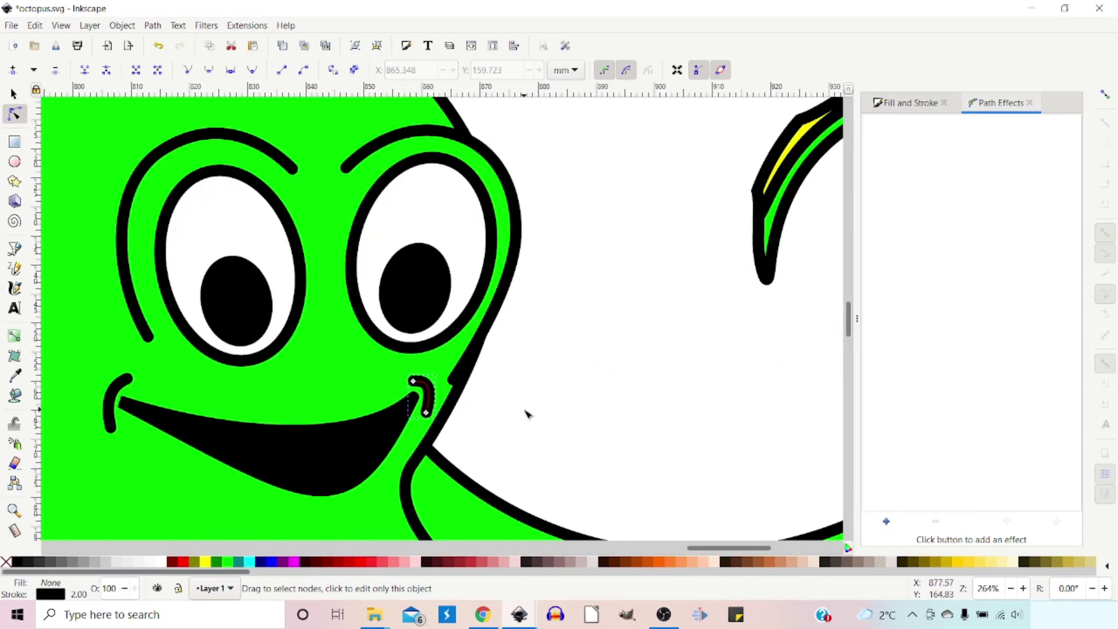
{"action": "left_click", "coordinate": [456, 399]}
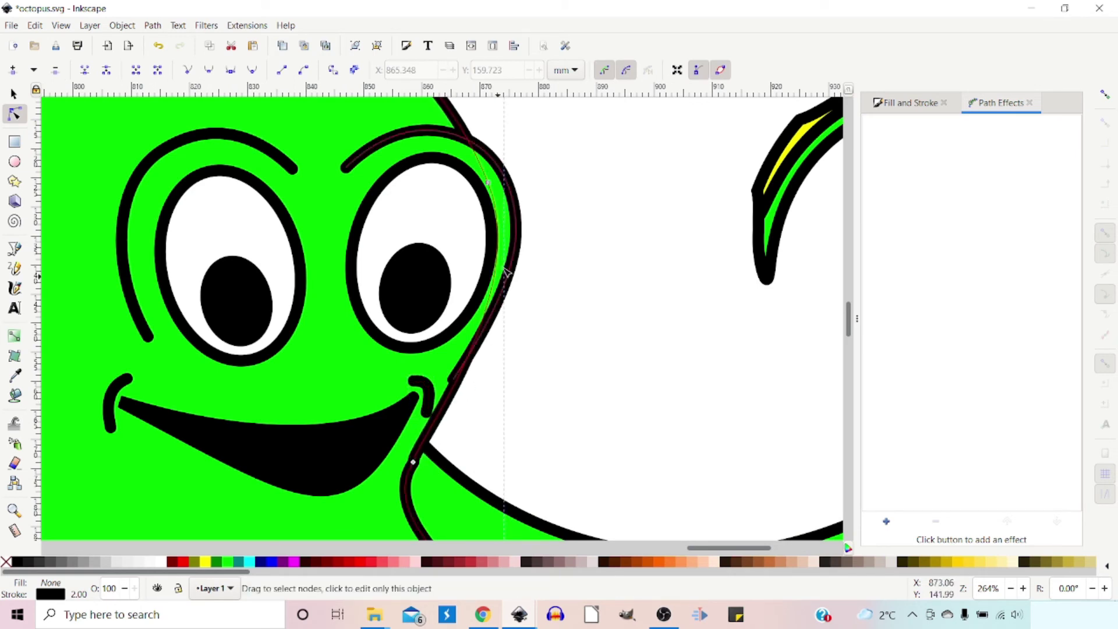
{"action": "left_click", "coordinate": [517, 234]}
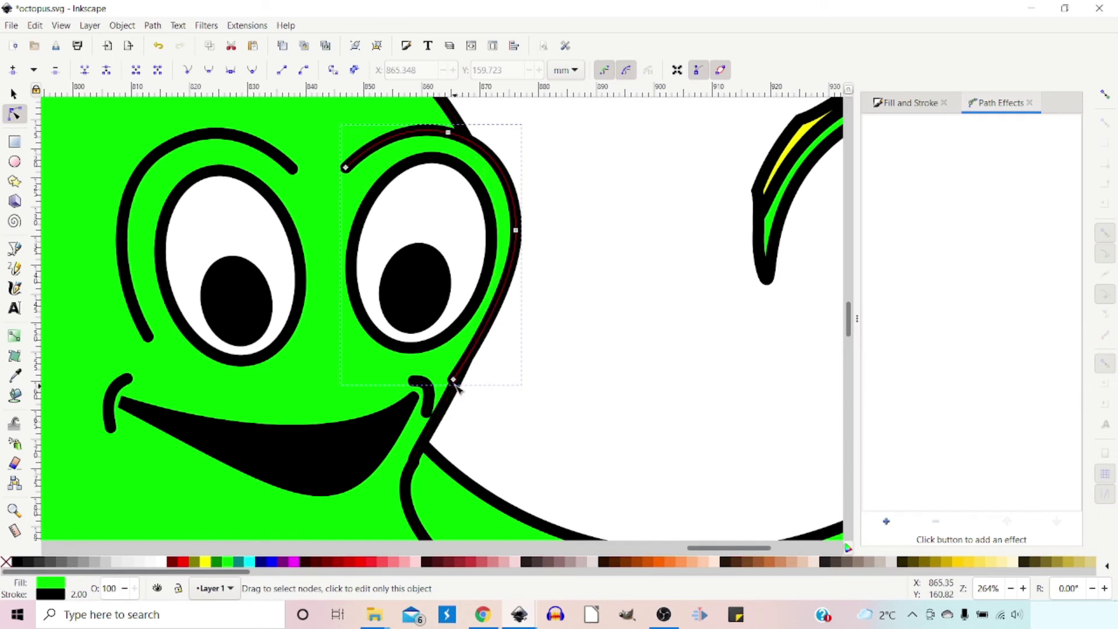
{"action": "left_click_drag", "start_coordinate": [453, 380], "coordinate": [456, 383]}
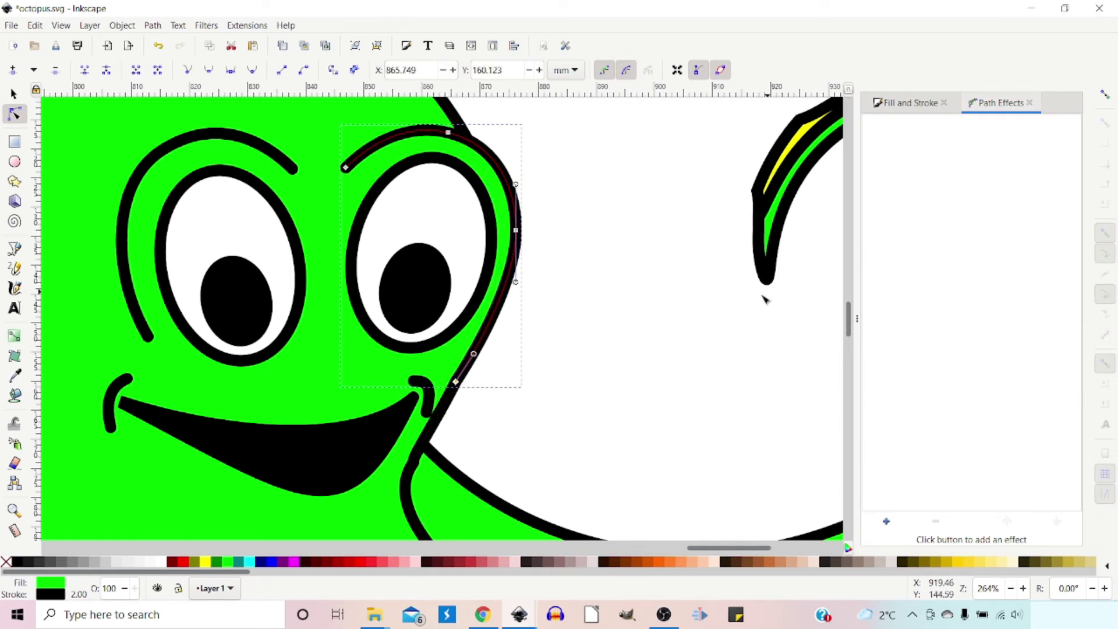
Rotate the right eye group about 3° clockwise and move it slightly left, away from its surrounding curve.
{"action": "left_click", "coordinate": [407, 310]}
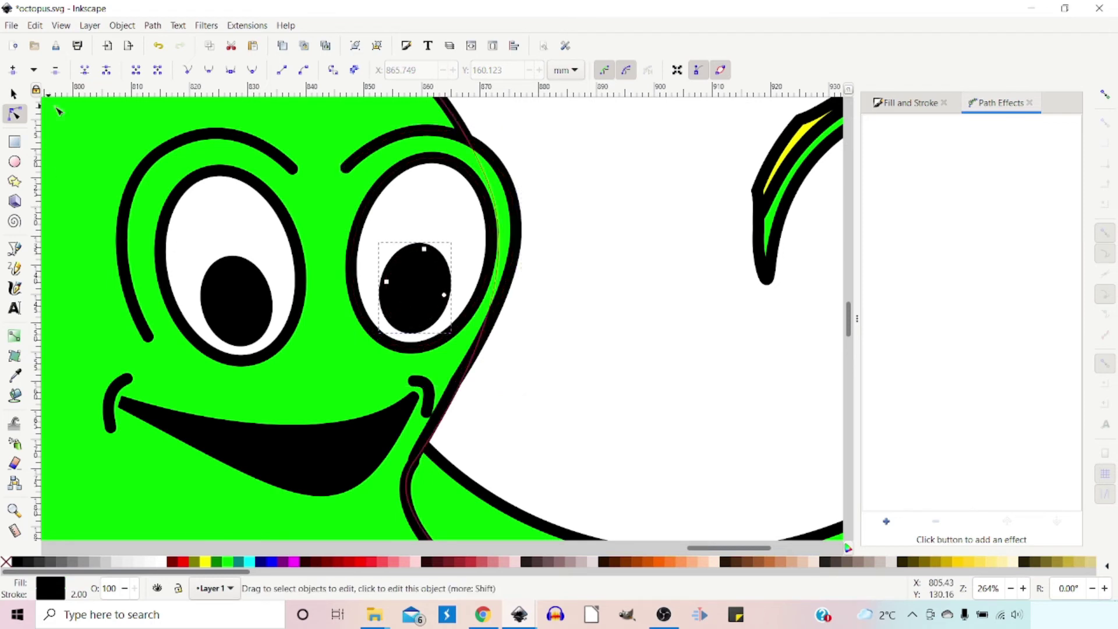
{"action": "left_click", "coordinate": [14, 95]}
{"action": "left_click", "coordinate": [642, 219]}
{"action": "left_click", "coordinate": [449, 345]}
{"action": "left_click", "coordinate": [457, 358]}
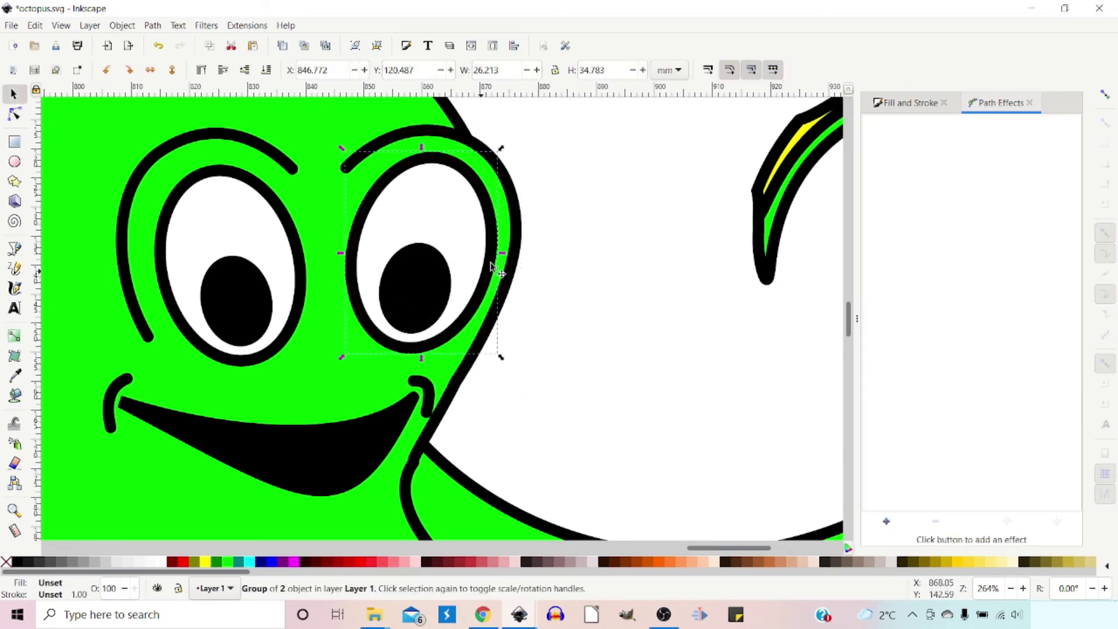
{"action": "left_click_drag", "start_coordinate": [501, 150], "coordinate": [511, 156]}
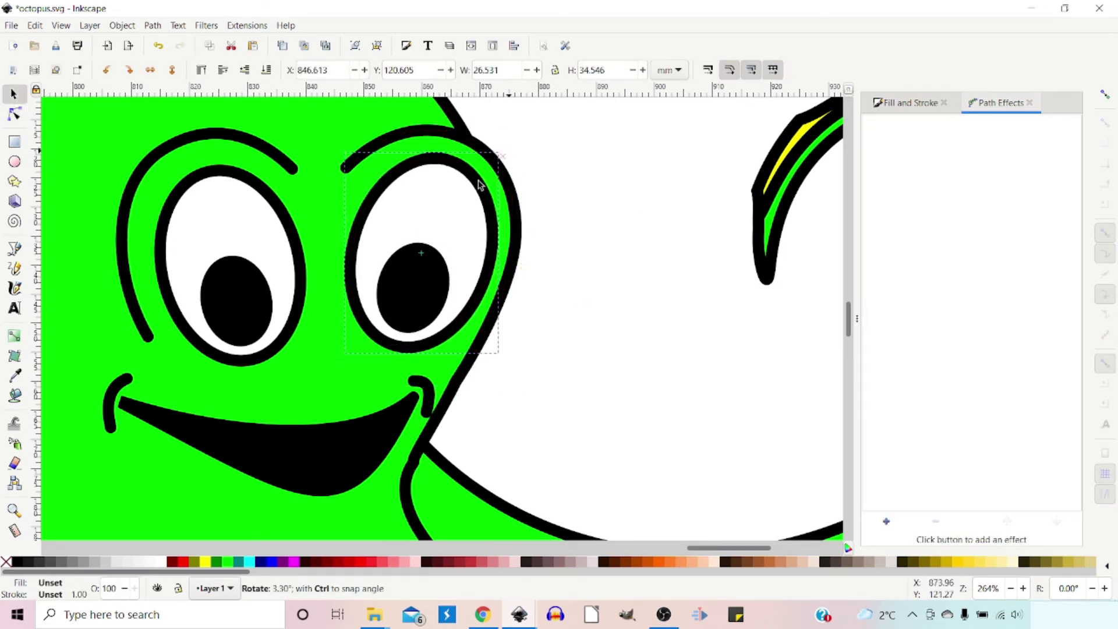
{"action": "left_click_drag", "start_coordinate": [455, 195], "coordinate": [452, 196]}
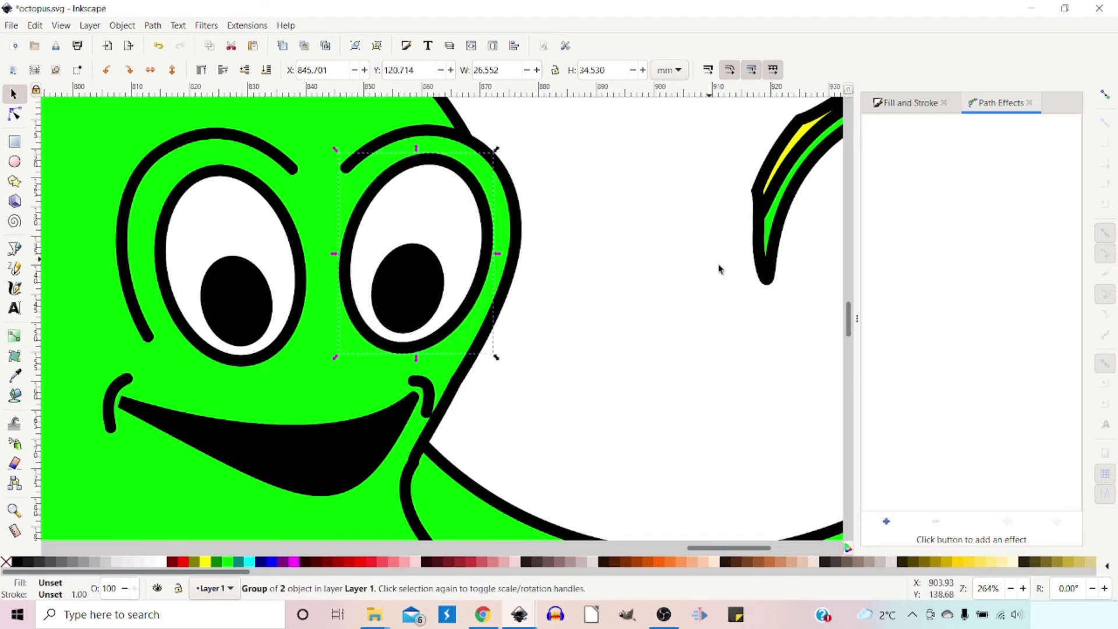
{"action": "left_click", "coordinate": [693, 334]}
Shift the mouth and its two corner curves slightly to the left on the face.
{"action": "scroll", "coordinate": [697, 333], "scroll_direction": "down", "scroll_amount": 4}
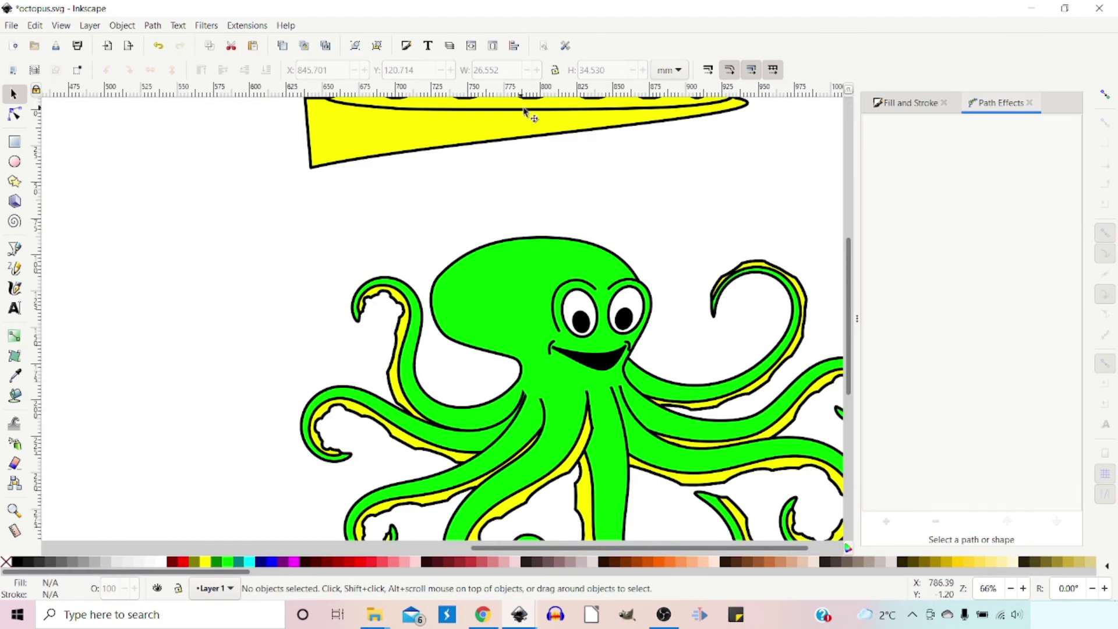
{"action": "mouse_move", "coordinate": [629, 347]}
{"action": "left_mouse_down"}
{"action": "mouse_move", "coordinate": [605, 369]}
{"action": "mouse_move", "coordinate": [546, 349]}
{"action": "left_mouse_up"}
{"action": "left_click", "coordinate": [670, 336]}
{"action": "left_click", "coordinate": [551, 349]}
{"action": "left_click", "coordinate": [597, 364]}
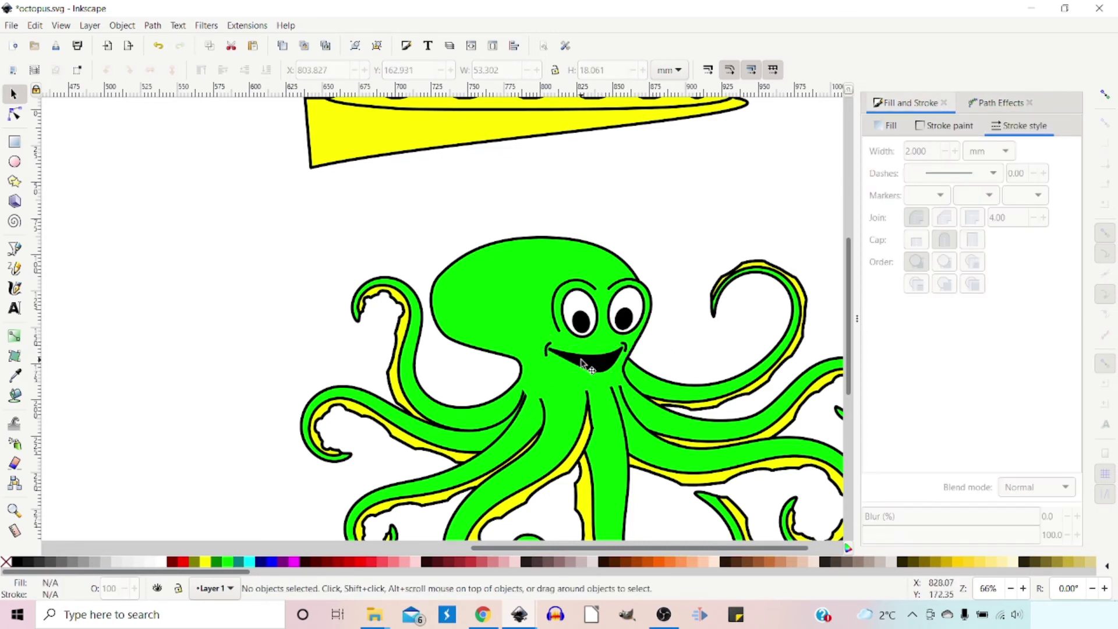
Remove the fill from the curve at the mouth's left corner and move it slightly up and to the left.
{"action": "scroll", "coordinate": [581, 360], "scroll_direction": "up", "scroll_amount": 2}
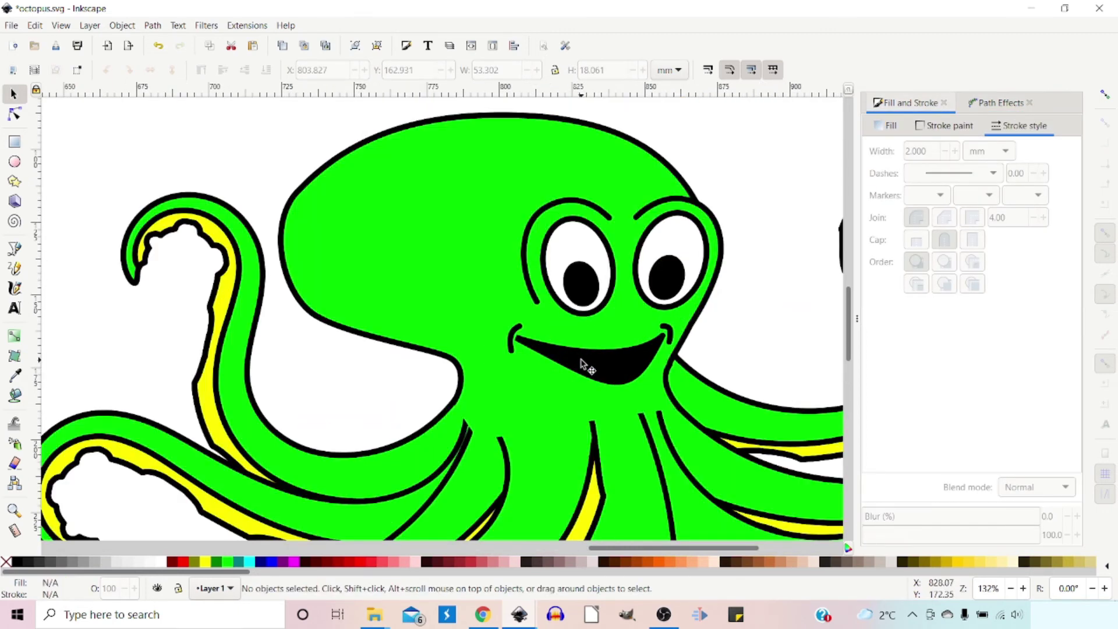
{"action": "left_click", "coordinate": [519, 340]}
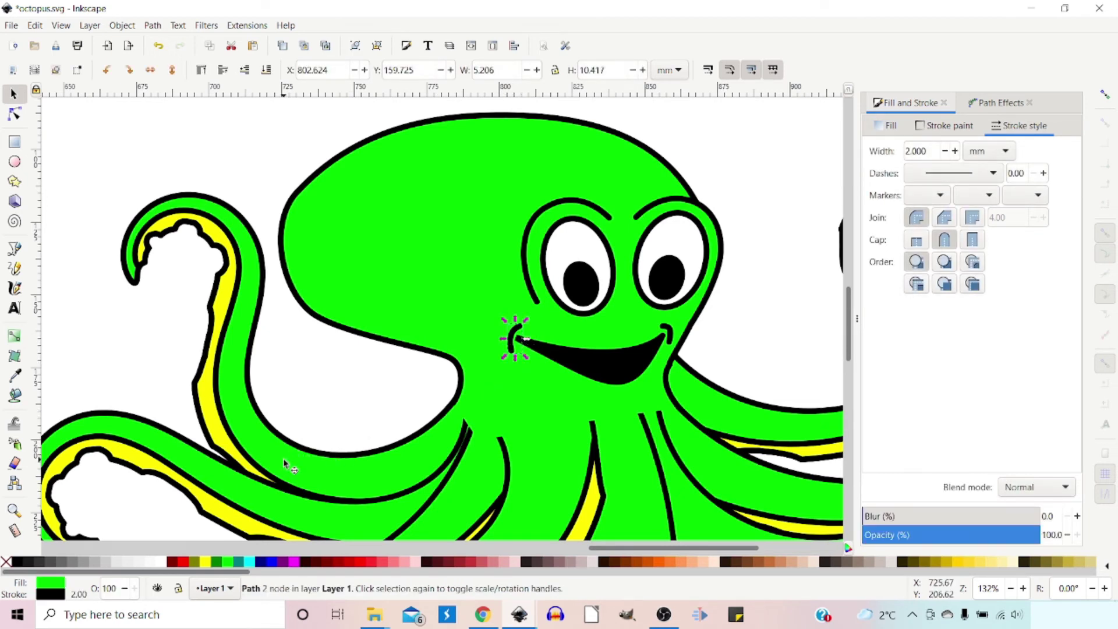
{"action": "left_click", "coordinate": [6, 562]}
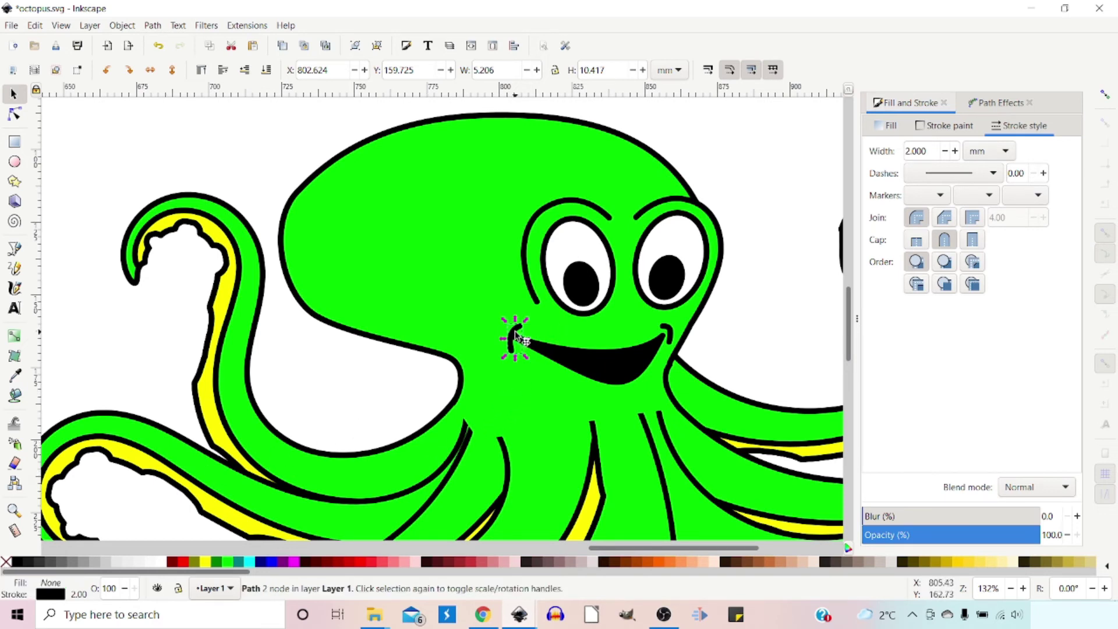
{"action": "left_click_drag", "start_coordinate": [516, 331], "coordinate": [510, 329]}
{"action": "key", "text": "Escape"}
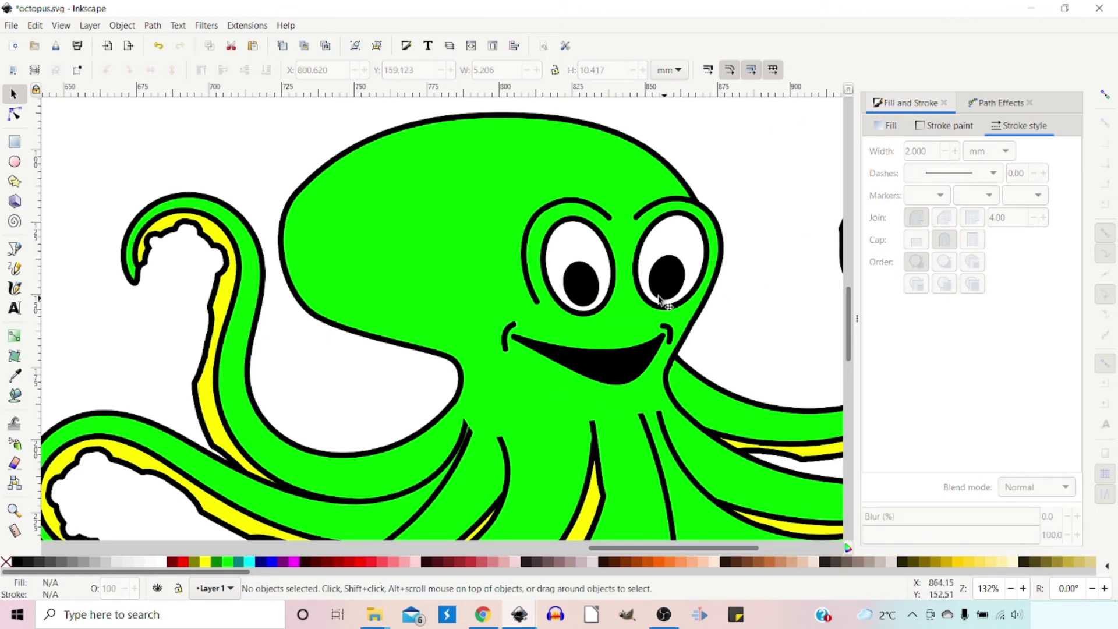
Draw a closed tongue shape over the lower part of the mouth with the Bezier tool and fill it red.
{"action": "scroll", "coordinate": [747, 304], "scroll_direction": "down", "scroll_amount": 3}
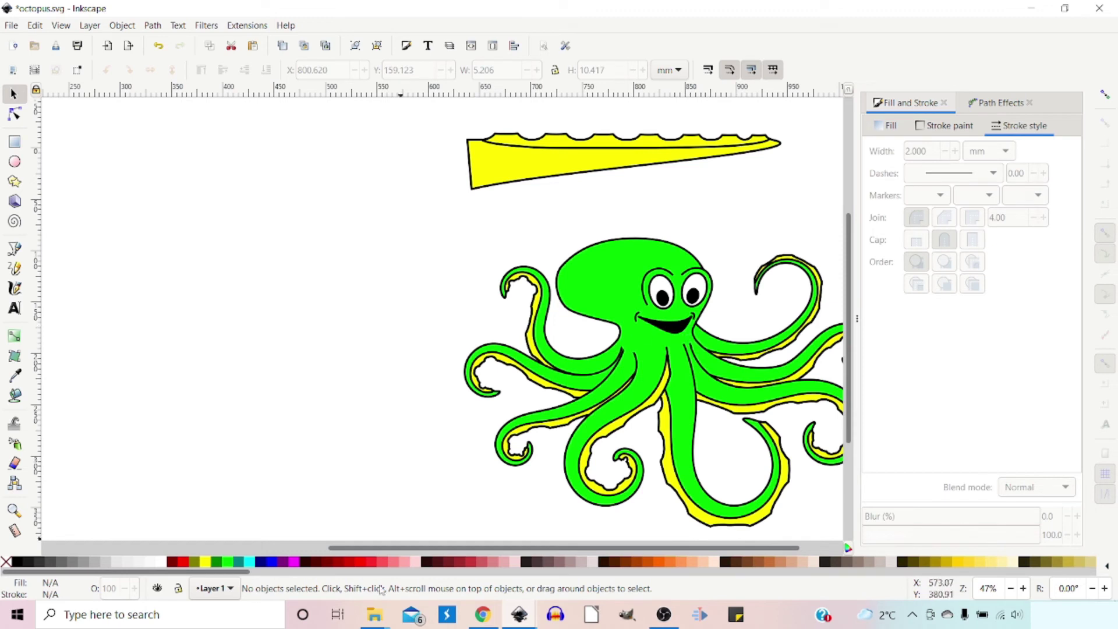
{"action": "key", "text": "b"}
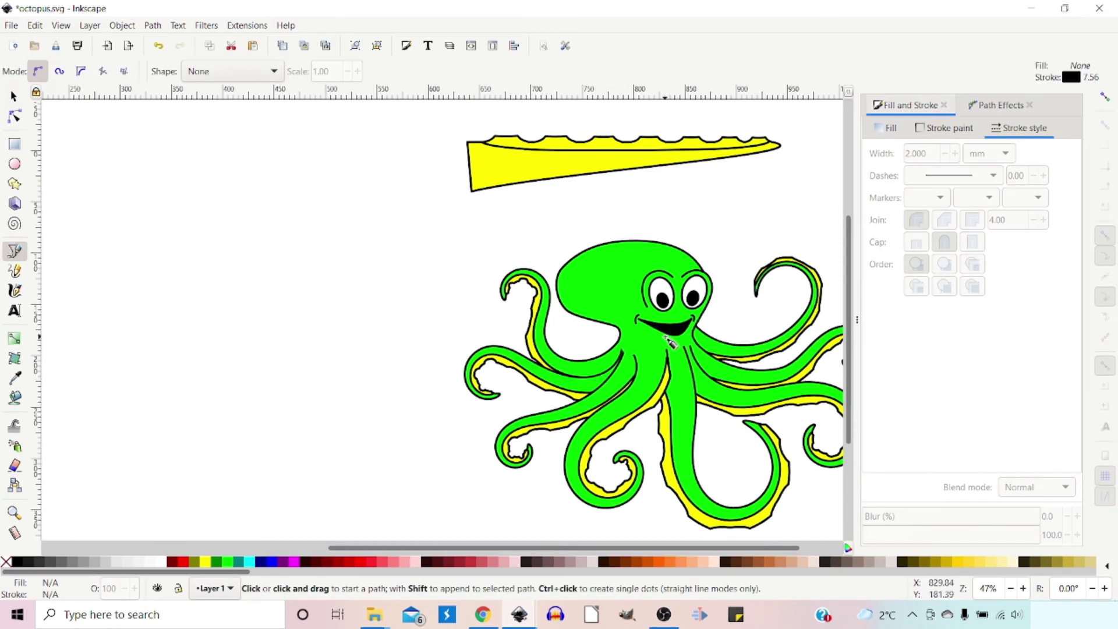
{"action": "left_click", "coordinate": [666, 336]}
{"action": "left_click_drag", "start_coordinate": [682, 329], "coordinate": [693, 331]}
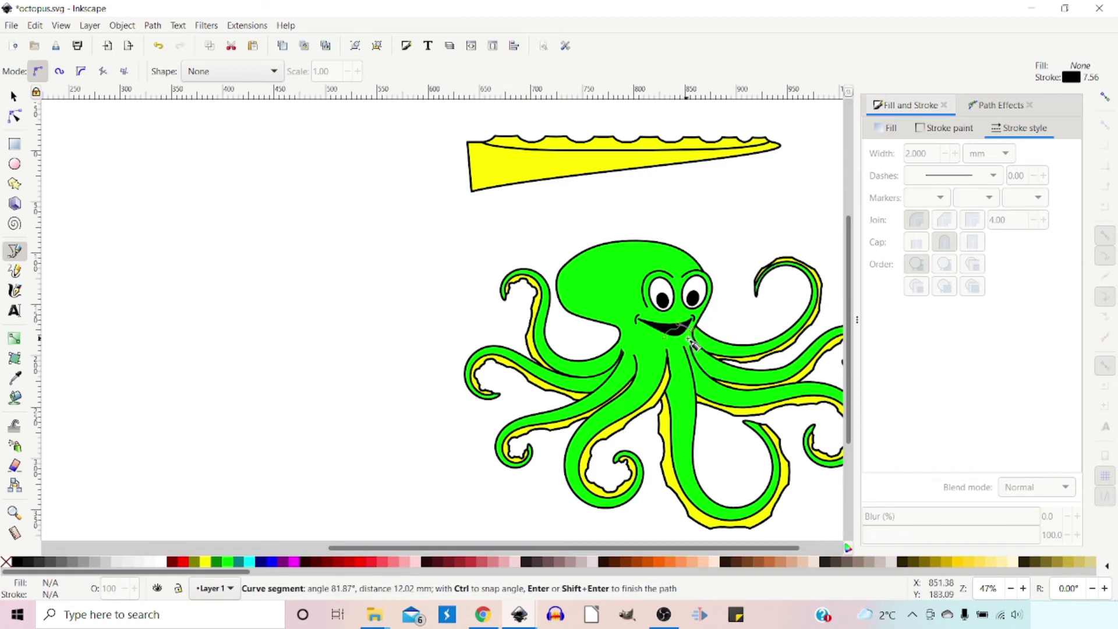
{"action": "left_click", "coordinate": [690, 339]}
{"action": "left_click", "coordinate": [665, 337]}
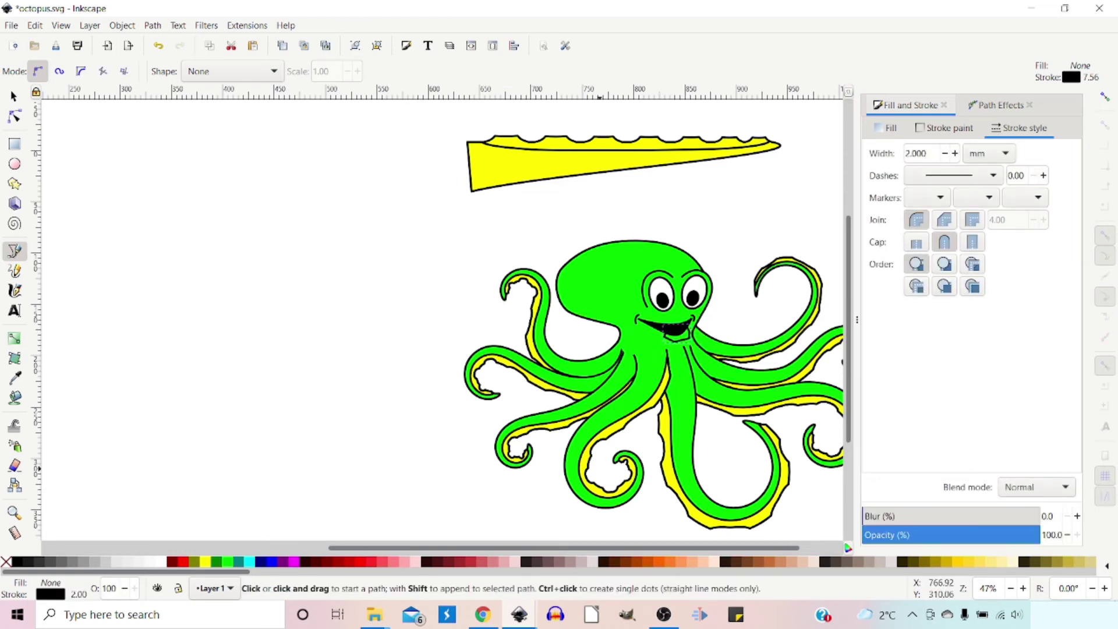
{"action": "left_click", "coordinate": [373, 562]}
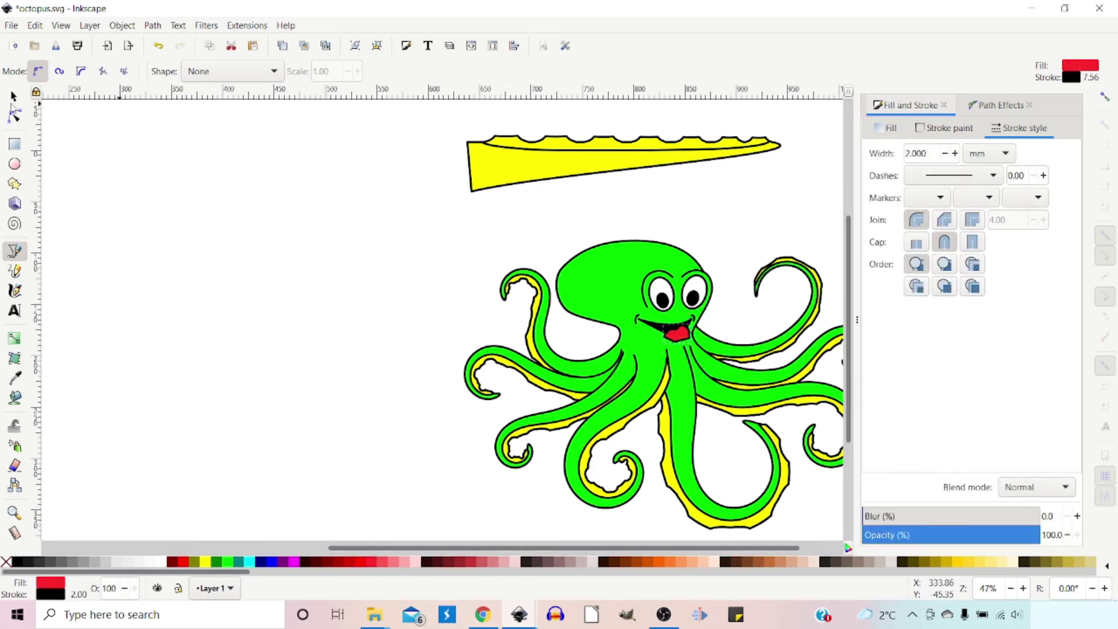
Duplicate the black mouth and intersect the copy with the red tongue so the tongue is trimmed to the mouth's shape.
{"action": "left_click", "coordinate": [12, 98]}
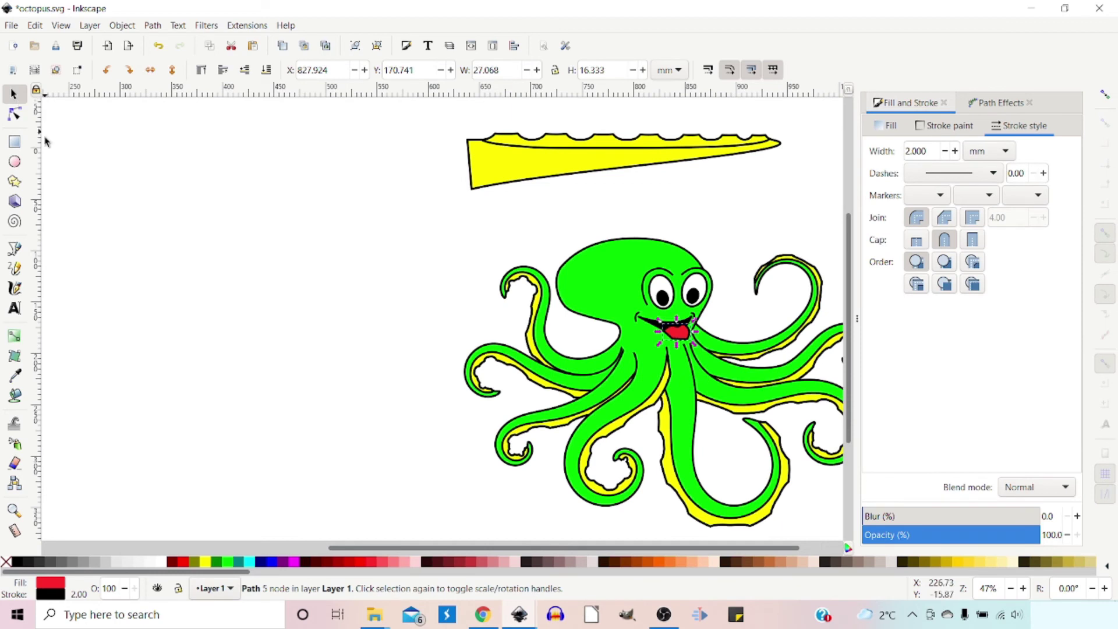
{"action": "left_click", "coordinate": [651, 322]}
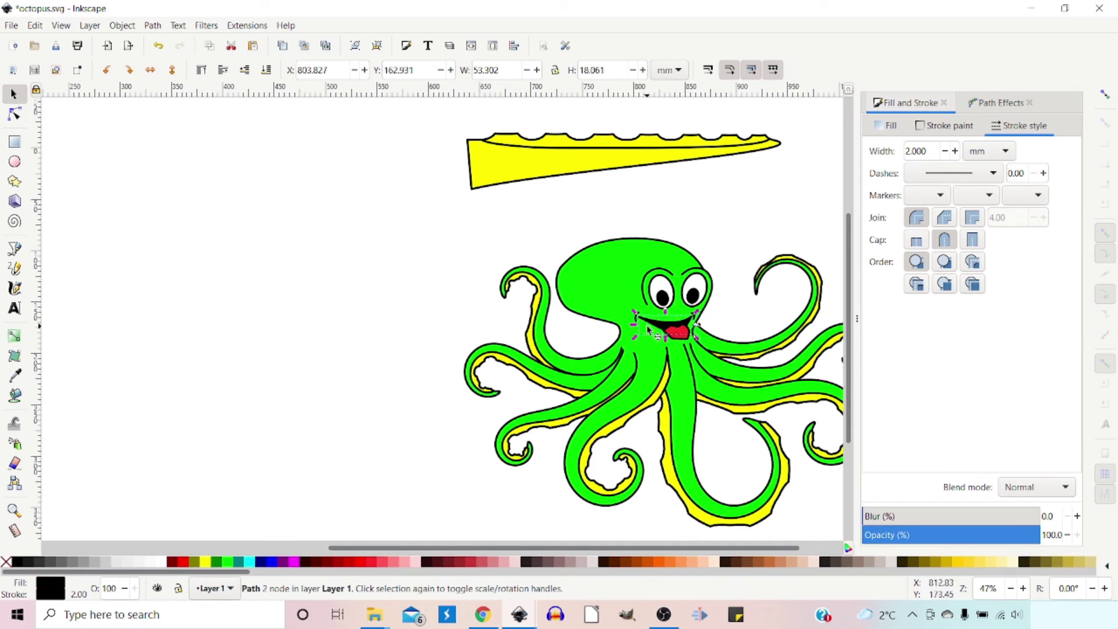
{"action": "key", "text": "ctrl"}
{"action": "key", "text": "shift"}
{"action": "left_click", "coordinate": [686, 340], "text": "shift"}
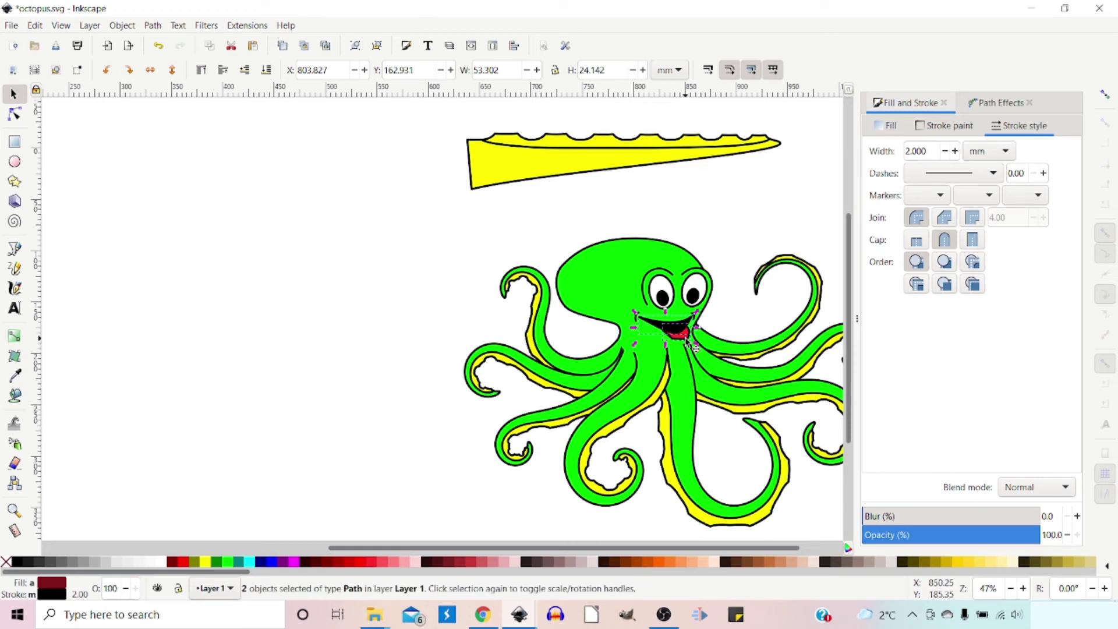
{"action": "left_click", "coordinate": [152, 26]}
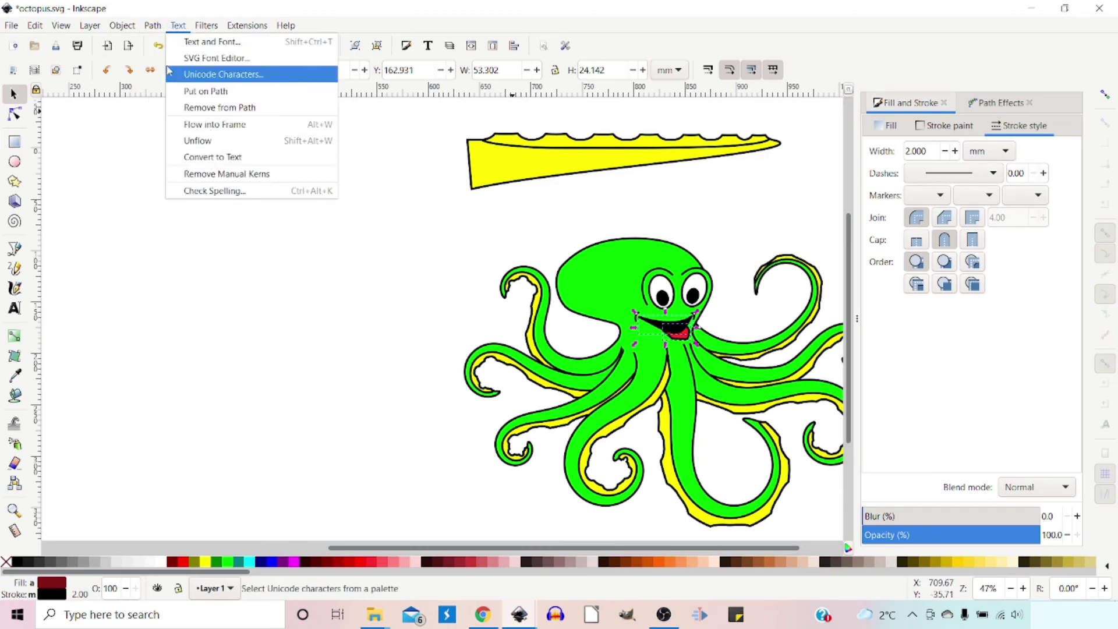
{"action": "mouse_move", "coordinate": [128, 27]}
{"action": "mouse_move", "coordinate": [166, 24]}
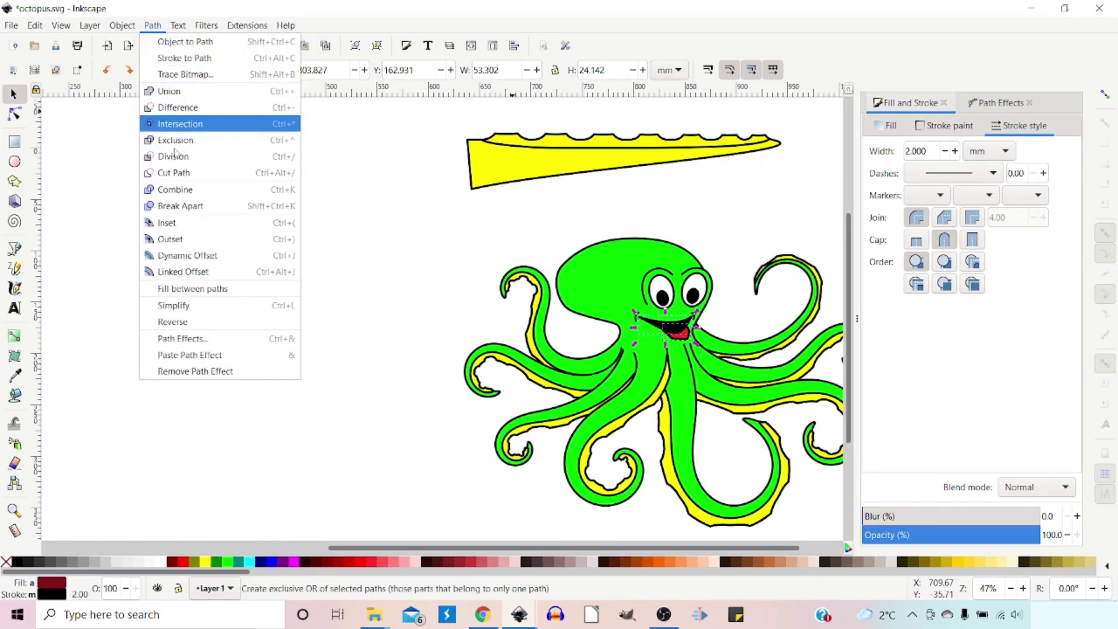
{"action": "left_click", "coordinate": [174, 124]}
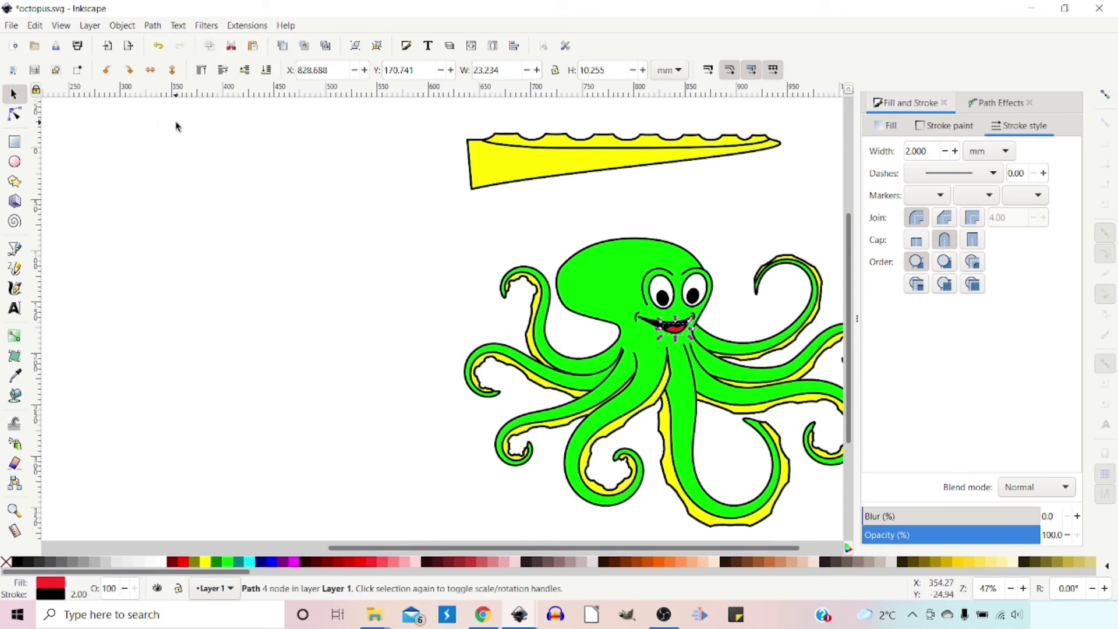
{"action": "left_click", "coordinate": [717, 215]}
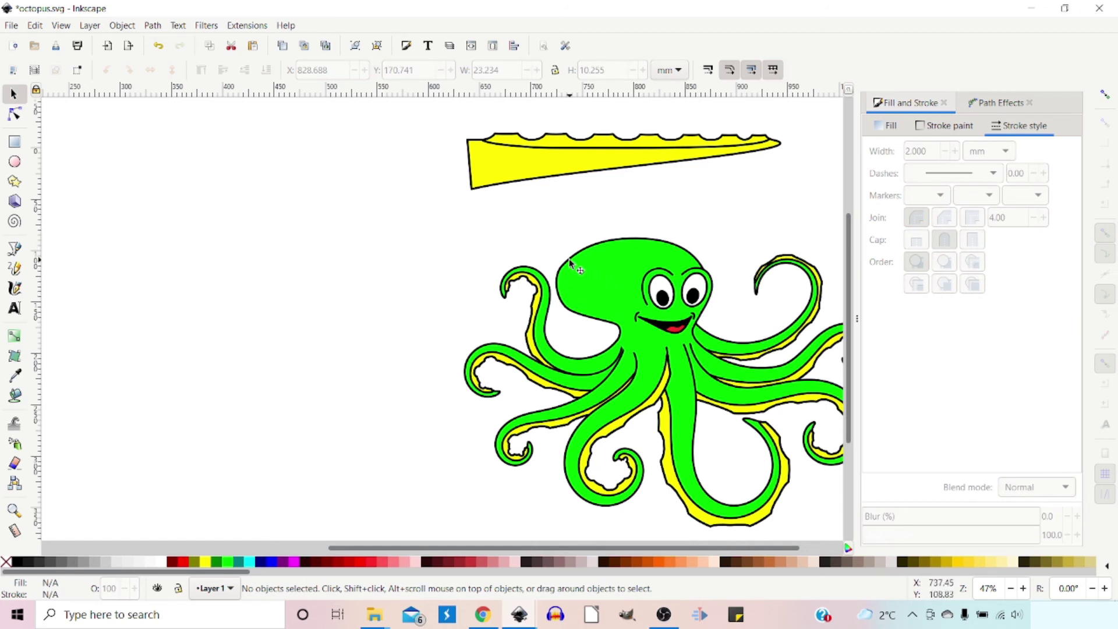
Draw a red ellipse on the head's upper left, then tilt and reduce it to about 29 by 17 mm inside the outline.
{"action": "left_click", "coordinate": [15, 163]}
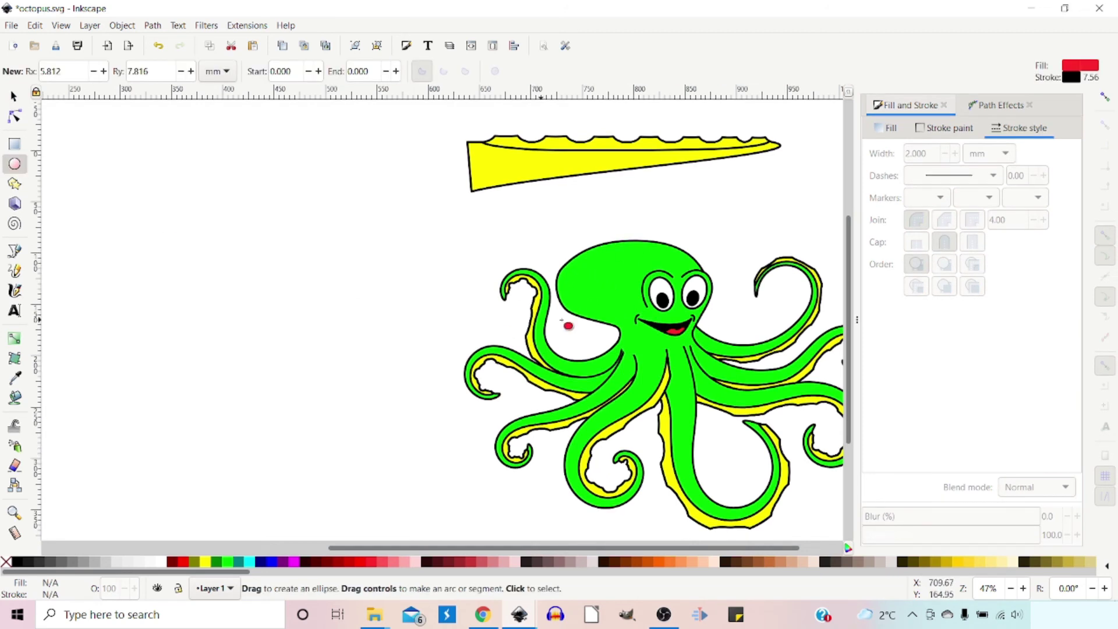
{"action": "mouse_move", "coordinate": [591, 261]}
{"action": "left_mouse_down"}
{"action": "mouse_move", "coordinate": [575, 282]}
{"action": "mouse_move", "coordinate": [556, 281]}
{"action": "left_mouse_up"}
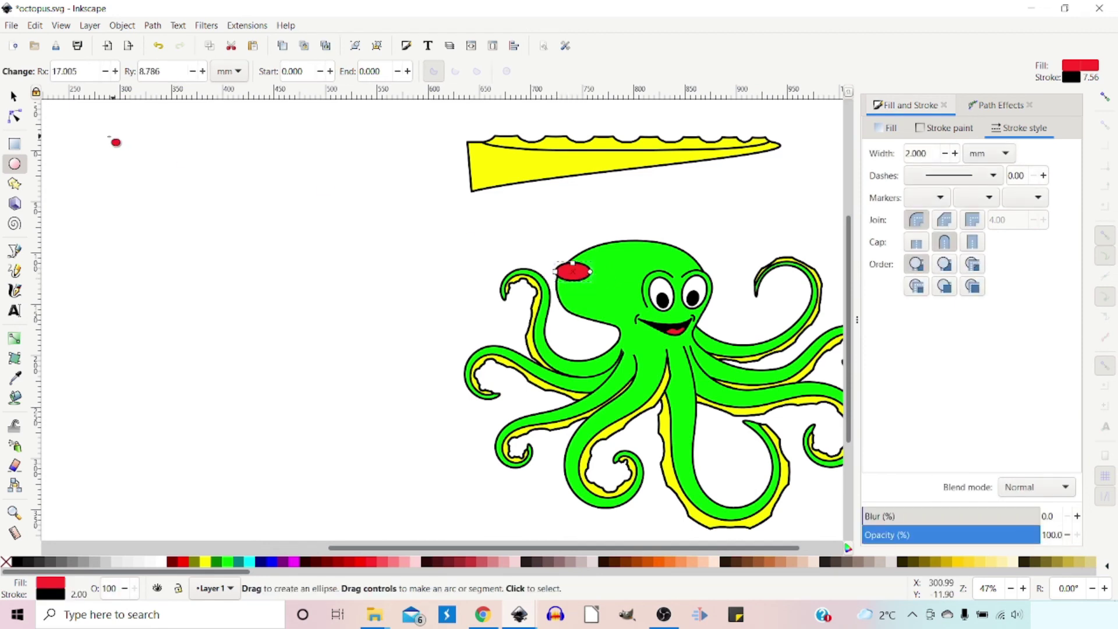
{"action": "key", "text": "s"}
{"action": "left_click", "coordinate": [571, 274]}
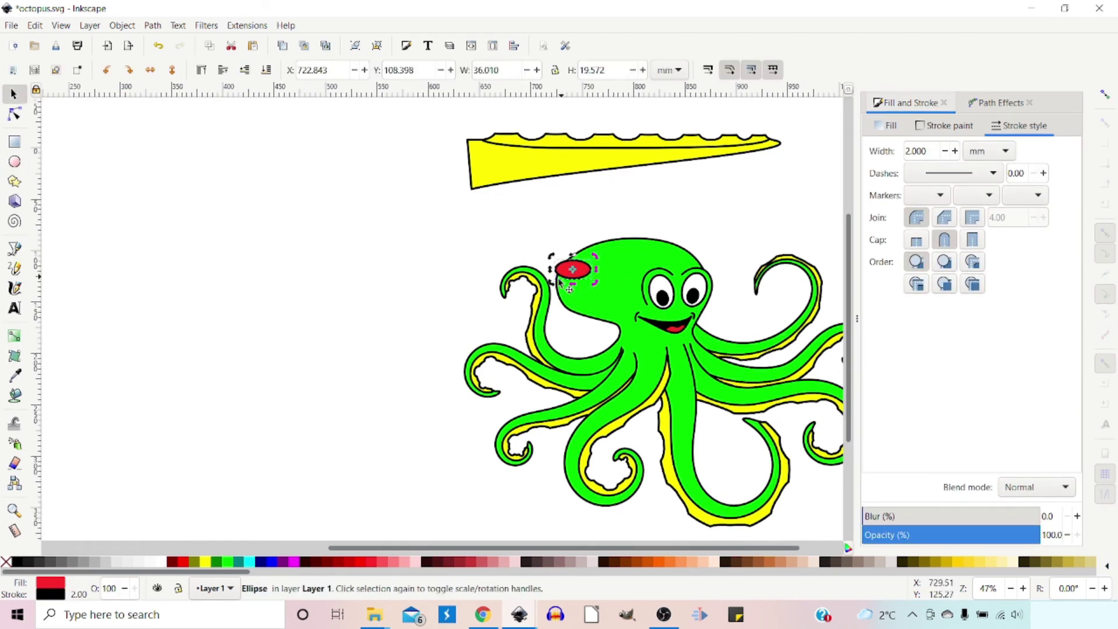
{"action": "left_click_drag", "start_coordinate": [594, 284], "coordinate": [609, 274]}
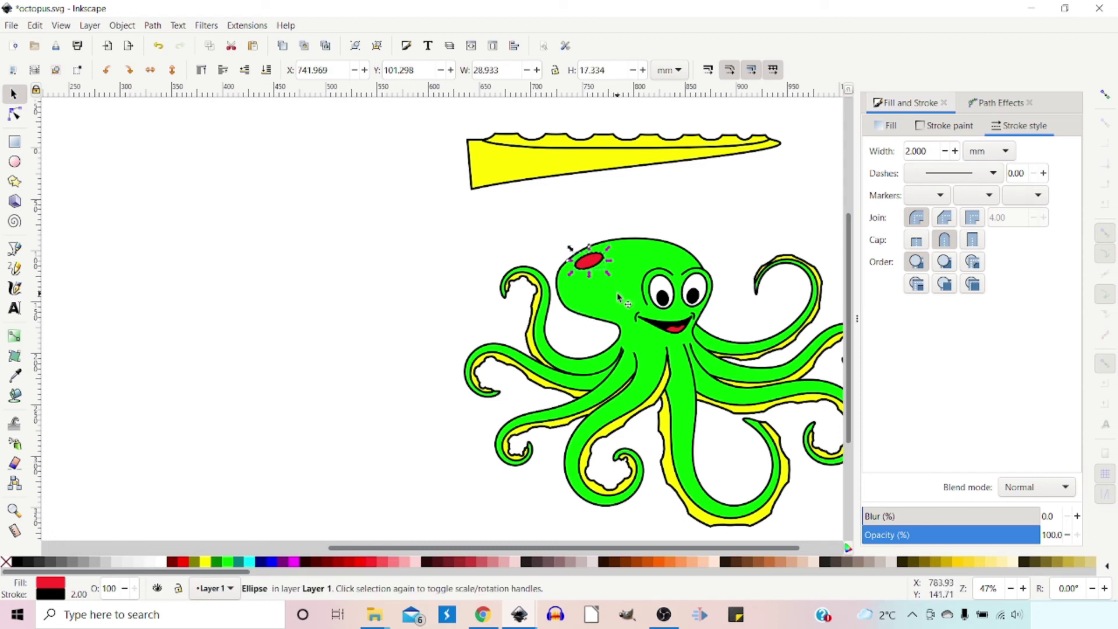
Place two smaller copies of the spot beside the first one and fill all three spots with Green (#008000).
{"action": "mouse_move", "coordinate": [629, 260]}
{"action": "left_mouse_down"}
{"action": "mouse_move", "coordinate": [616, 263]}
{"action": "mouse_move", "coordinate": [644, 272]}
{"action": "mouse_move", "coordinate": [636, 249]}
{"action": "mouse_move", "coordinate": [591, 285]}
{"action": "mouse_move", "coordinate": [624, 261]}
{"action": "left_mouse_up"}
{"action": "left_click", "coordinate": [611, 272]}
{"action": "left_click", "coordinate": [592, 263], "text": "shift"}
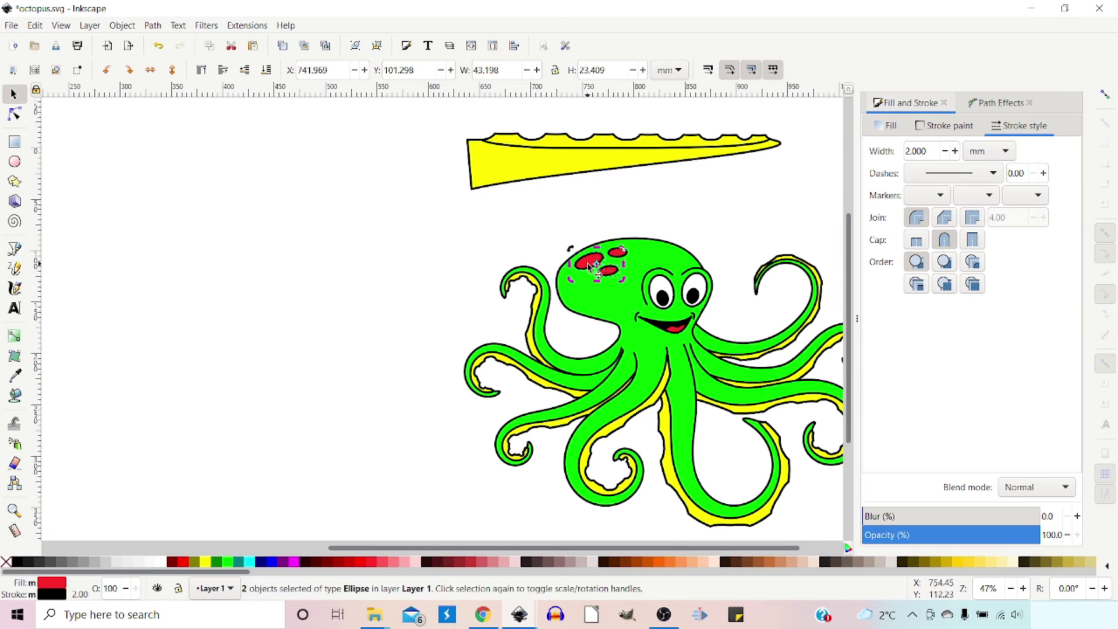
{"action": "left_click", "coordinate": [620, 253], "text": "shift"}
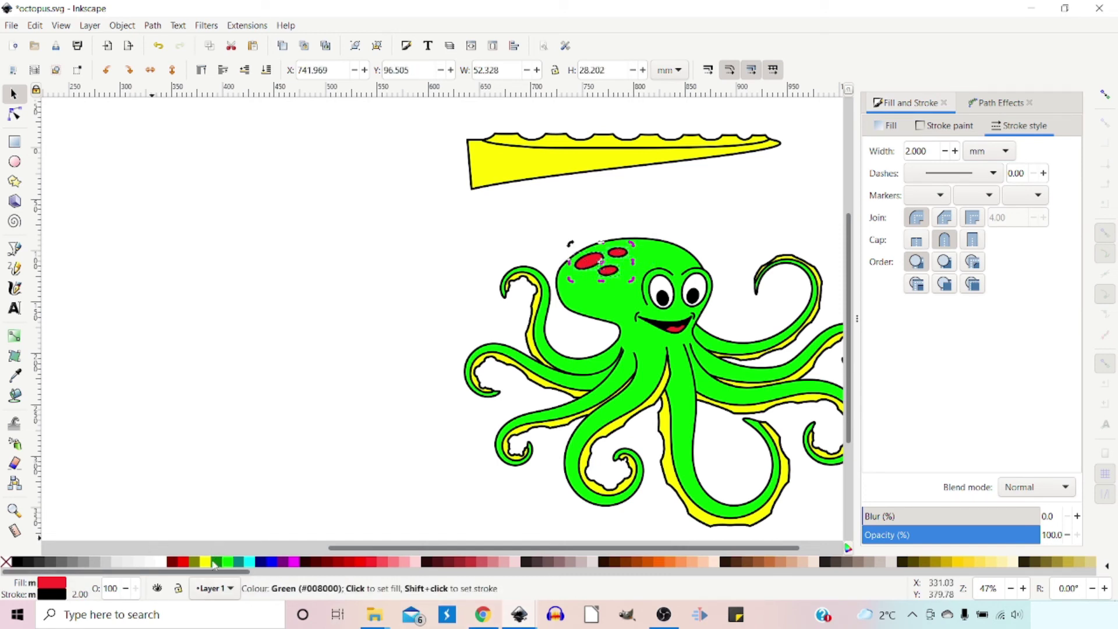
{"action": "left_click", "coordinate": [757, 202]}
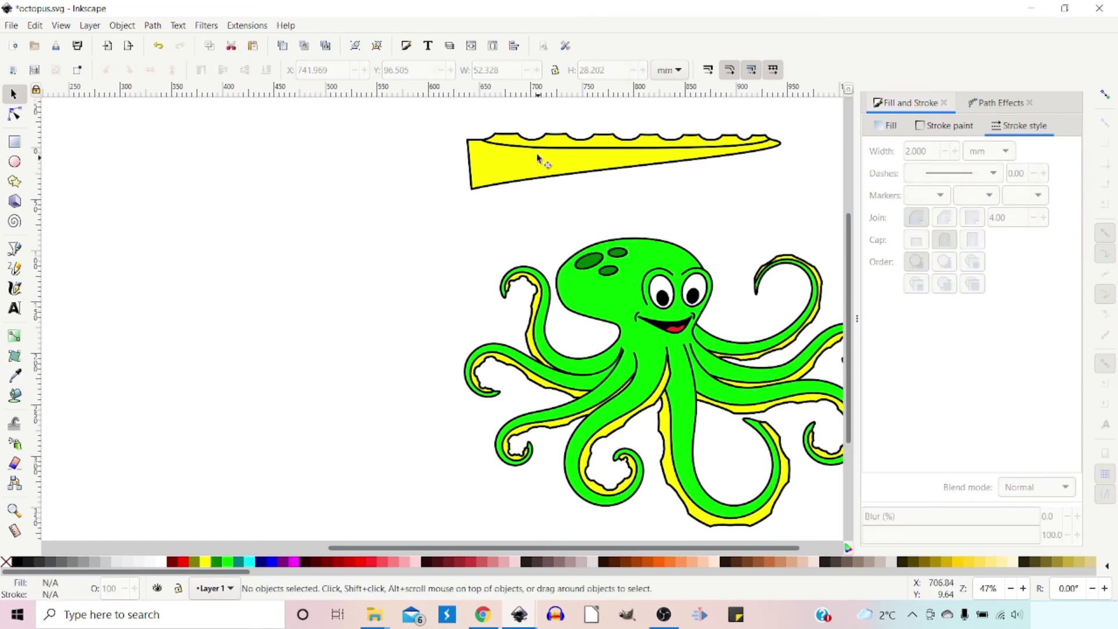
Select the head outline and set the Tweak tool's width to 13 for pushing paths.
{"action": "left_click_drag", "start_coordinate": [728, 227], "coordinate": [445, 170]}
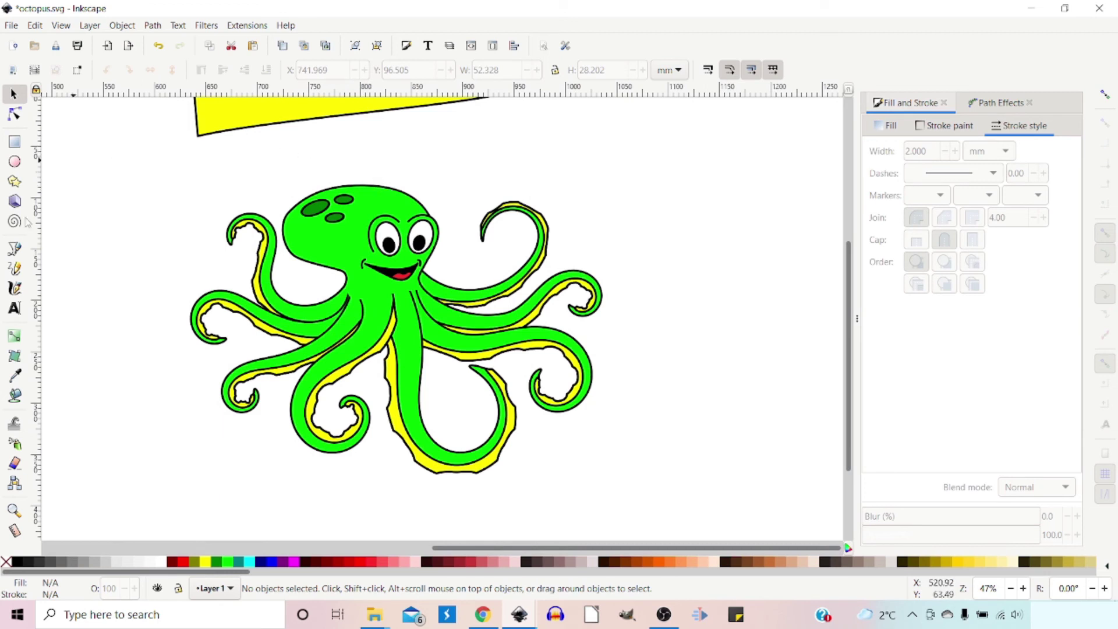
{"action": "left_click", "coordinate": [16, 116]}
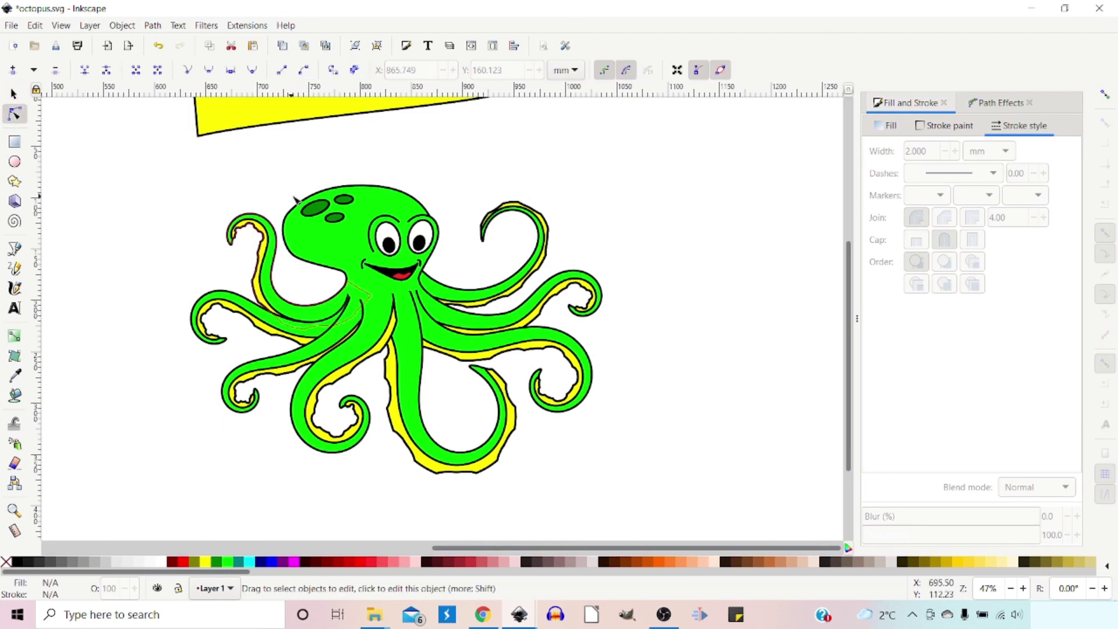
{"action": "left_click", "coordinate": [367, 198]}
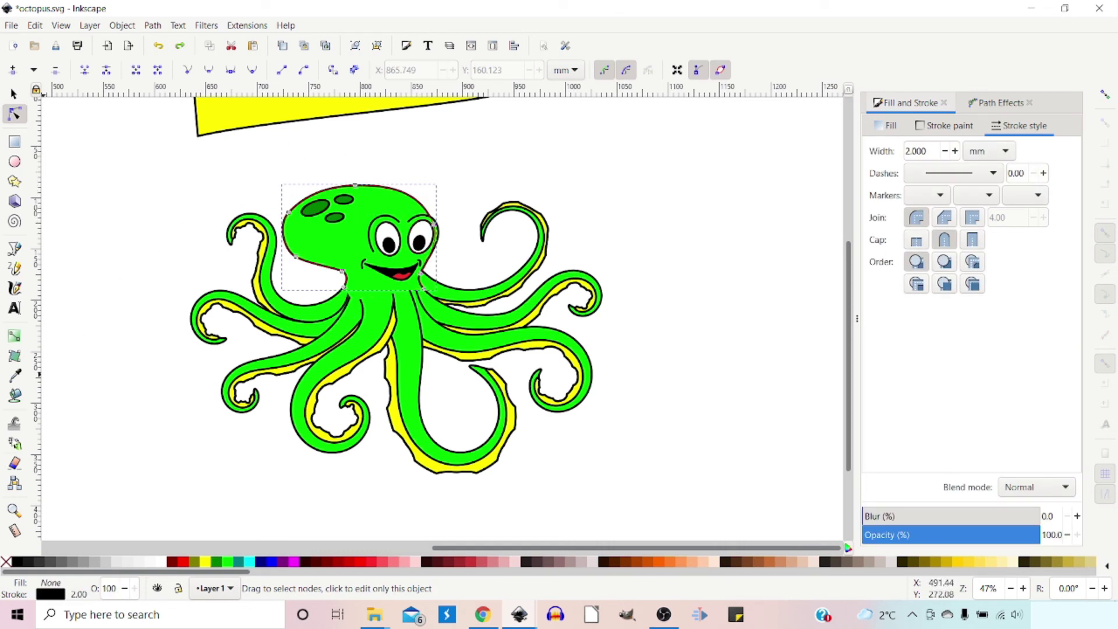
{"action": "left_click", "coordinate": [15, 425]}
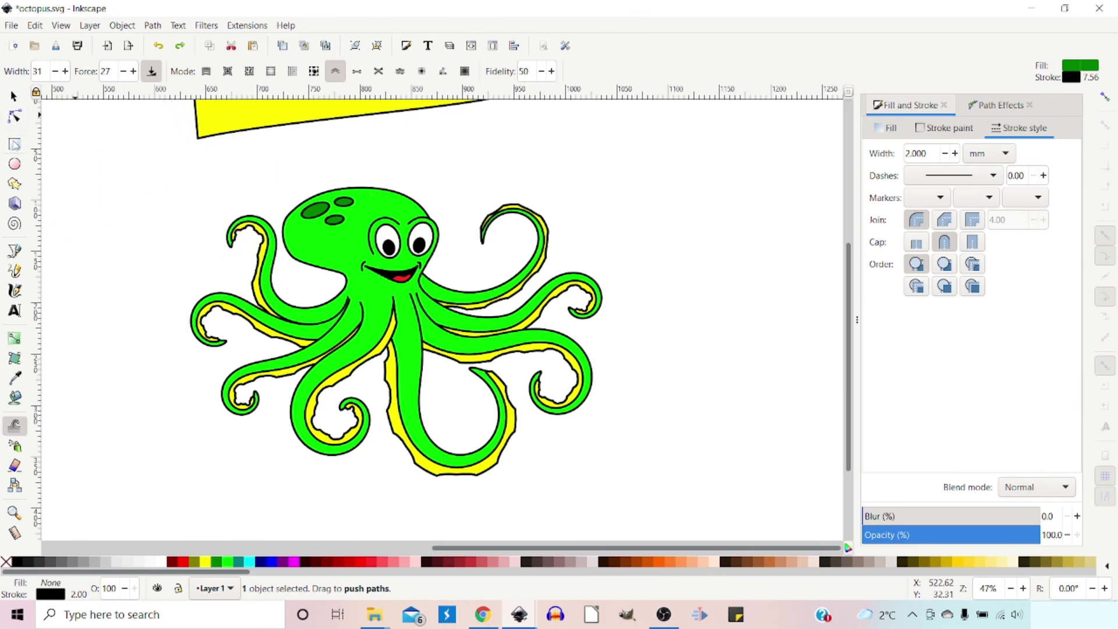
{"action": "left_click", "coordinate": [56, 72]}
{"action": "left_click", "coordinate": [55, 72]}
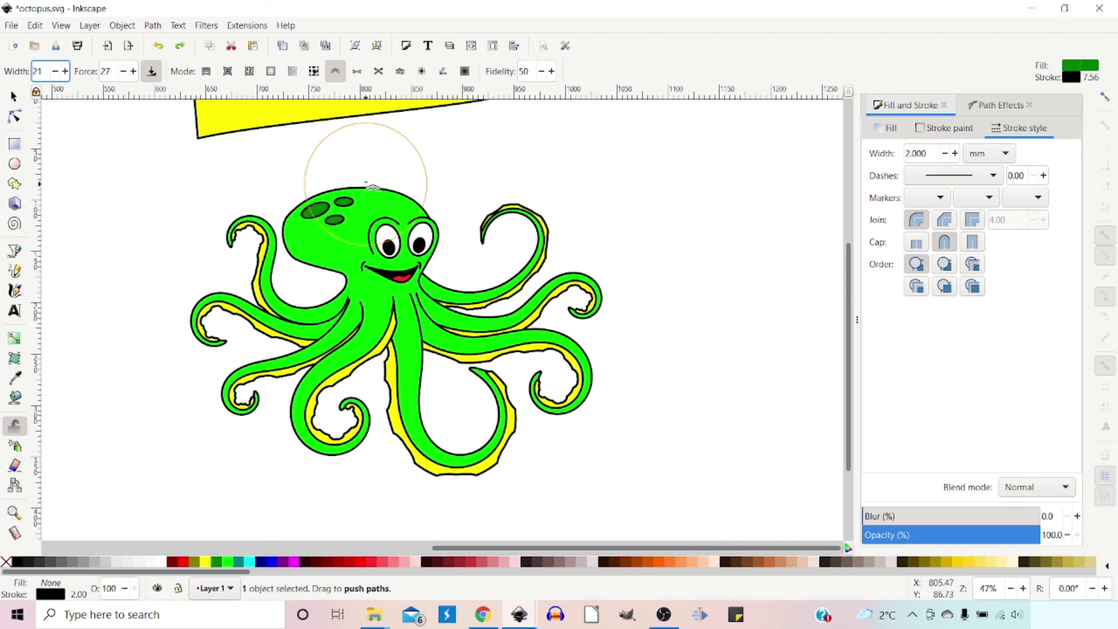
{"action": "left_click", "coordinate": [57, 72]}
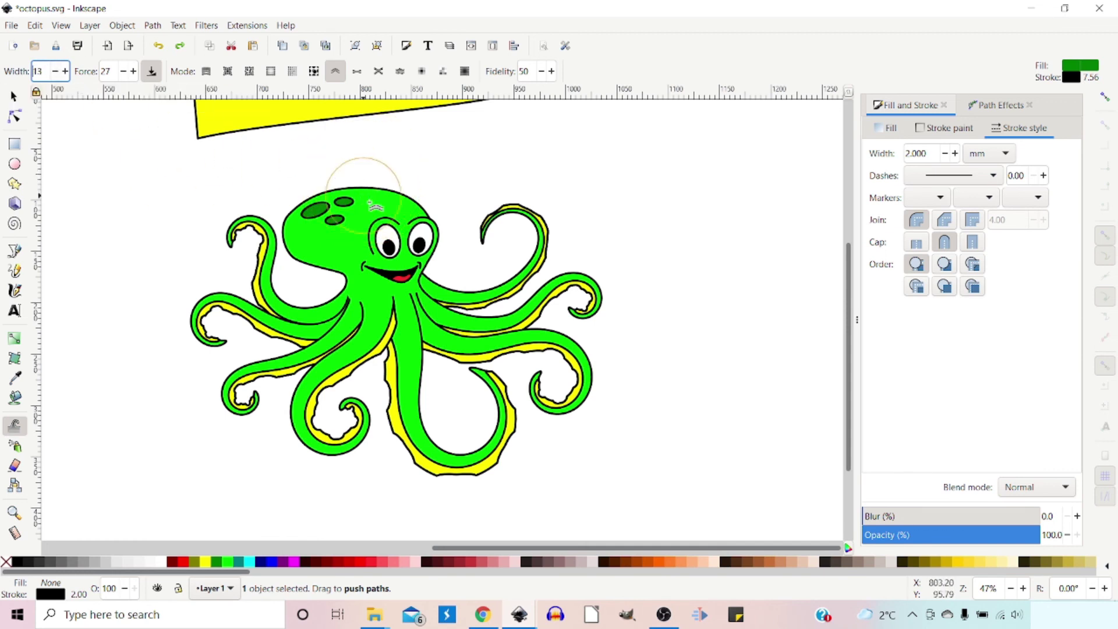
Select the head outline, its green fill and the three spots, and push the head's top upward with the Tweak tool at width 19.
{"action": "left_click", "coordinate": [14, 97]}
{"action": "left_click", "coordinate": [376, 203]}
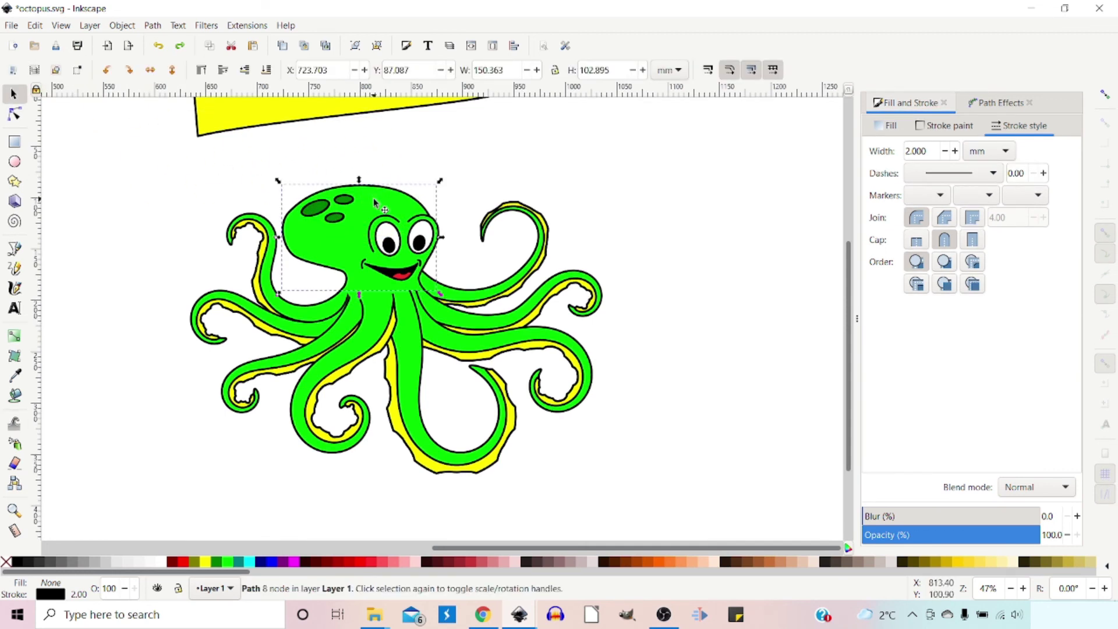
{"action": "left_click", "coordinate": [373, 201], "text": "shift"}
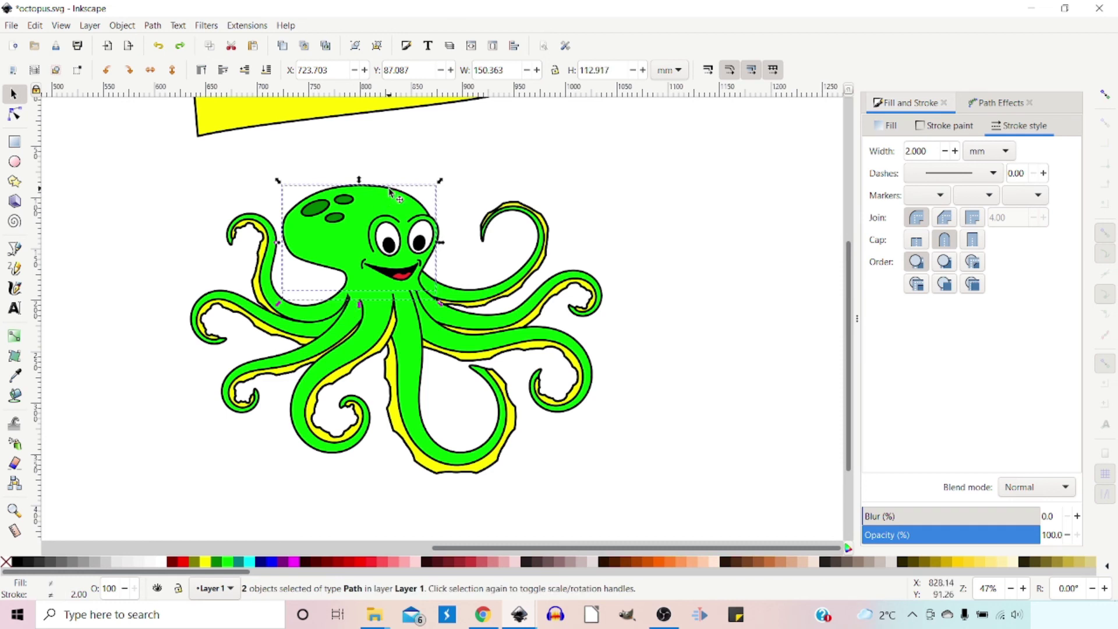
{"action": "left_click", "coordinate": [347, 201], "text": "shift"}
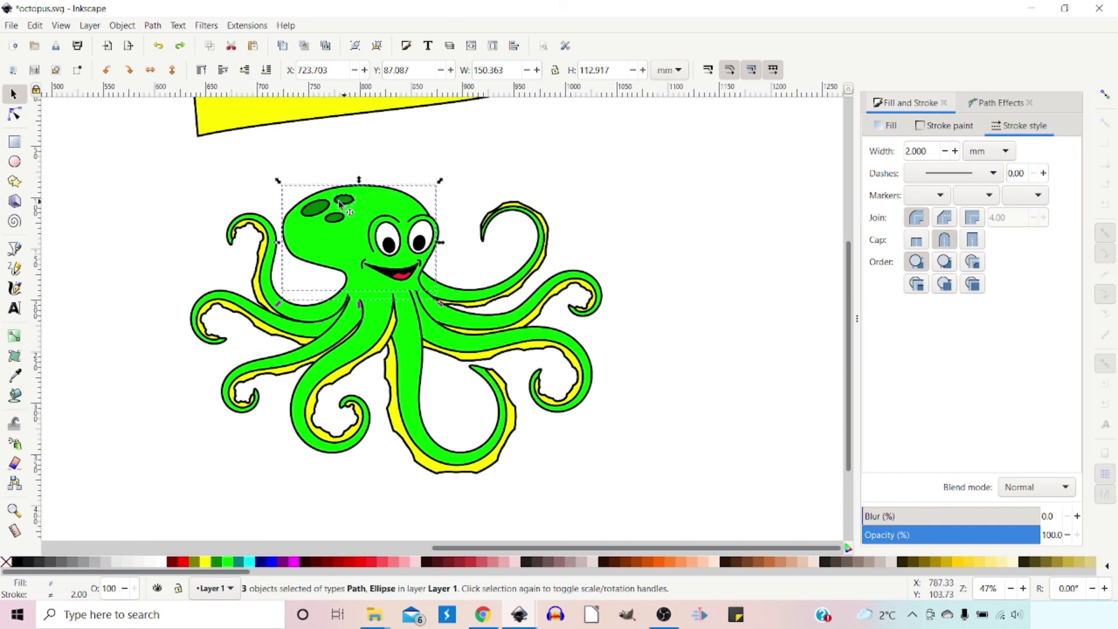
{"action": "left_click", "coordinate": [336, 220], "text": "shift"}
{"action": "left_click", "coordinate": [16, 426]}
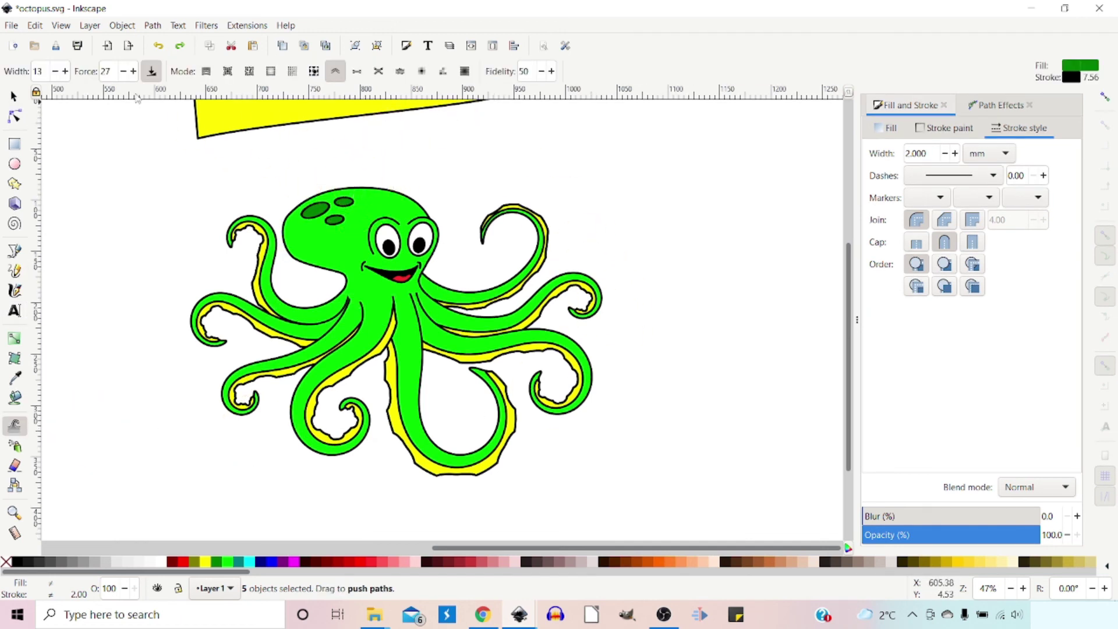
{"action": "left_click", "coordinate": [65, 71]}
{"action": "left_click", "coordinate": [66, 71]}
{"action": "left_click", "coordinate": [65, 71]}
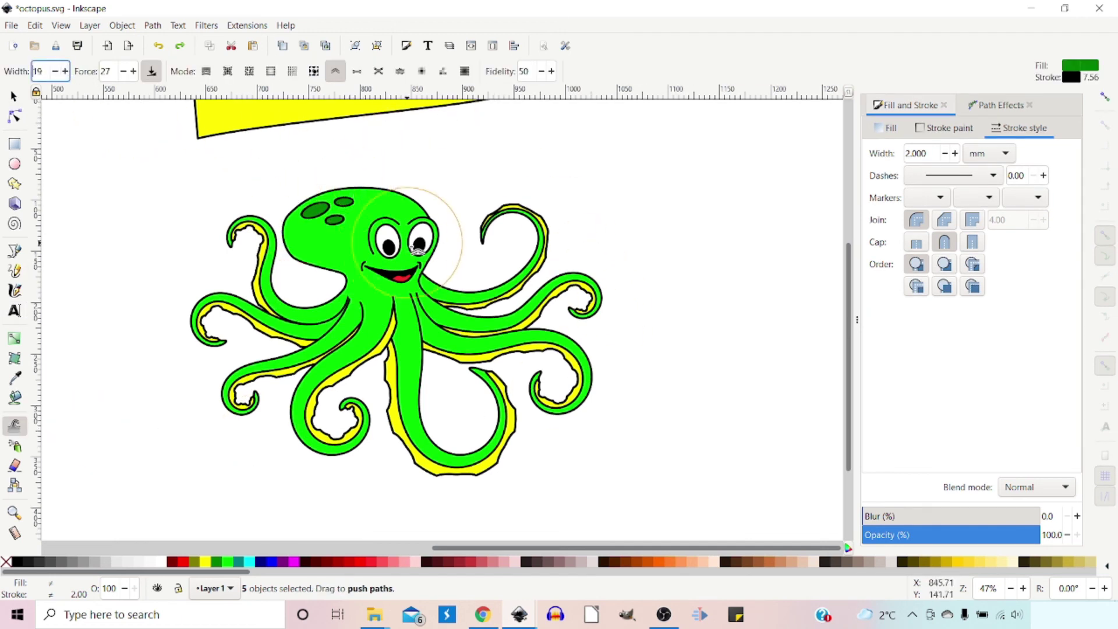
{"action": "left_click_drag", "start_coordinate": [369, 187], "coordinate": [333, 191]}
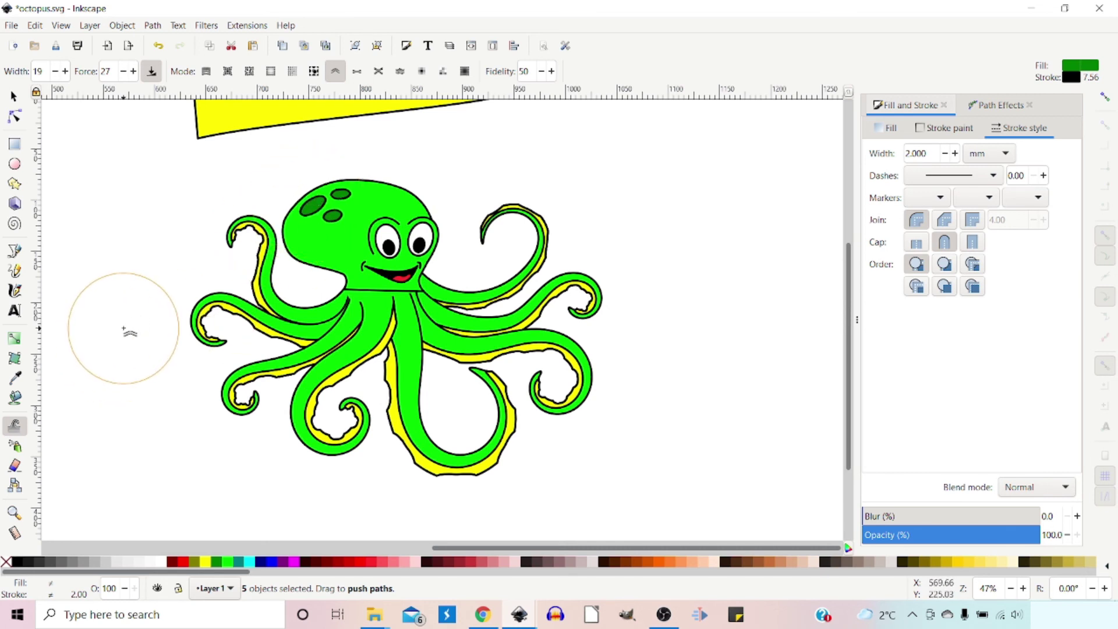
Delete the bottom segment of the head's outline, between its two lower corner nodes, where the head meets the tentacles.
{"action": "left_click", "coordinate": [17, 99]}
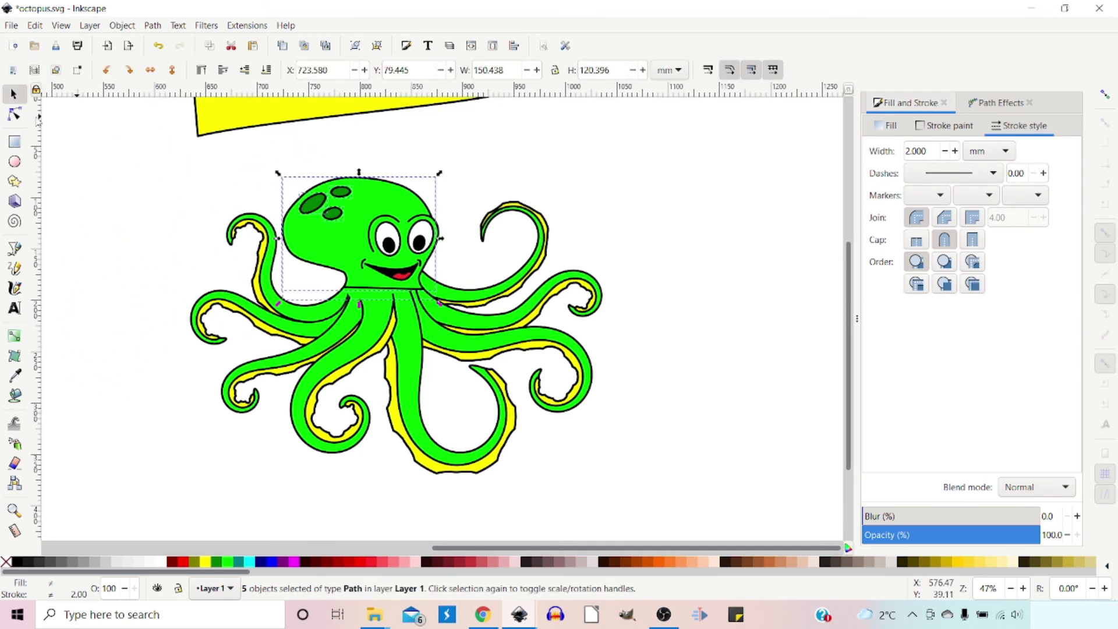
{"action": "left_click", "coordinate": [487, 154]}
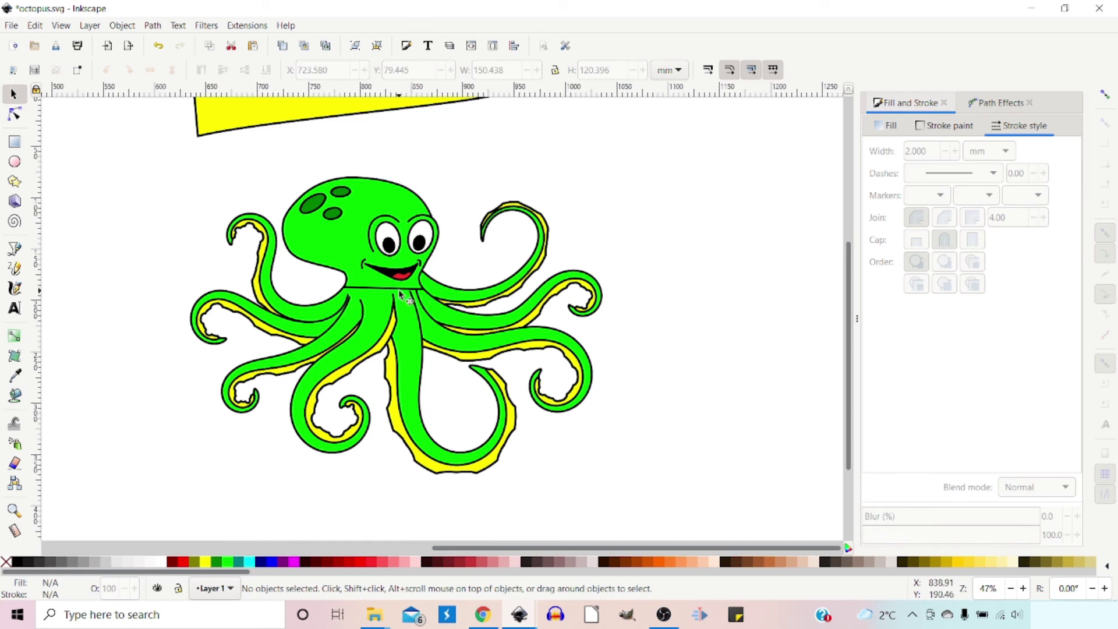
{"action": "left_click", "coordinate": [398, 291]}
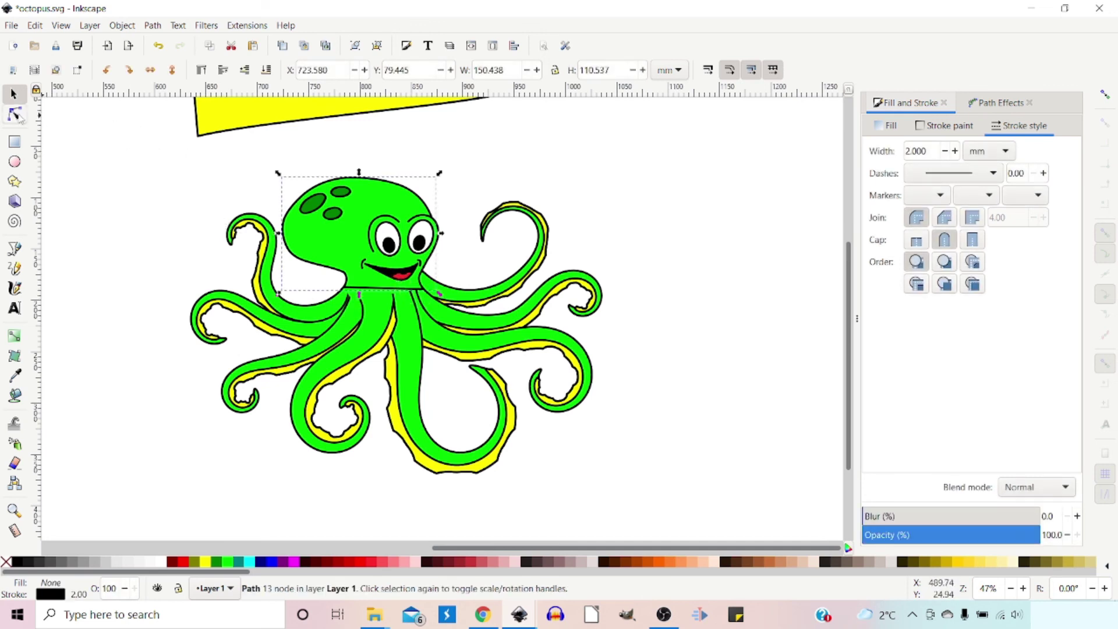
{"action": "left_click", "coordinate": [14, 114]}
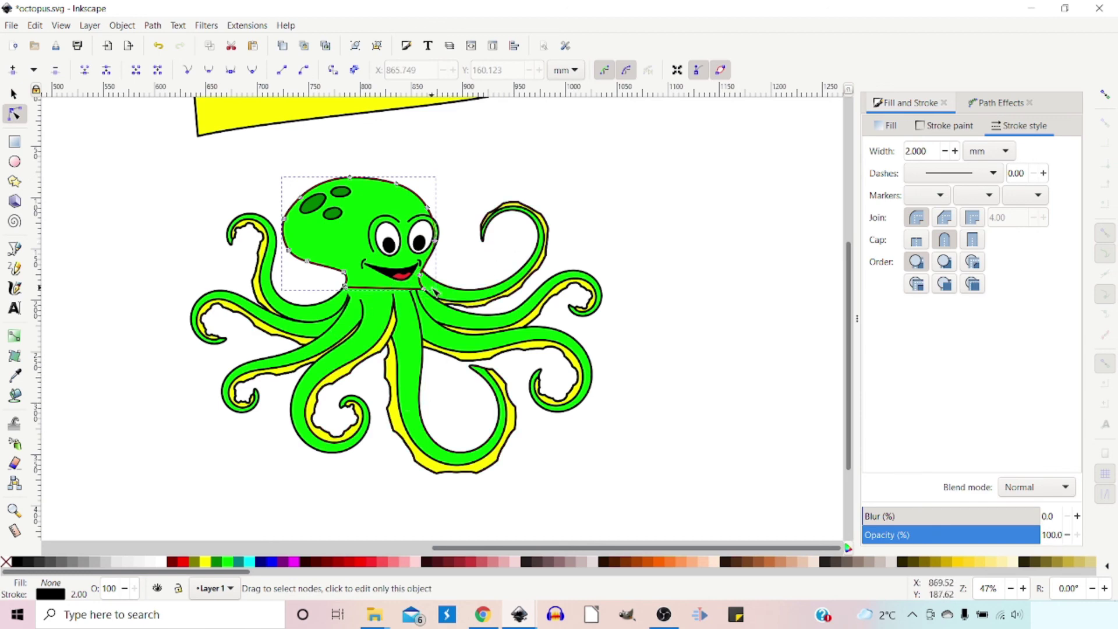
{"action": "scroll", "coordinate": [435, 291], "scroll_direction": "up", "scroll_amount": 2, "text": "ctrl"}
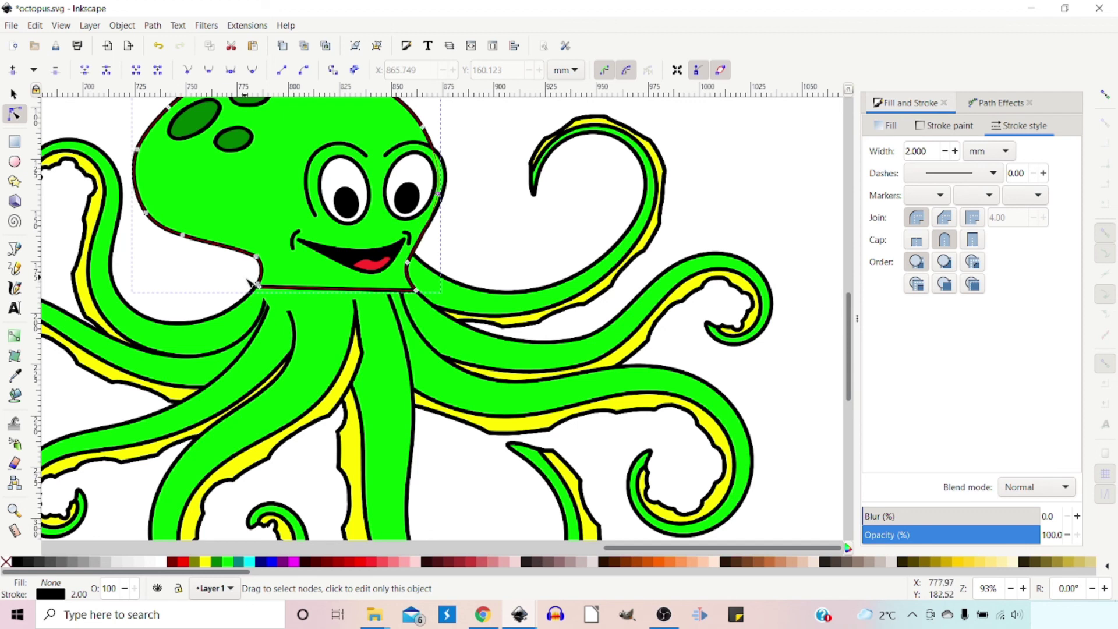
{"action": "left_click_drag", "start_coordinate": [244, 277], "coordinate": [432, 316]}
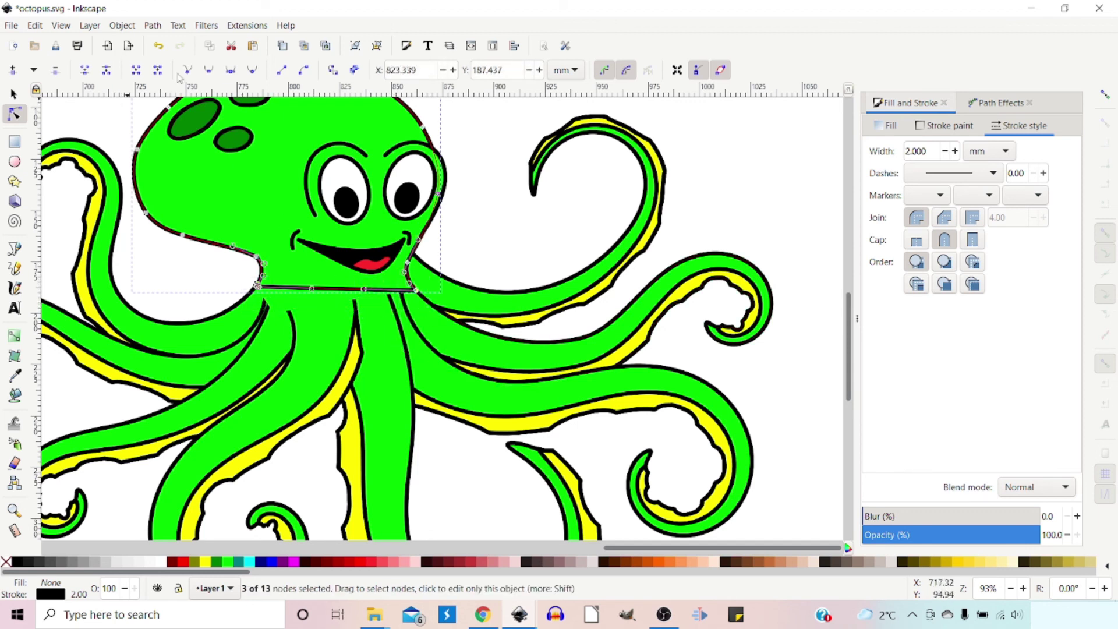
{"action": "left_click", "coordinate": [158, 72]}
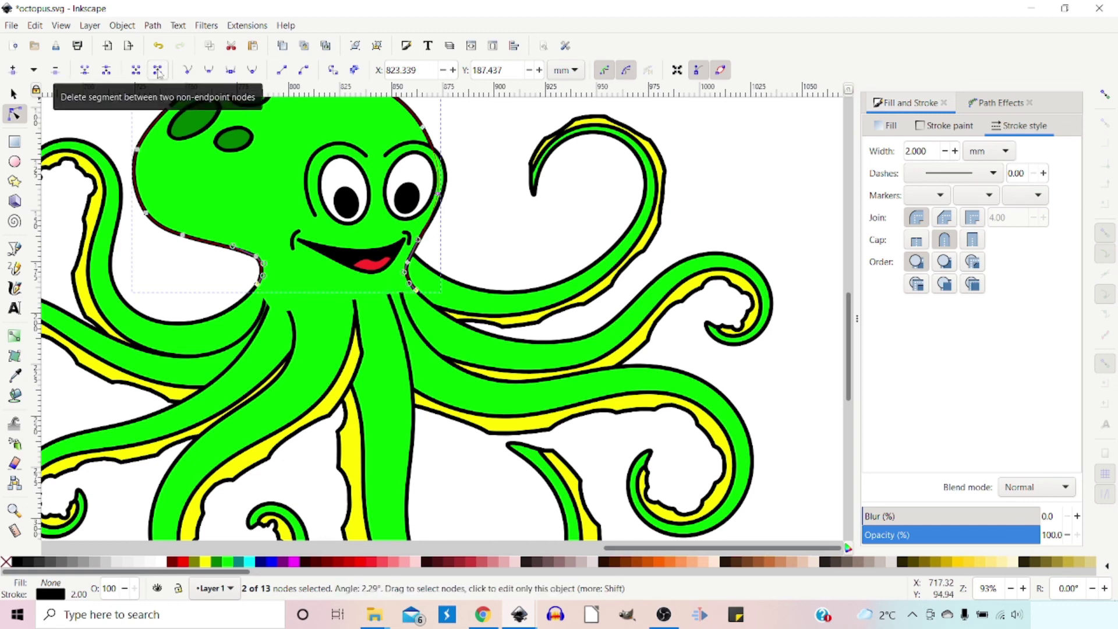
{"action": "scroll", "coordinate": [655, 185], "scroll_direction": "down", "scroll_amount": 2}
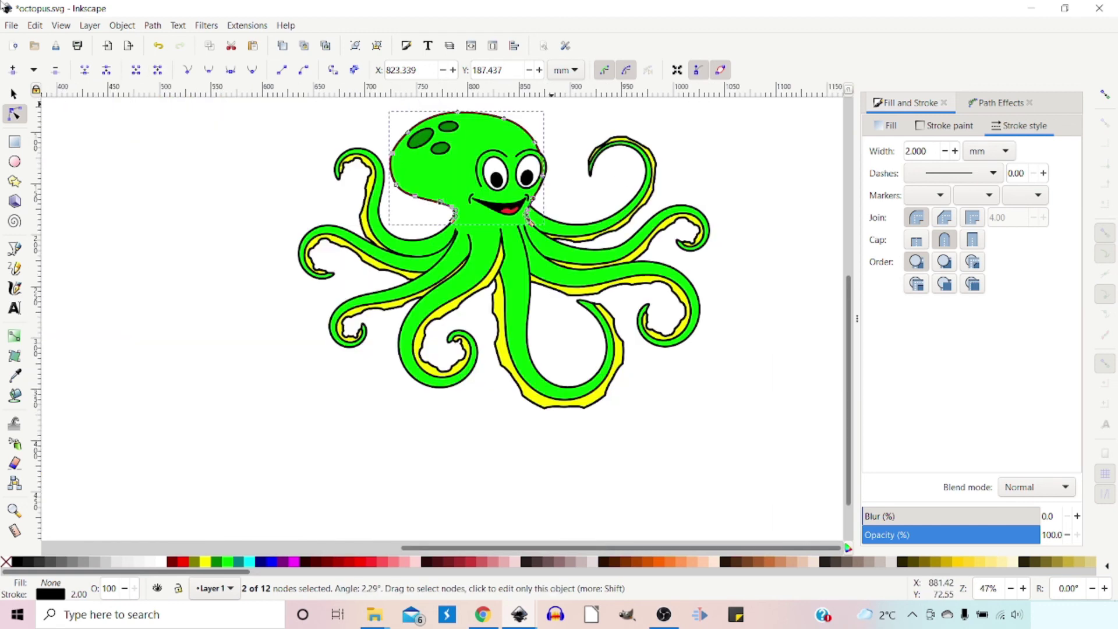
Delete the leftover yellow tentacle template above the octopus.
{"action": "left_click", "coordinate": [14, 94]}
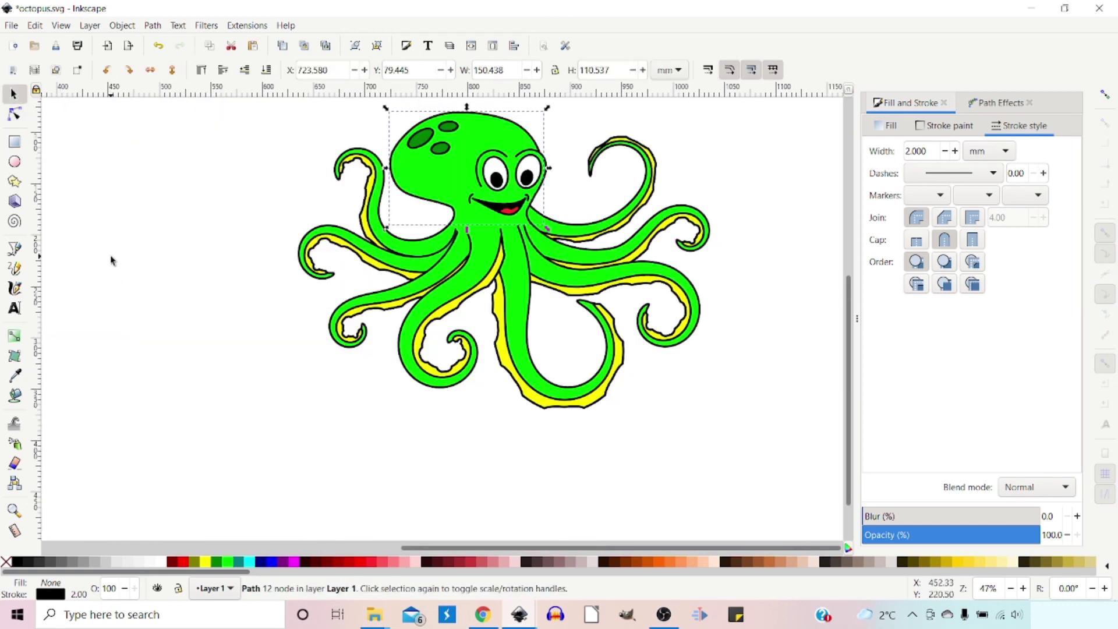
{"action": "left_click_drag", "start_coordinate": [111, 257], "coordinate": [26, 338]}
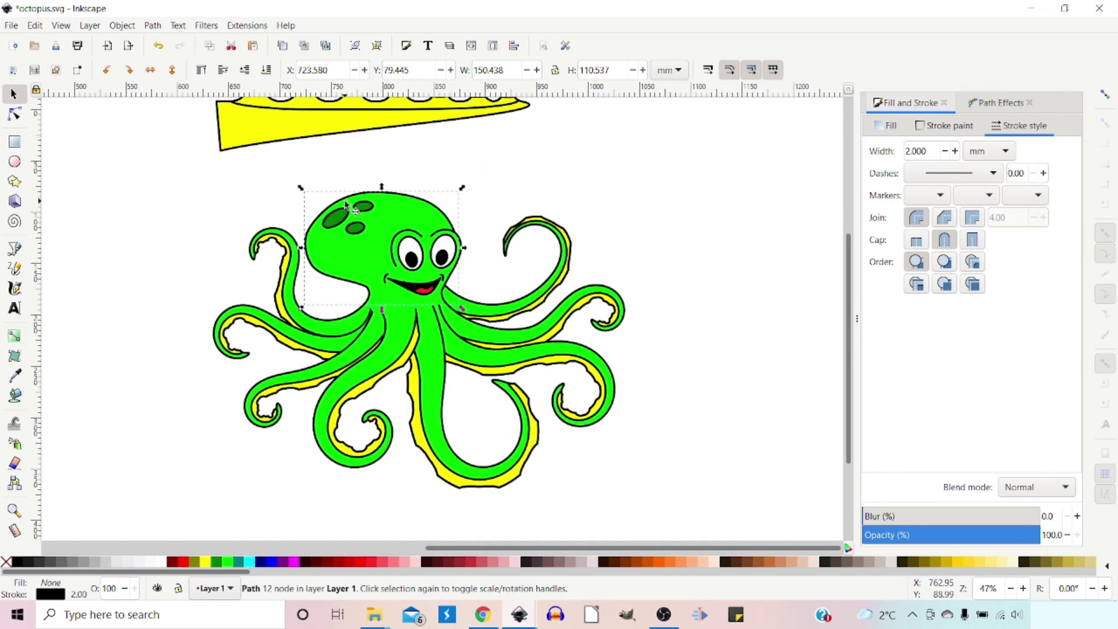
{"action": "left_click_drag", "start_coordinate": [595, 158], "coordinate": [644, 299]}
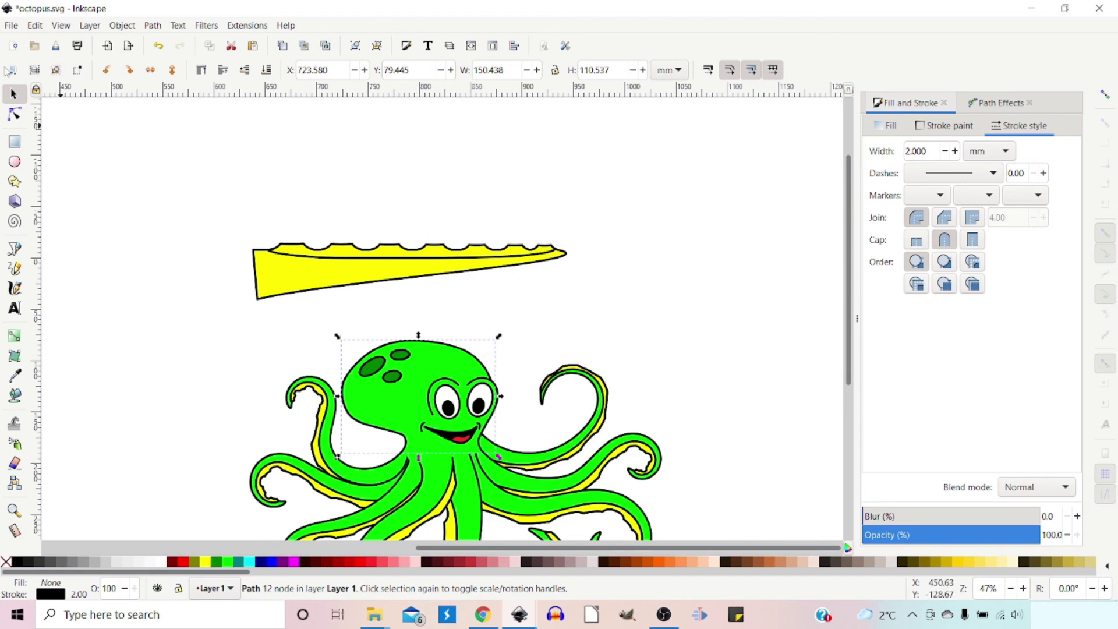
{"action": "left_click_drag", "start_coordinate": [217, 201], "coordinate": [651, 320]}
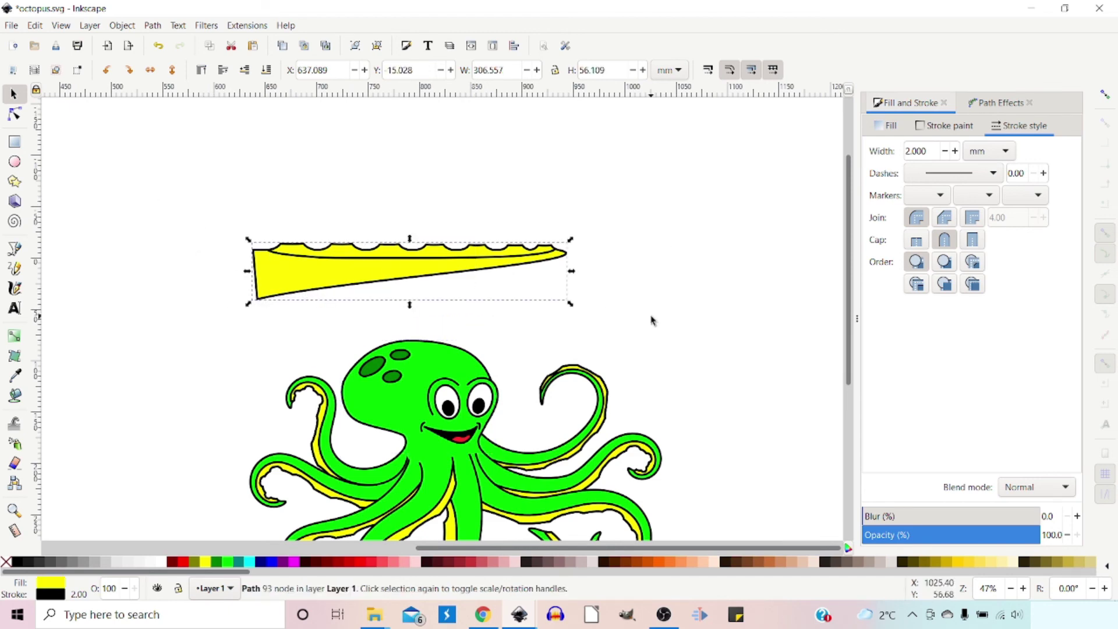
{"action": "key", "text": "Delete"}
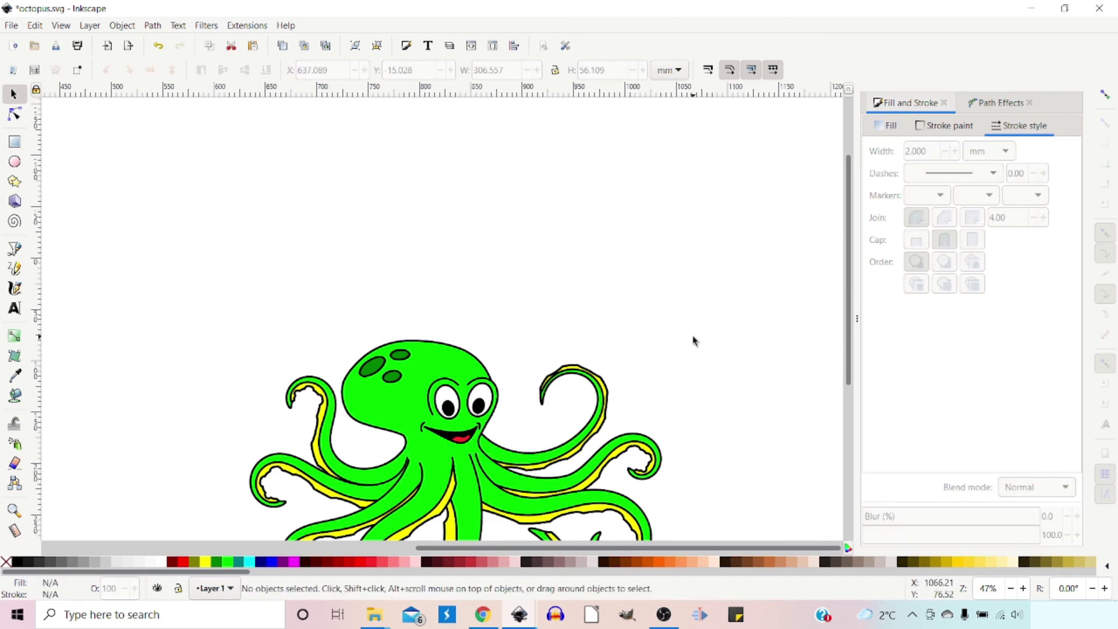
Draw a closed, curved rock outline with the Pen tool, spanning the area under and below the octopus's tentacles.
{"action": "scroll", "coordinate": [693, 340], "scroll_direction": "down", "scroll_amount": 6}
{"action": "left_click", "coordinate": [14, 249]}
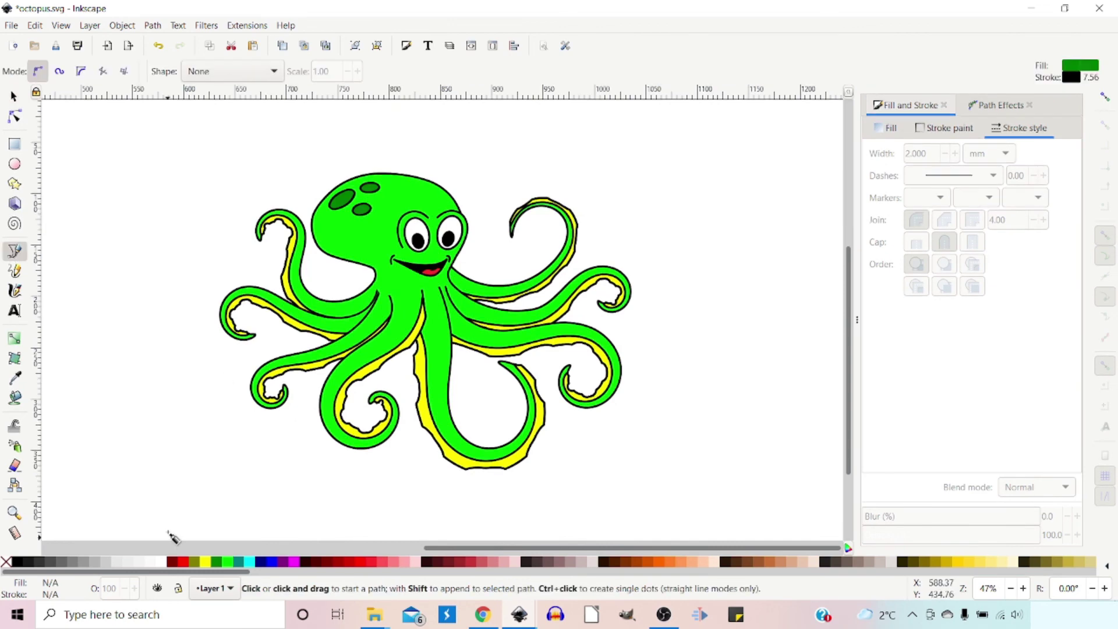
{"action": "left_click_drag", "start_coordinate": [201, 488], "coordinate": [233, 413]}
{"action": "left_click", "coordinate": [238, 381]}
{"action": "left_click_drag", "start_coordinate": [457, 222], "coordinate": [516, 225]}
{"action": "left_click_drag", "start_coordinate": [655, 380], "coordinate": [660, 404]}
{"action": "left_click_drag", "start_coordinate": [513, 468], "coordinate": [448, 467]}
{"action": "left_click_drag", "start_coordinate": [338, 426], "coordinate": [317, 424]}
{"action": "left_click_drag", "start_coordinate": [243, 401], "coordinate": [235, 392]}
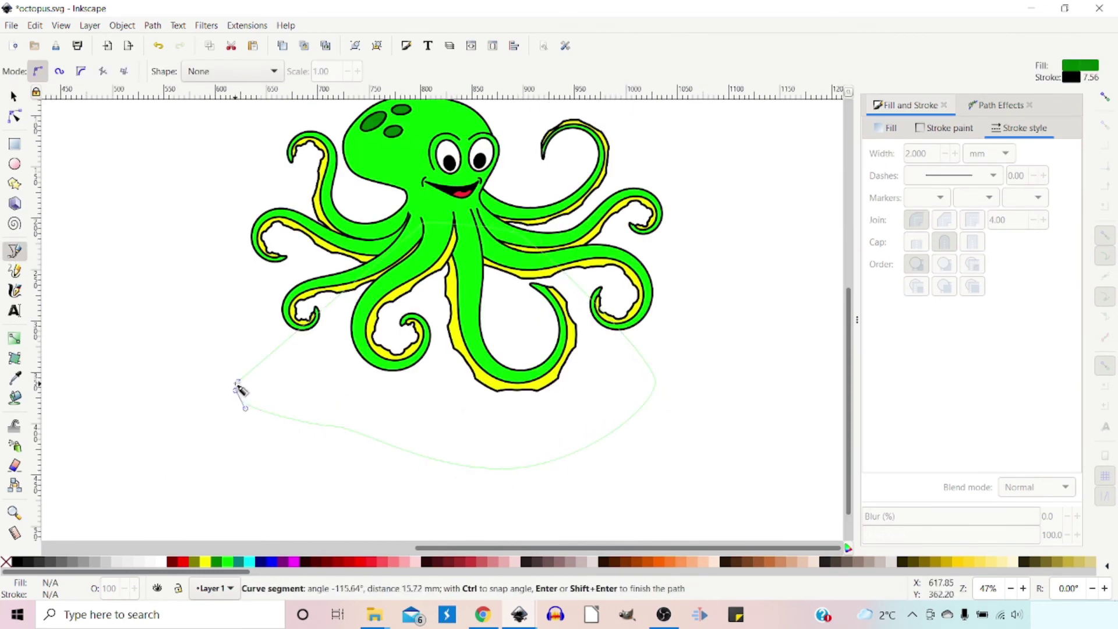
{"action": "left_click", "coordinate": [238, 381]}
Fill the rock with dark grey and send it behind the octopus.
{"action": "left_click", "coordinate": [62, 562]}
{"action": "left_click", "coordinate": [14, 96]}
{"action": "left_click", "coordinate": [267, 70]}
{"action": "left_click_drag", "start_coordinate": [606, 404], "coordinate": [596, 390]}
Draw a background rectangle of about 1018 by 864 mm covering the octopus and the rock.
{"action": "left_click", "coordinate": [14, 142]}
{"action": "scroll", "coordinate": [103, 210], "scroll_direction": "down", "scroll_amount": 4}
{"action": "left_click_drag", "start_coordinate": [56, 125], "coordinate": [316, 347]}
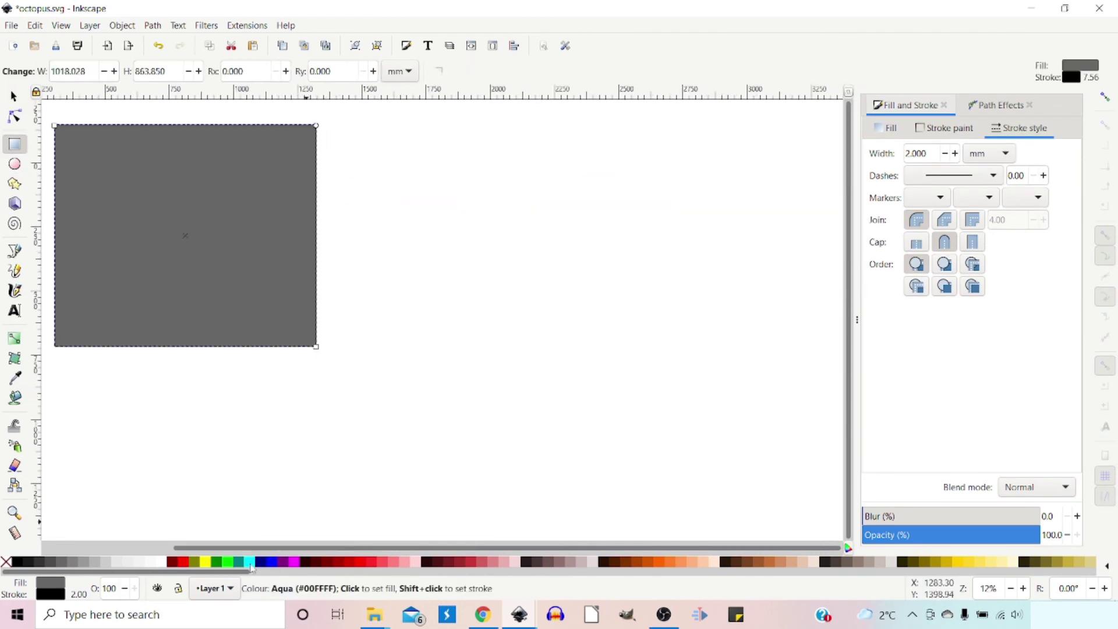
Fill the background rectangle with light blue (38acffff) and send it to the back.
{"action": "left_click", "coordinate": [271, 562]}
{"action": "left_click", "coordinate": [891, 131]}
{"action": "left_click_drag", "start_coordinate": [957, 259], "coordinate": [971, 259]}
{"action": "left_click_drag", "start_coordinate": [982, 219], "coordinate": [966, 219]}
{"action": "left_click", "coordinate": [14, 96]}
{"action": "left_click", "coordinate": [267, 71]}
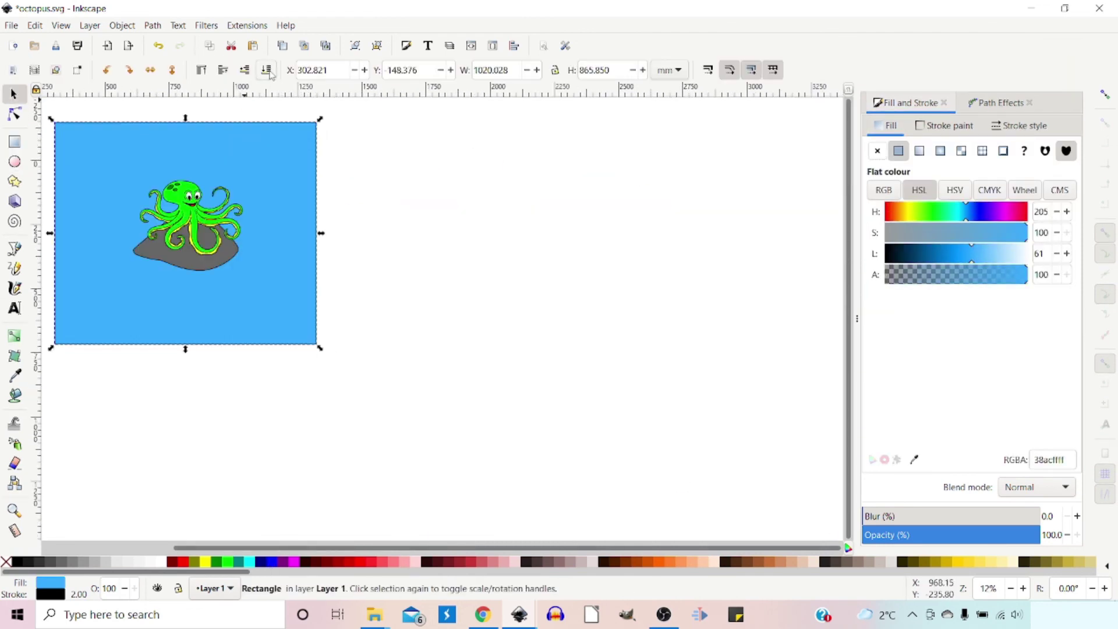
Draw a rectangle of about 984 by 446 mm over the lower half of the background and fill it with yellow (ffe238ff).
{"action": "left_click", "coordinate": [14, 144]}
{"action": "left_click_drag", "start_coordinate": [59, 237], "coordinate": [311, 353]}
{"action": "left_click", "coordinate": [905, 215]}
Lower the yellow rectangle so it sits behind the octopus and rock but in front of the blue background.
{"action": "left_click", "coordinate": [16, 95]}
{"action": "left_click", "coordinate": [247, 70]}
{"action": "left_click", "coordinate": [247, 70]}
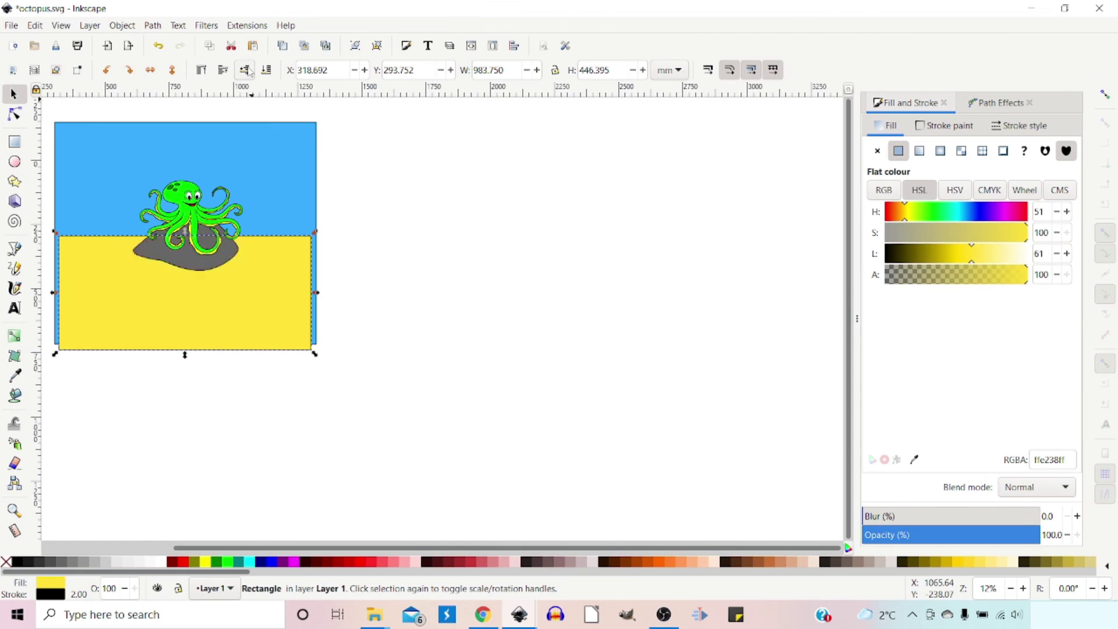
{"action": "left_click", "coordinate": [247, 70]}
{"action": "left_click", "coordinate": [225, 71]}
{"action": "scroll", "coordinate": [195, 333], "scroll_direction": "up", "scroll_amount": 5}
{"action": "scroll", "coordinate": [195, 333], "scroll_direction": "up", "scroll_amount": 6}
{"action": "scroll", "coordinate": [437, 464], "scroll_direction": "left", "scroll_amount": 6}
{"action": "scroll", "coordinate": [438, 469], "scroll_direction": "right", "scroll_amount": 2}
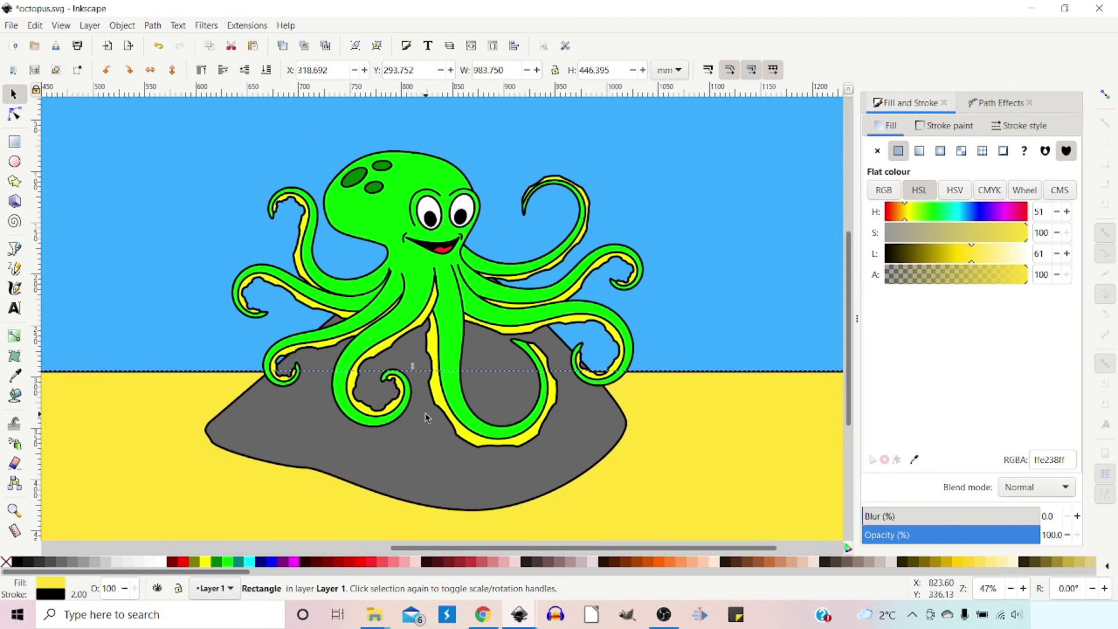